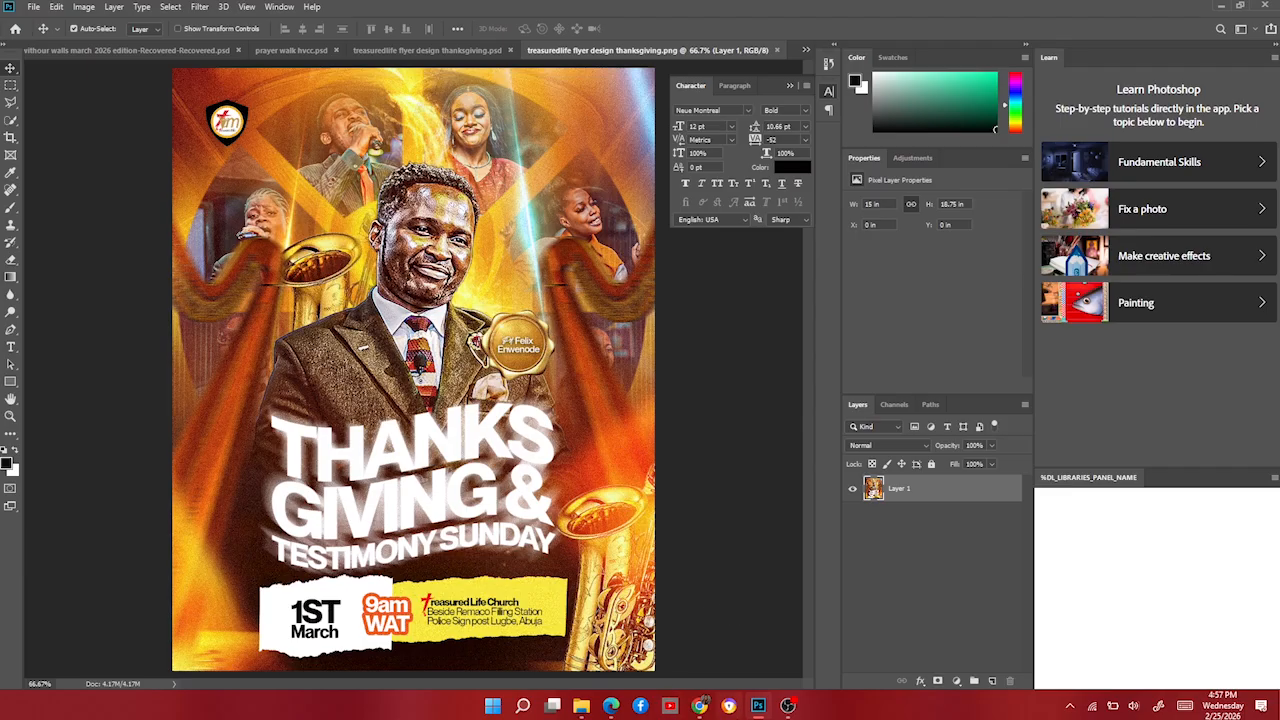
Bring up the flyer resources folder from the taskbar.
{"action": "mouse_move", "coordinate": [758, 706]}
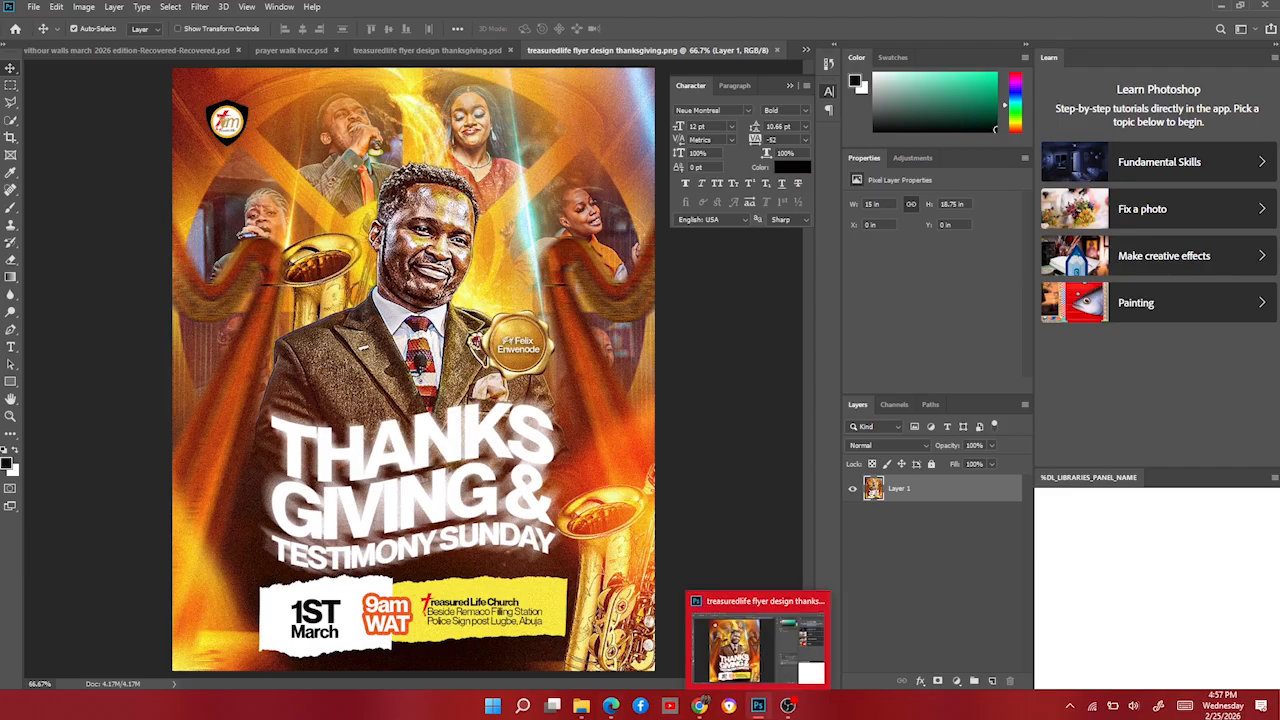
In the resources folder, select download (30).jpg and drag it onto the flyer.
{"action": "left_click", "coordinate": [581, 706]}
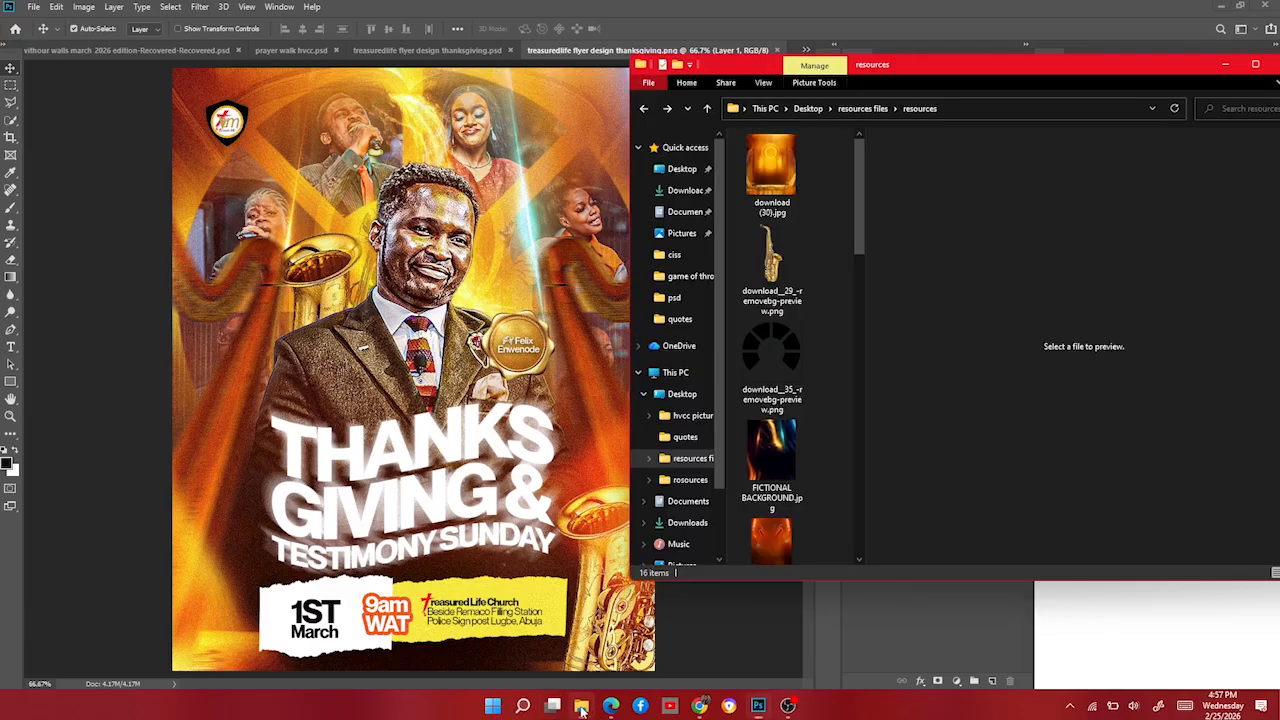
{"action": "scroll", "coordinate": [736, 512], "scroll_direction": "down", "scroll_amount": 10}
{"action": "scroll", "coordinate": [812, 390], "scroll_direction": "up", "scroll_amount": 10}
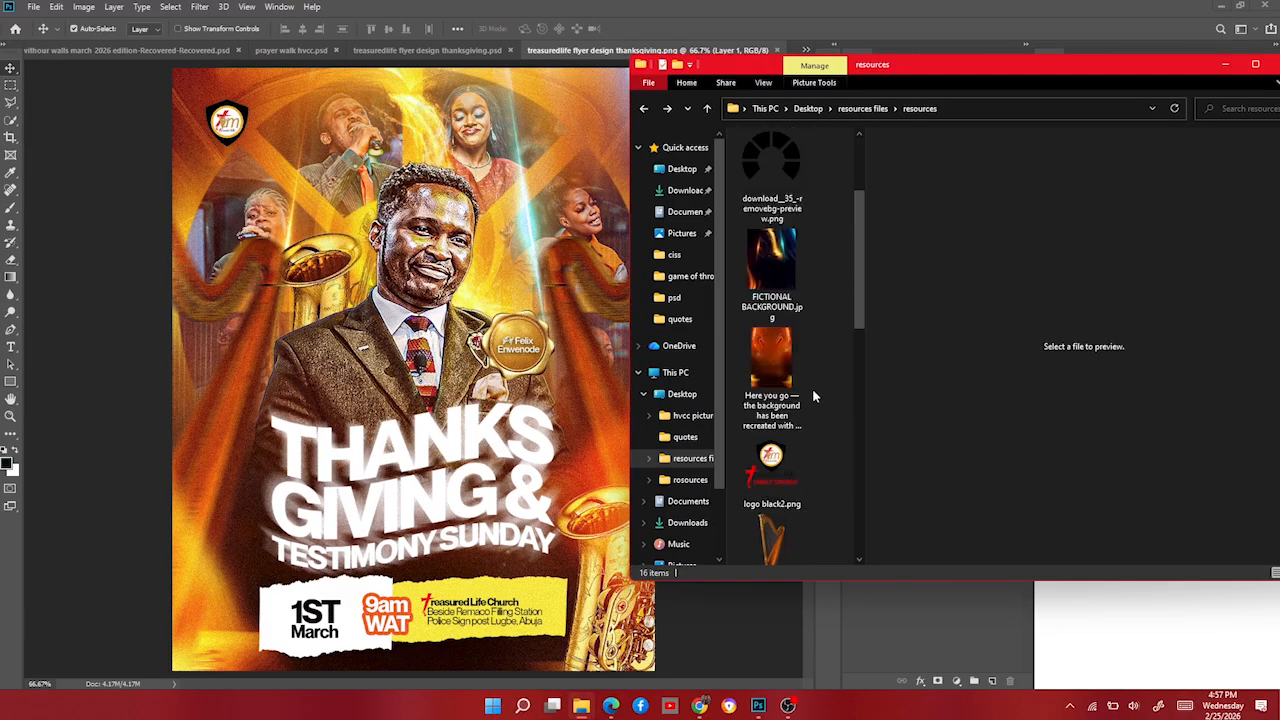
{"action": "scroll", "coordinate": [812, 393], "scroll_direction": "down", "scroll_amount": 5}
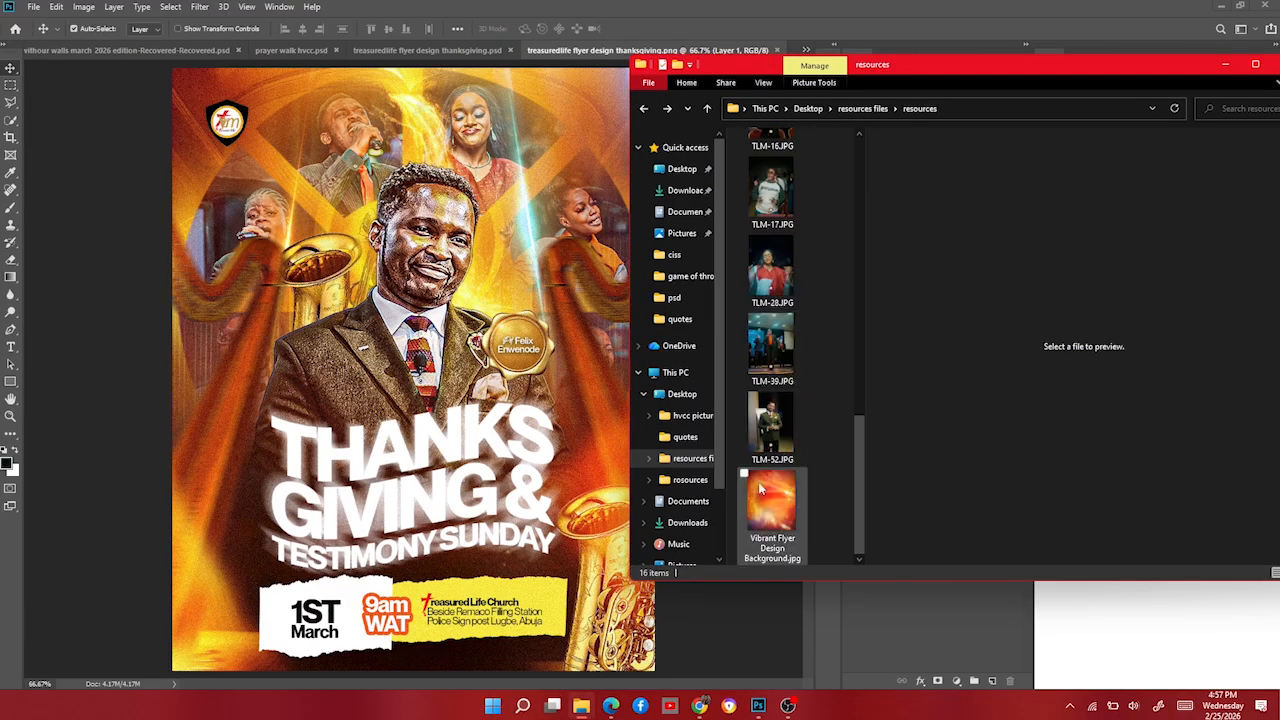
{"action": "scroll", "coordinate": [736, 496], "scroll_direction": "up", "scroll_amount": 5}
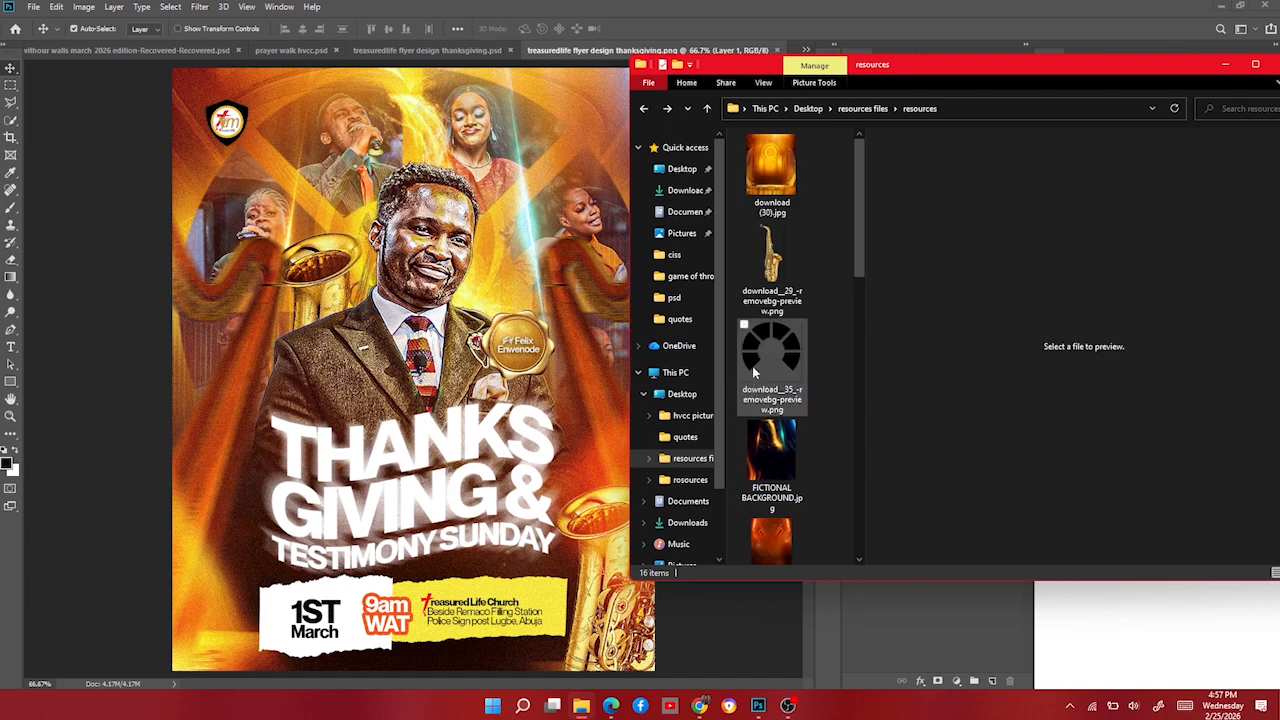
{"action": "left_click", "coordinate": [778, 175]}
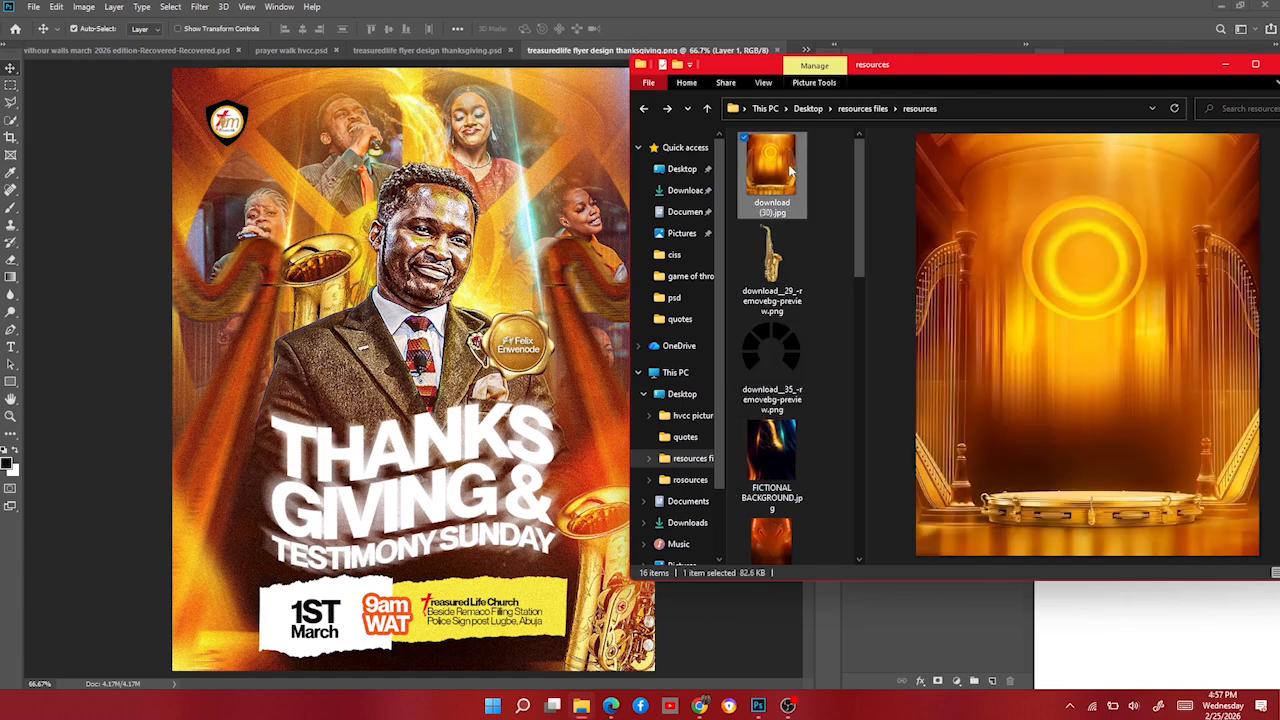
{"action": "left_click_drag", "start_coordinate": [790, 172], "coordinate": [382, 422]}
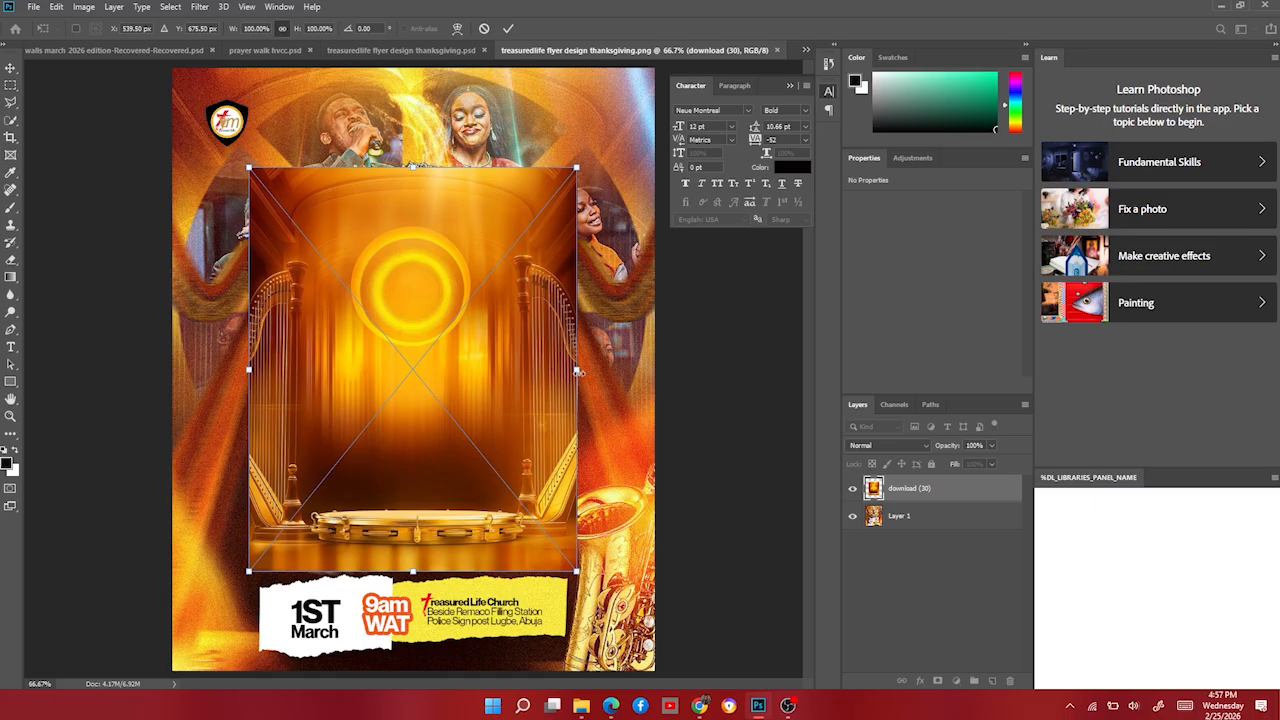
Scale the harp-stage image to 176.73% to fill the canvas, centred, then reopen the resources folder.
{"action": "left_click_drag", "start_coordinate": [577, 371], "coordinate": [705, 351]}
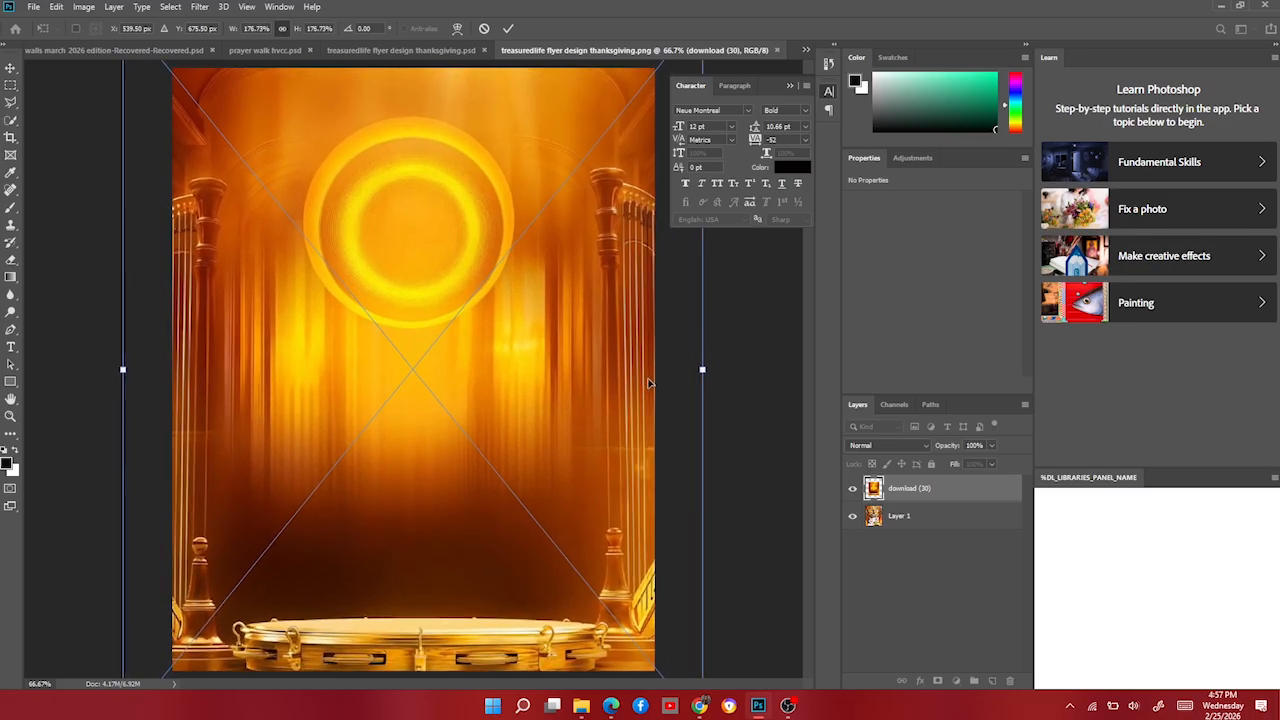
{"action": "left_click_drag", "start_coordinate": [646, 384], "coordinate": [647, 382]}
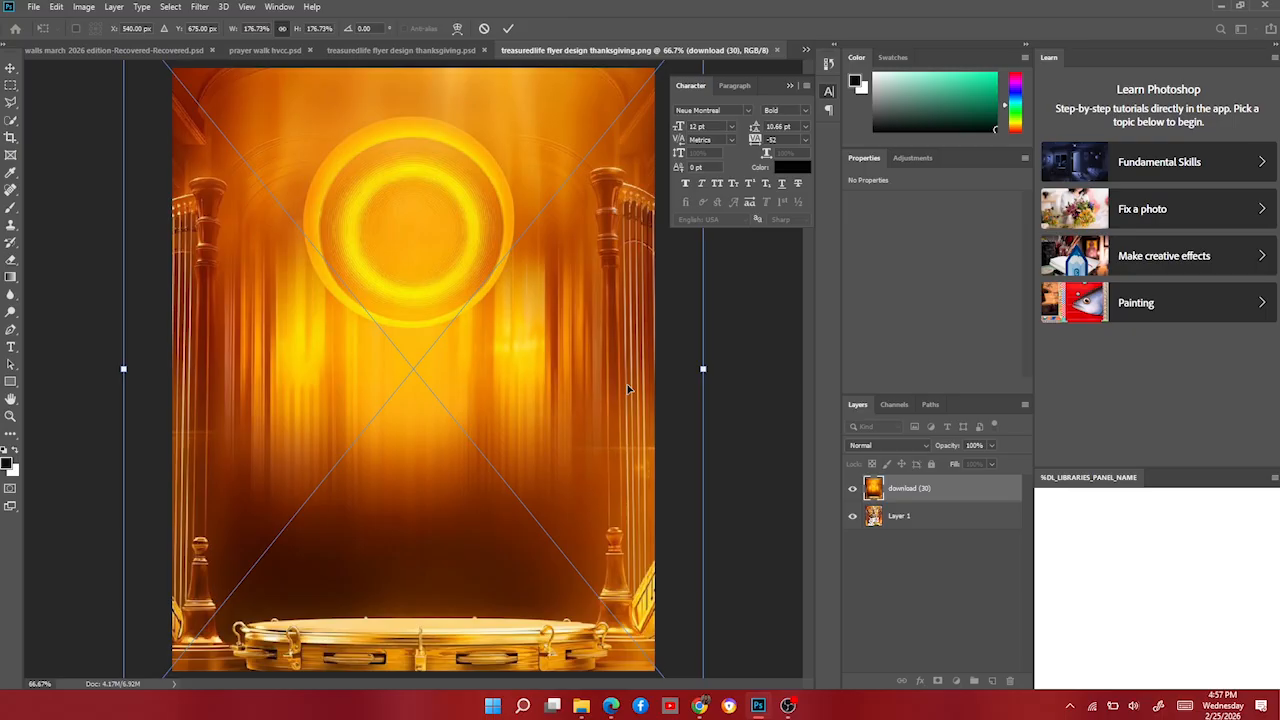
{"action": "key", "text": "Return"}
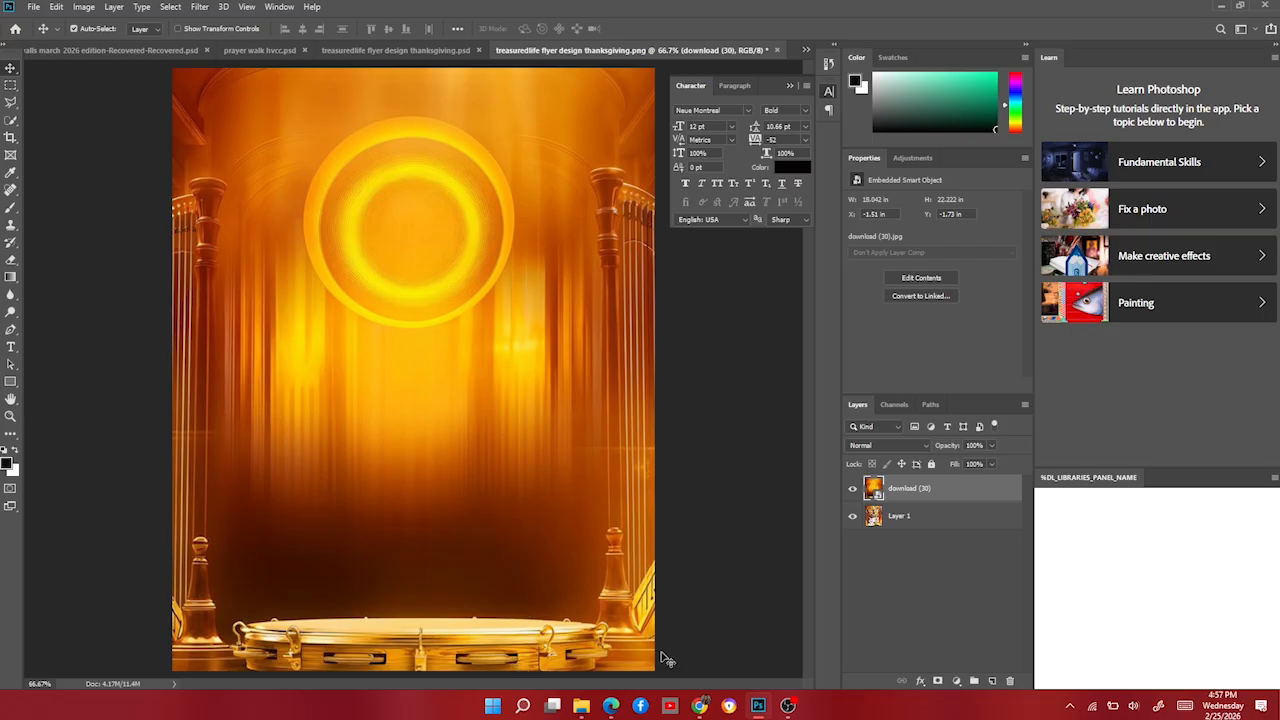
{"action": "left_click", "coordinate": [581, 705]}
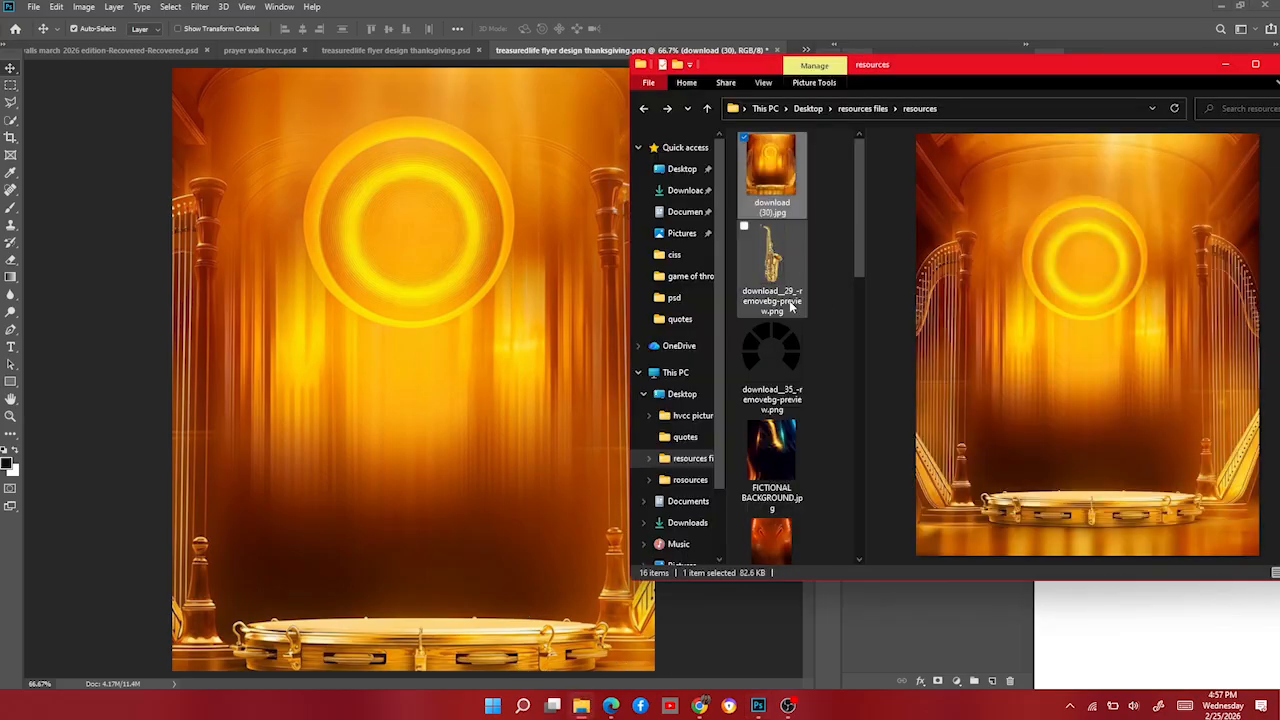
Place the black segmented ring on the flyer, enlarged to 182.5% and moved lower.
{"action": "left_click", "coordinate": [788, 348]}
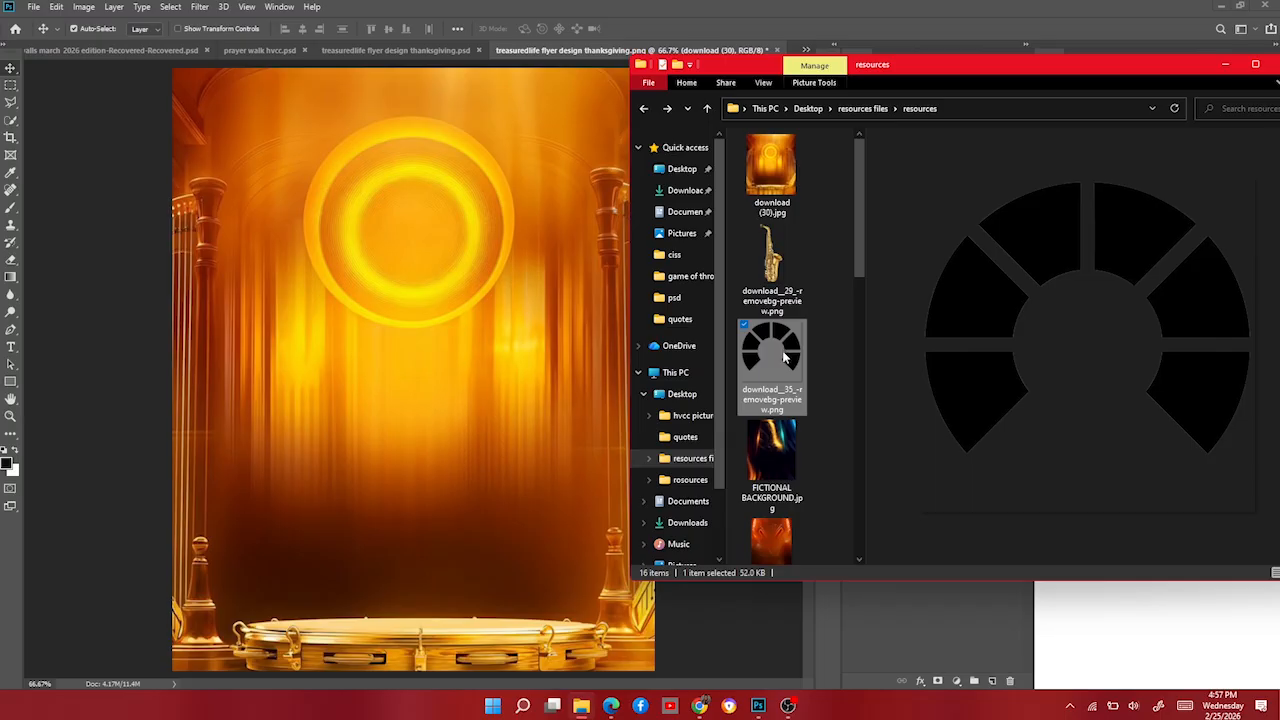
{"action": "left_click_drag", "start_coordinate": [783, 357], "coordinate": [505, 373]}
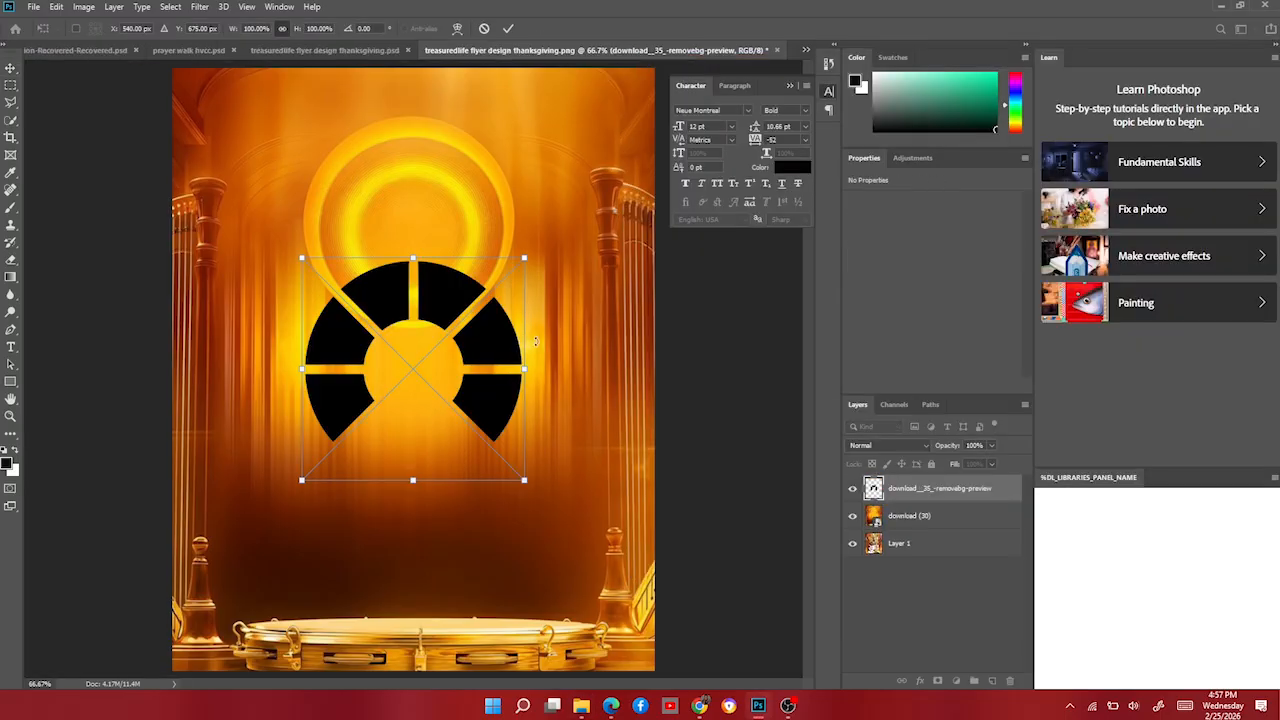
{"action": "left_click_drag", "start_coordinate": [414, 260], "coordinate": [436, 74]}
{"action": "key", "text": "Return"}
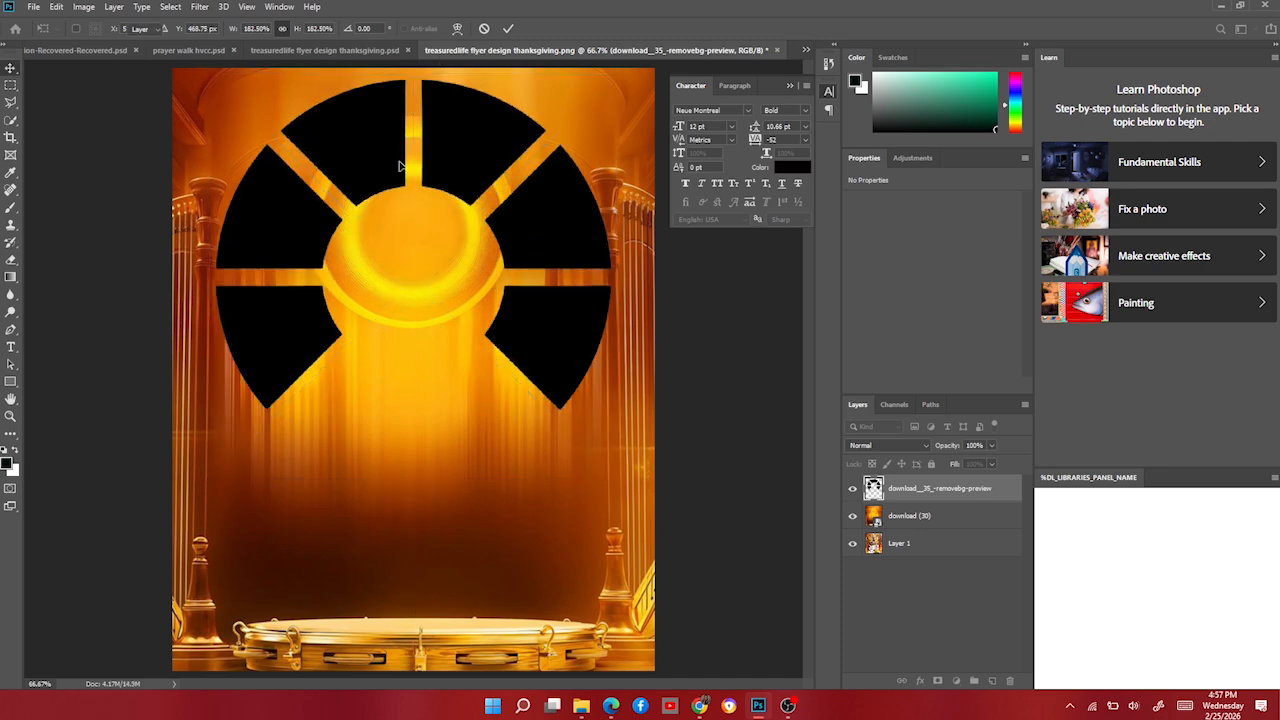
{"action": "left_click_drag", "start_coordinate": [380, 171], "coordinate": [380, 209]}
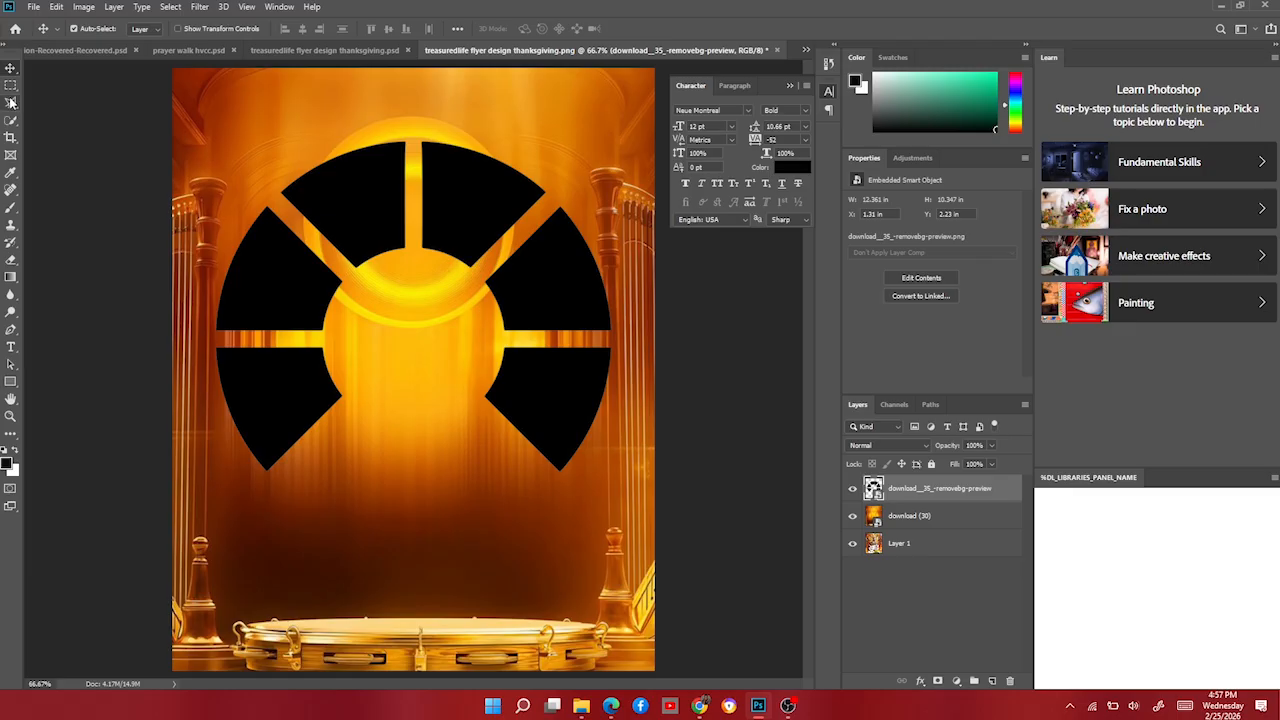
{"action": "left_click_drag", "start_coordinate": [11, 103], "coordinate": [60, 128]}
Trace the ring's lower-left wedge with the Polygonal Lasso and copy it to a new layer.
{"action": "left_click", "coordinate": [189, 334]}
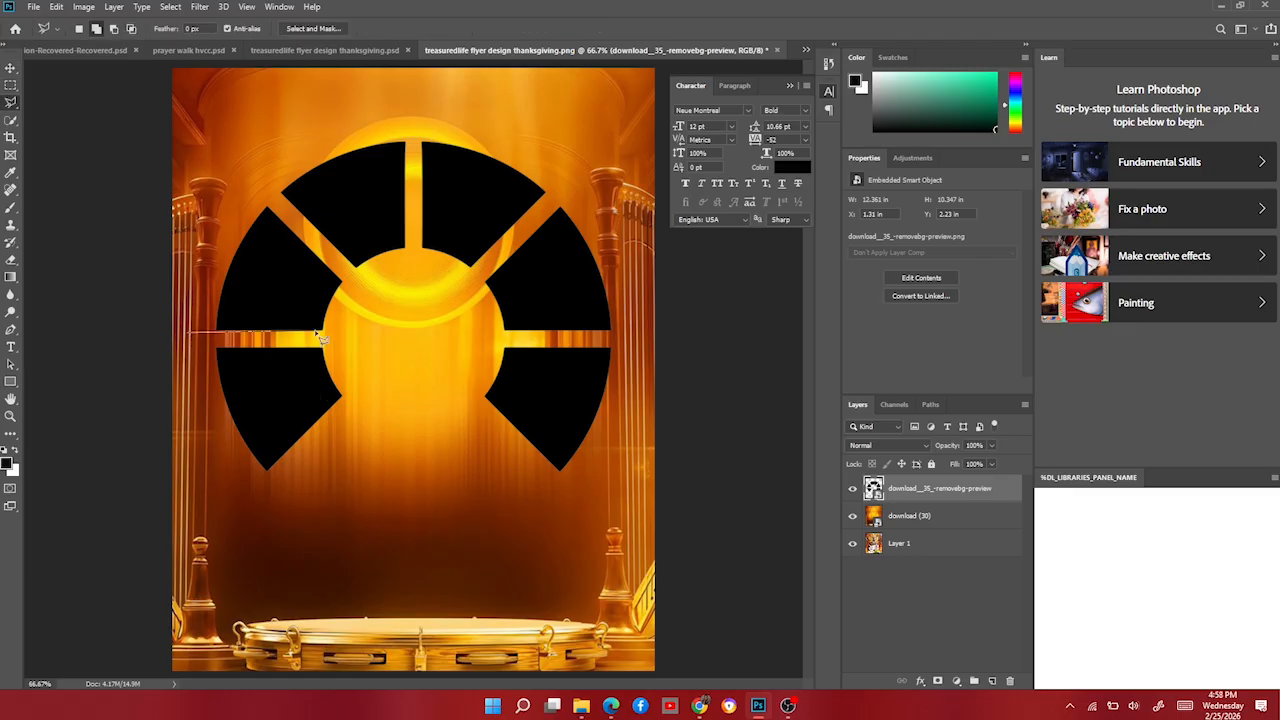
{"action": "left_click", "coordinate": [357, 350]}
{"action": "left_click", "coordinate": [380, 436]}
{"action": "left_click", "coordinate": [287, 494]}
{"action": "left_click", "coordinate": [218, 493]}
{"action": "left_click", "coordinate": [189, 404]}
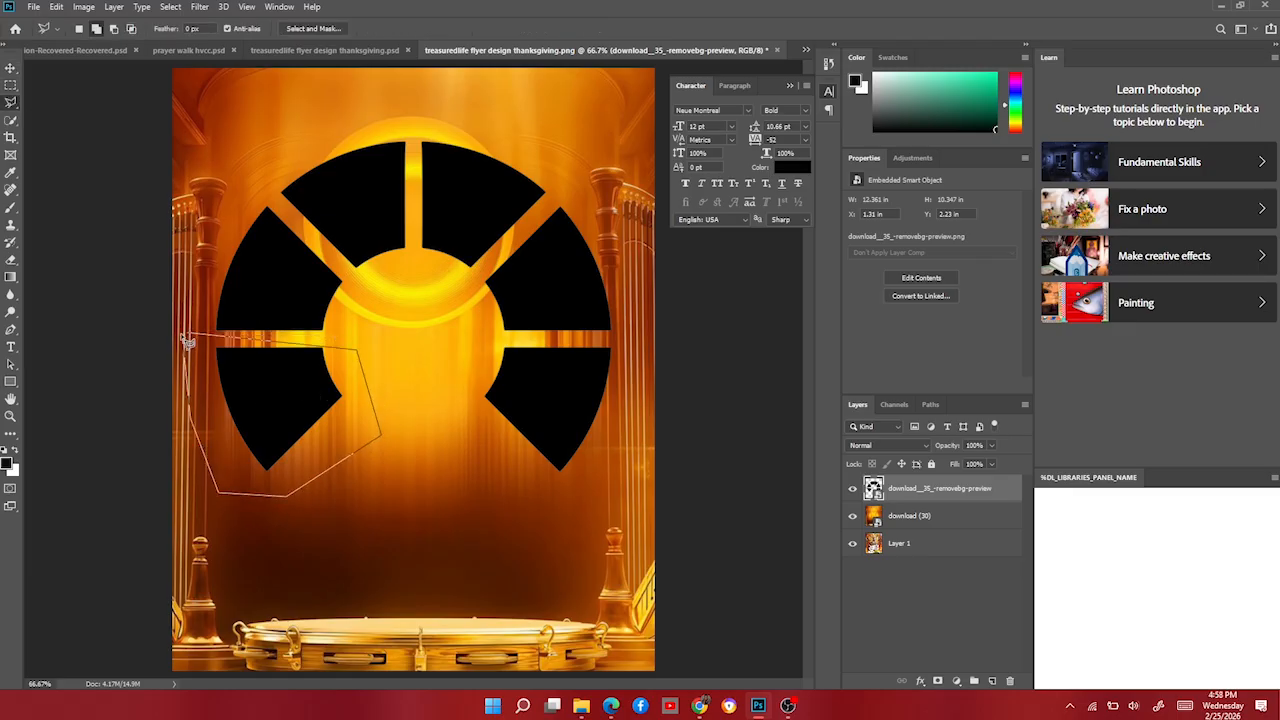
{"action": "left_click", "coordinate": [189, 335]}
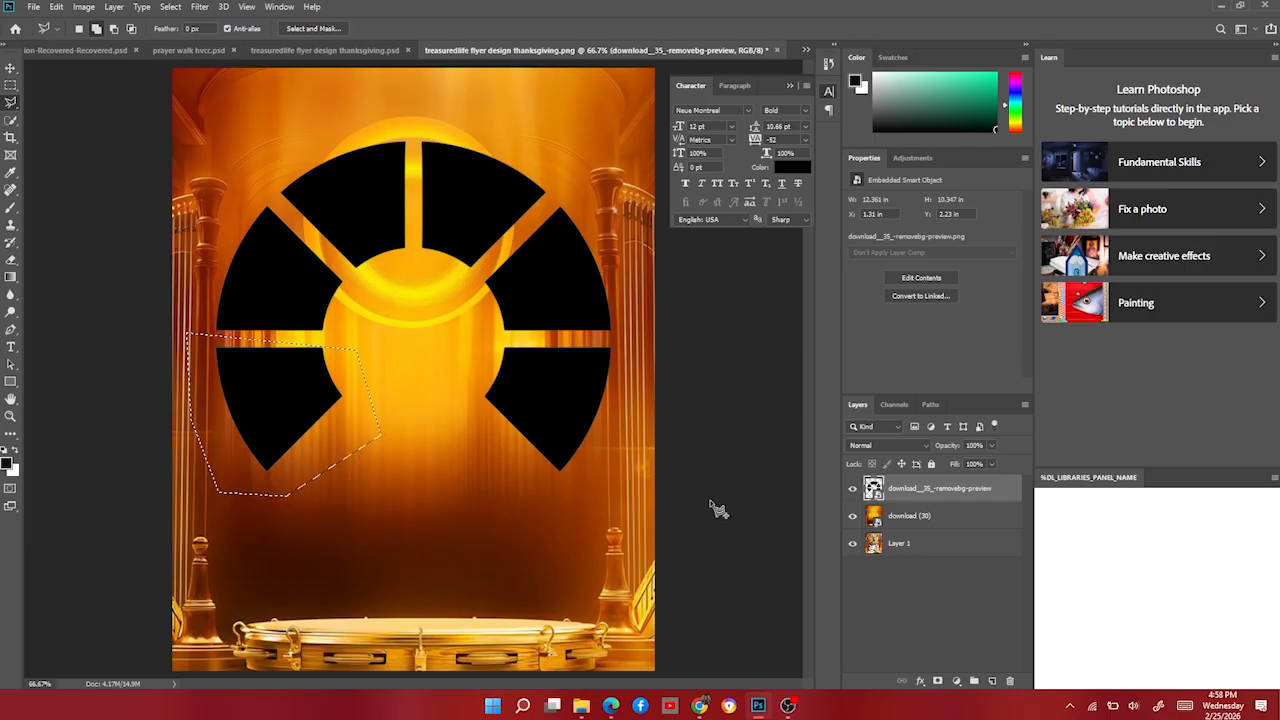
{"action": "key", "text": "ctrl+j"}
Trace the upper-left wedge from the ring layer and copy it to its own layer.
{"action": "left_click", "coordinate": [917, 519]}
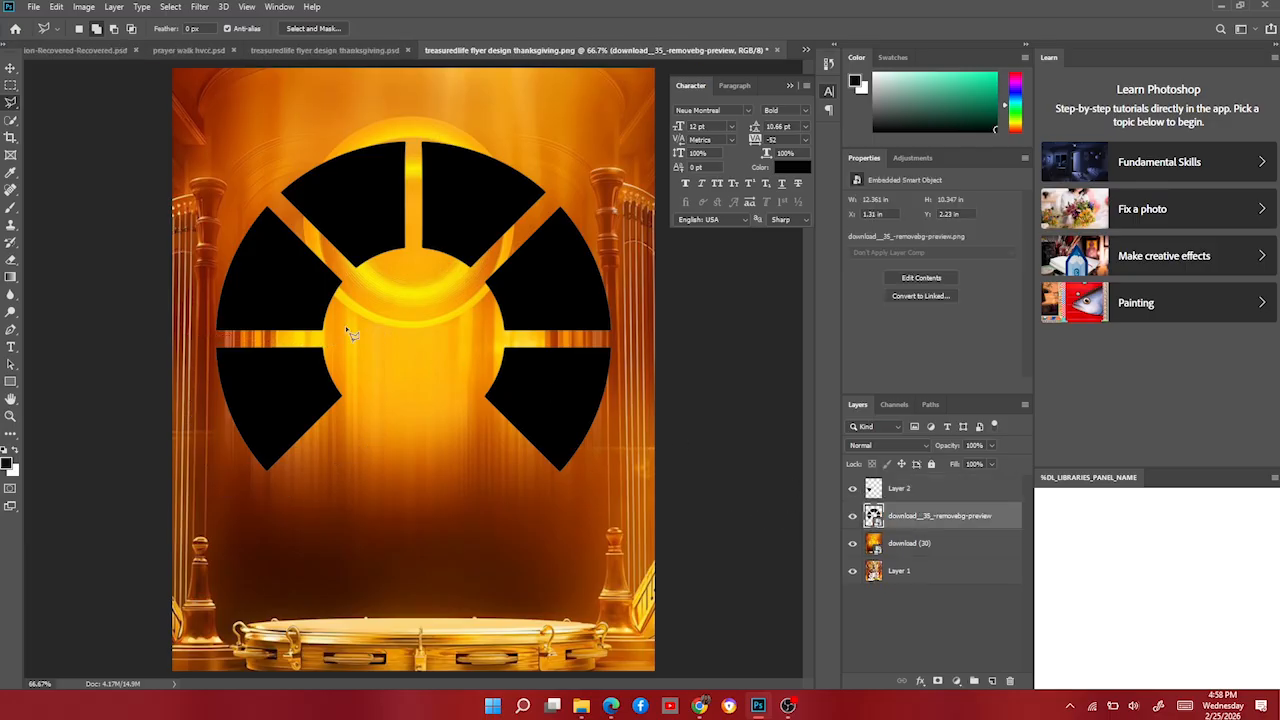
{"action": "left_click", "coordinate": [340, 334]}
{"action": "left_click", "coordinate": [214, 334]}
{"action": "left_click", "coordinate": [186, 299]}
{"action": "left_click", "coordinate": [196, 209]}
{"action": "left_click", "coordinate": [227, 187]}
{"action": "left_click", "coordinate": [341, 334]}
{"action": "key", "text": "ctrl+j"}
Copy the two top wedges of the ring onto their own layers.
{"action": "left_click", "coordinate": [930, 543]}
{"action": "left_click", "coordinate": [360, 287]}
{"action": "left_click", "coordinate": [262, 190]}
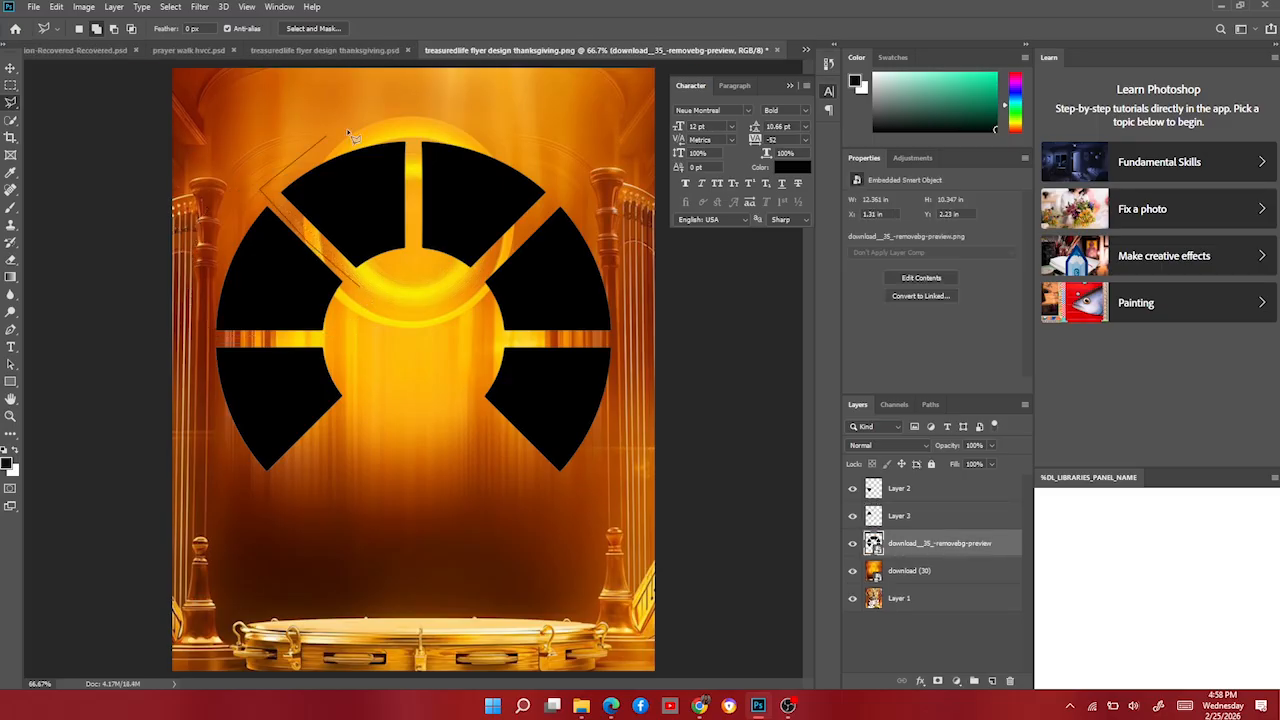
{"action": "left_click", "coordinate": [414, 119]}
{"action": "left_click", "coordinate": [360, 287]}
{"action": "key", "text": "ctrl+j"}
{"action": "left_click", "coordinate": [414, 129]}
{"action": "left_click", "coordinate": [584, 178]}
{"action": "left_click", "coordinate": [476, 282]}
{"action": "left_click", "coordinate": [938, 571]}
{"action": "key", "text": "ctrl+j"}
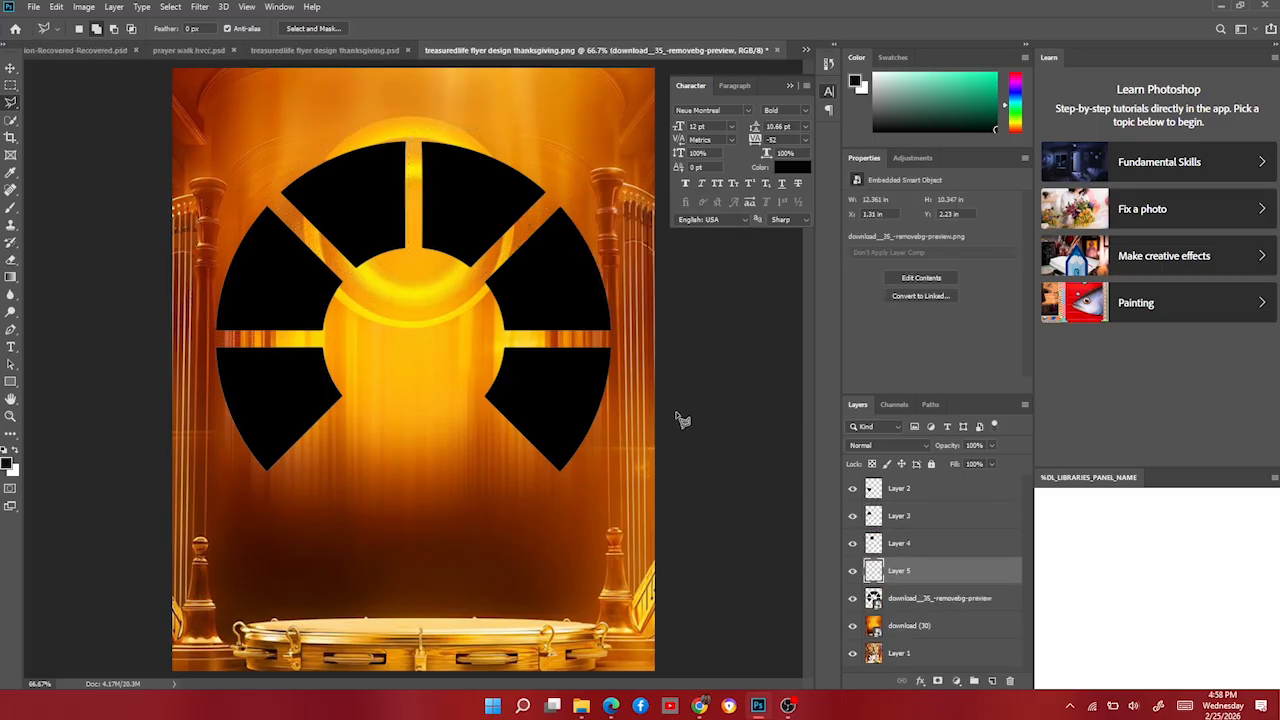
Copy the remaining right-side wedges onto their own layers, completing Layers 2–7.
{"action": "left_click", "coordinate": [636, 342]}
{"action": "left_click", "coordinate": [535, 208]}
{"action": "left_click", "coordinate": [897, 599]}
{"action": "key", "text": "ctrl+j"}
{"action": "left_click", "coordinate": [612, 492]}
{"action": "left_click", "coordinate": [500, 340]}
{"action": "left_click", "coordinate": [917, 627]}
{"action": "key", "text": "ctrl+j"}
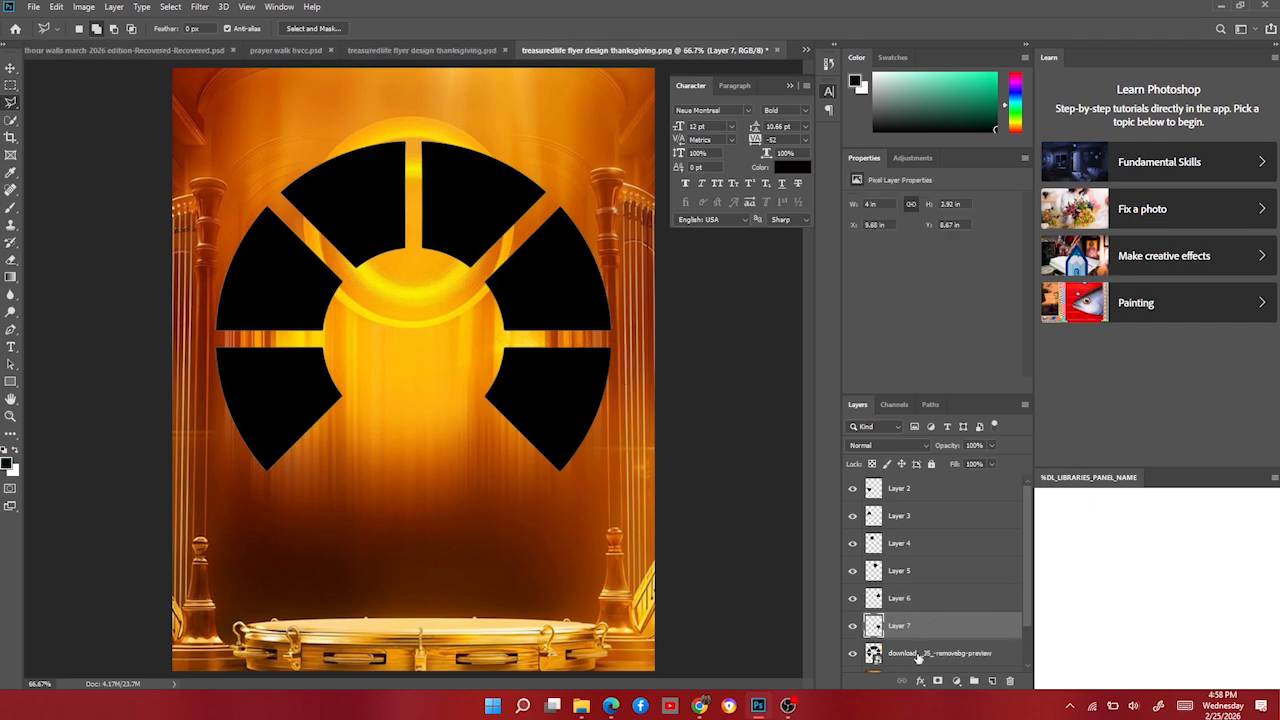
{"action": "left_click", "coordinate": [918, 655]}
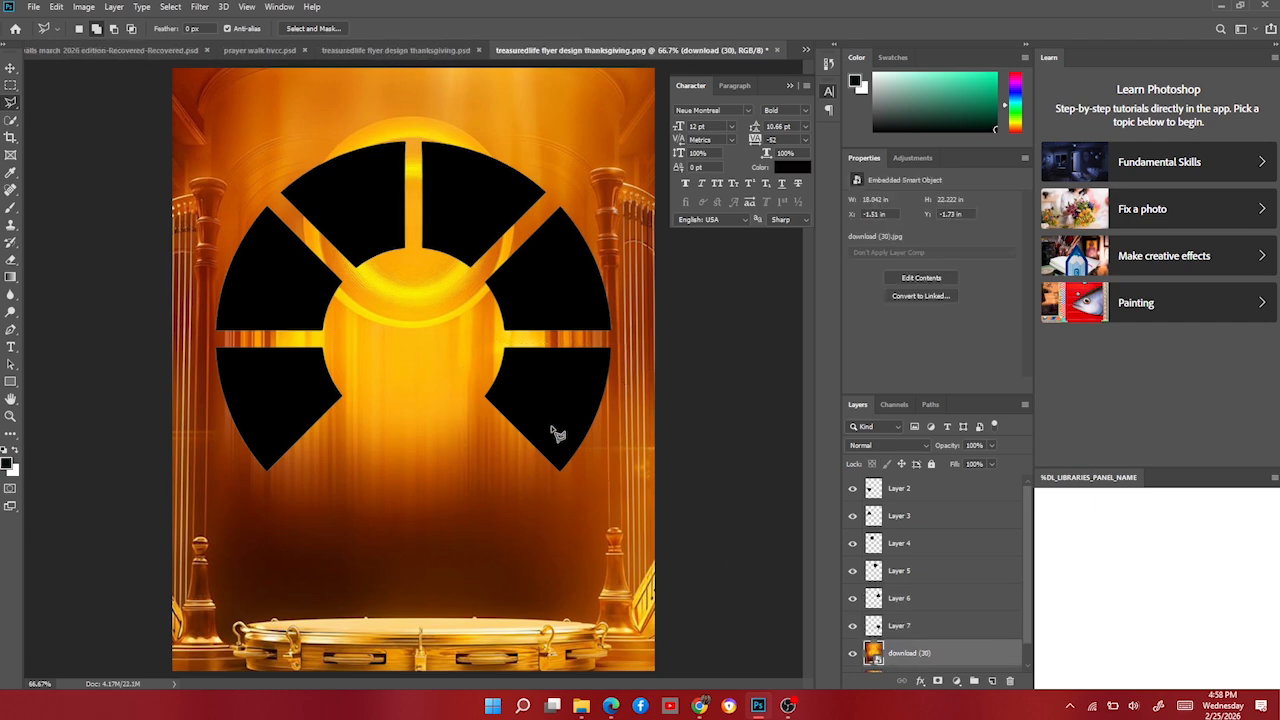
With the Move tool, test-move the left wedges, undo, and select the lower-left wedge layer.
{"action": "key", "text": "v"}
{"action": "mouse_move", "coordinate": [305, 390]}
{"action": "left_mouse_down"}
{"action": "mouse_move", "coordinate": [290, 490]}
{"action": "mouse_move", "coordinate": [310, 483]}
{"action": "mouse_move", "coordinate": [300, 386]}
{"action": "left_mouse_up"}
{"action": "left_click_drag", "start_coordinate": [287, 303], "coordinate": [445, 383]}
{"action": "key", "text": "ctrl+z"}
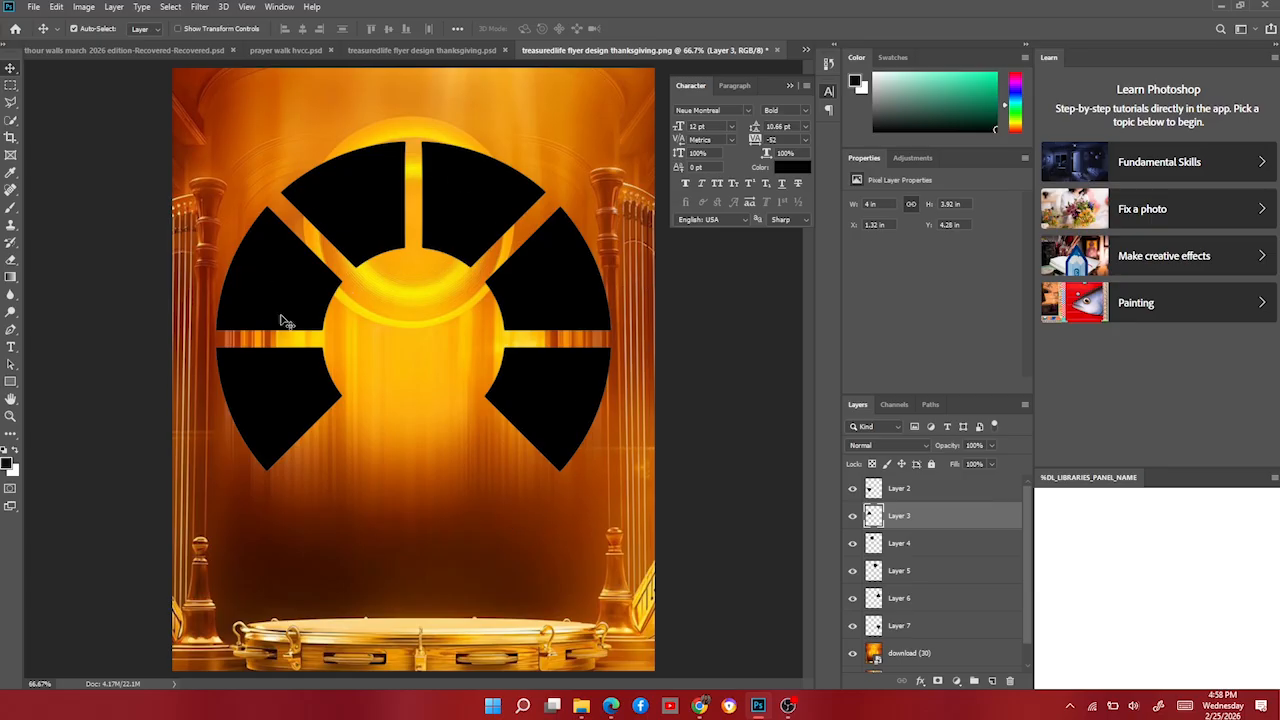
{"action": "left_click", "coordinate": [266, 410]}
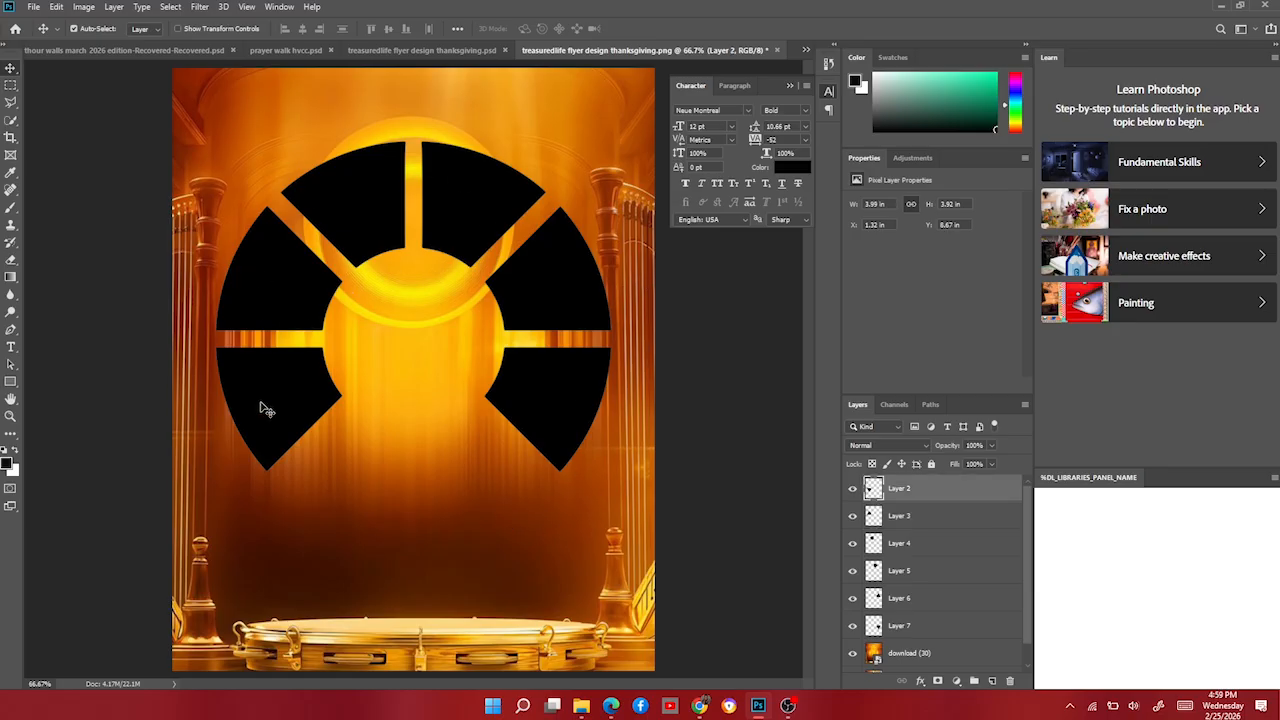
Place the TLM-17 photo, narrow it, and clip it into the lower-left wedge.
{"action": "left_click", "coordinate": [581, 706]}
{"action": "scroll", "coordinate": [800, 400], "scroll_direction": "down", "scroll_amount": 5}
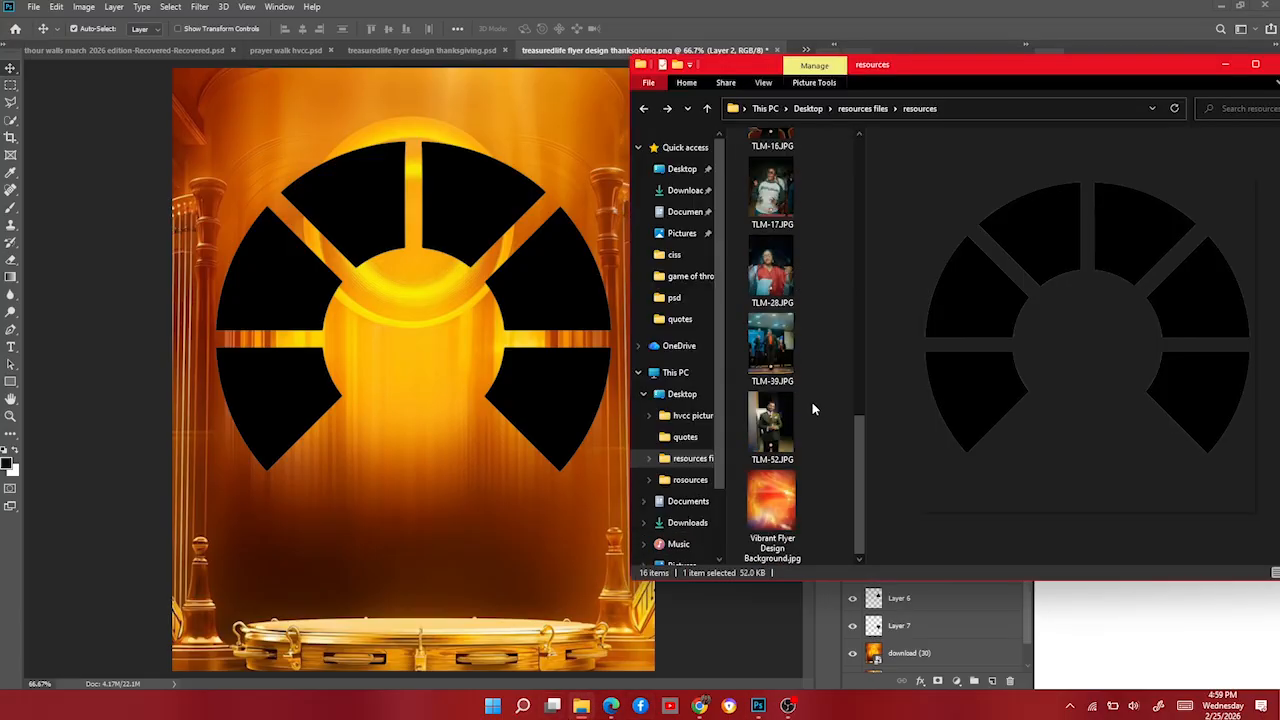
{"action": "left_click_drag", "start_coordinate": [785, 200], "coordinate": [474, 401]}
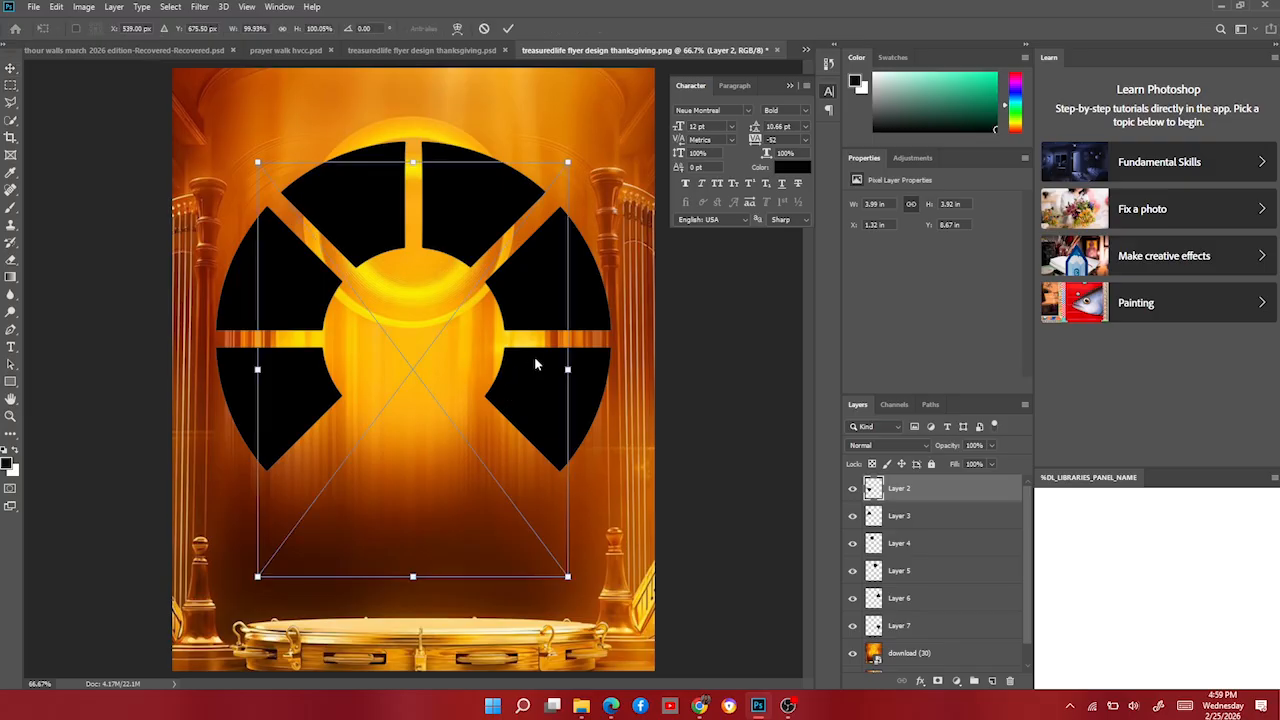
{"action": "left_click_drag", "start_coordinate": [565, 370], "coordinate": [326, 392]}
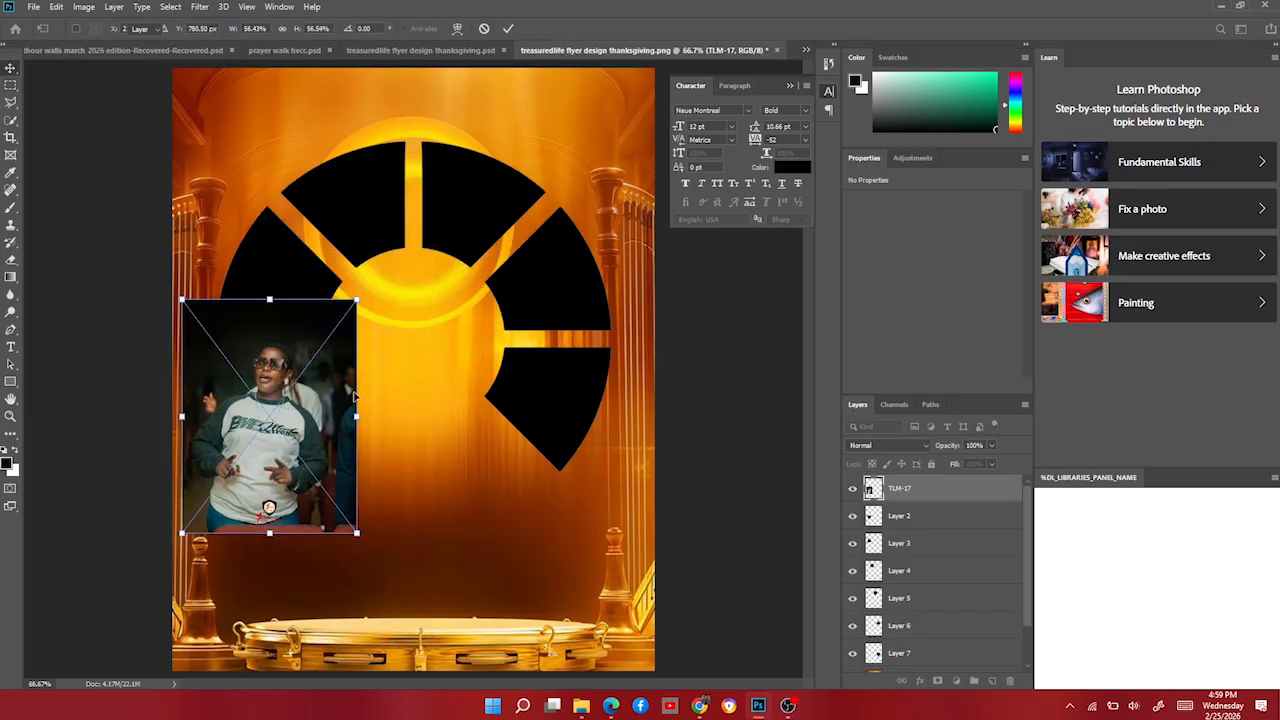
{"action": "key", "text": "Return"}
{"action": "right_click", "coordinate": [929, 497]}
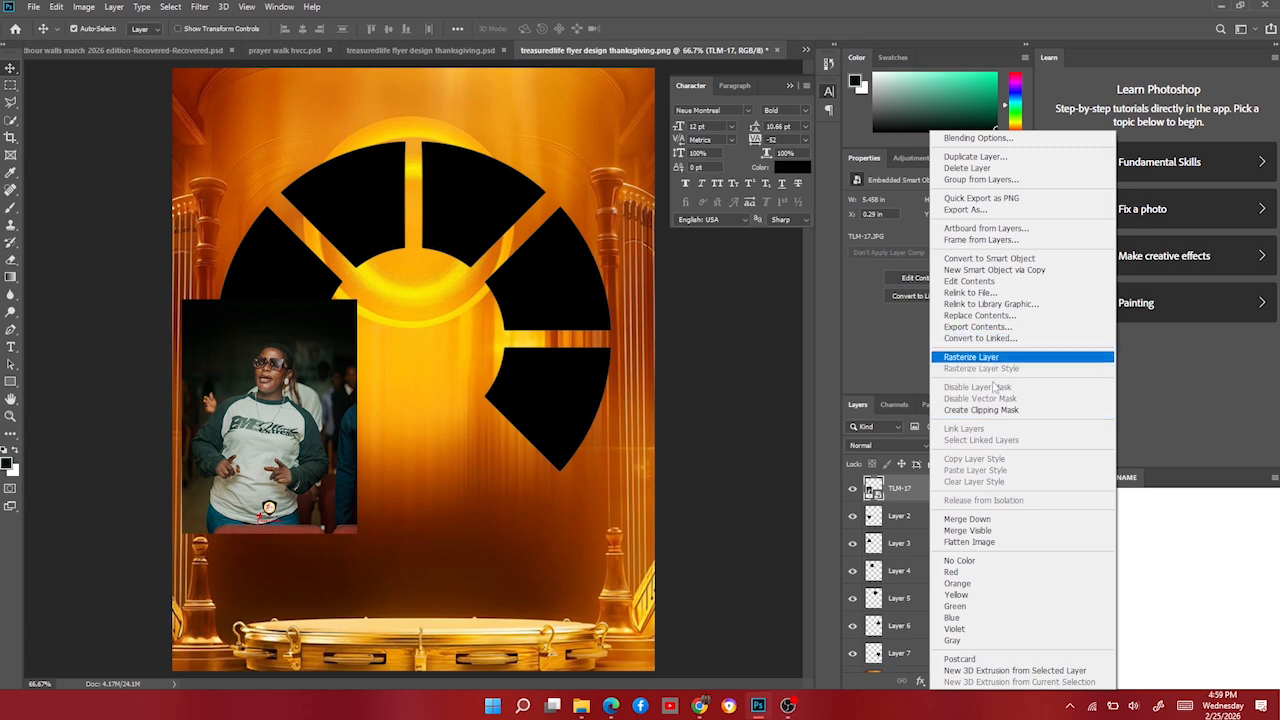
{"action": "left_click", "coordinate": [1002, 410]}
{"action": "left_click_drag", "start_coordinate": [270, 418], "coordinate": [281, 433]}
Place the TLM-39 photo over the upper-left wedge and clip it inside.
{"action": "left_click", "coordinate": [286, 286]}
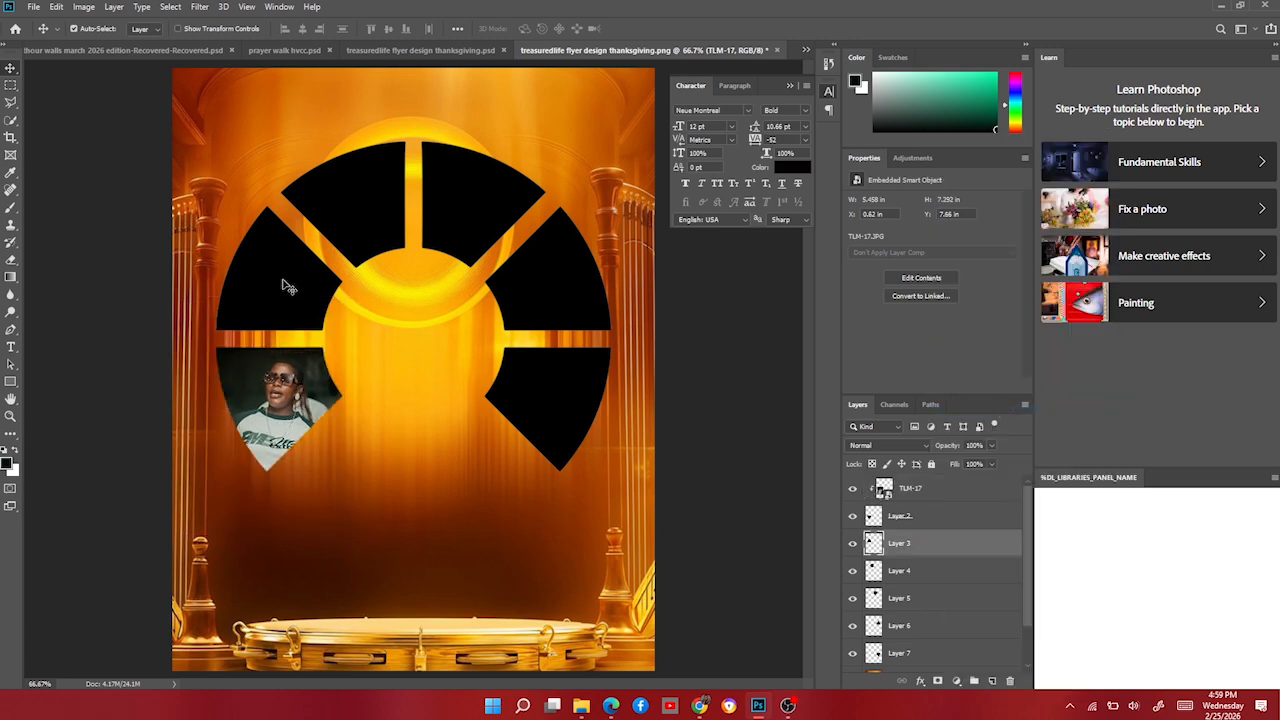
{"action": "left_click", "coordinate": [581, 705]}
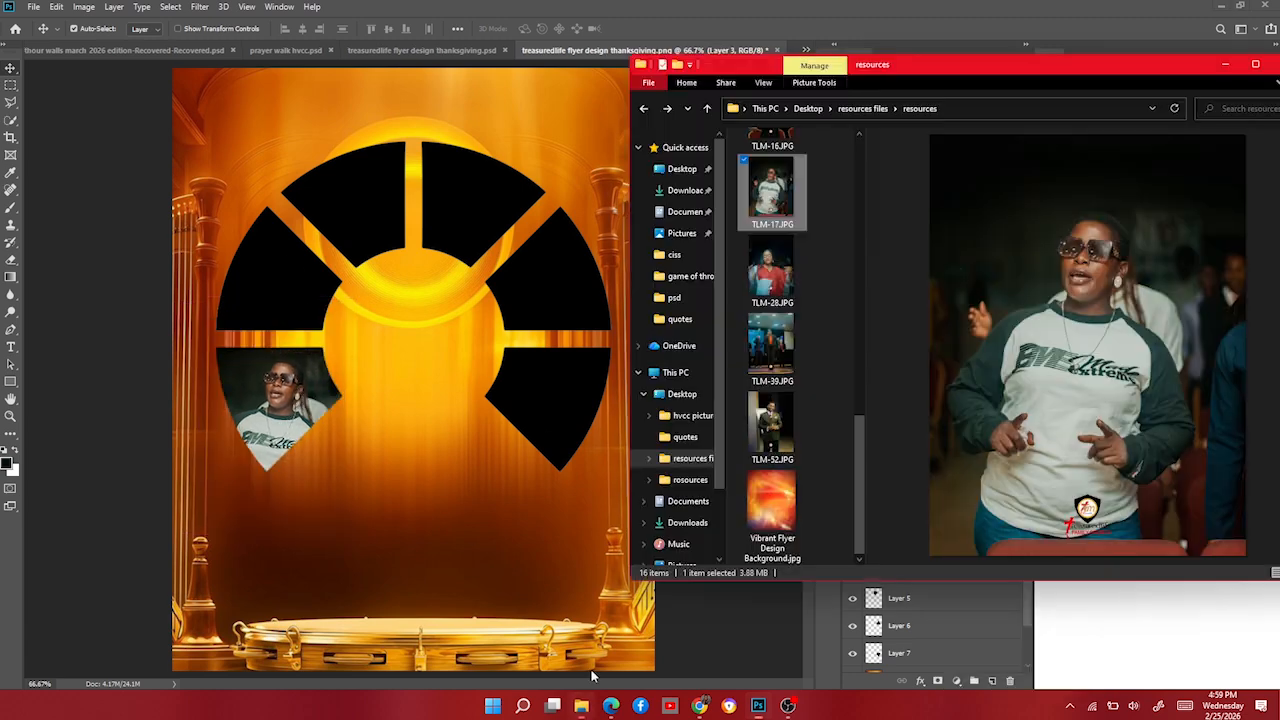
{"action": "left_click", "coordinate": [795, 342]}
{"action": "left_click_drag", "start_coordinate": [775, 344], "coordinate": [341, 477]}
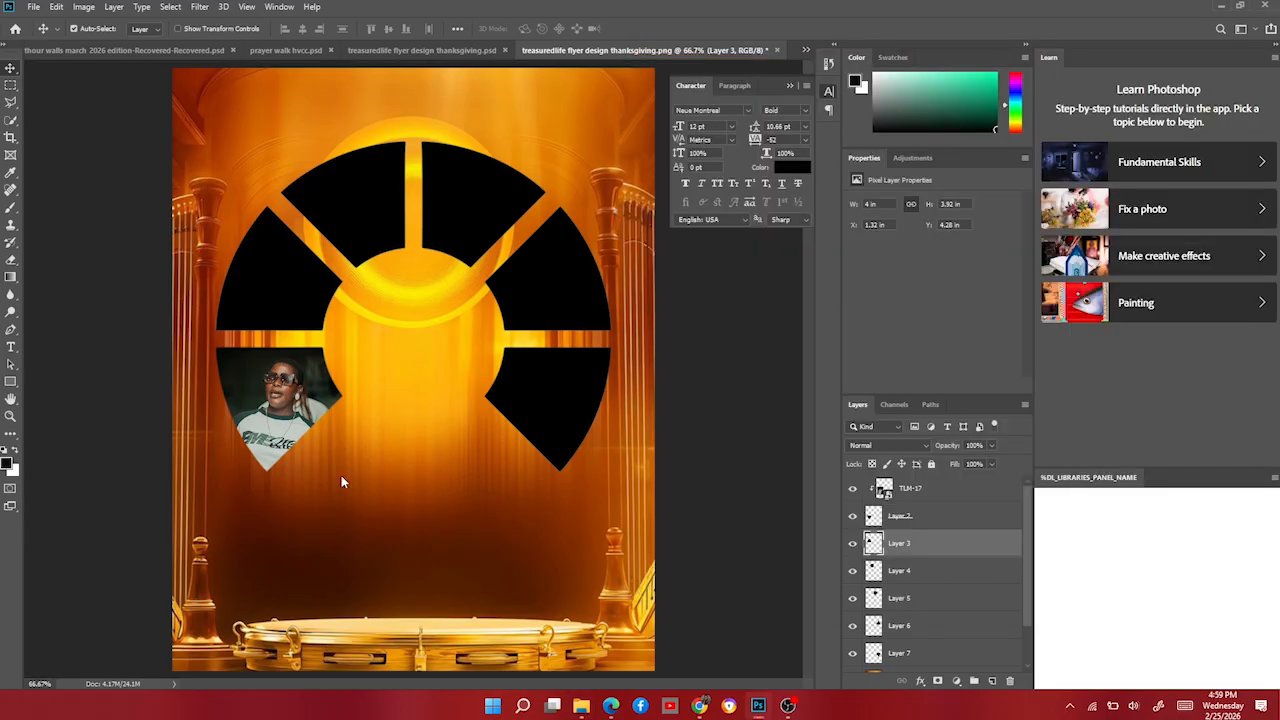
{"action": "left_click_drag", "start_coordinate": [424, 407], "coordinate": [298, 399]}
{"action": "key", "text": "Return"}
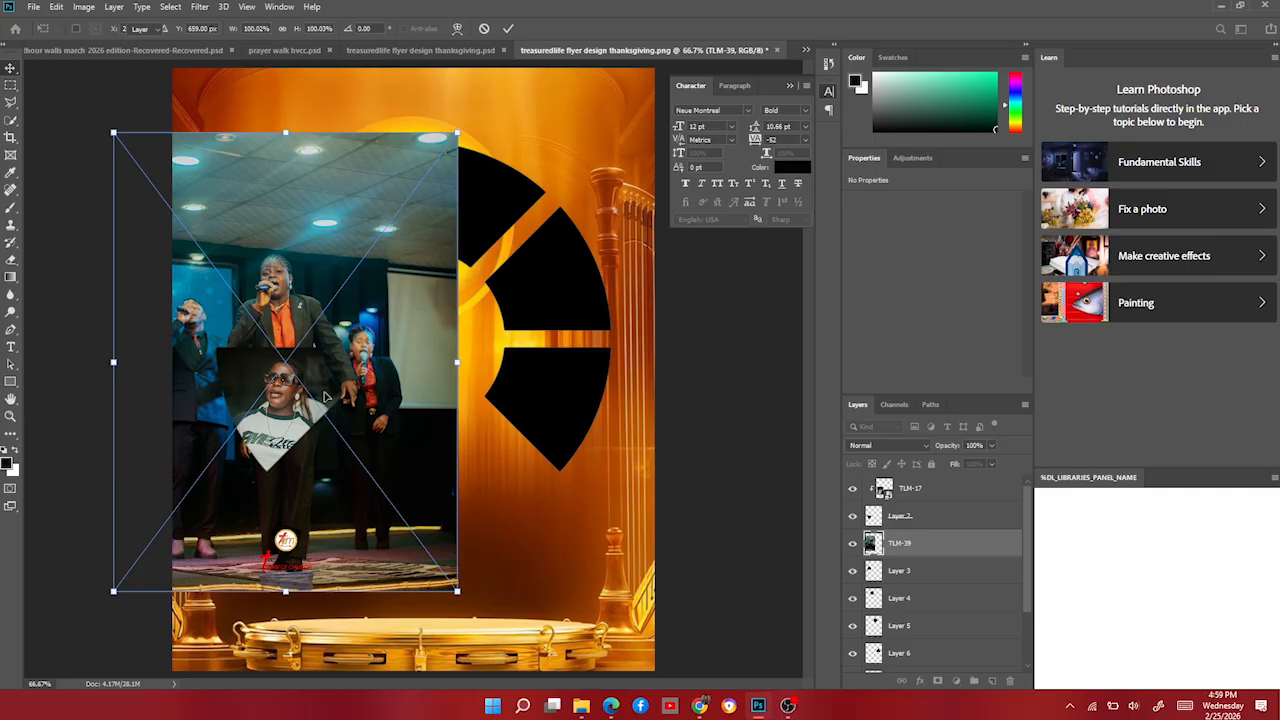
{"action": "right_click", "coordinate": [929, 543]}
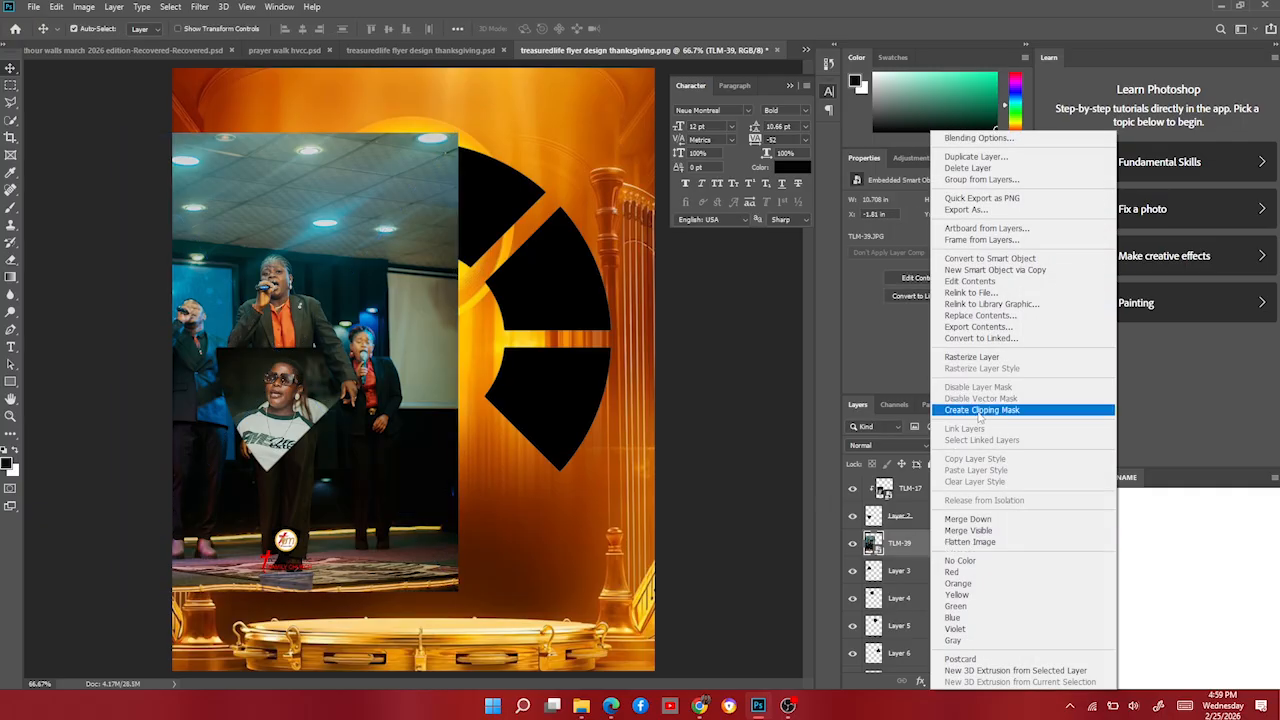
{"action": "left_click", "coordinate": [980, 410]}
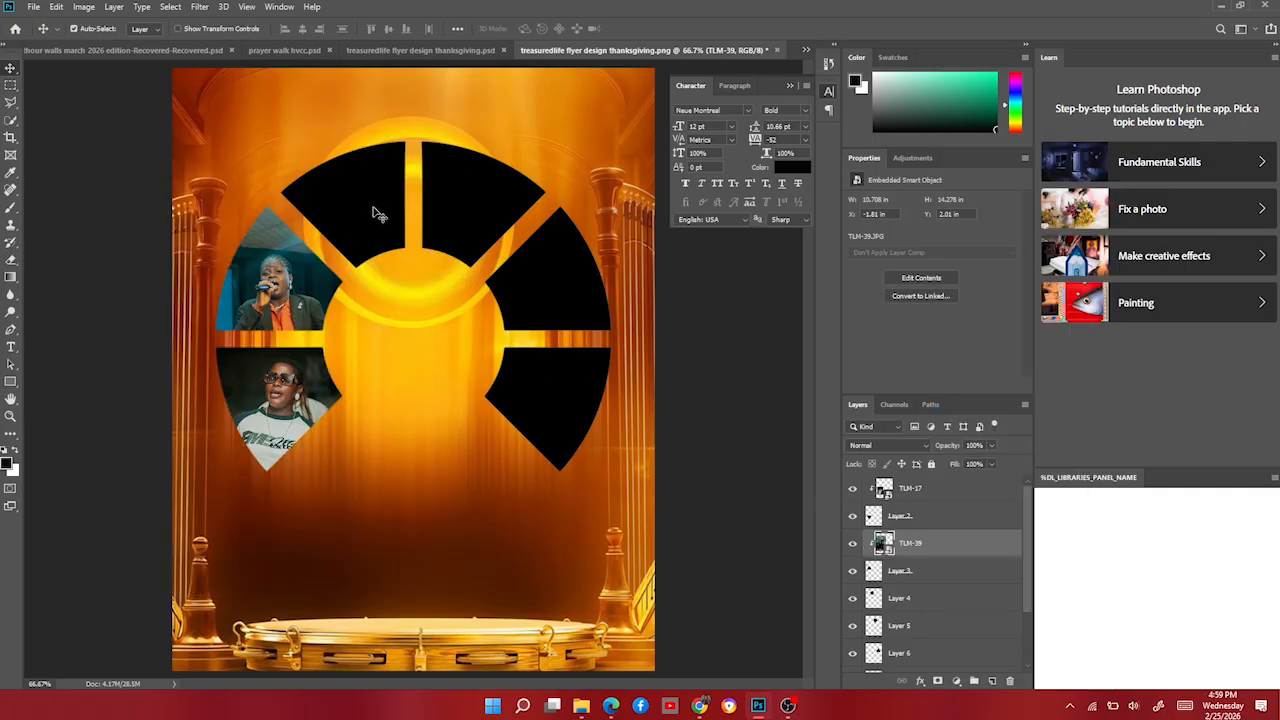
Place the TLM-7 photo over the next wedge and clip it inside.
{"action": "left_click", "coordinate": [374, 211]}
{"action": "left_click", "coordinate": [581, 706]}
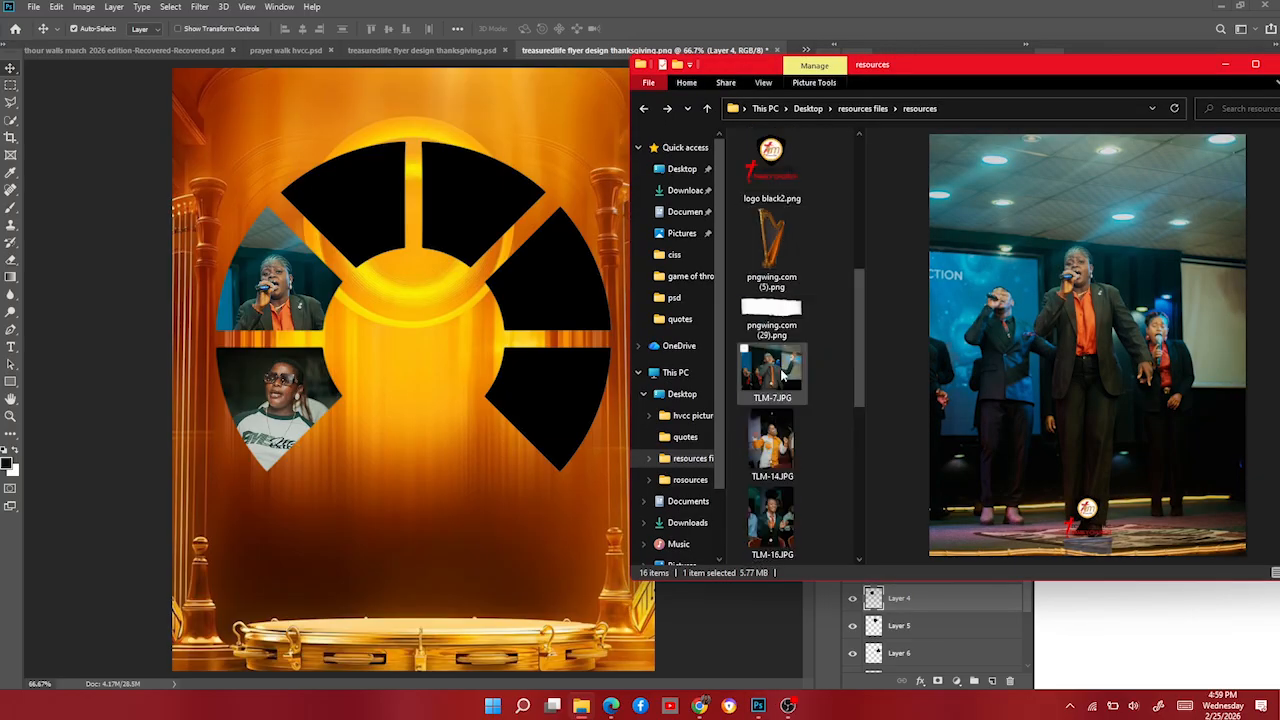
{"action": "left_click_drag", "start_coordinate": [782, 375], "coordinate": [414, 335]}
{"action": "left_click_drag", "start_coordinate": [588, 426], "coordinate": [488, 352]}
{"action": "key", "text": "Return"}
{"action": "right_click", "coordinate": [931, 608]}
{"action": "left_click", "coordinate": [980, 412]}
{"action": "left_click", "coordinate": [482, 203]}
Place TLM-28, resize it over the top-right wedge, and clip it inside.
{"action": "left_click", "coordinate": [581, 706]}
{"action": "scroll", "coordinate": [802, 305], "scroll_direction": "down", "scroll_amount": 5}
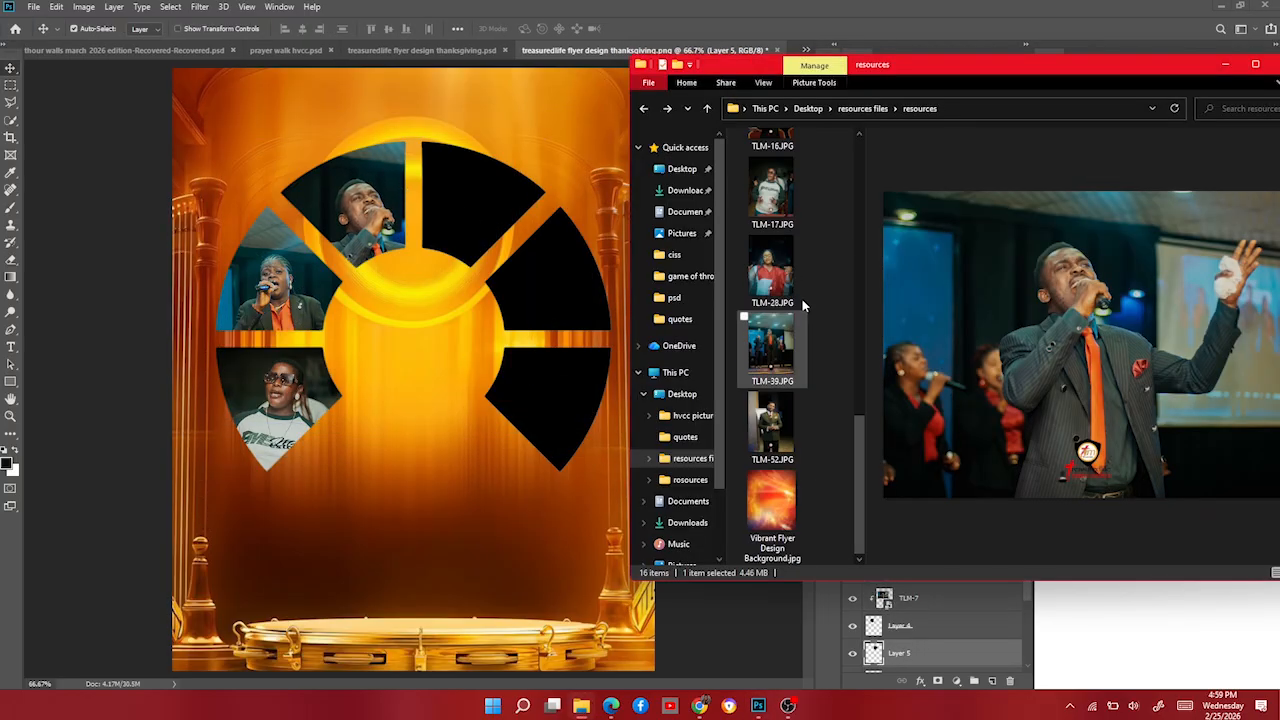
{"action": "left_click_drag", "start_coordinate": [773, 270], "coordinate": [420, 338]}
{"action": "left_click_drag", "start_coordinate": [606, 603], "coordinate": [534, 503]}
{"action": "key", "text": "Return"}
{"action": "right_click", "coordinate": [952, 574]}
{"action": "left_click", "coordinate": [1000, 378]}
{"action": "left_click_drag", "start_coordinate": [484, 214], "coordinate": [486, 206]}
{"action": "left_click", "coordinate": [556, 272]}
Place TLM-14, resize and move it over the right wedge, and clip it inside.
{"action": "left_click", "coordinate": [581, 706]}
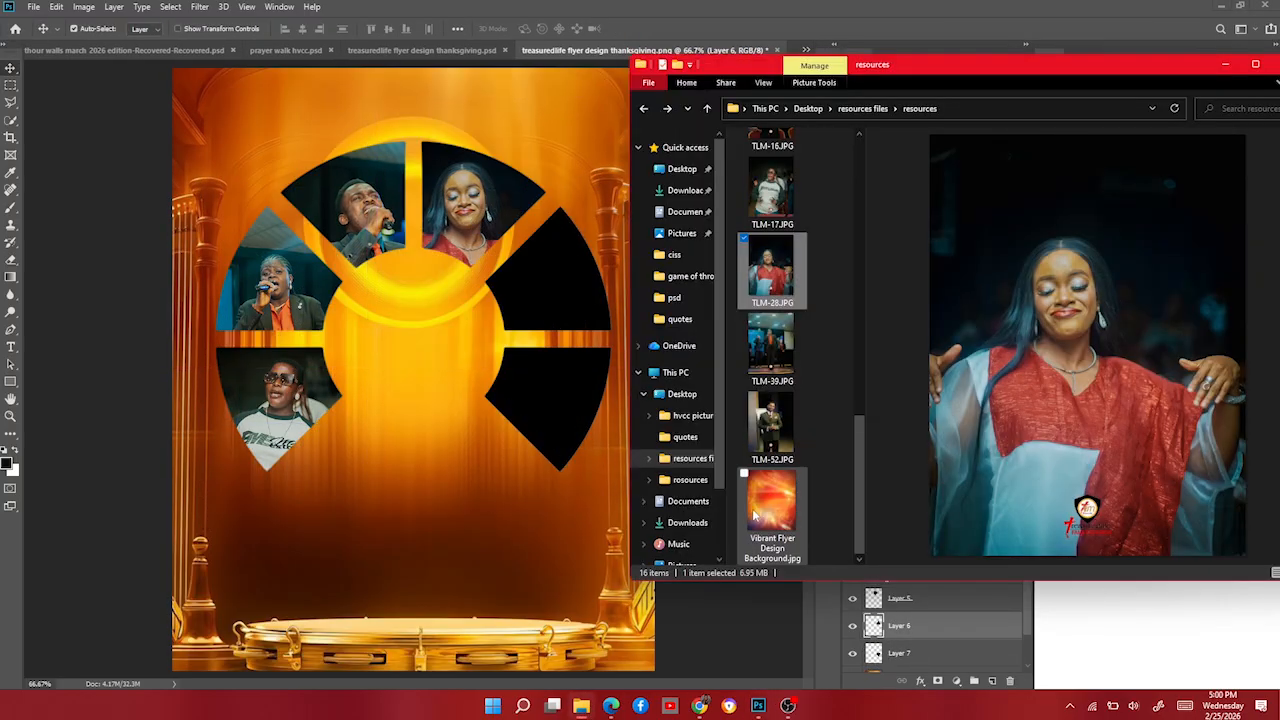
{"action": "scroll", "coordinate": [774, 232], "scroll_direction": "up", "scroll_amount": 2}
{"action": "left_click_drag", "start_coordinate": [774, 232], "coordinate": [409, 380]}
{"action": "left_click_drag", "start_coordinate": [569, 577], "coordinate": [490, 472]}
{"action": "left_click_drag", "start_coordinate": [415, 370], "coordinate": [559, 290]}
{"action": "key", "text": "Return"}
{"action": "right_click", "coordinate": [951, 628]}
{"action": "left_click", "coordinate": [1000, 432]}
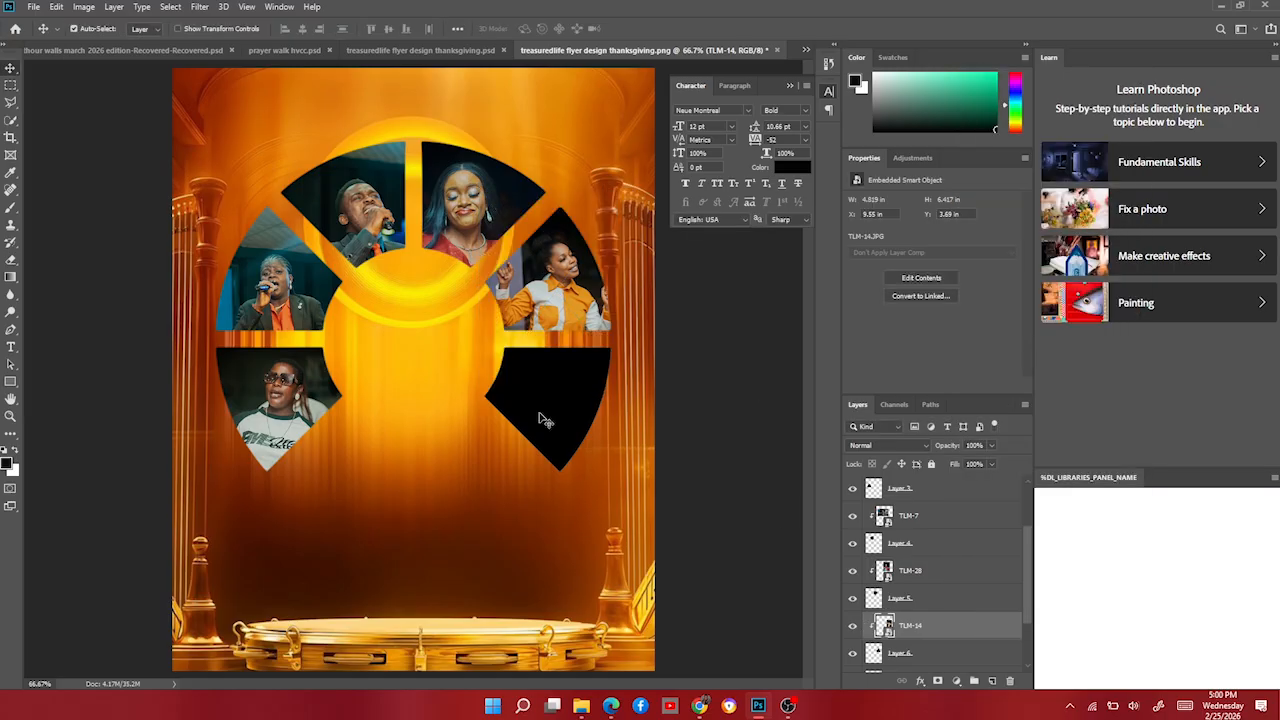
{"action": "left_click", "coordinate": [541, 417]}
Place TLM-16, resize it over the lower-right wedge, and clip it inside.
{"action": "left_click", "coordinate": [581, 706]}
{"action": "left_click_drag", "start_coordinate": [771, 516], "coordinate": [416, 372]}
{"action": "left_click_drag", "start_coordinate": [640, 670], "coordinate": [514, 502]}
{"action": "left_click_drag", "start_coordinate": [400, 372], "coordinate": [552, 424]}
{"action": "key", "text": "Return"}
{"action": "scroll", "coordinate": [911, 606], "scroll_direction": "down", "scroll_amount": 3}
{"action": "left_click", "coordinate": [911, 590], "text": "alt"}
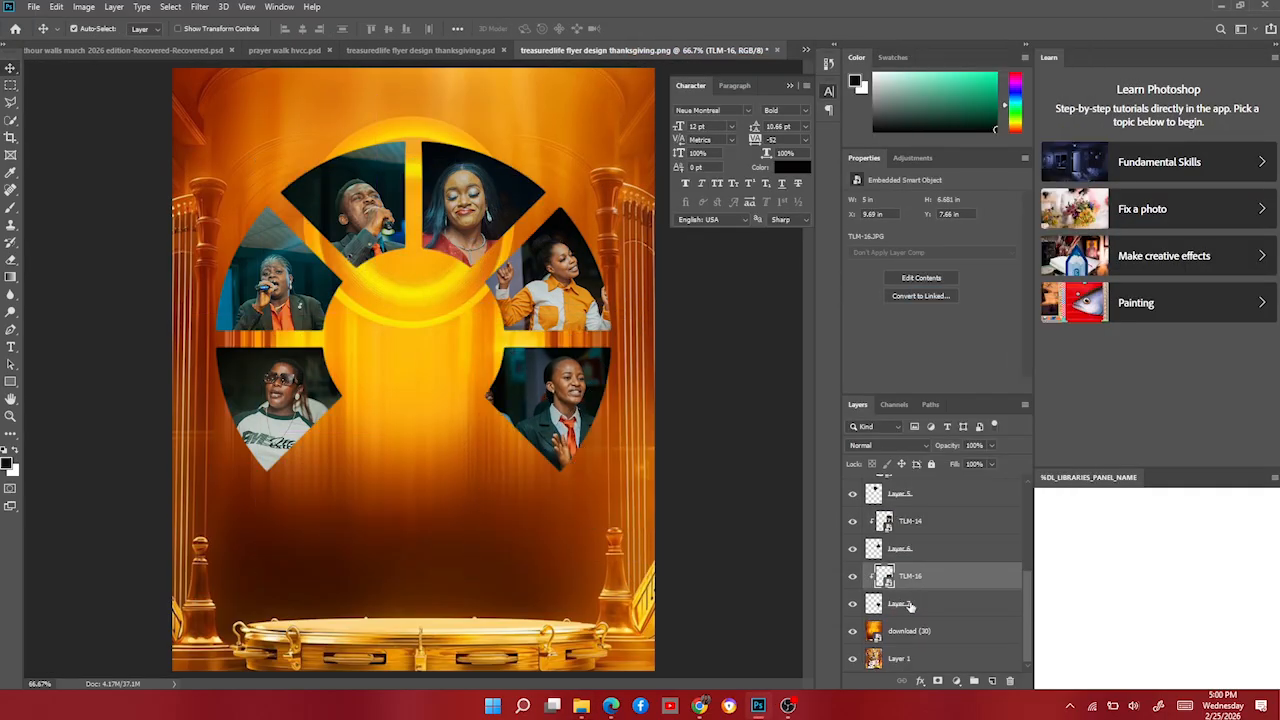
Select all the photo and wedge layers of the collage together.
{"action": "left_click", "coordinate": [910, 604]}
{"action": "scroll", "coordinate": [927, 493], "scroll_direction": "up", "scroll_amount": 3}
{"action": "left_click", "coordinate": [931, 490], "text": "shift"}
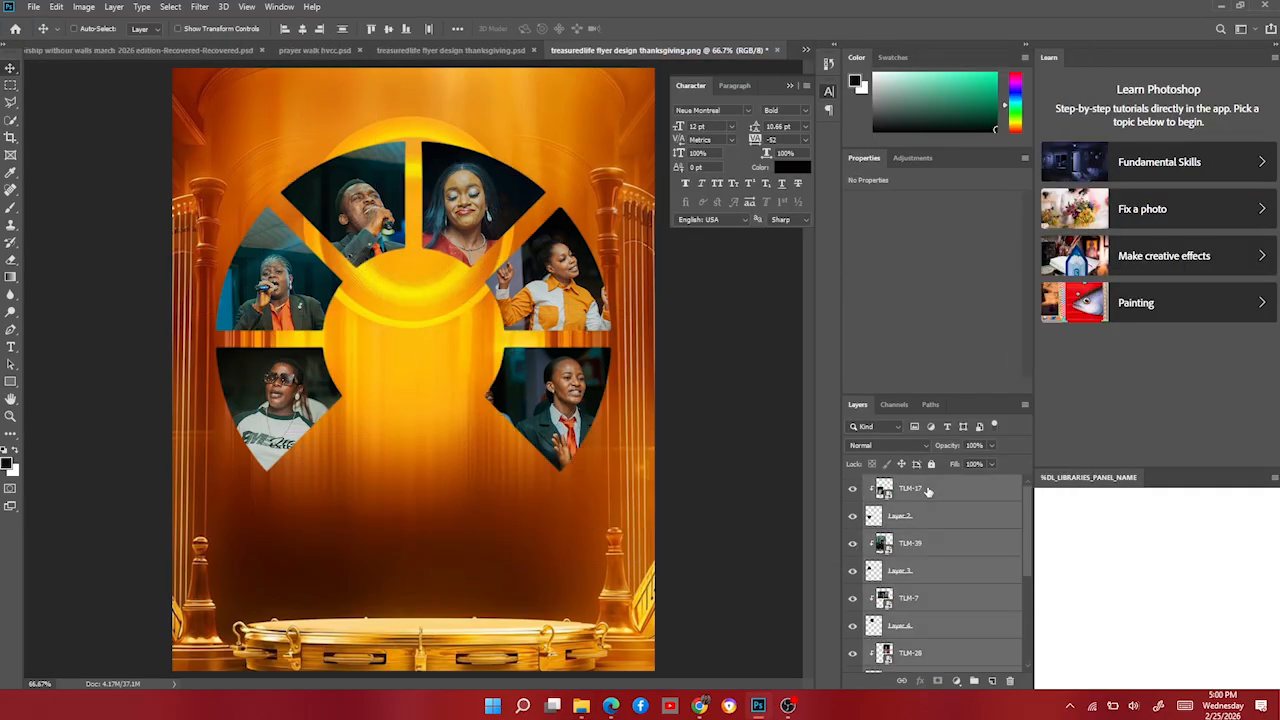
Group the collage layers as 'pics' and convert the group into a smart object.
{"action": "key", "text": "ctrl+g"}
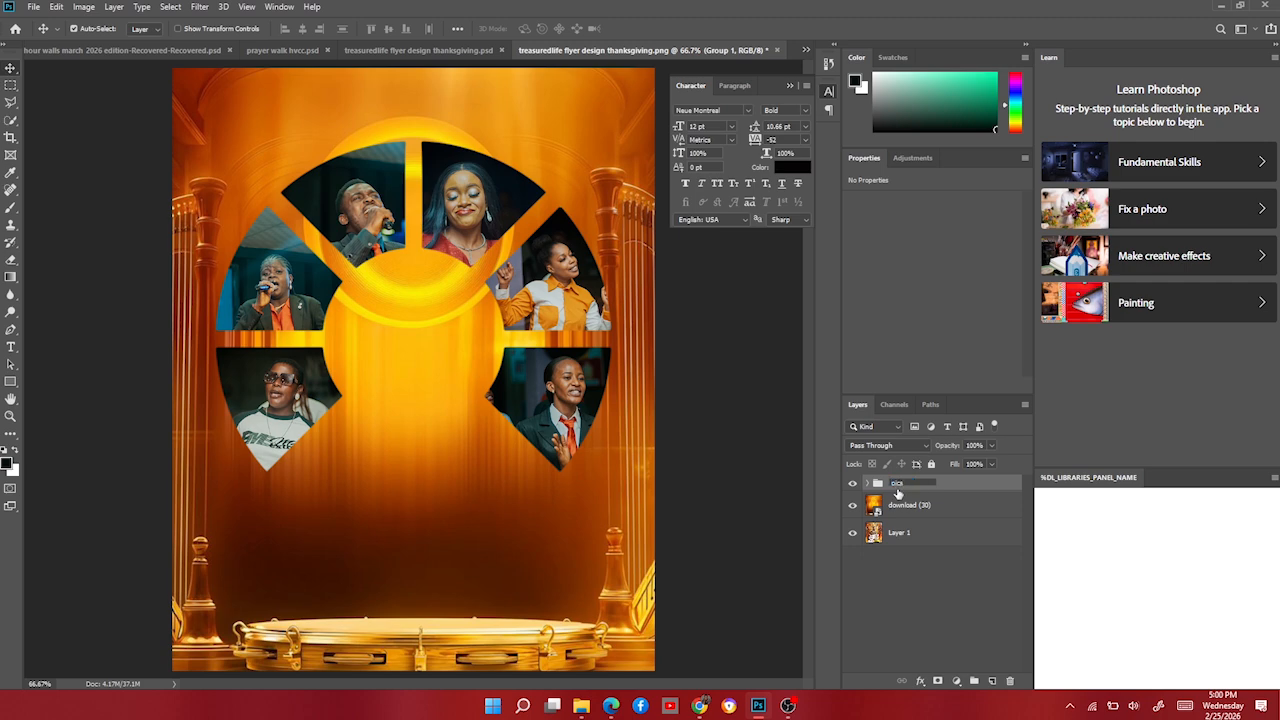
{"action": "key", "text": "Return"}
{"action": "right_click", "coordinate": [902, 489]}
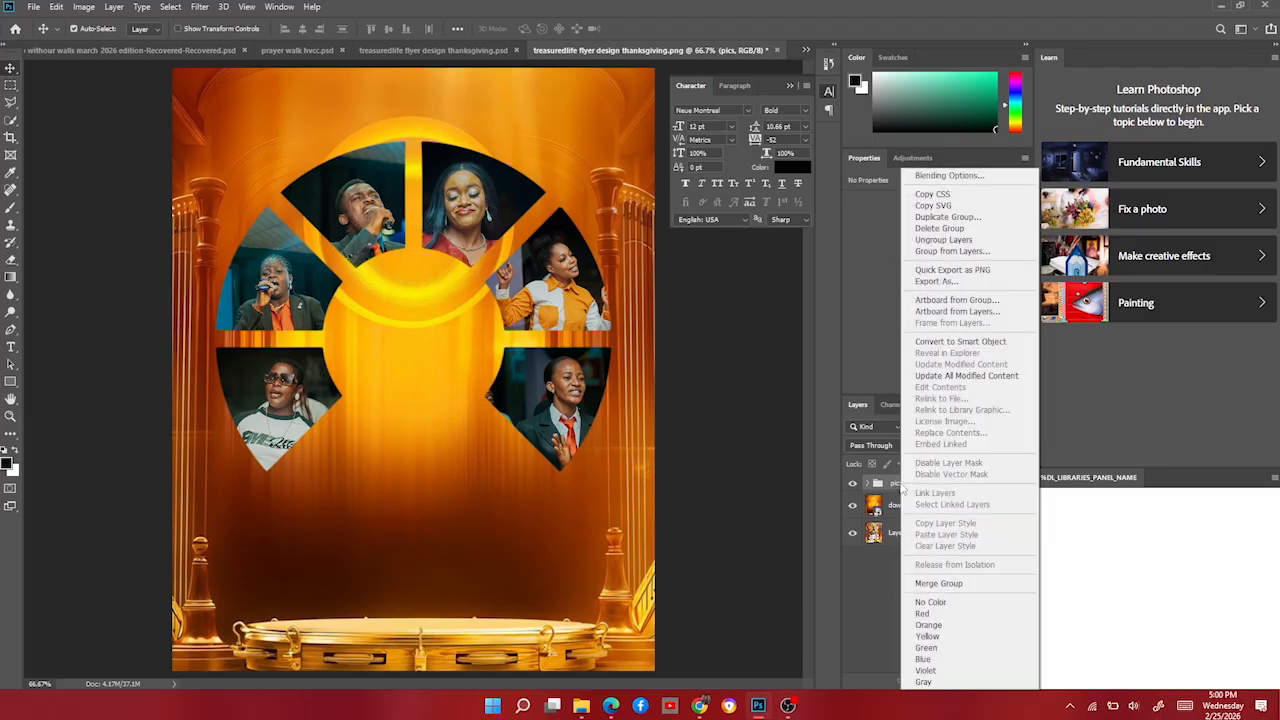
{"action": "left_click", "coordinate": [962, 341]}
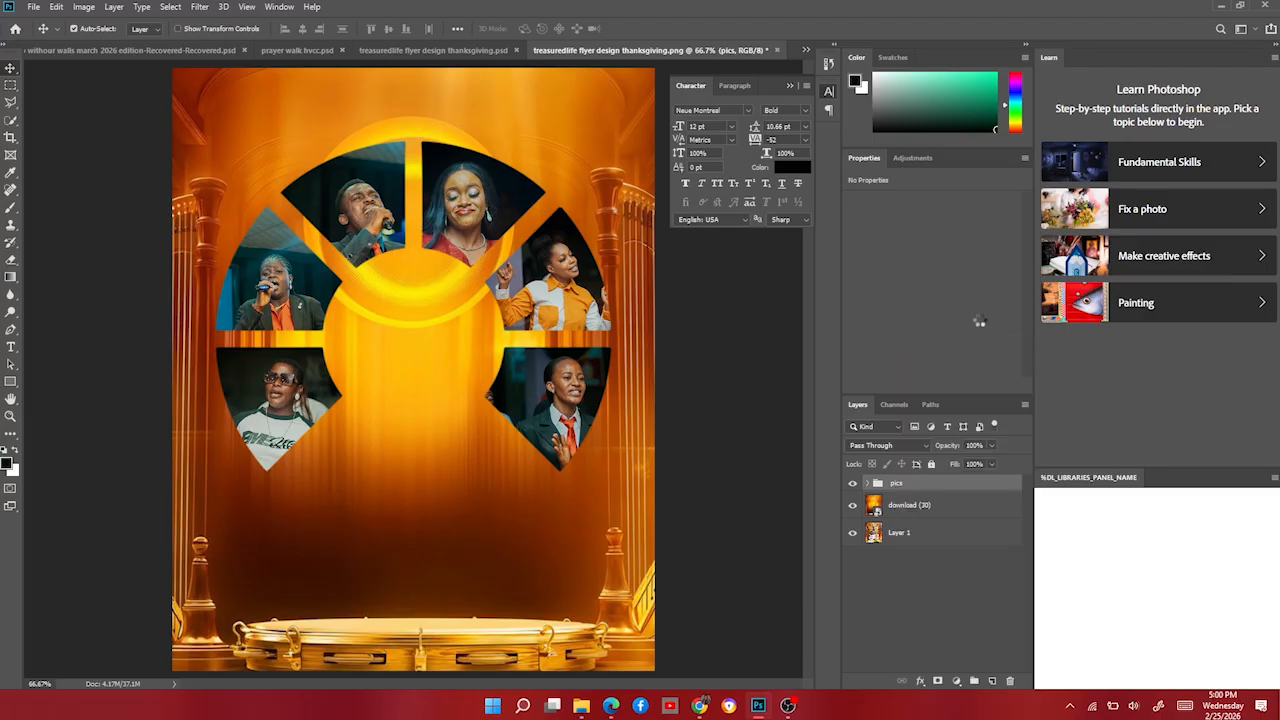
{"action": "left_click_drag", "start_coordinate": [553, 302], "coordinate": [634, 272]}
{"action": "key", "text": "ctrl+z"}
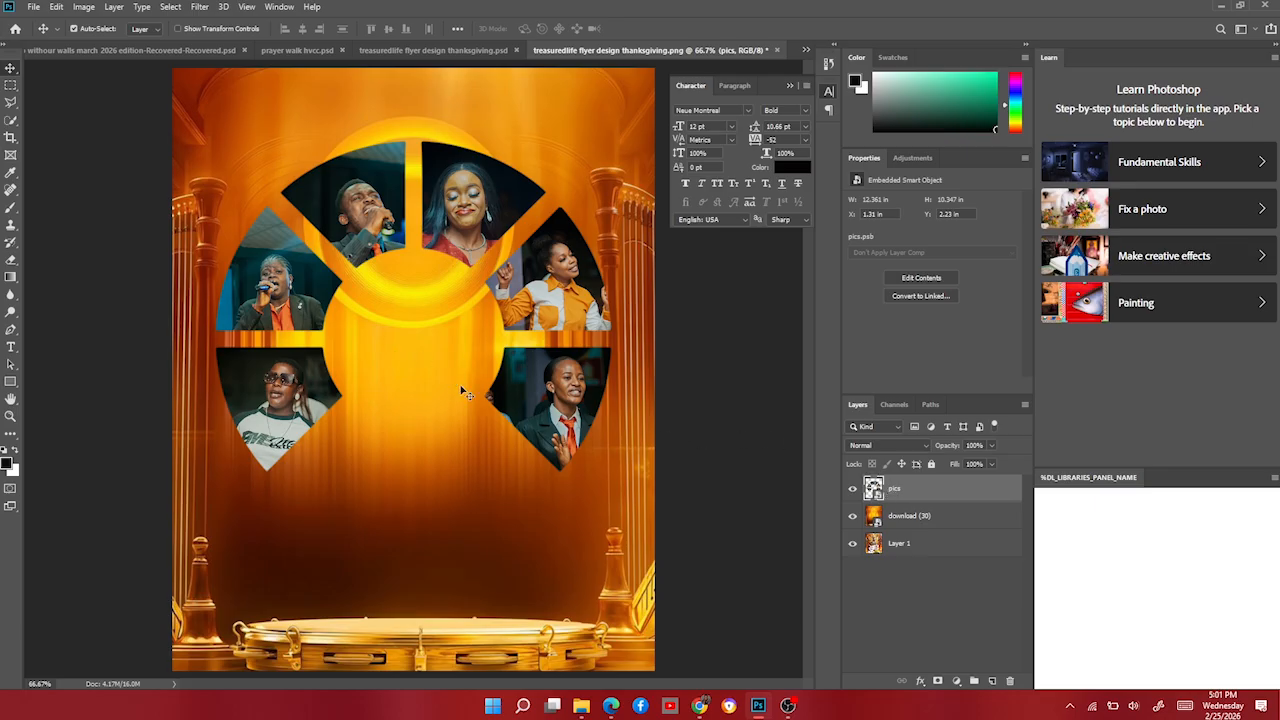
Move the pics collage up about 59 px, to Y 0.47 in.
{"action": "left_click_drag", "start_coordinate": [537, 402], "coordinate": [535, 345]}
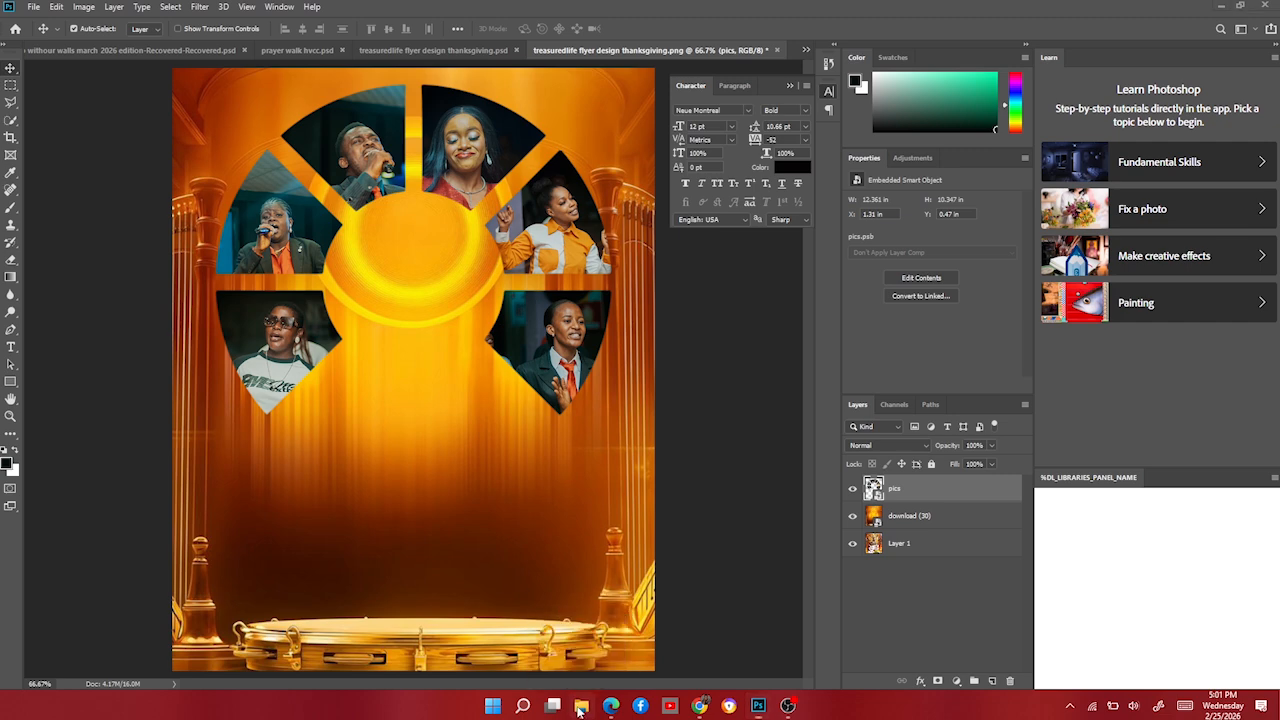
{"action": "left_click", "coordinate": [579, 708]}
Select TLM-52.JPG in the resources folder and drag it onto the flyer.
{"action": "scroll", "coordinate": [768, 420], "scroll_direction": "down", "scroll_amount": 3}
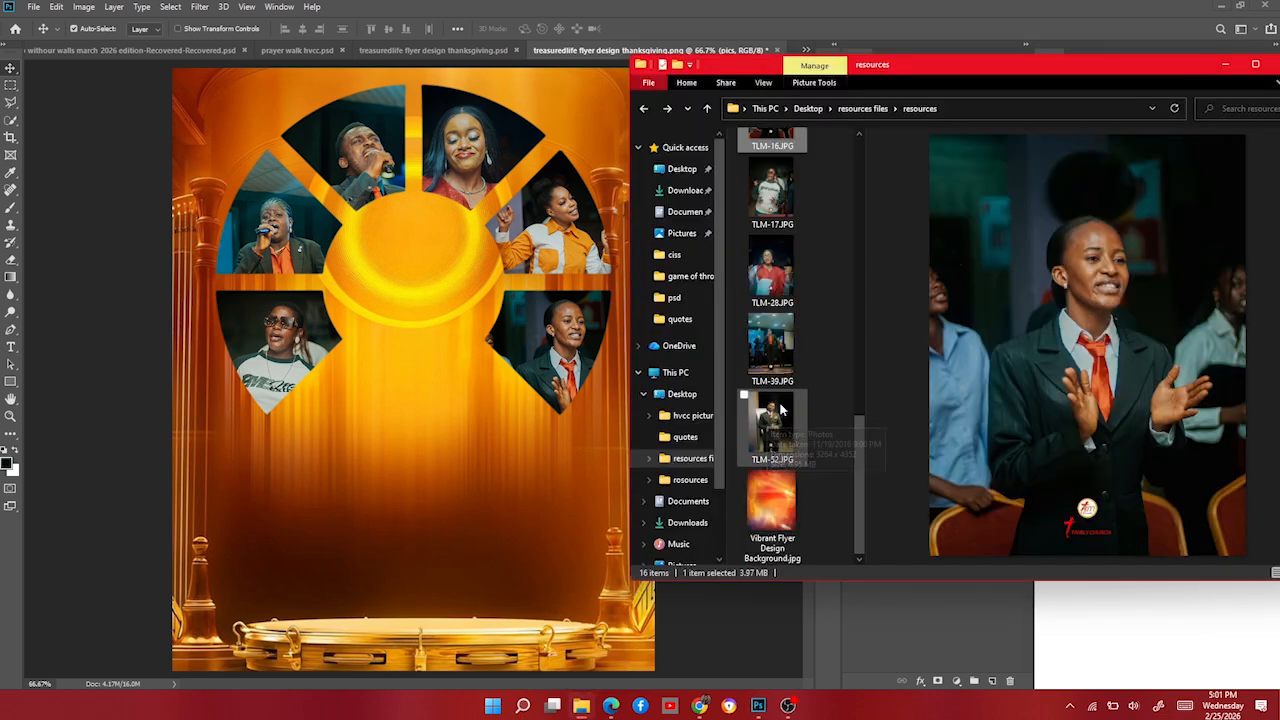
{"action": "left_click", "coordinate": [772, 421]}
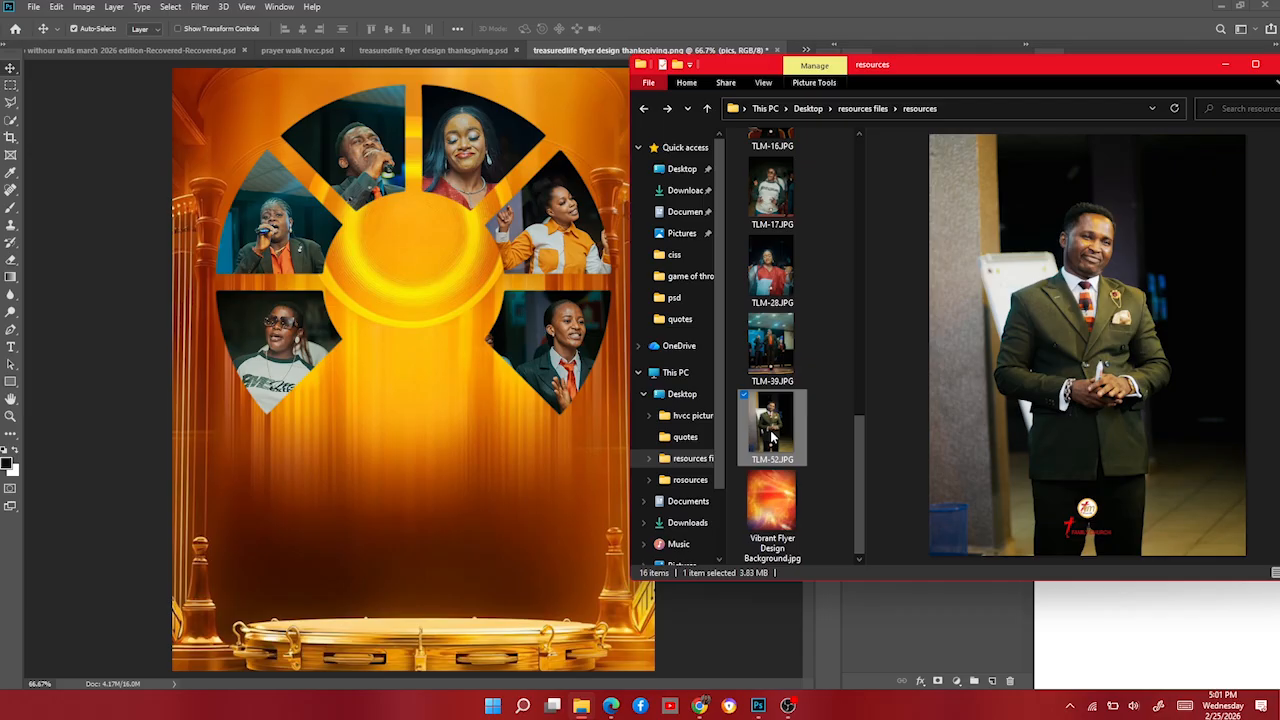
{"action": "left_click_drag", "start_coordinate": [771, 436], "coordinate": [459, 456]}
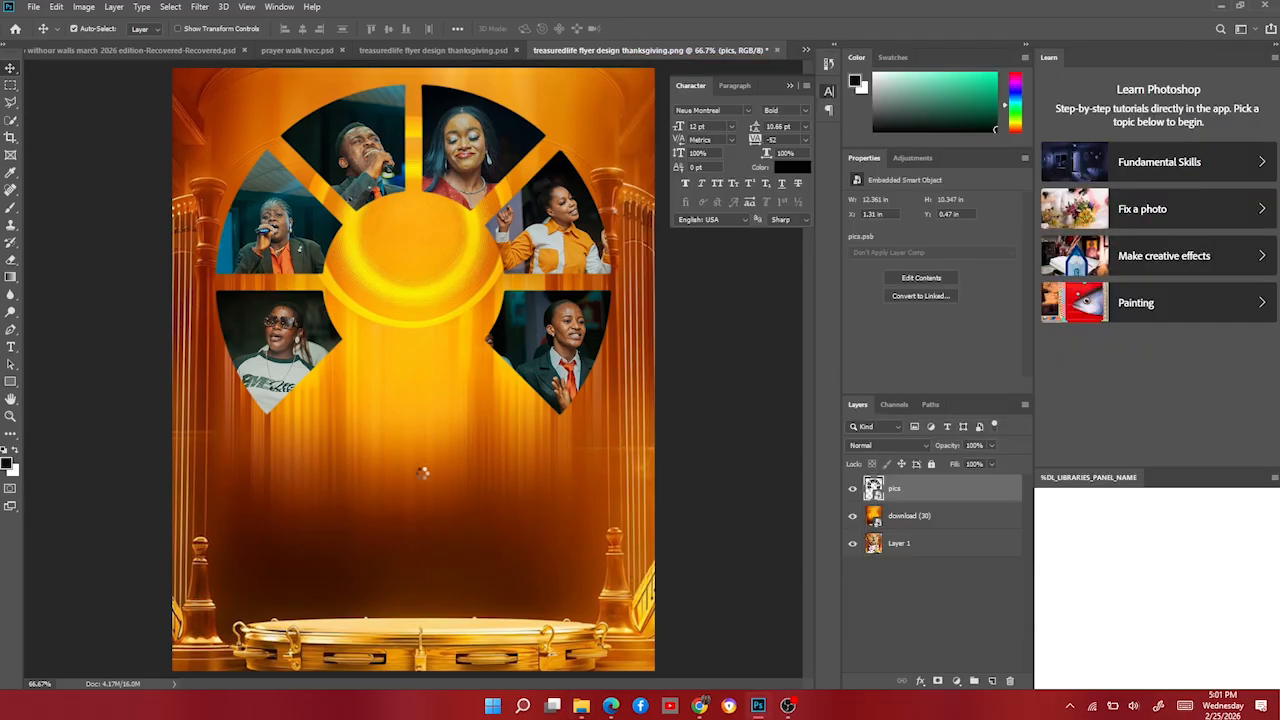
Enlarge the TLM-52 portrait to about 117% and use Select Subject to outline the speaker.
{"action": "left_click_drag", "start_coordinate": [415, 561], "coordinate": [416, 622]}
{"action": "key", "text": "Return"}
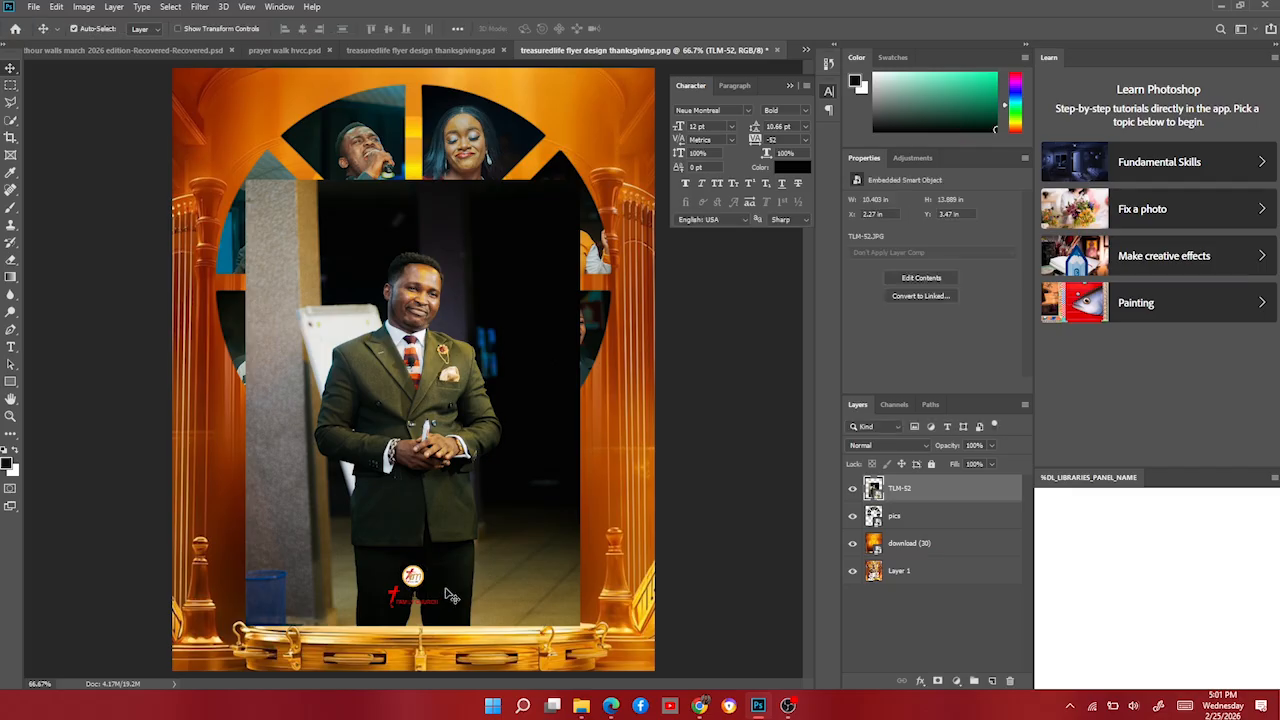
{"action": "left_click", "coordinate": [9, 121]}
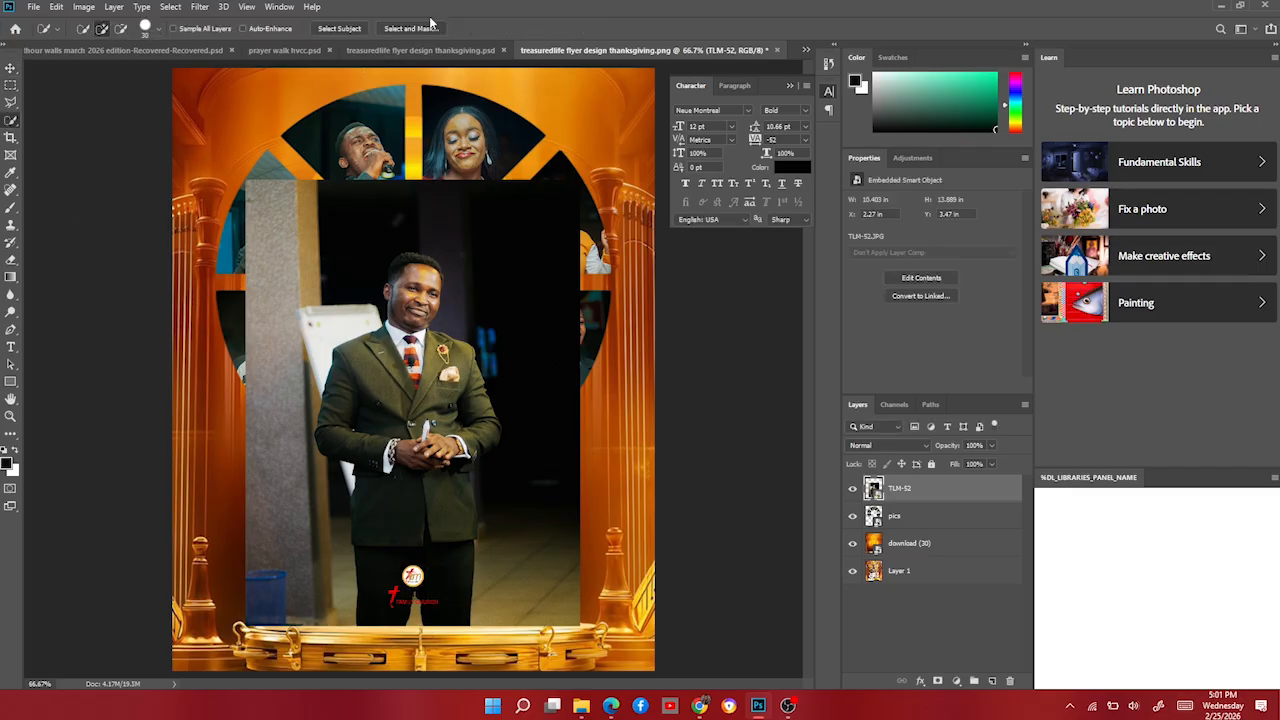
{"action": "left_click", "coordinate": [340, 29]}
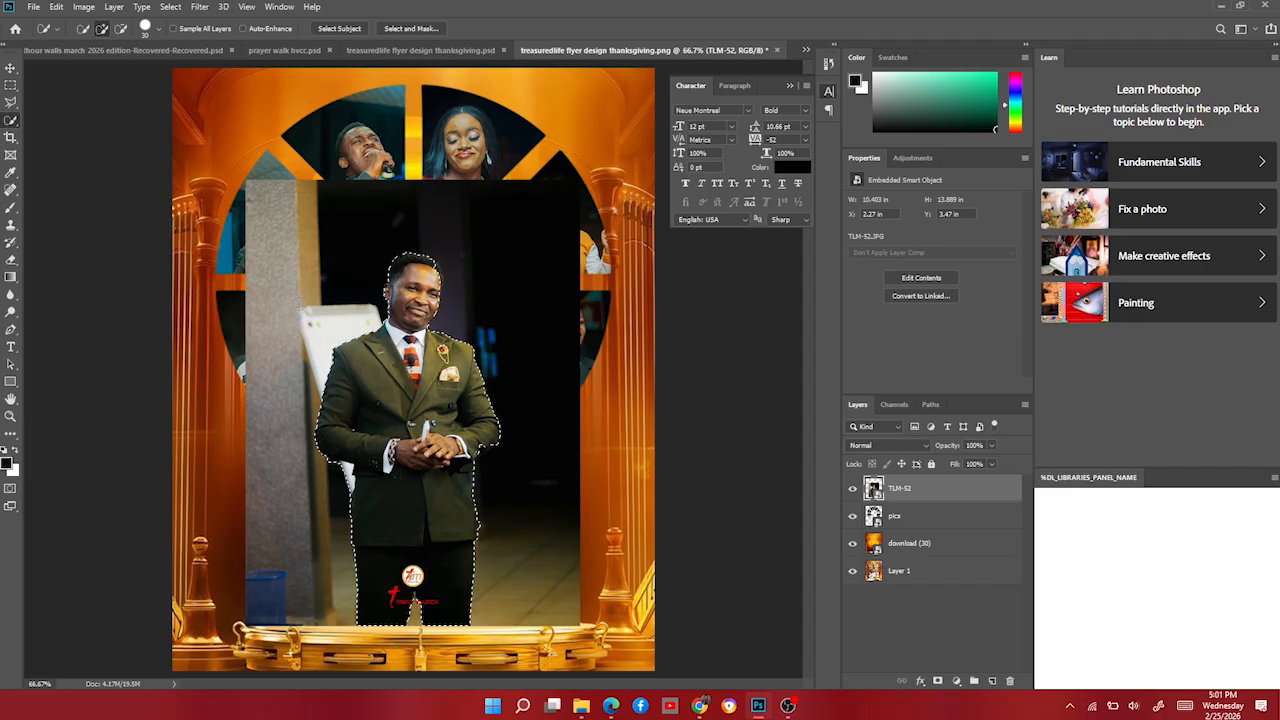
{"action": "scroll", "coordinate": [443, 300], "scroll_direction": "up", "scroll_amount": 2}
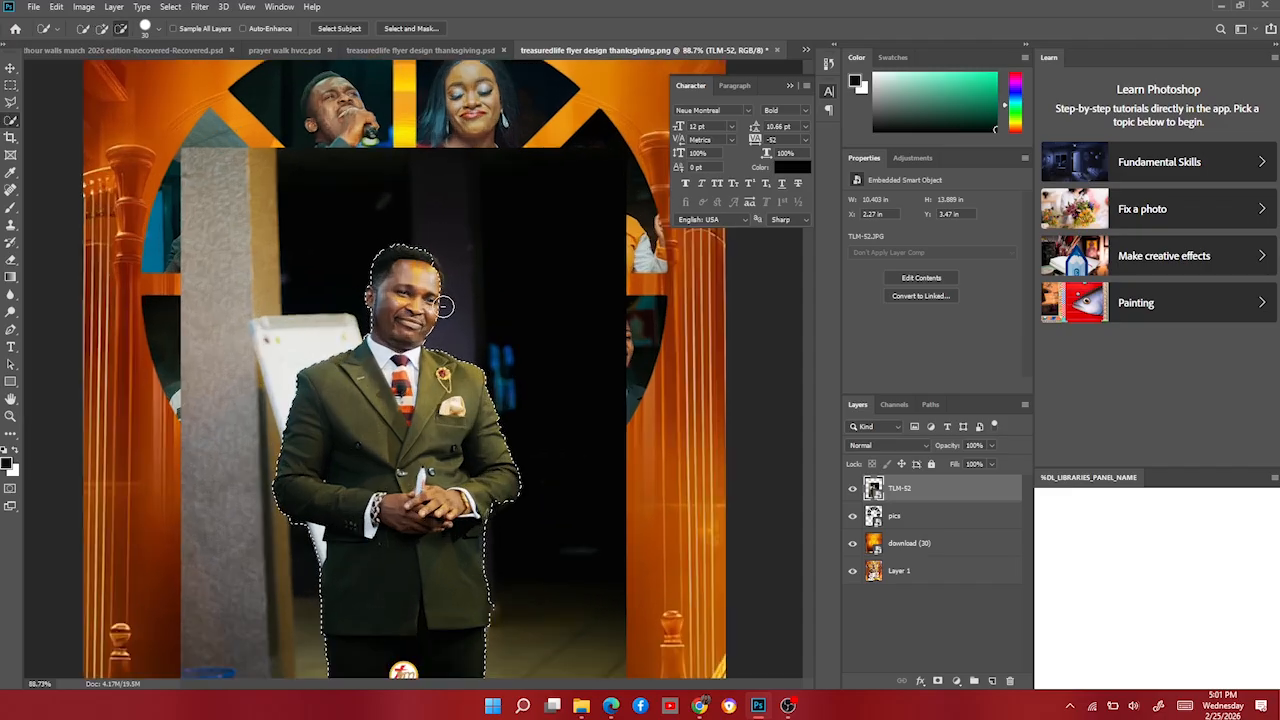
{"action": "scroll", "coordinate": [443, 306], "scroll_direction": "up", "scroll_amount": 3}
{"action": "scroll", "coordinate": [443, 266], "scroll_direction": "down", "scroll_amount": 4}
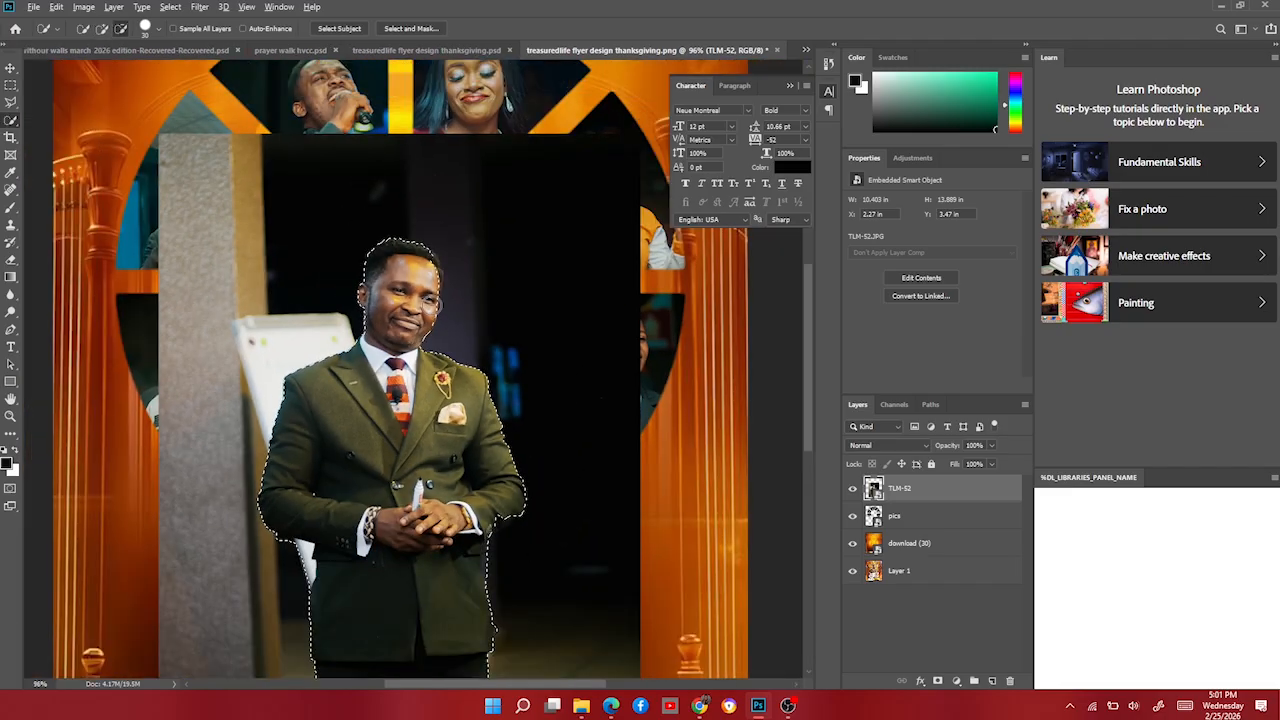
{"action": "scroll", "coordinate": [471, 284], "scroll_direction": "up", "scroll_amount": 4}
{"action": "scroll", "coordinate": [471, 284], "scroll_direction": "down", "scroll_amount": 2}
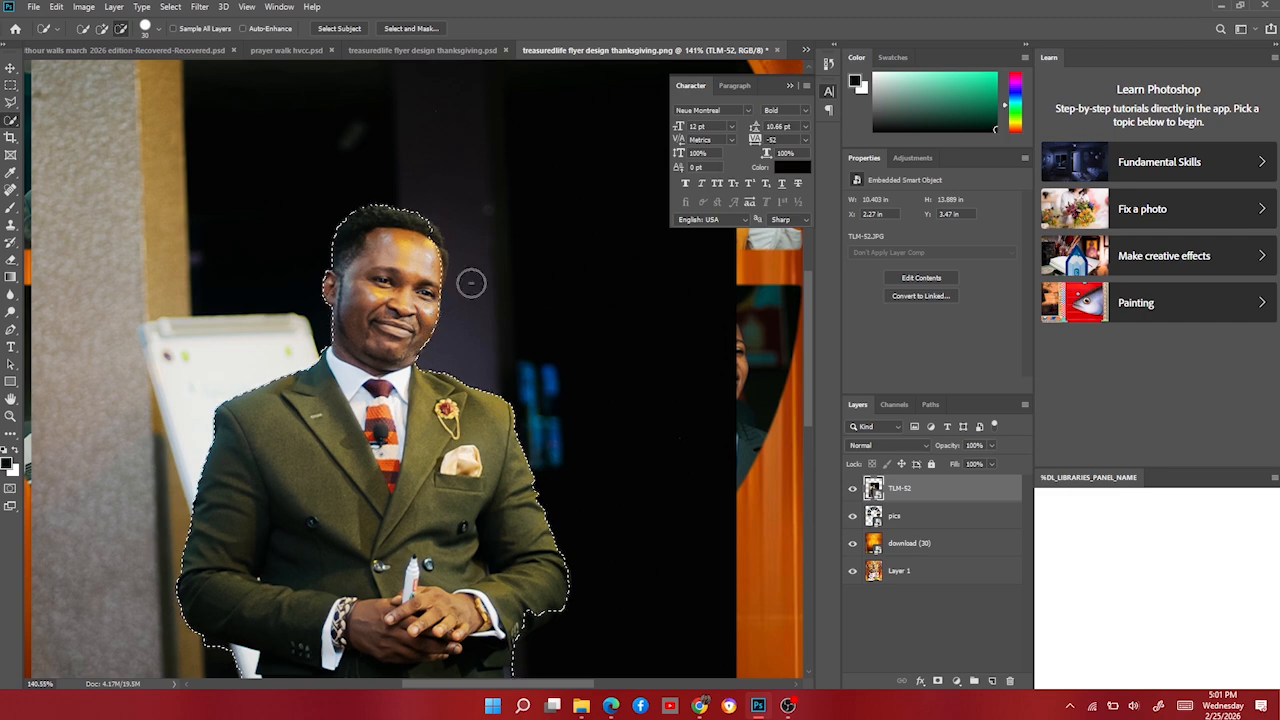
{"action": "scroll", "coordinate": [471, 284], "scroll_direction": "down", "scroll_amount": 3}
{"action": "scroll", "coordinate": [457, 300], "scroll_direction": "up", "scroll_amount": 4}
{"action": "scroll", "coordinate": [440, 316], "scroll_direction": "up", "scroll_amount": 2}
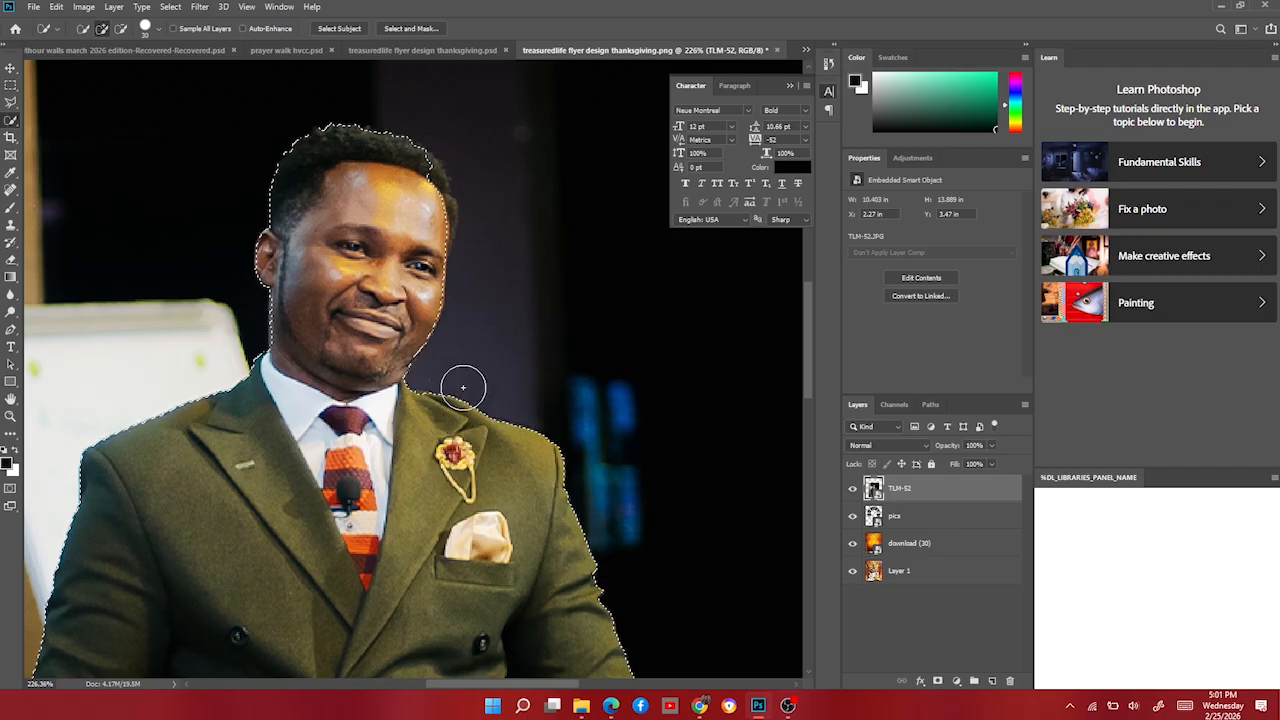
{"action": "left_click", "coordinate": [11, 101]}
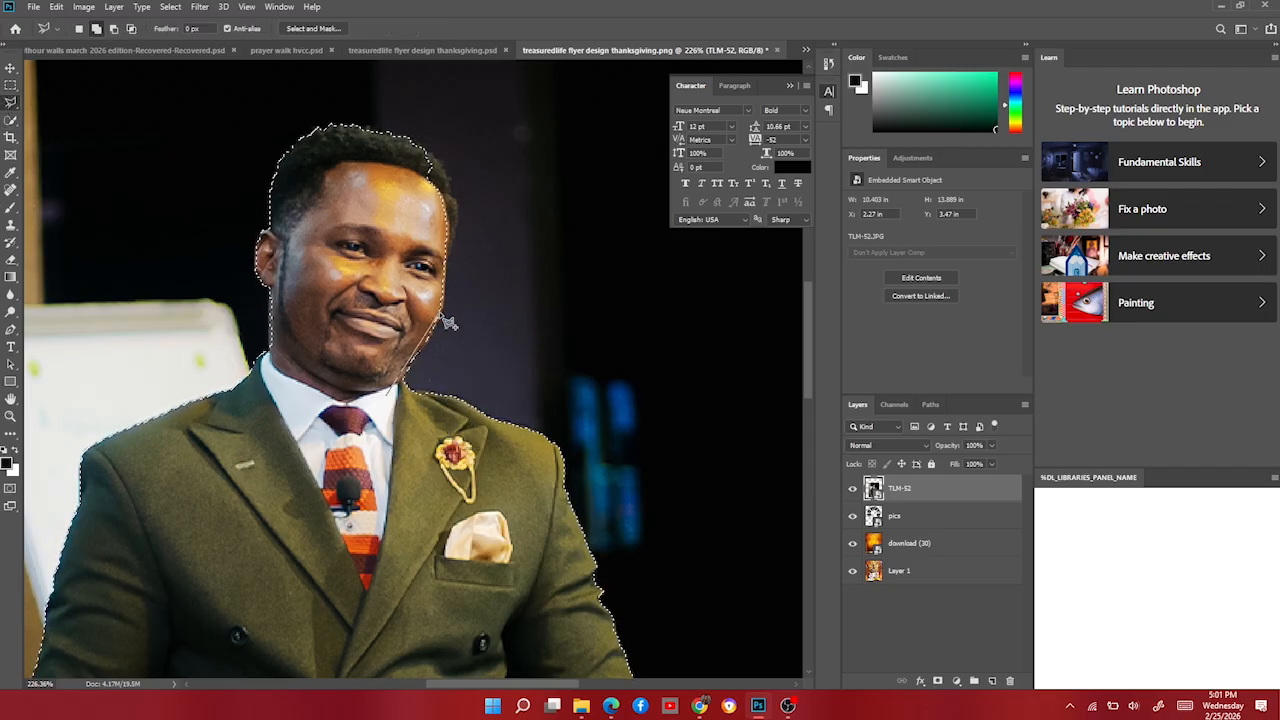
Add the right side of the hair and the left ear to the pastor selection.
{"action": "left_click", "coordinate": [456, 206]}
{"action": "left_click", "coordinate": [445, 173]}
{"action": "left_click", "coordinate": [396, 148]}
{"action": "left_click", "coordinate": [388, 390]}
{"action": "scroll", "coordinate": [380, 340], "scroll_direction": "up", "scroll_amount": 1}
{"action": "left_click", "coordinate": [320, 264]}
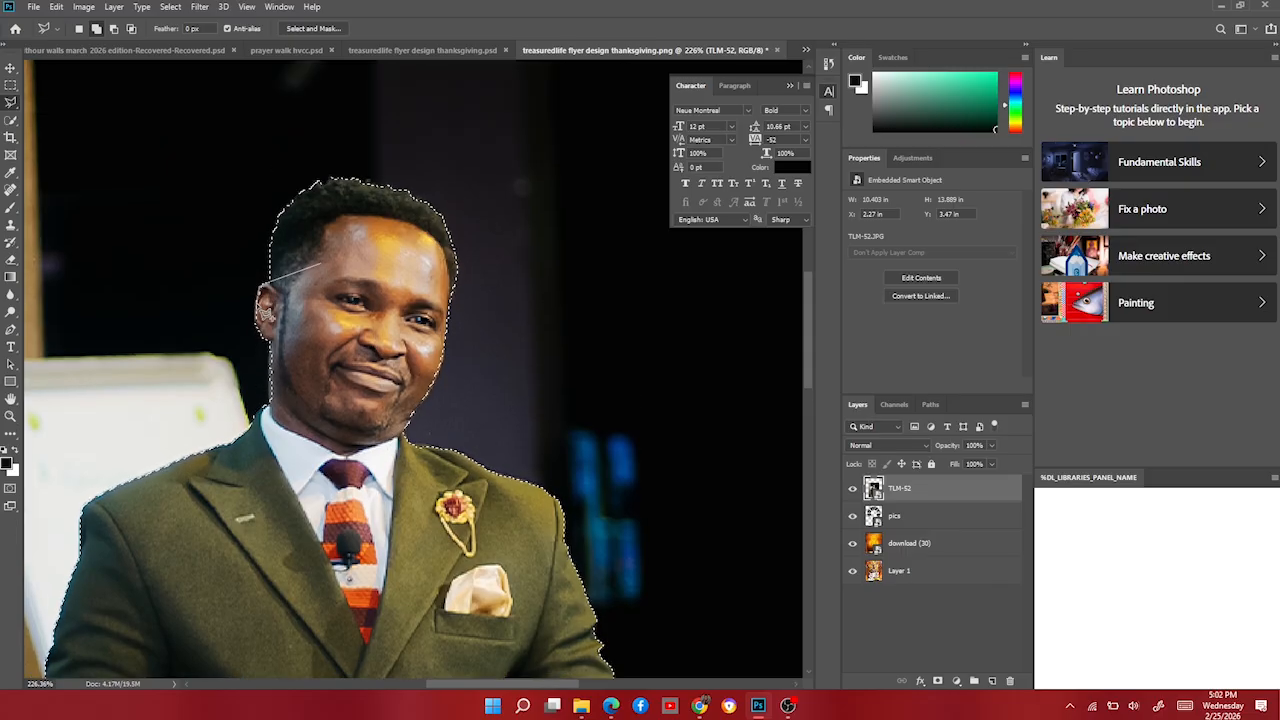
{"action": "left_click", "coordinate": [257, 304]}
{"action": "left_click", "coordinate": [259, 332]}
{"action": "left_click", "coordinate": [271, 378]}
{"action": "double_click", "coordinate": [309, 339]}
{"action": "scroll", "coordinate": [400, 345], "scroll_direction": "down", "scroll_amount": 8}
{"action": "scroll", "coordinate": [400, 345], "scroll_direction": "right", "scroll_amount": 2}
Add the right elbow area to the pastor selection.
{"action": "left_click", "coordinate": [512, 293]}
{"action": "left_click", "coordinate": [559, 332]}
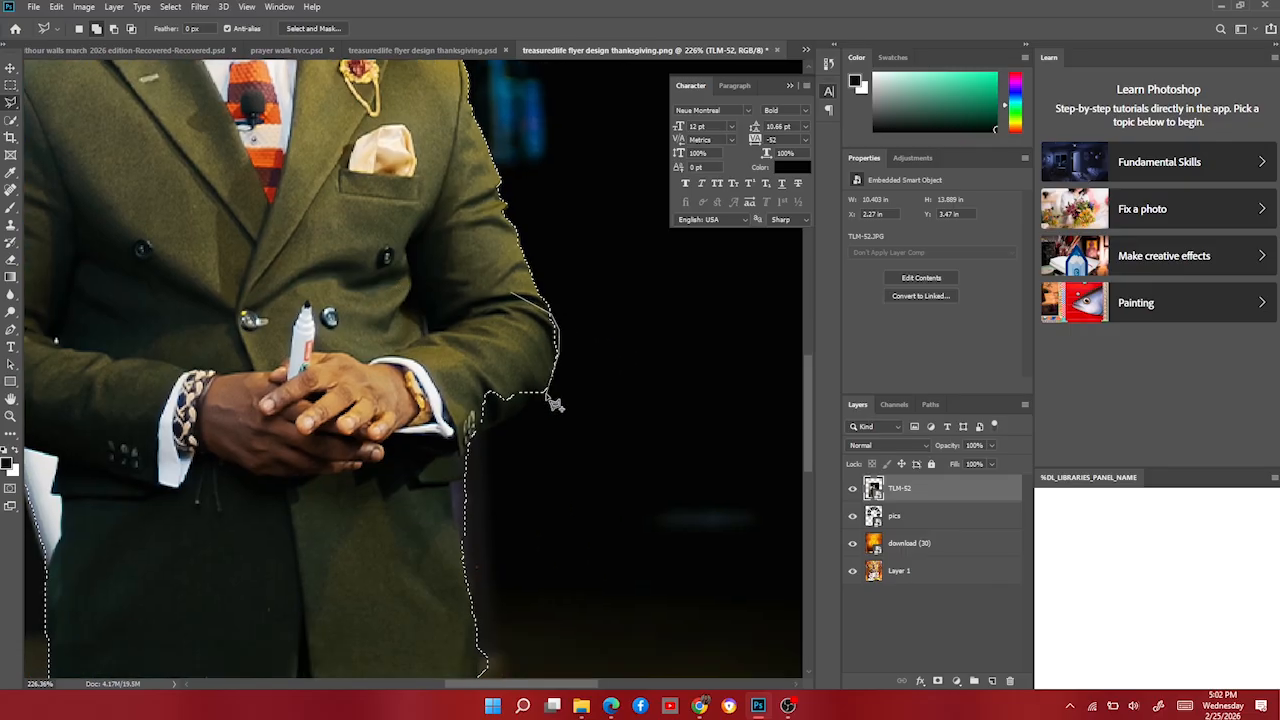
{"action": "left_click", "coordinate": [547, 393]}
{"action": "left_click", "coordinate": [531, 410]}
{"action": "double_click", "coordinate": [436, 452]}
{"action": "scroll", "coordinate": [480, 400], "scroll_direction": "down", "scroll_amount": 3}
Subtract the background gaps beside the jacket from the selection.
{"action": "left_click", "coordinate": [532, 350], "text": "alt"}
{"action": "left_click", "coordinate": [465, 337]}
{"action": "left_click", "coordinate": [451, 344]}
{"action": "left_click", "coordinate": [463, 415]}
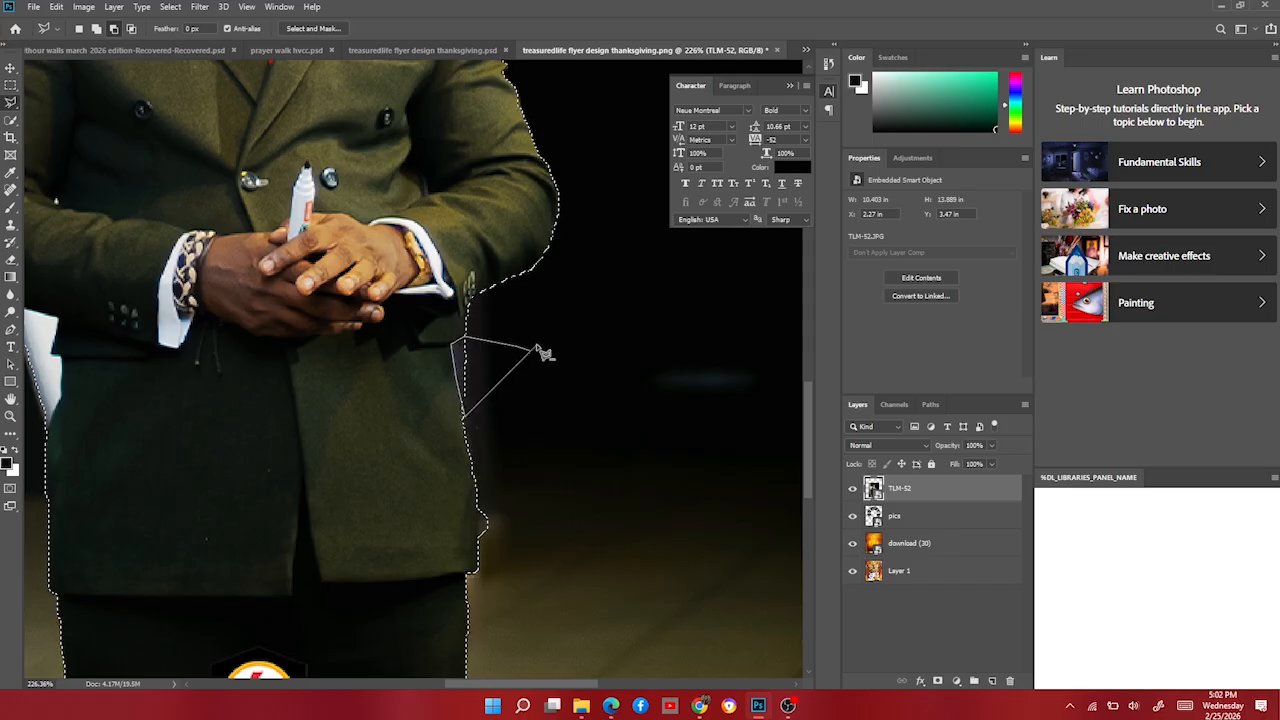
{"action": "left_click", "coordinate": [535, 349]}
{"action": "left_click", "coordinate": [499, 444], "text": "alt"}
{"action": "left_click", "coordinate": [475, 492]}
{"action": "double_click", "coordinate": [486, 558]}
{"action": "scroll", "coordinate": [470, 580], "scroll_direction": "down", "scroll_amount": 5}
Subtract the background gaps between the legs and beside the left arm.
{"action": "left_click", "coordinate": [439, 597], "text": "alt"}
{"action": "left_click", "coordinate": [420, 547]}
{"action": "left_click", "coordinate": [407, 623]}
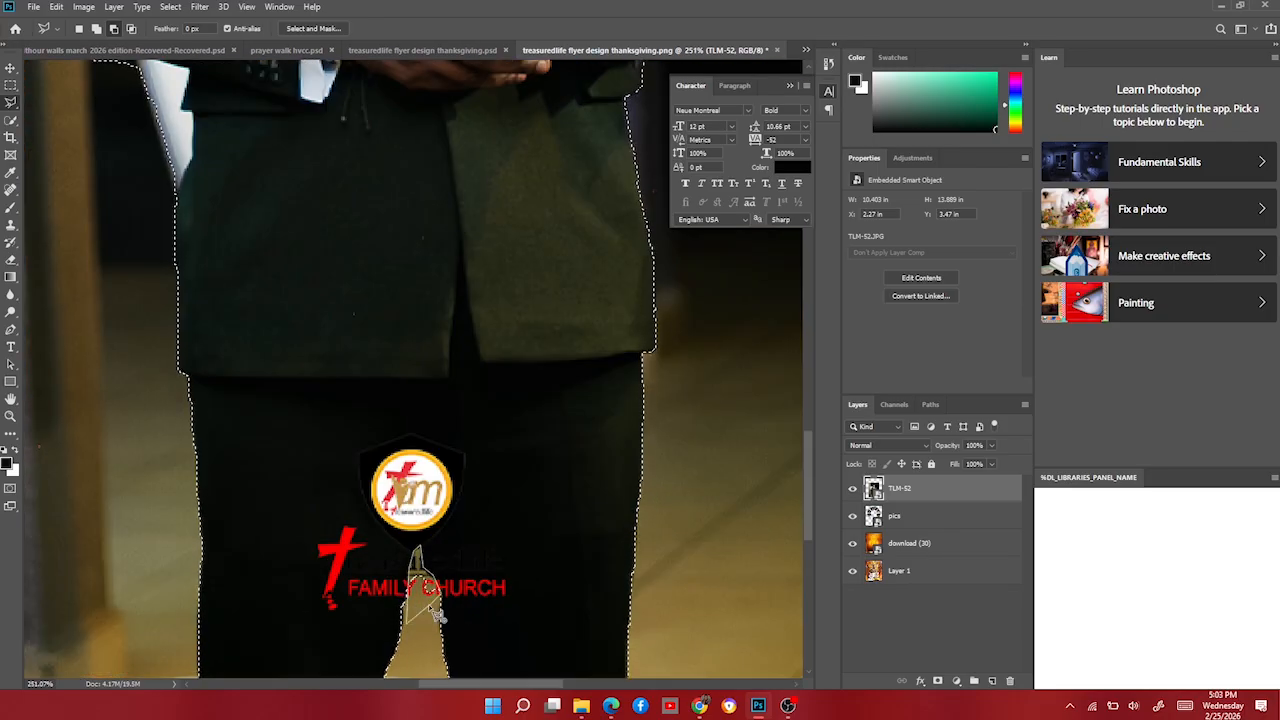
{"action": "left_click", "coordinate": [439, 598]}
{"action": "scroll", "coordinate": [430, 560], "scroll_direction": "up", "scroll_amount": 5}
{"action": "left_click", "coordinate": [237, 550], "text": "alt"}
{"action": "left_click", "coordinate": [296, 490]}
{"action": "left_click", "coordinate": [178, 378]}
{"action": "left_click", "coordinate": [168, 480]}
{"action": "left_click", "coordinate": [236, 554]}
{"action": "scroll", "coordinate": [260, 373], "scroll_direction": "up", "scroll_amount": 5}
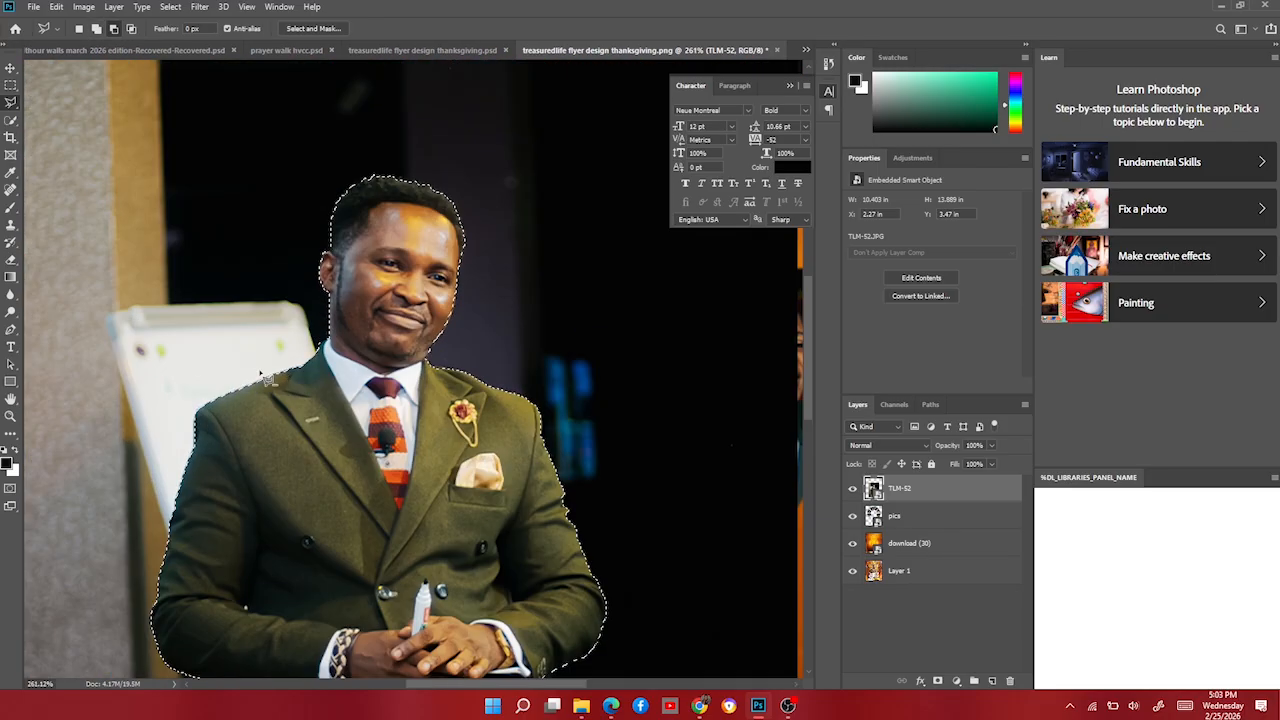
Add the jawline area back into the pastor selection.
{"action": "scroll", "coordinate": [302, 380], "scroll_direction": "down", "scroll_amount": 5}
{"action": "scroll", "coordinate": [420, 325], "scroll_direction": "up", "scroll_amount": 6}
{"action": "left_click", "coordinate": [357, 367], "text": "shift"}
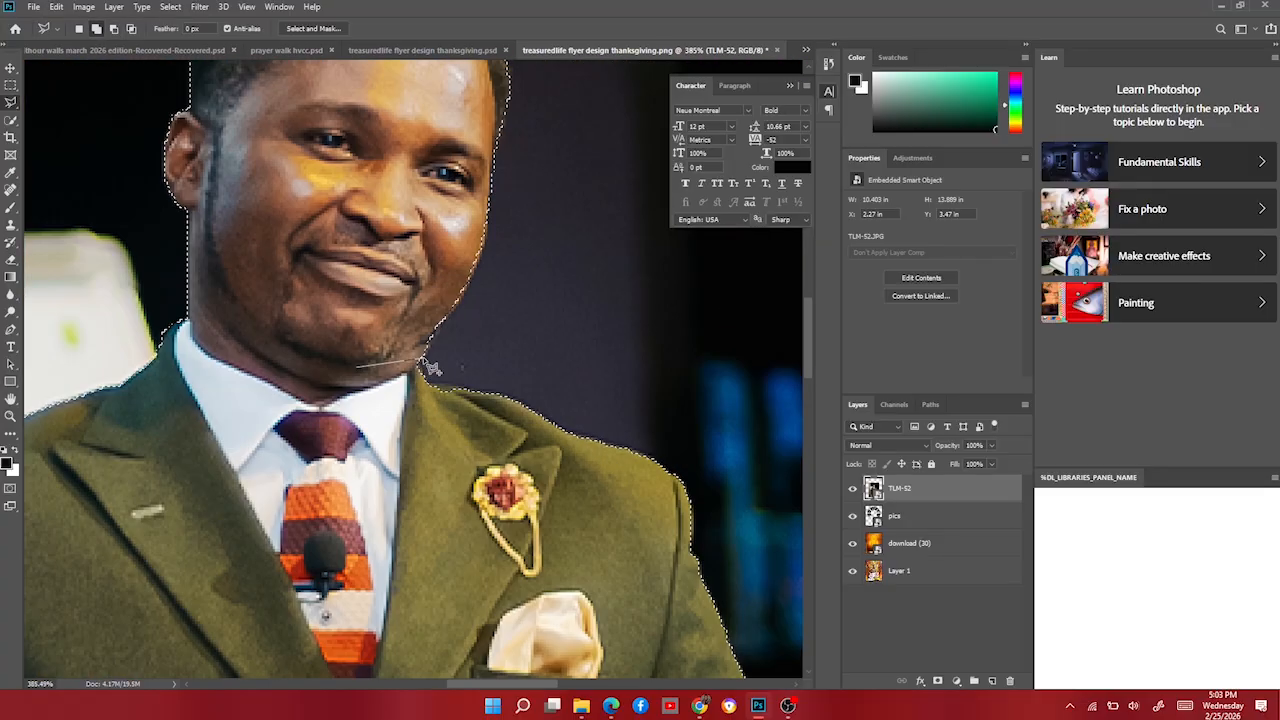
{"action": "left_click", "coordinate": [422, 358]}
{"action": "left_click", "coordinate": [486, 257]}
{"action": "left_click", "coordinate": [493, 184]}
{"action": "left_click", "coordinate": [358, 366]}
{"action": "scroll", "coordinate": [405, 364], "scroll_direction": "down", "scroll_amount": 6}
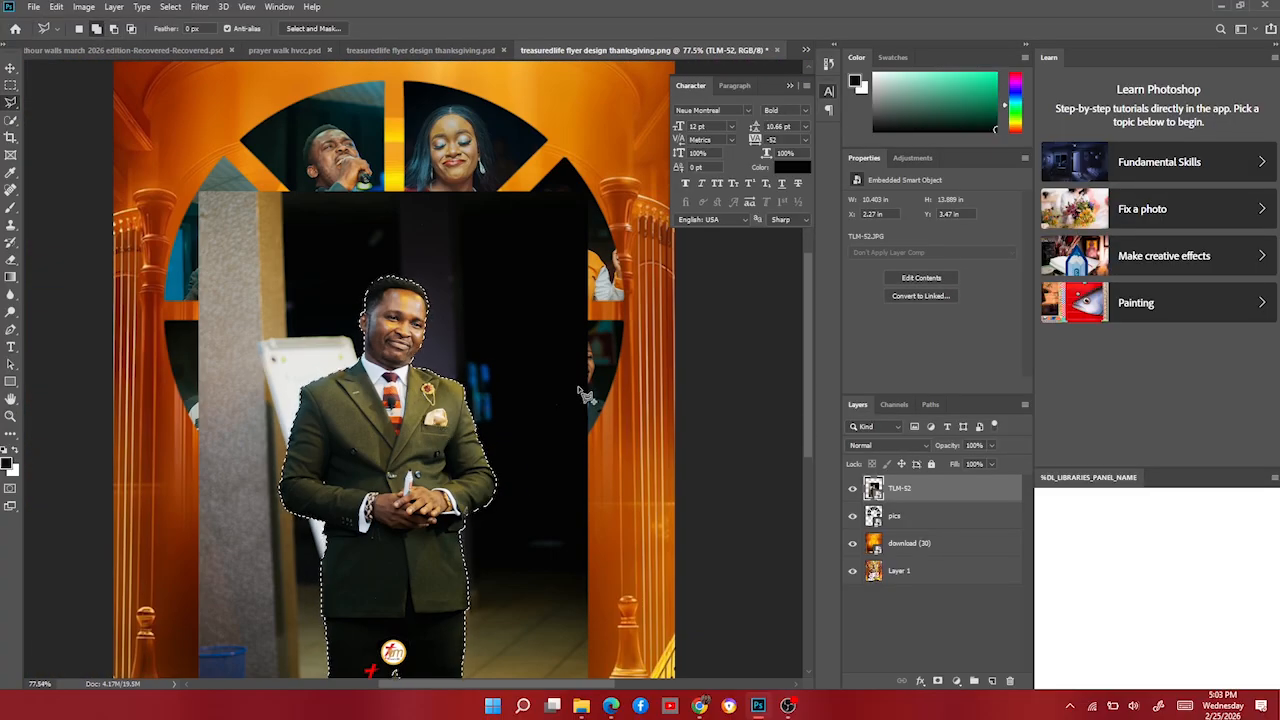
Copy the selected pastor onto Layer 2 and hide the original TLM-52 photo layer.
{"action": "key", "text": "ctrl+j"}
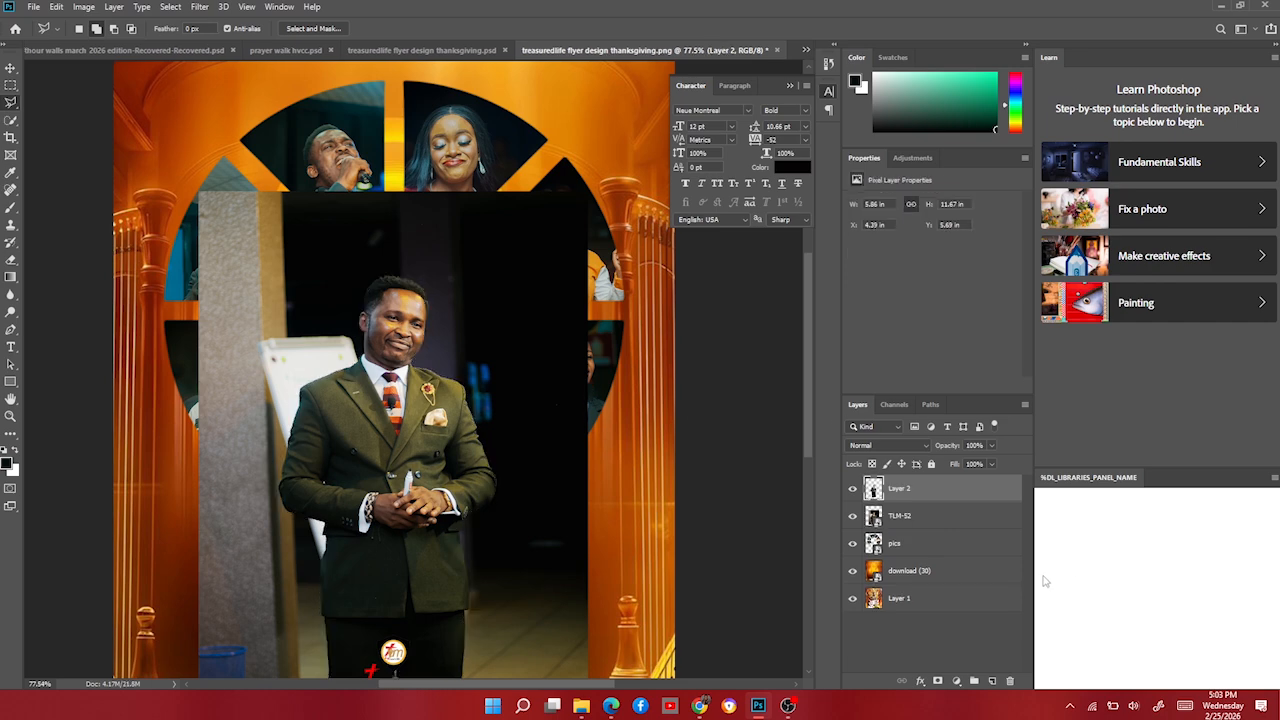
{"action": "left_click", "coordinate": [957, 527]}
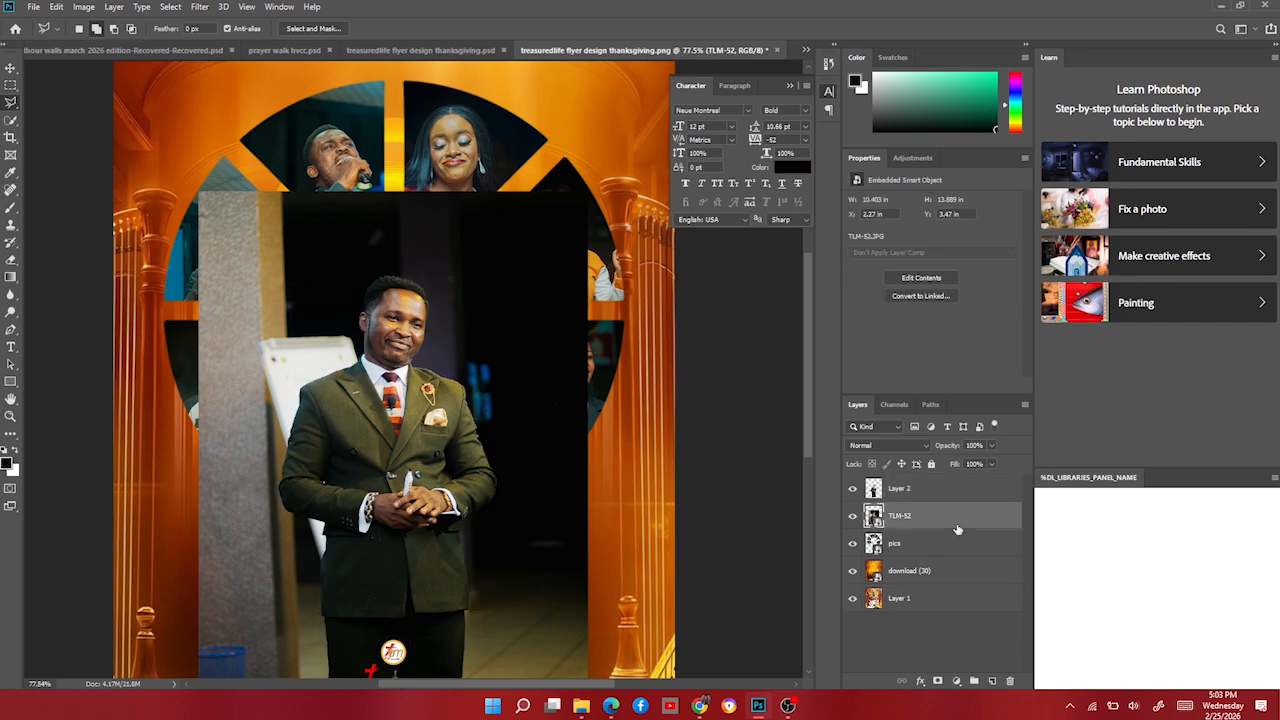
{"action": "left_click", "coordinate": [853, 516]}
Move the cut-out pastor up slightly and enlarge him to about 119%.
{"action": "left_click", "coordinate": [10, 68]}
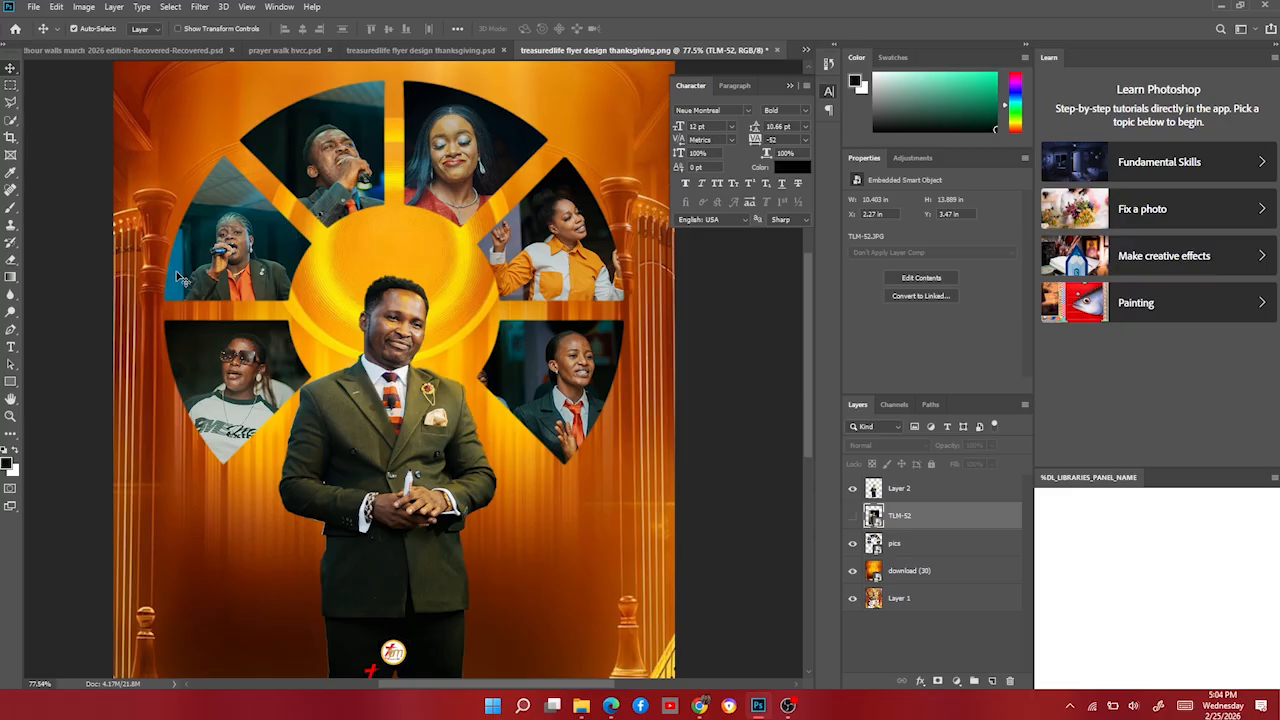
{"action": "key", "text": "ctrl"}
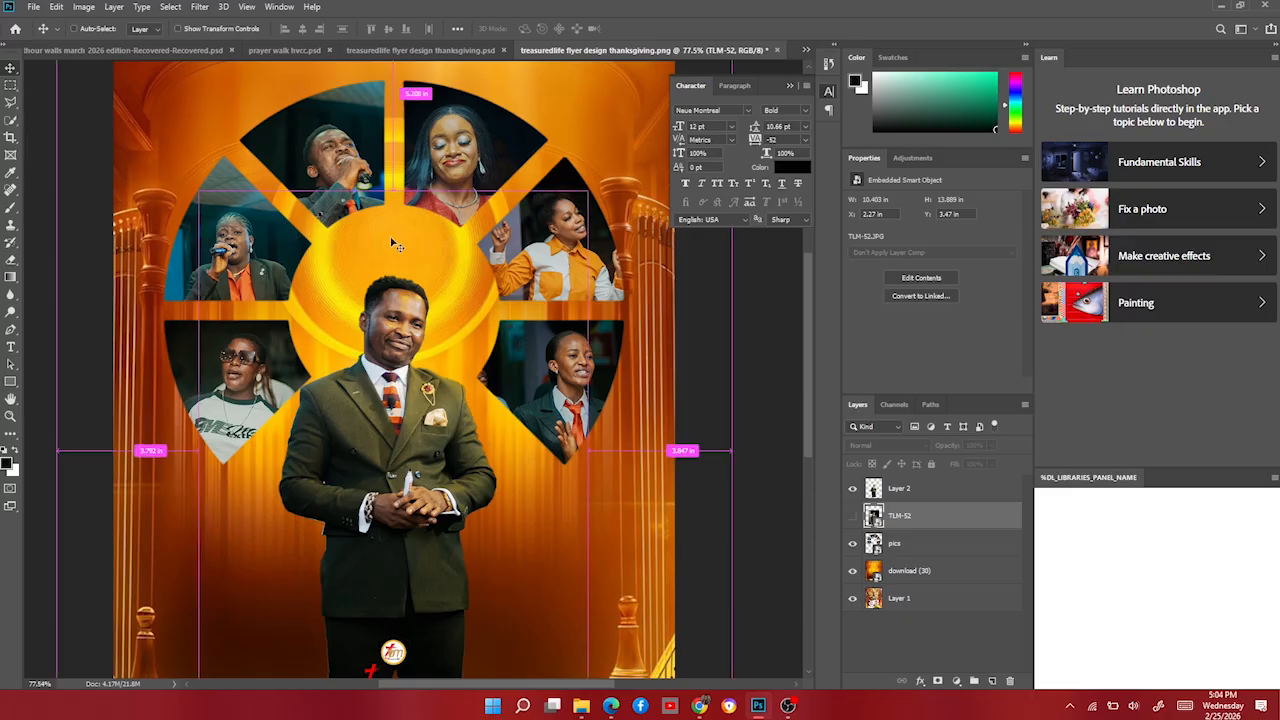
{"action": "left_click_drag", "start_coordinate": [402, 318], "coordinate": [409, 299]}
{"action": "key", "text": "ctrl+t"}
{"action": "mouse_move", "coordinate": [394, 250]}
{"action": "left_mouse_down"}
{"action": "mouse_move", "coordinate": [392, 142]}
{"action": "mouse_move", "coordinate": [388, 236]}
{"action": "left_mouse_up"}
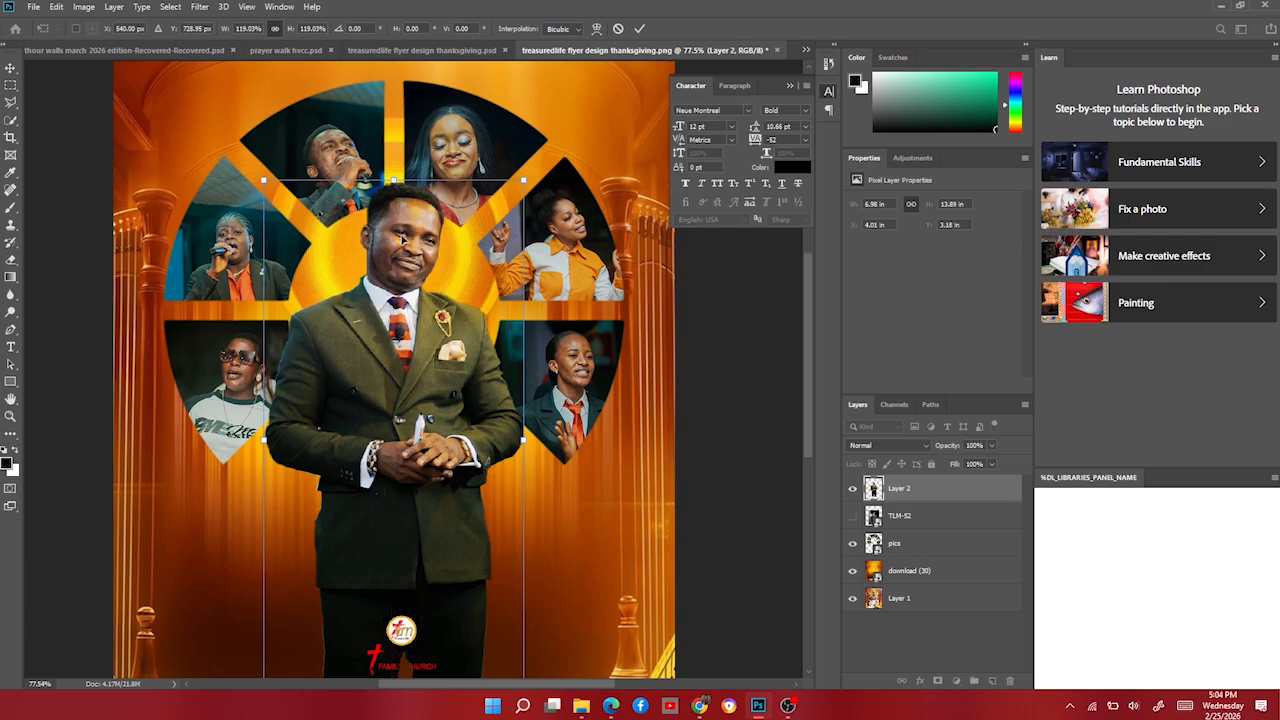
{"action": "key", "text": "Return"}
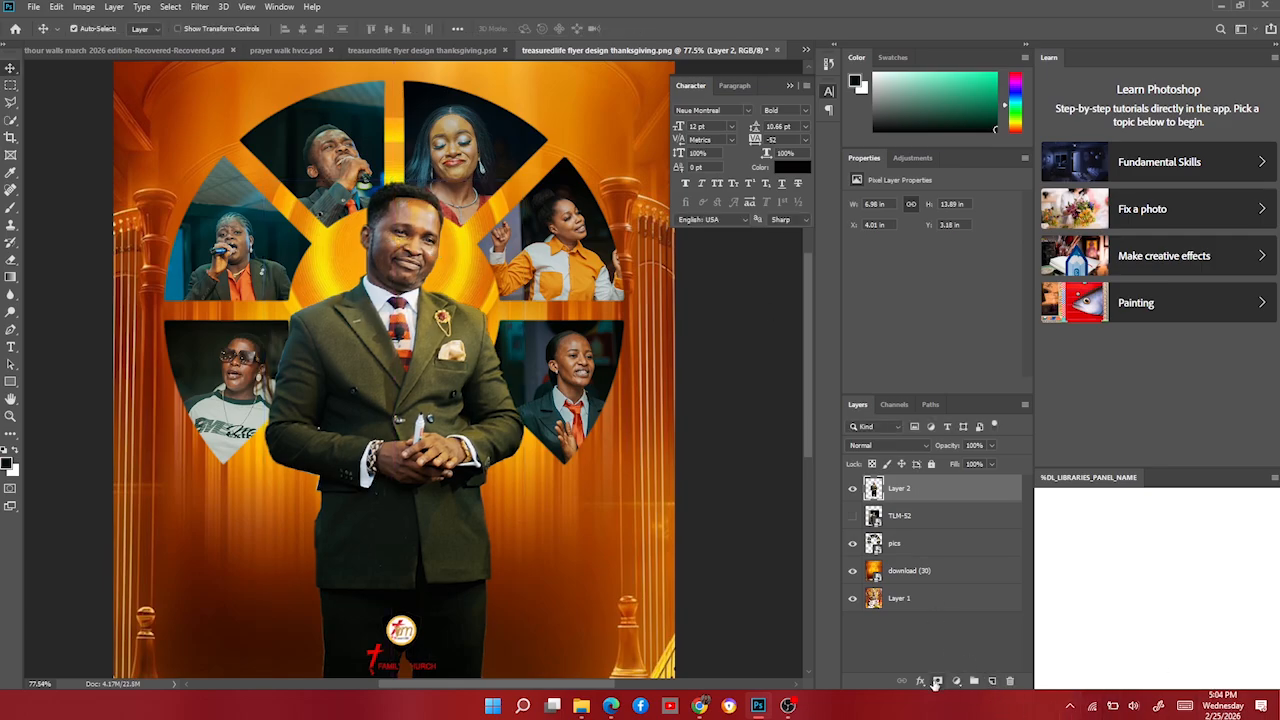
Mask Layer 2 and paint black over the lower jacket and legs to hide the bottom logo and text.
{"action": "left_click", "coordinate": [936, 682]}
{"action": "key", "text": "b"}
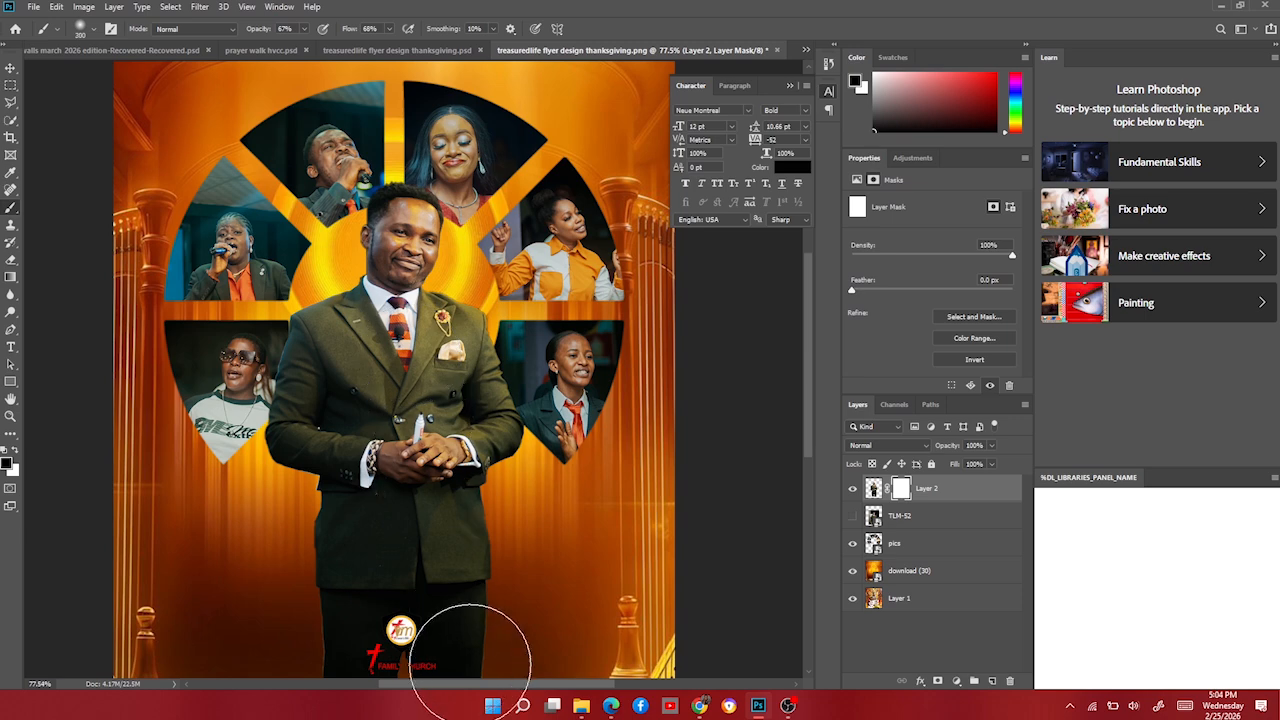
{"action": "key", "text": "bracketright"}
{"action": "key", "text": "bracketright"}
{"action": "key", "text": "bracketright"}
{"action": "key", "text": "bracketright"}
{"action": "key", "text": "bracketright"}
{"action": "key", "text": "bracketright"}
{"action": "mouse_move", "coordinate": [343, 620]}
{"action": "left_mouse_down"}
{"action": "mouse_move", "coordinate": [473, 627]}
{"action": "mouse_move", "coordinate": [253, 610]}
{"action": "mouse_move", "coordinate": [337, 622]}
{"action": "mouse_move", "coordinate": [264, 548]}
{"action": "mouse_move", "coordinate": [556, 612]}
{"action": "left_mouse_up"}
{"action": "key", "text": "bracketleft"}
{"action": "key", "text": "bracketleft"}
{"action": "key", "text": "bracketleft"}
{"action": "key", "text": "bracketleft"}
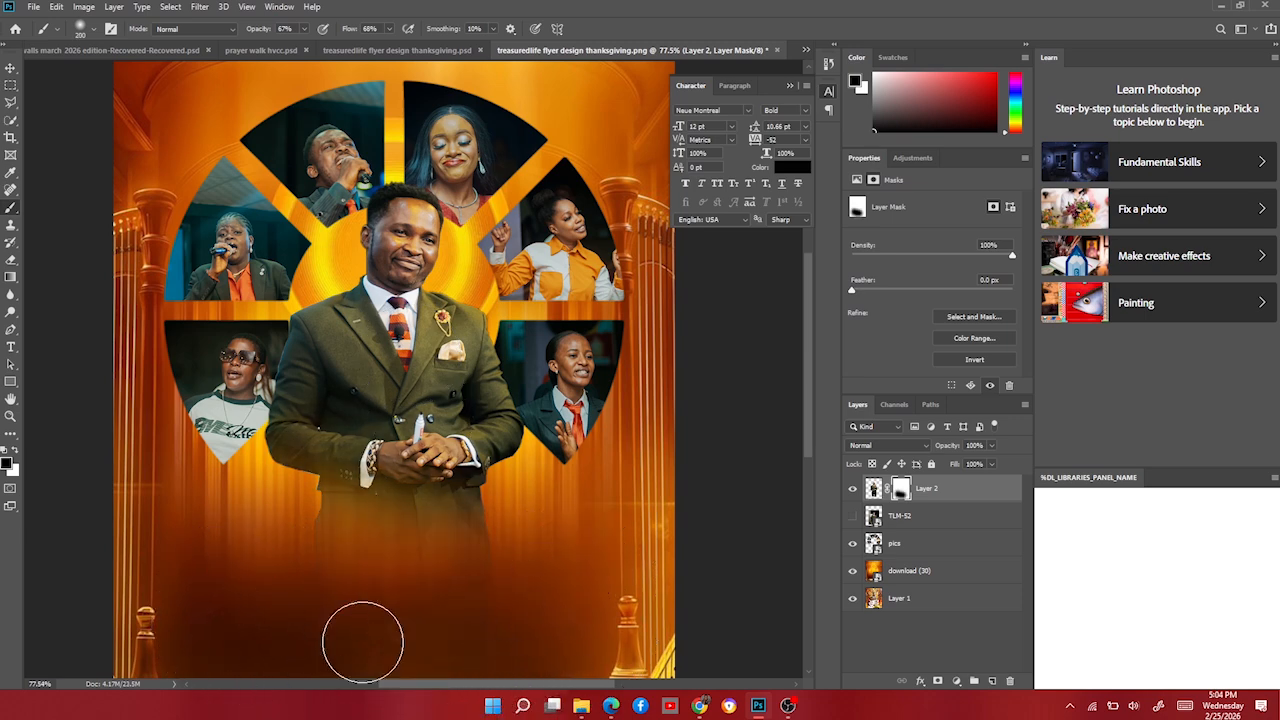
{"action": "left_click_drag", "start_coordinate": [363, 643], "coordinate": [494, 654]}
{"action": "key", "text": "bracketright"}
{"action": "key", "text": "bracketright"}
{"action": "key", "text": "bracketright"}
{"action": "key", "text": "bracketright"}
{"action": "key", "text": "bracketleft"}
{"action": "left_click_drag", "start_coordinate": [516, 570], "coordinate": [279, 597]}
{"action": "key", "text": "bracketright"}
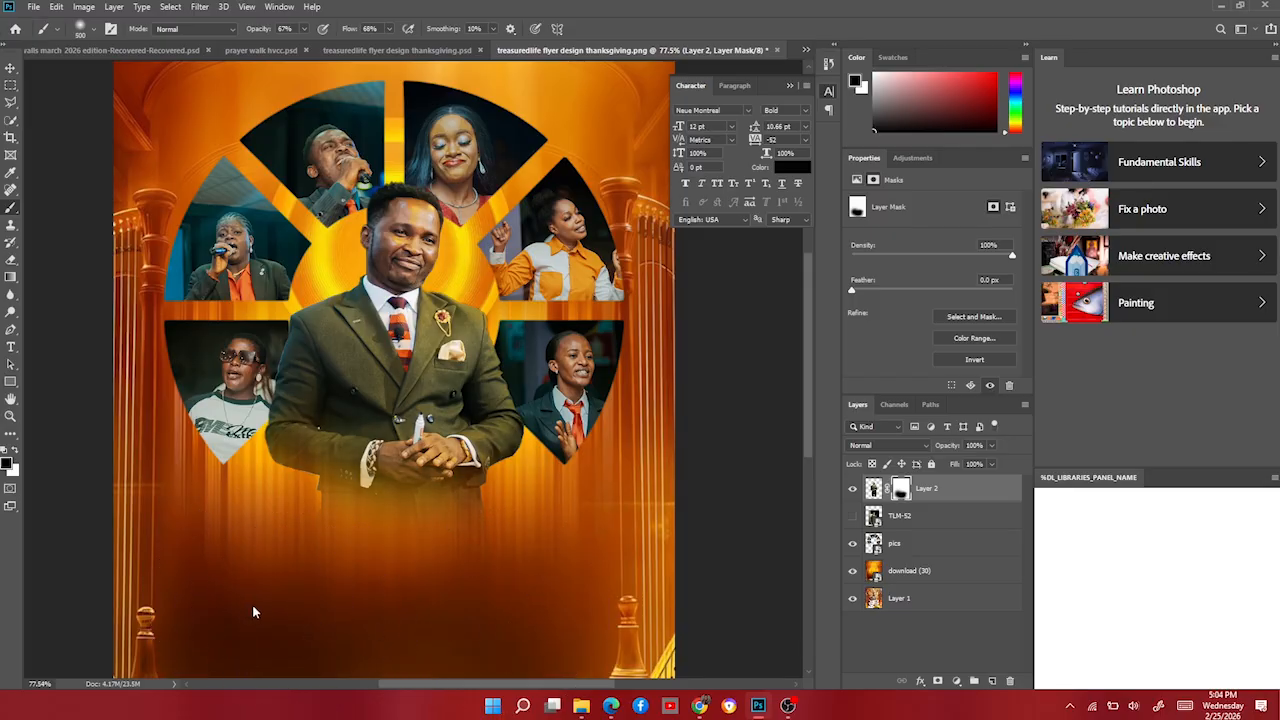
{"action": "left_click", "coordinate": [12, 68]}
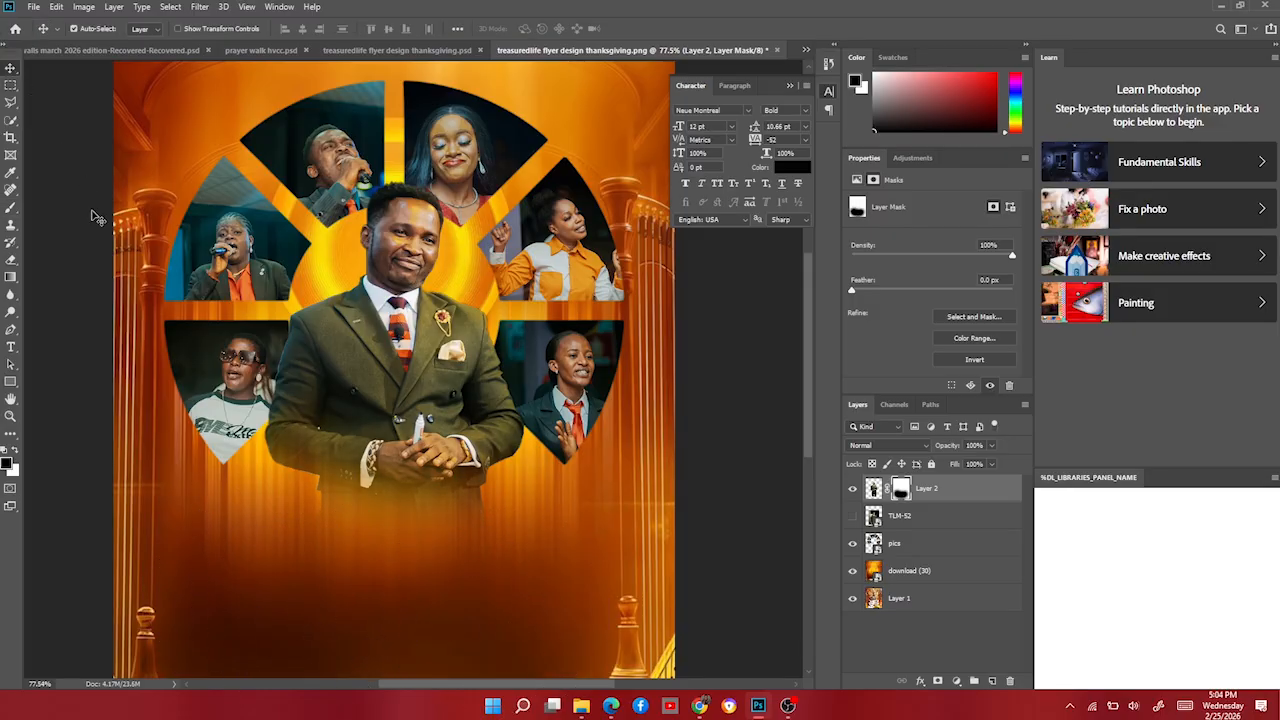
Enlarge the pastor layer slightly and lower him on the flyer.
{"action": "scroll", "coordinate": [130, 270], "scroll_direction": "down", "scroll_amount": 4}
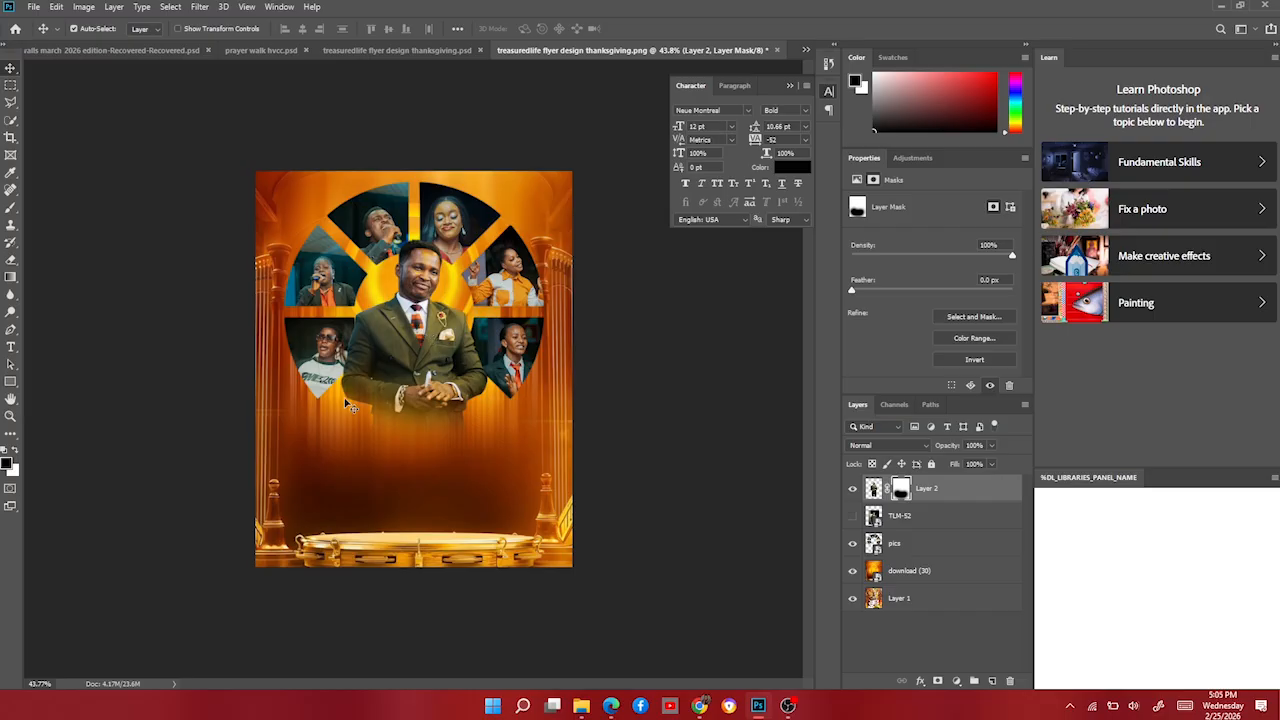
{"action": "scroll", "coordinate": [447, 373], "scroll_direction": "up", "scroll_amount": 2}
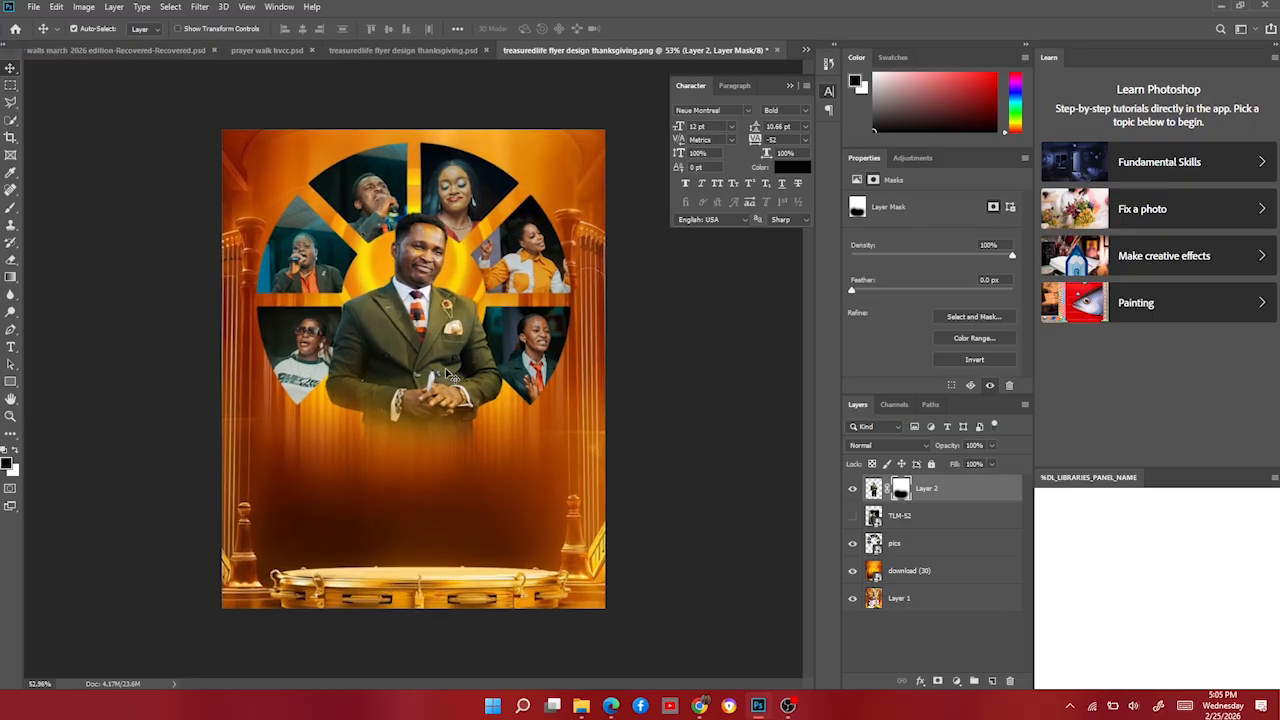
{"action": "key", "text": "ctrl+t"}
{"action": "left_click_drag", "start_coordinate": [415, 214], "coordinate": [438, 243]}
{"action": "key", "text": "Return"}
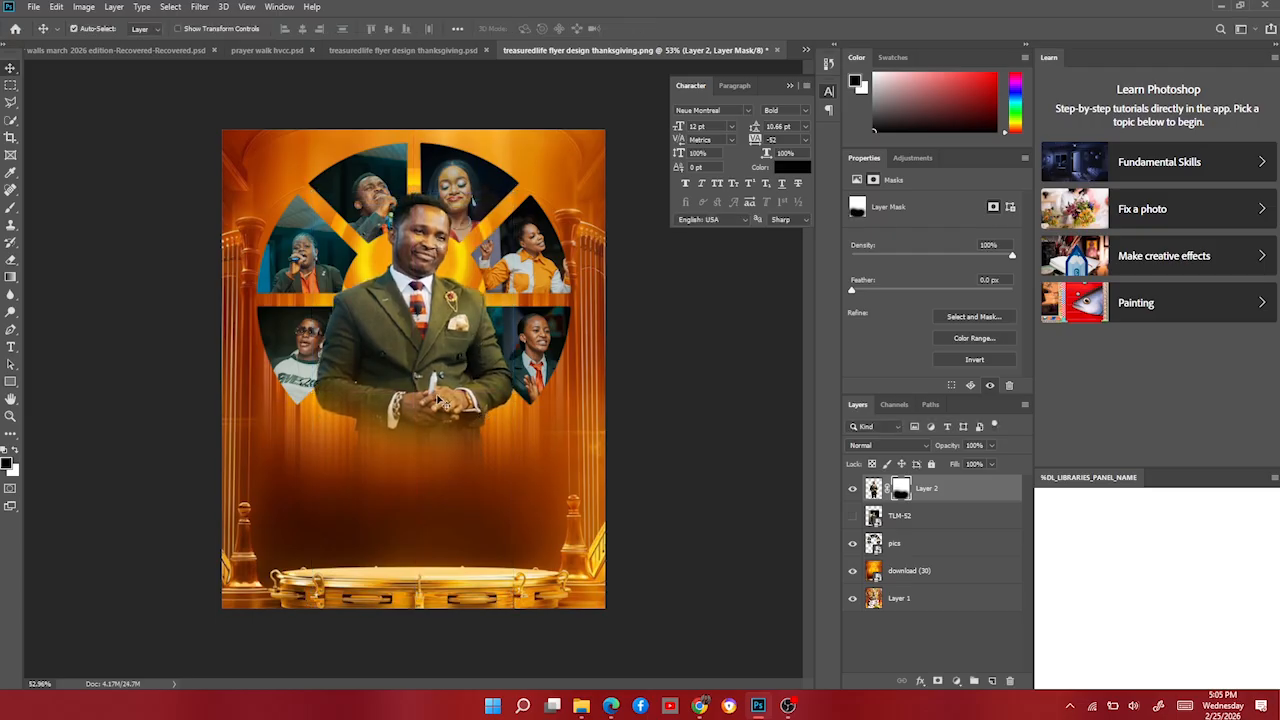
Drag the orange stage-lights image from the resources folder onto the flyer.
{"action": "scroll", "coordinate": [466, 444], "scroll_direction": "down", "scroll_amount": 4}
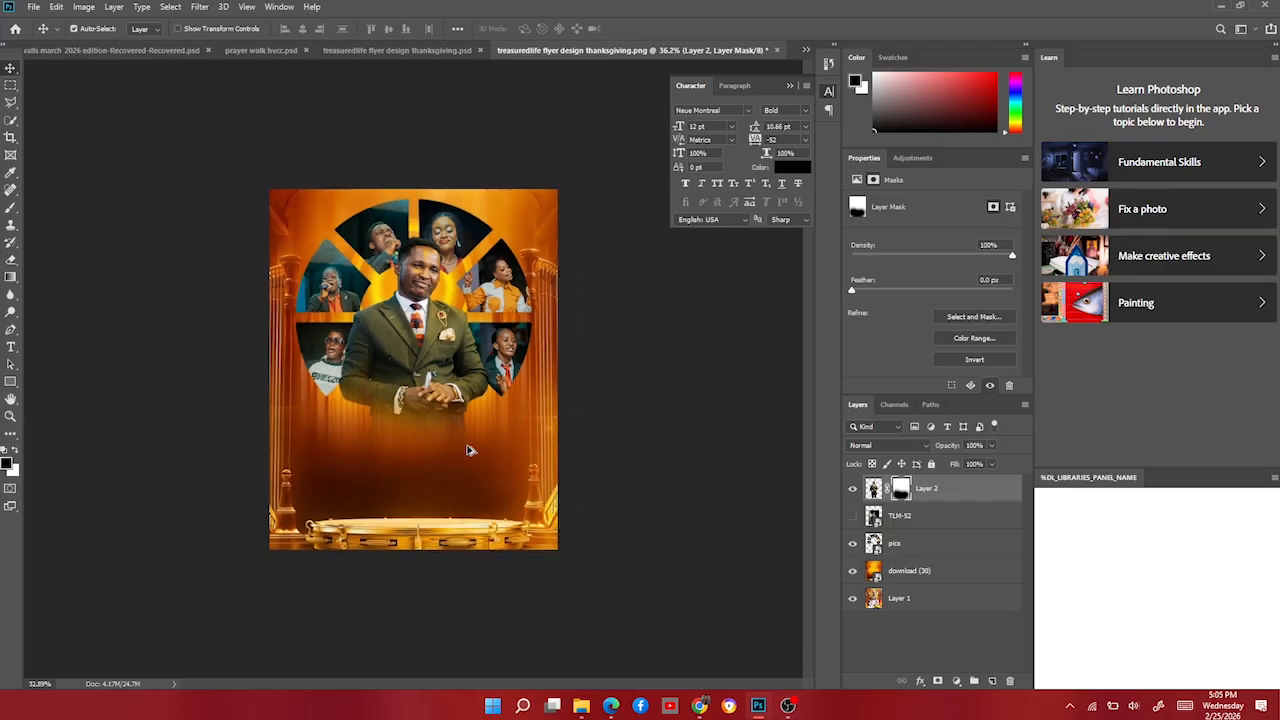
{"action": "scroll", "coordinate": [466, 445], "scroll_direction": "up", "scroll_amount": 4}
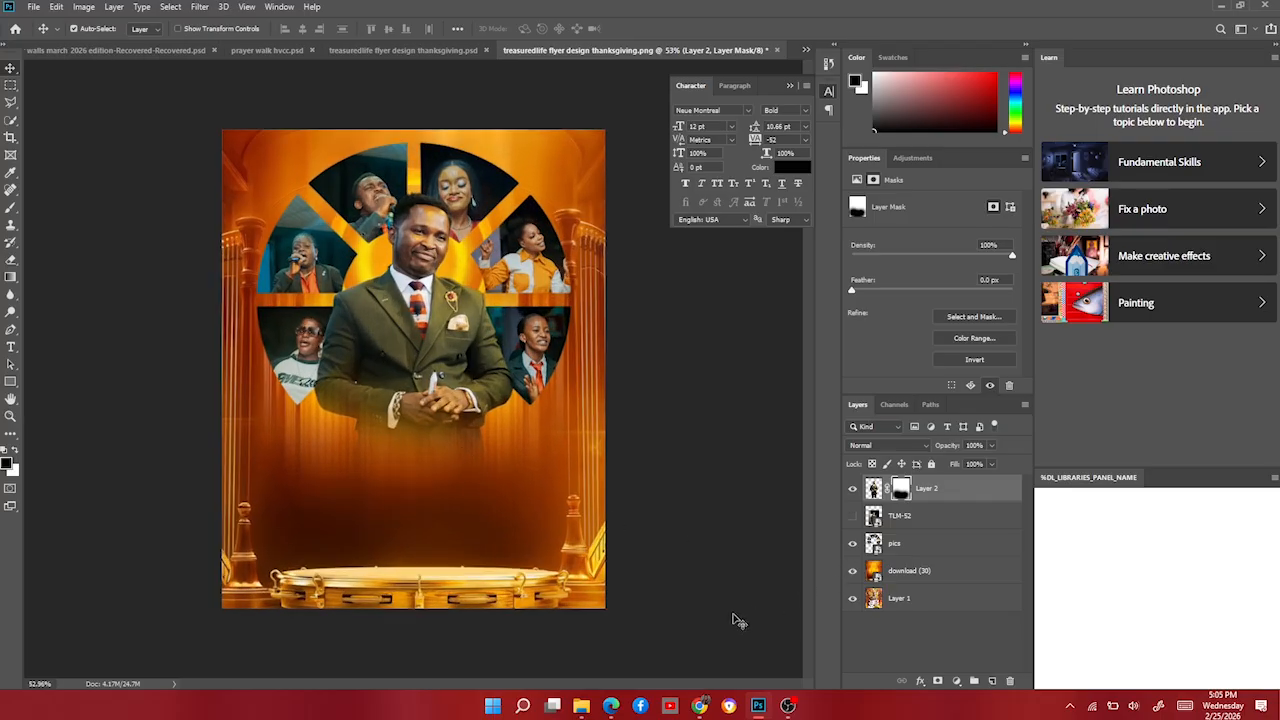
{"action": "left_click", "coordinate": [588, 706]}
{"action": "scroll", "coordinate": [775, 350], "scroll_direction": "down", "scroll_amount": 2}
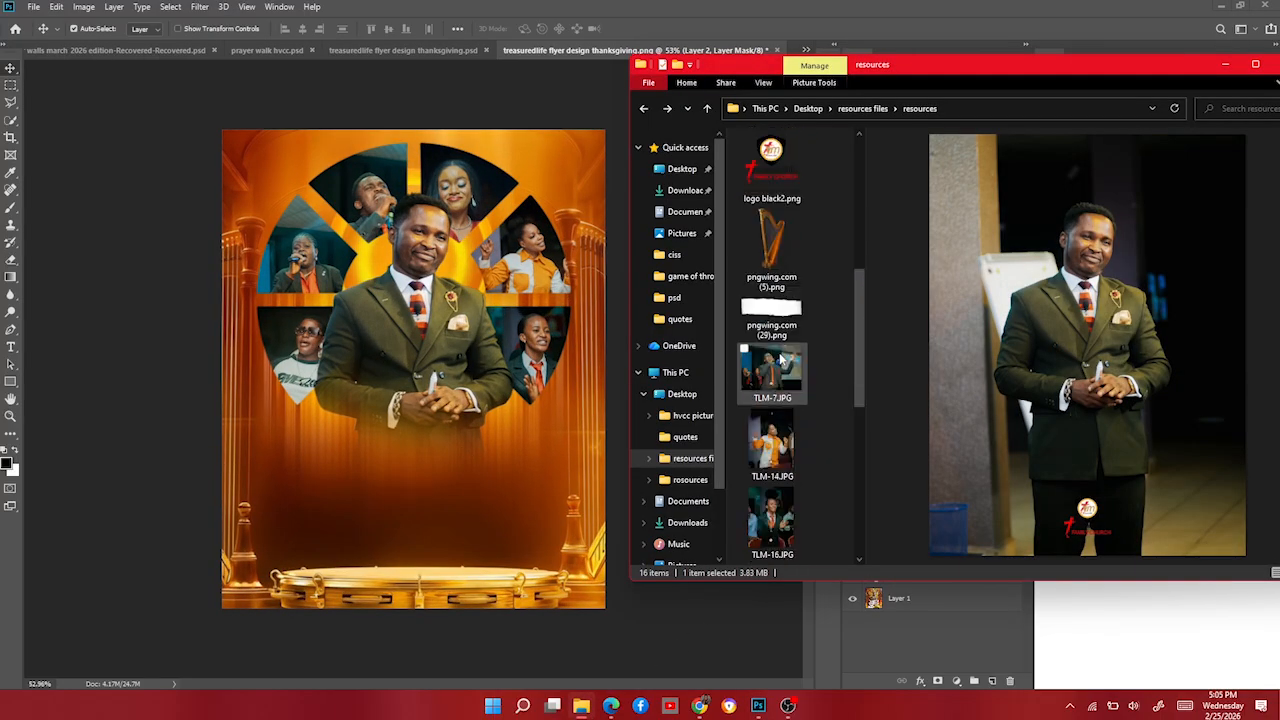
{"action": "scroll", "coordinate": [785, 347], "scroll_direction": "up", "scroll_amount": 2}
{"action": "left_click", "coordinate": [770, 350]}
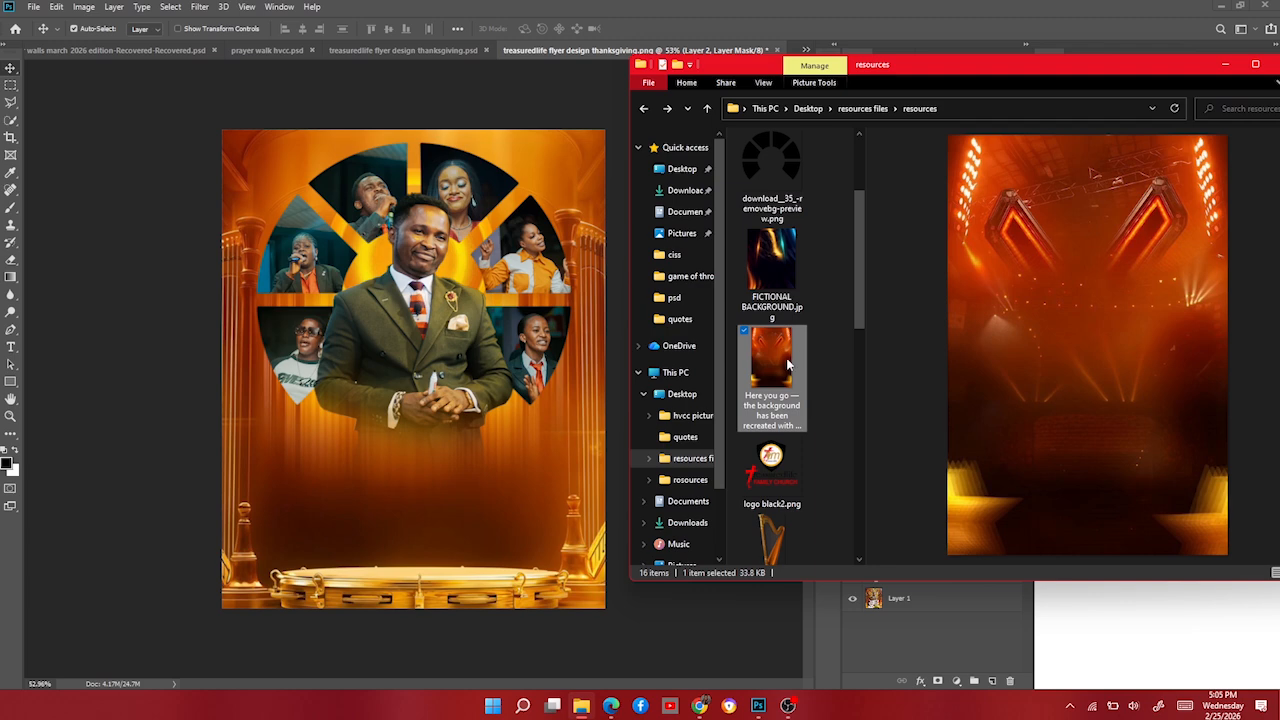
{"action": "left_click_drag", "start_coordinate": [787, 366], "coordinate": [388, 483]}
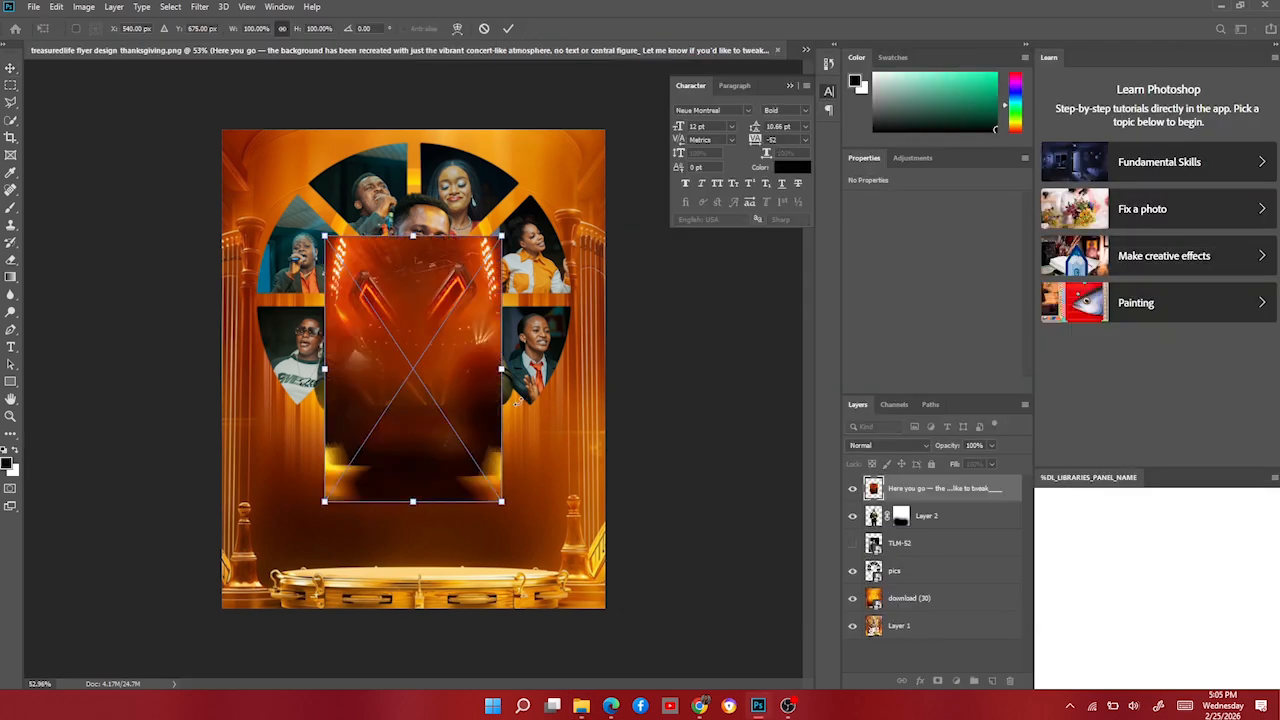
Stretch the stage background to 223%, then mask it to reveal the pastor, collage and hands.
{"action": "left_click_drag", "start_coordinate": [499, 370], "coordinate": [606, 370]}
{"action": "key", "text": "Return"}
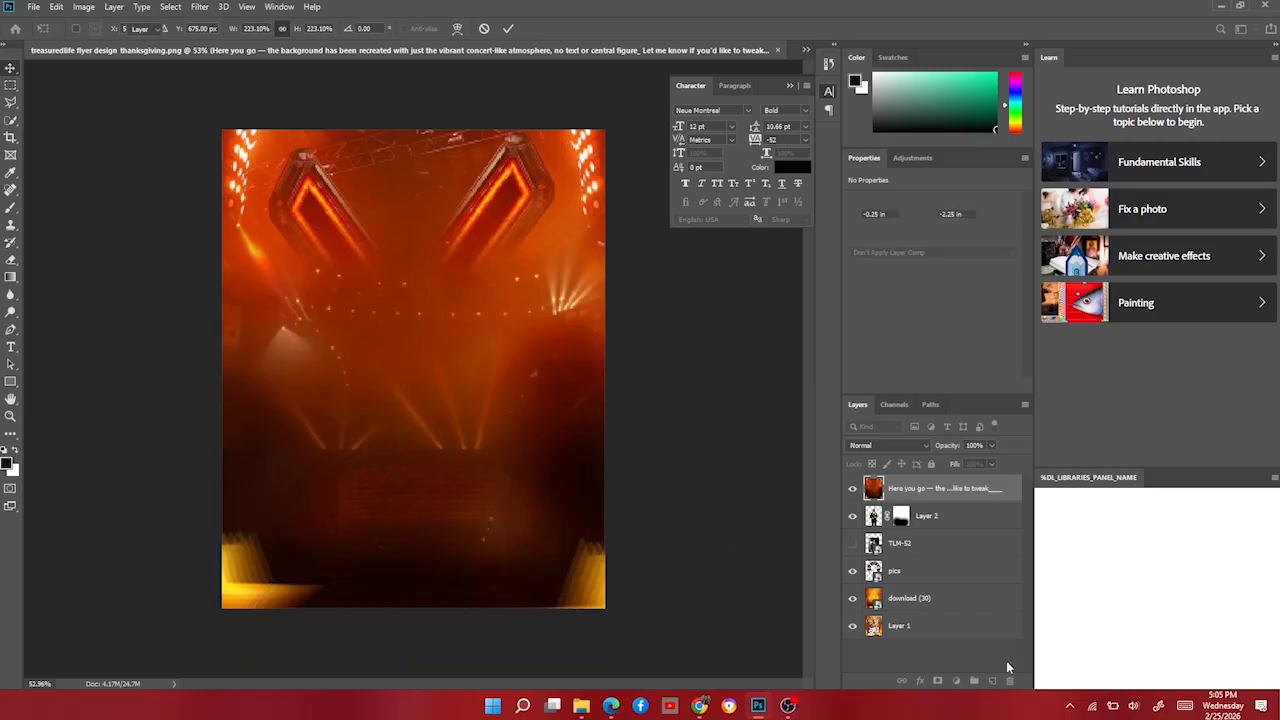
{"action": "left_click", "coordinate": [938, 683]}
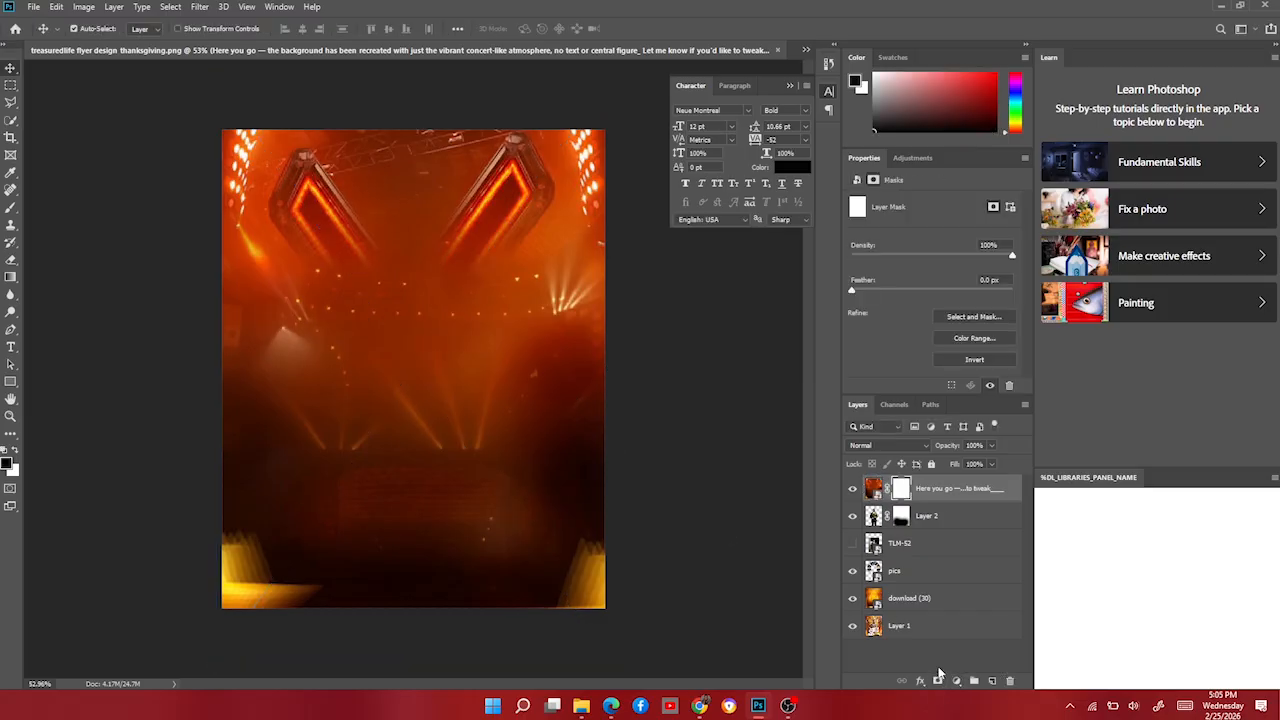
{"action": "key", "text": "b"}
{"action": "mouse_move", "coordinate": [466, 220]}
{"action": "left_mouse_down"}
{"action": "mouse_move", "coordinate": [250, 170]}
{"action": "mouse_move", "coordinate": [300, 240]}
{"action": "mouse_move", "coordinate": [540, 180]}
{"action": "mouse_move", "coordinate": [469, 188]}
{"action": "mouse_move", "coordinate": [191, 163]}
{"action": "mouse_move", "coordinate": [538, 149]}
{"action": "mouse_move", "coordinate": [560, 265]}
{"action": "mouse_move", "coordinate": [257, 206]}
{"action": "mouse_move", "coordinate": [386, 389]}
{"action": "mouse_move", "coordinate": [370, 345]}
{"action": "mouse_move", "coordinate": [545, 320]}
{"action": "mouse_move", "coordinate": [378, 296]}
{"action": "mouse_move", "coordinate": [379, 314]}
{"action": "mouse_move", "coordinate": [580, 364]}
{"action": "mouse_move", "coordinate": [278, 334]}
{"action": "mouse_move", "coordinate": [545, 262]}
{"action": "mouse_move", "coordinate": [507, 272]}
{"action": "mouse_move", "coordinate": [600, 345]}
{"action": "left_mouse_up"}
{"action": "mouse_move", "coordinate": [437, 407]}
{"action": "left_mouse_down"}
{"action": "mouse_move", "coordinate": [395, 424]}
{"action": "mouse_move", "coordinate": [362, 404]}
{"action": "mouse_move", "coordinate": [443, 449]}
{"action": "left_mouse_up"}
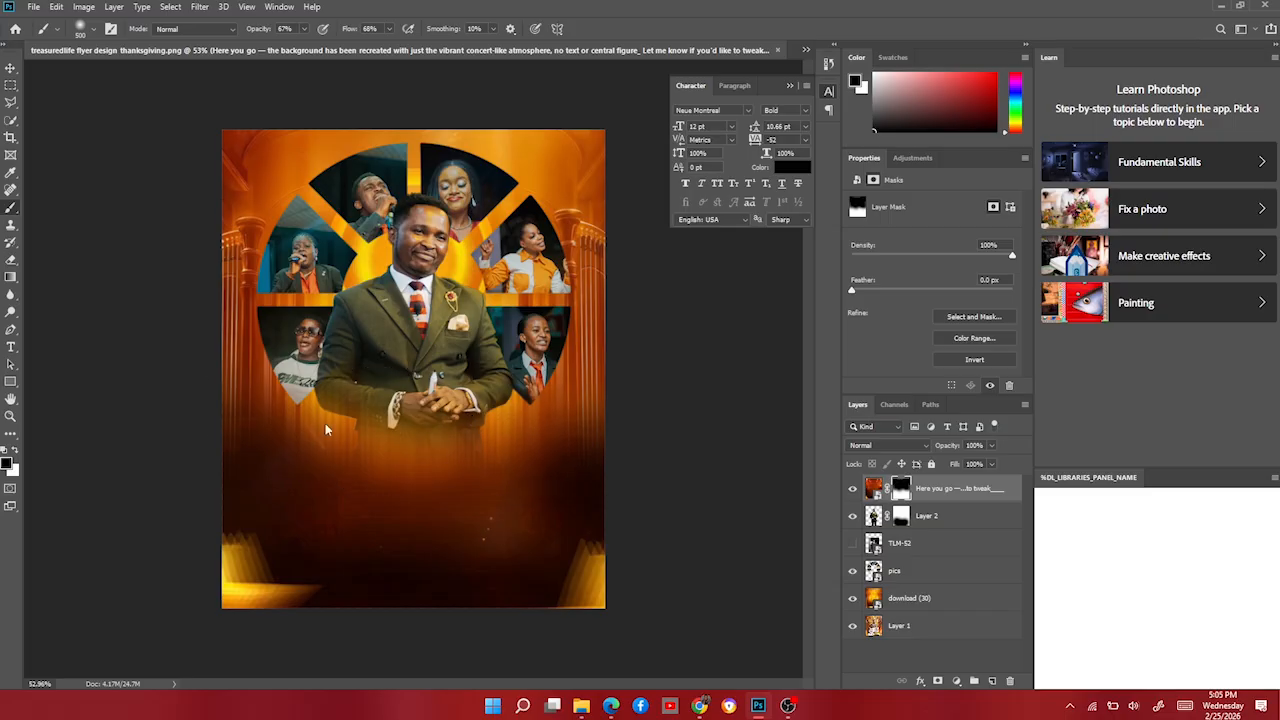
Add Layer 3 above the pastor and paint to darken the lower middle of the flyer.
{"action": "left_click", "coordinate": [930, 516]}
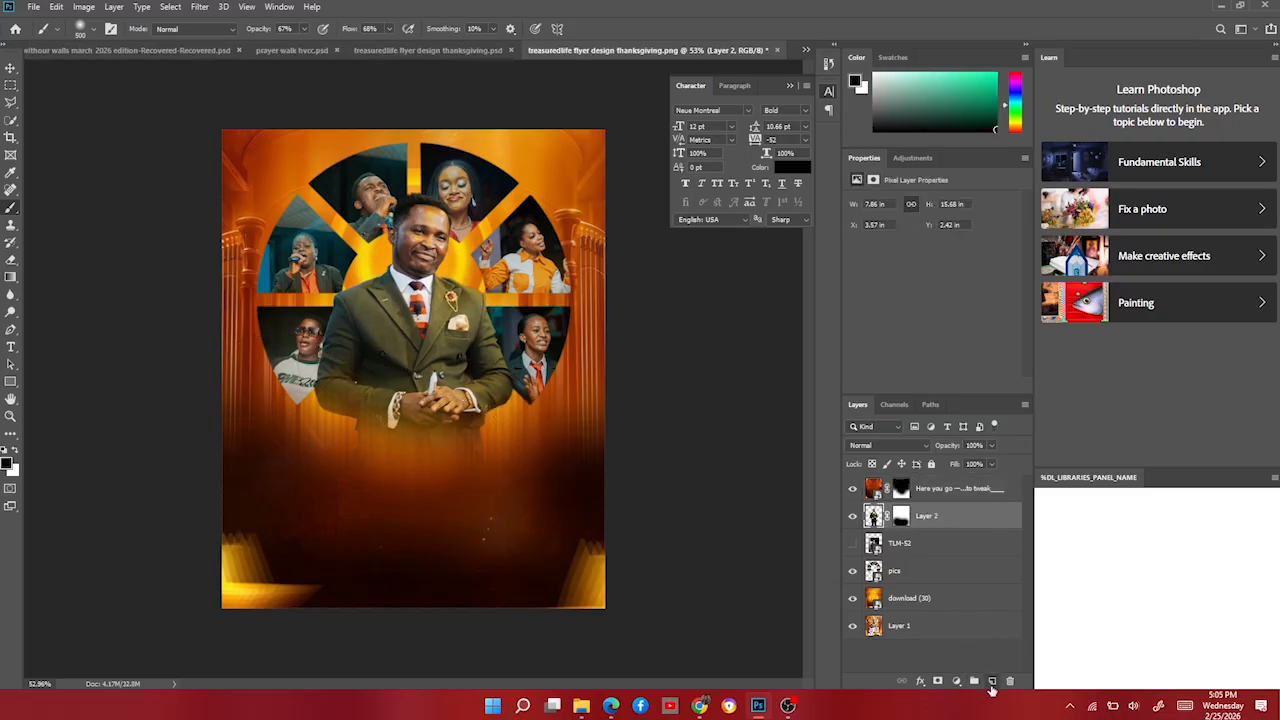
{"action": "left_click", "coordinate": [991, 684]}
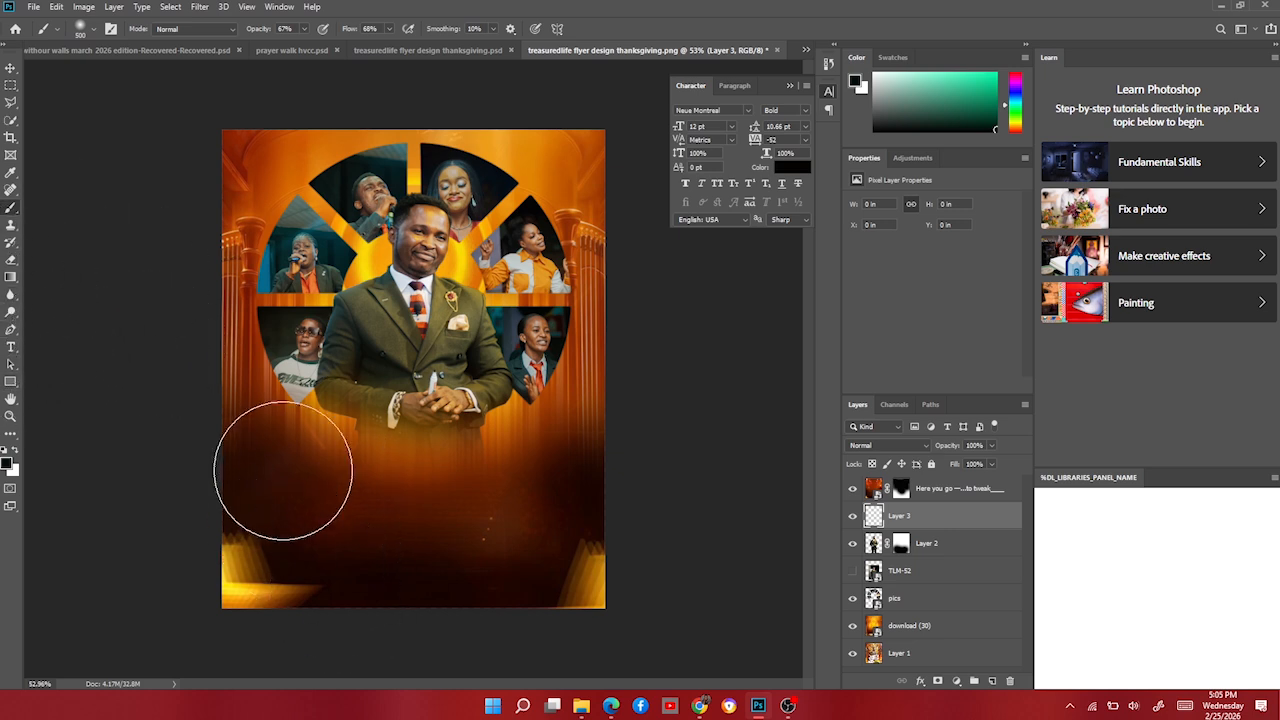
{"action": "mouse_move", "coordinate": [265, 535]}
{"action": "left_mouse_down"}
{"action": "mouse_move", "coordinate": [521, 486]}
{"action": "mouse_move", "coordinate": [339, 499]}
{"action": "mouse_move", "coordinate": [243, 472]}
{"action": "mouse_move", "coordinate": [246, 434]}
{"action": "mouse_move", "coordinate": [620, 558]}
{"action": "mouse_move", "coordinate": [603, 514]}
{"action": "mouse_move", "coordinate": [314, 668]}
{"action": "left_mouse_up"}
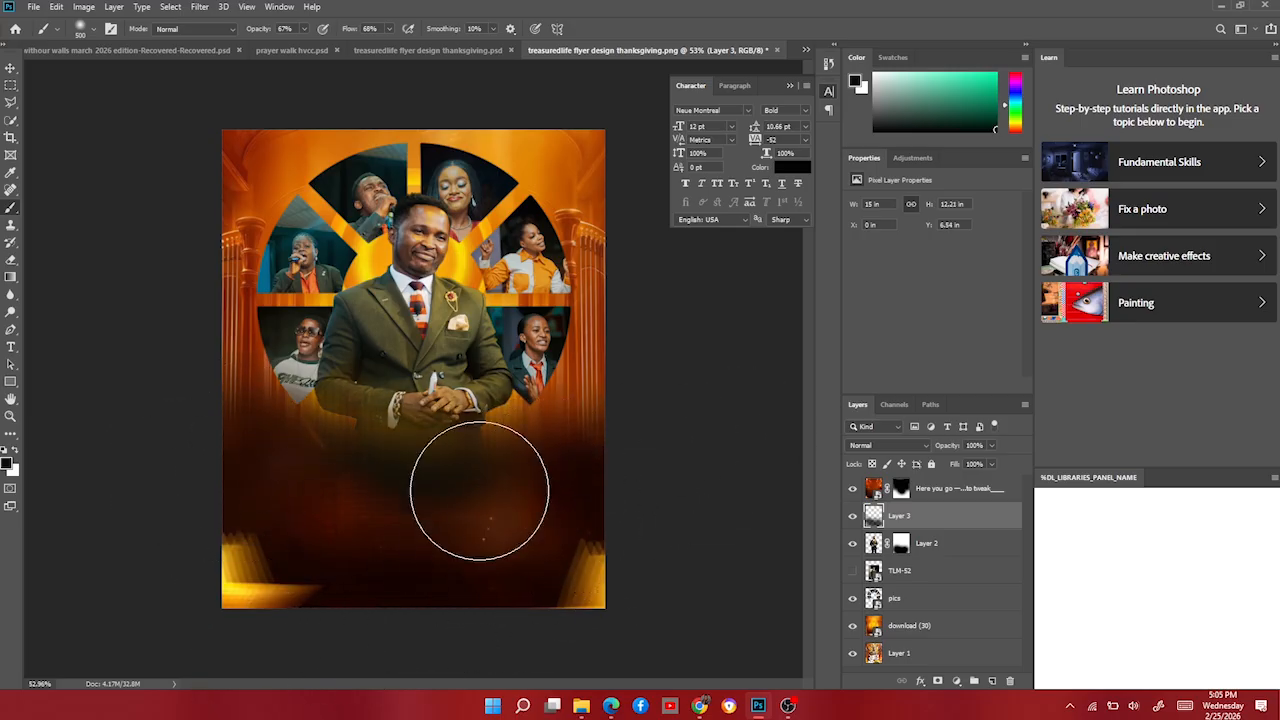
{"action": "left_click_drag", "start_coordinate": [477, 486], "coordinate": [531, 491]}
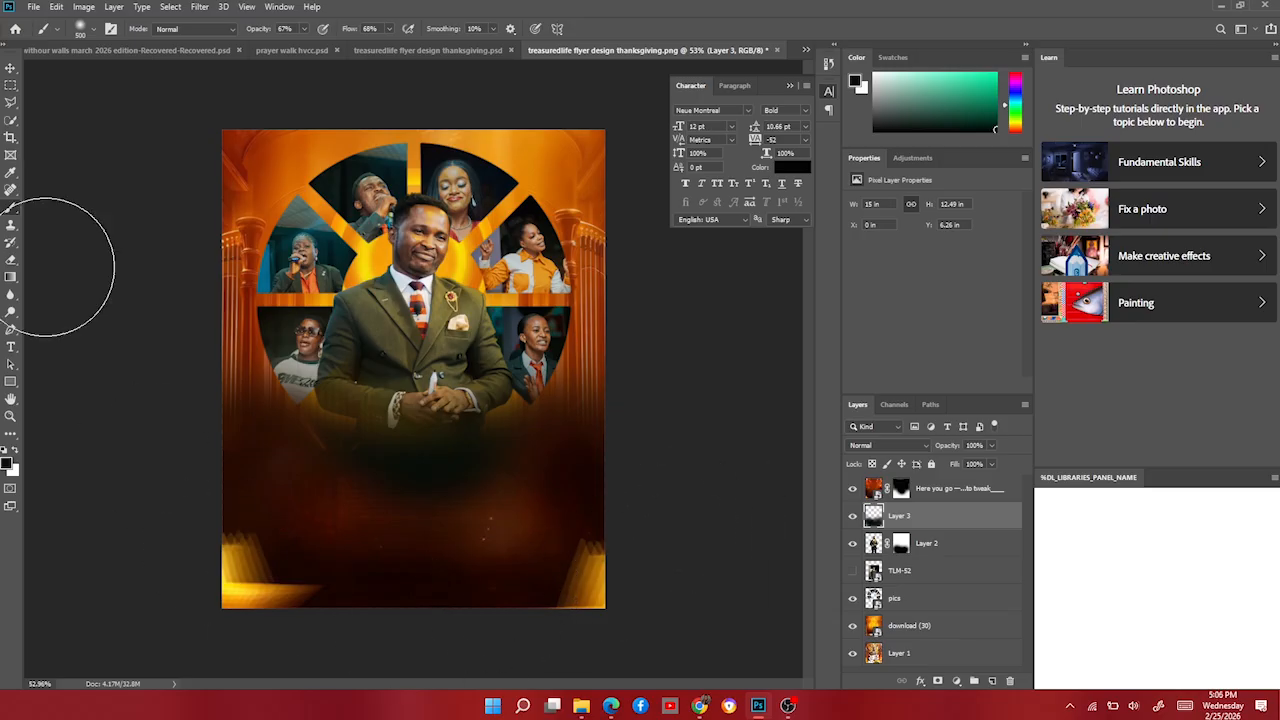
Enlarge Layer 3 to about 154%.
{"action": "left_click", "coordinate": [11, 68]}
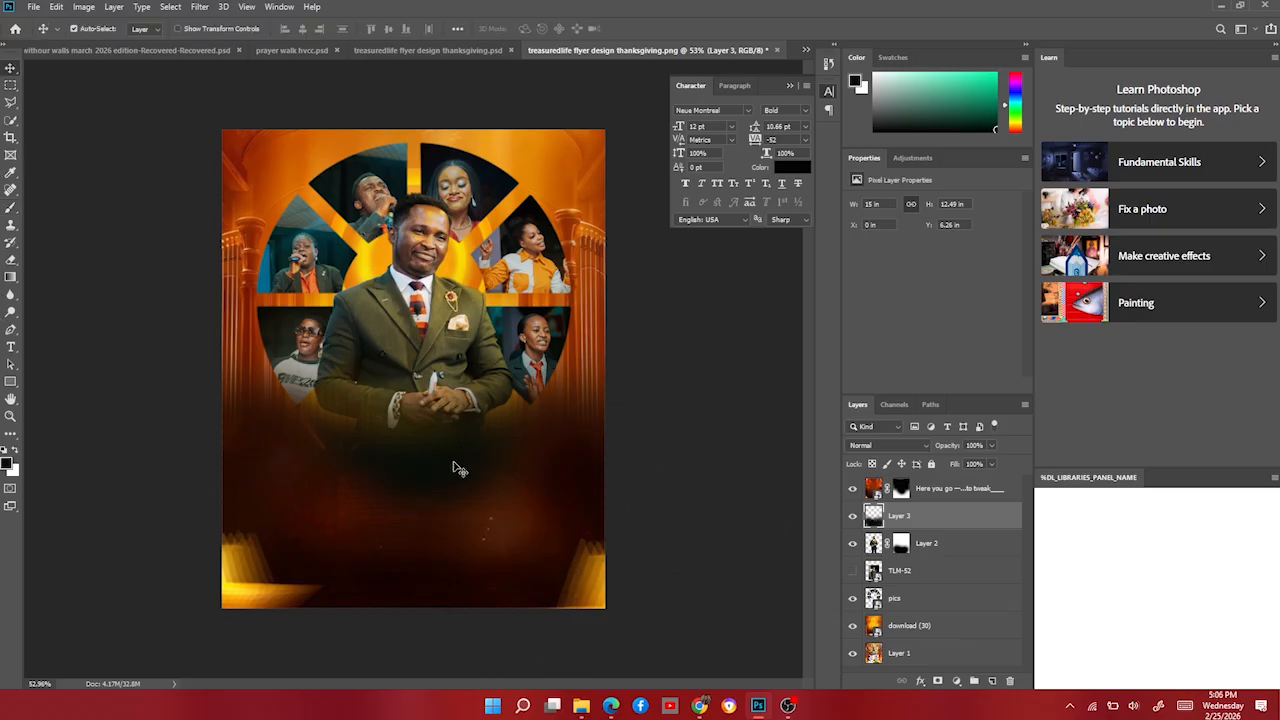
{"action": "key", "text": "ctrl+t"}
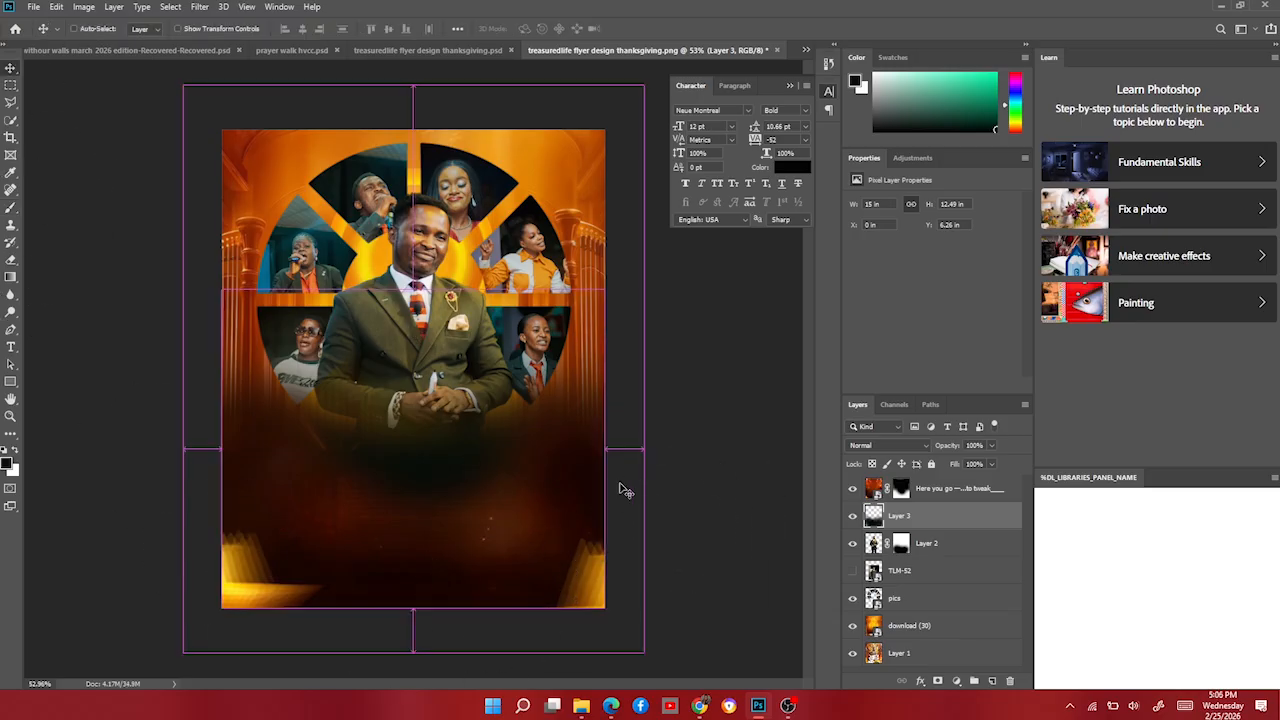
{"action": "mouse_move", "coordinate": [610, 441]}
{"action": "left_mouse_down"}
{"action": "mouse_move", "coordinate": [591, 494]}
{"action": "mouse_move", "coordinate": [623, 466]}
{"action": "mouse_move", "coordinate": [617, 436]}
{"action": "left_mouse_up"}
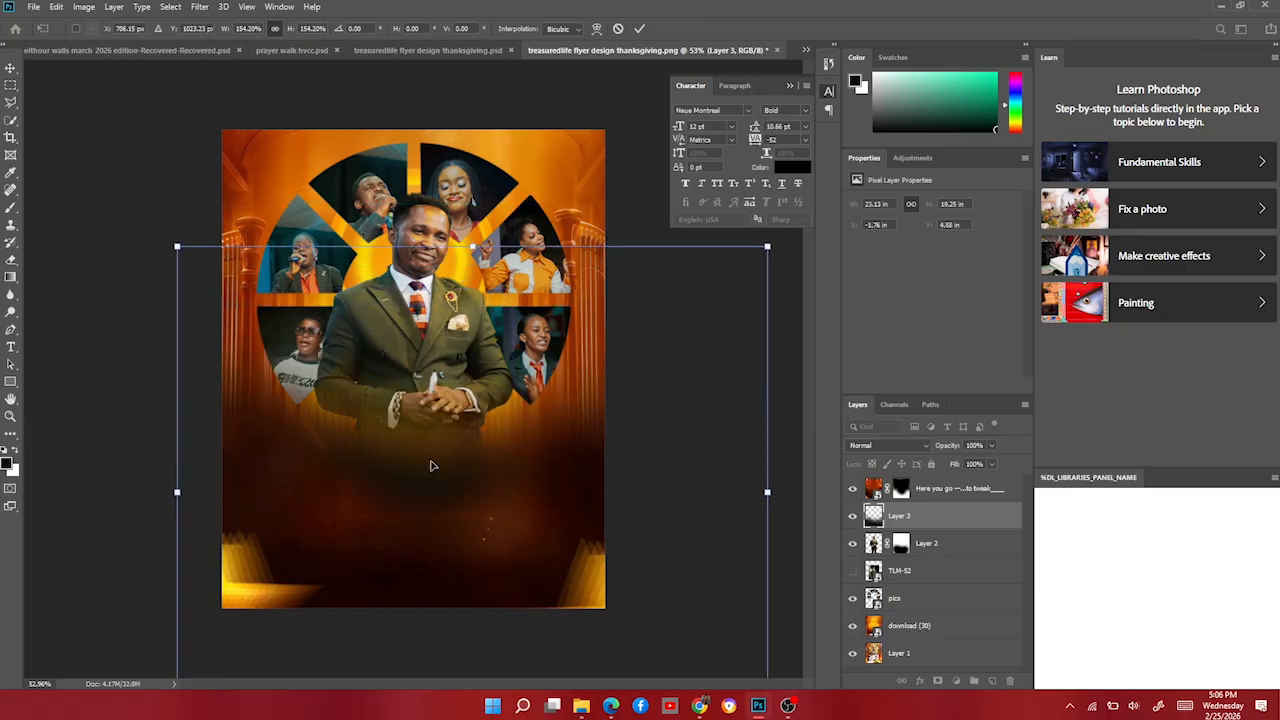
{"action": "key", "text": "Return"}
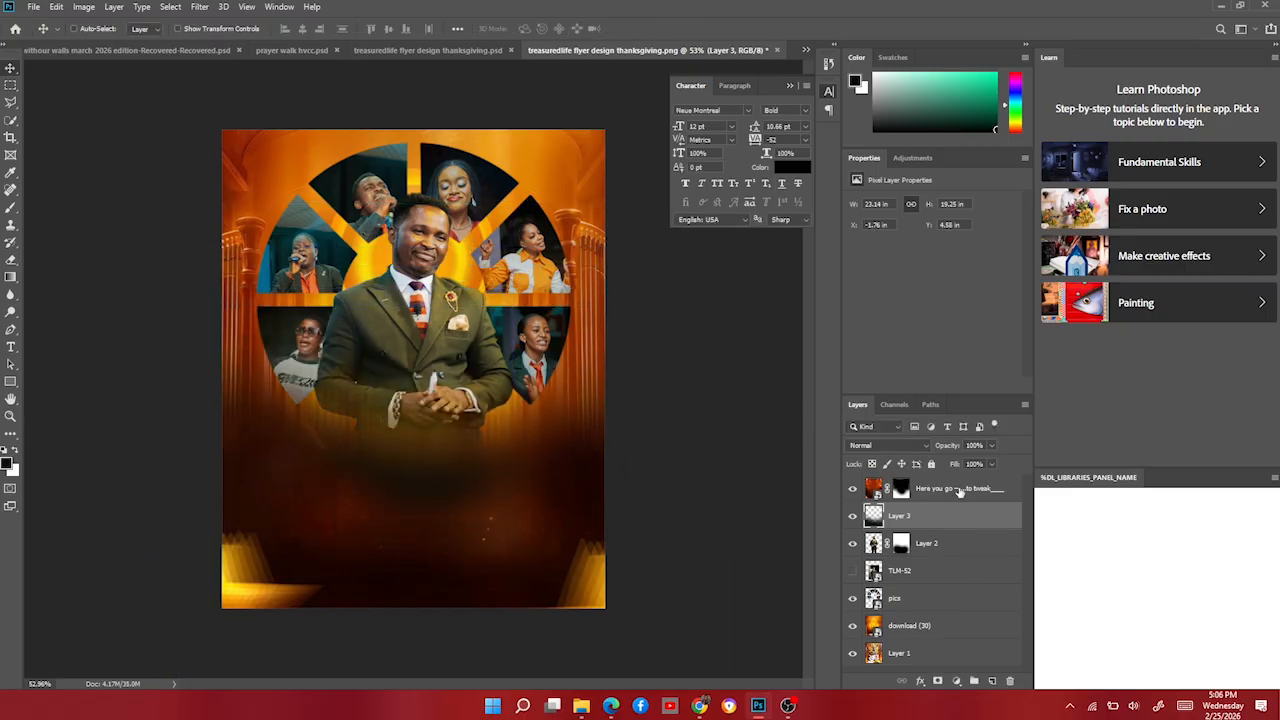
Move Layer 3 and the top image layer together slightly lower on the flyer.
{"action": "left_click", "coordinate": [958, 490], "text": "ctrl"}
{"action": "key", "text": "ctrl+t"}
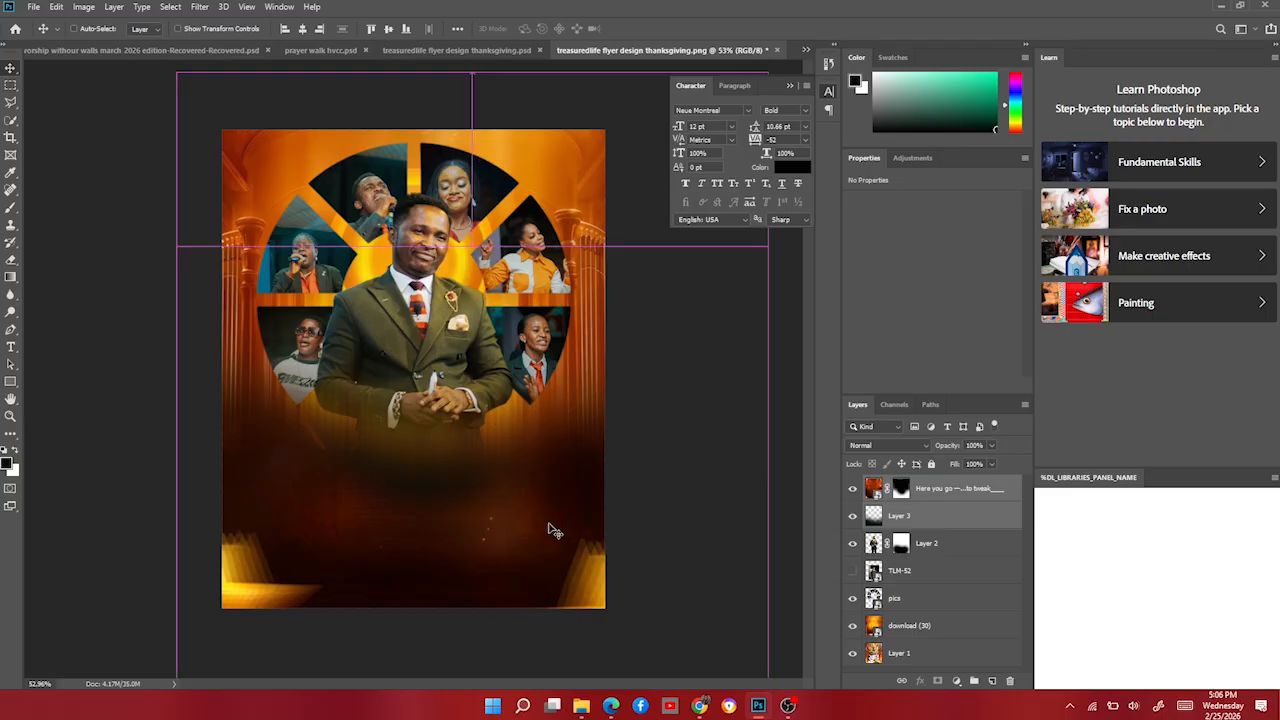
{"action": "left_click_drag", "start_coordinate": [546, 523], "coordinate": [537, 509]}
{"action": "key", "text": "Return"}
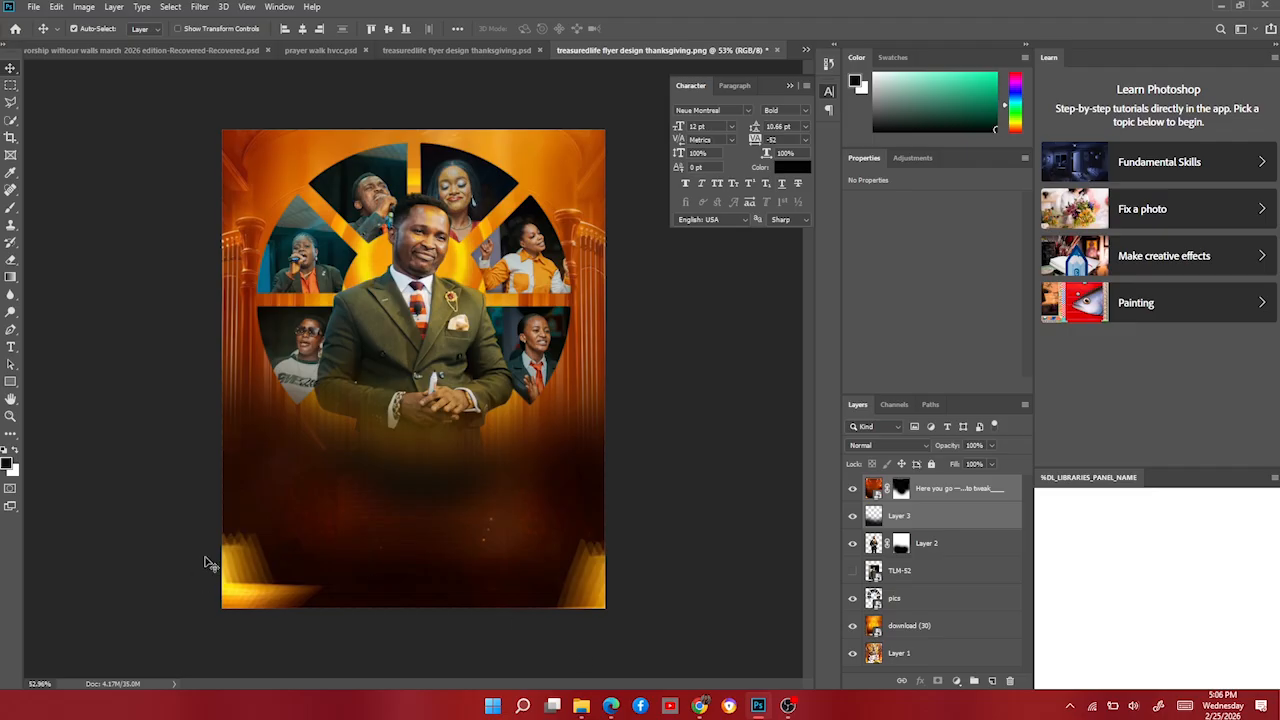
Add 'Thanks Giving &' text, scale it up greatly, and place it below the pastor's hands.
{"action": "left_click", "coordinate": [11, 347]}
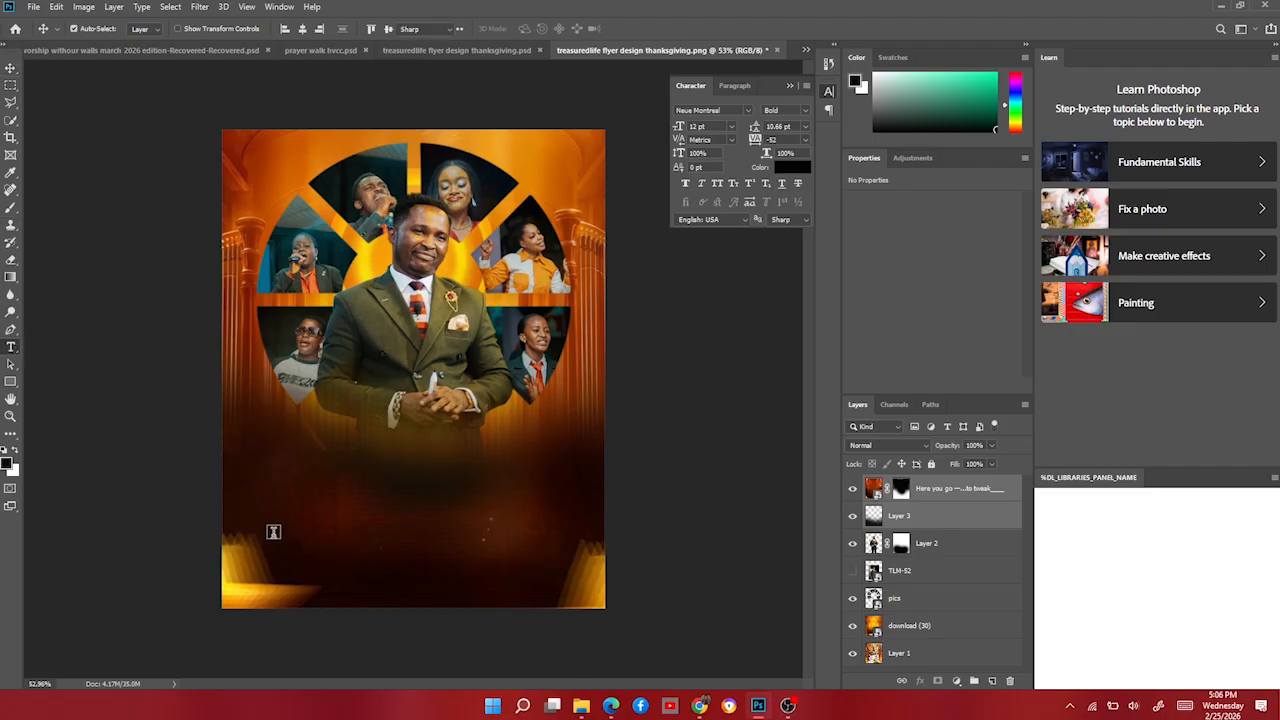
{"action": "left_click", "coordinate": [357, 516]}
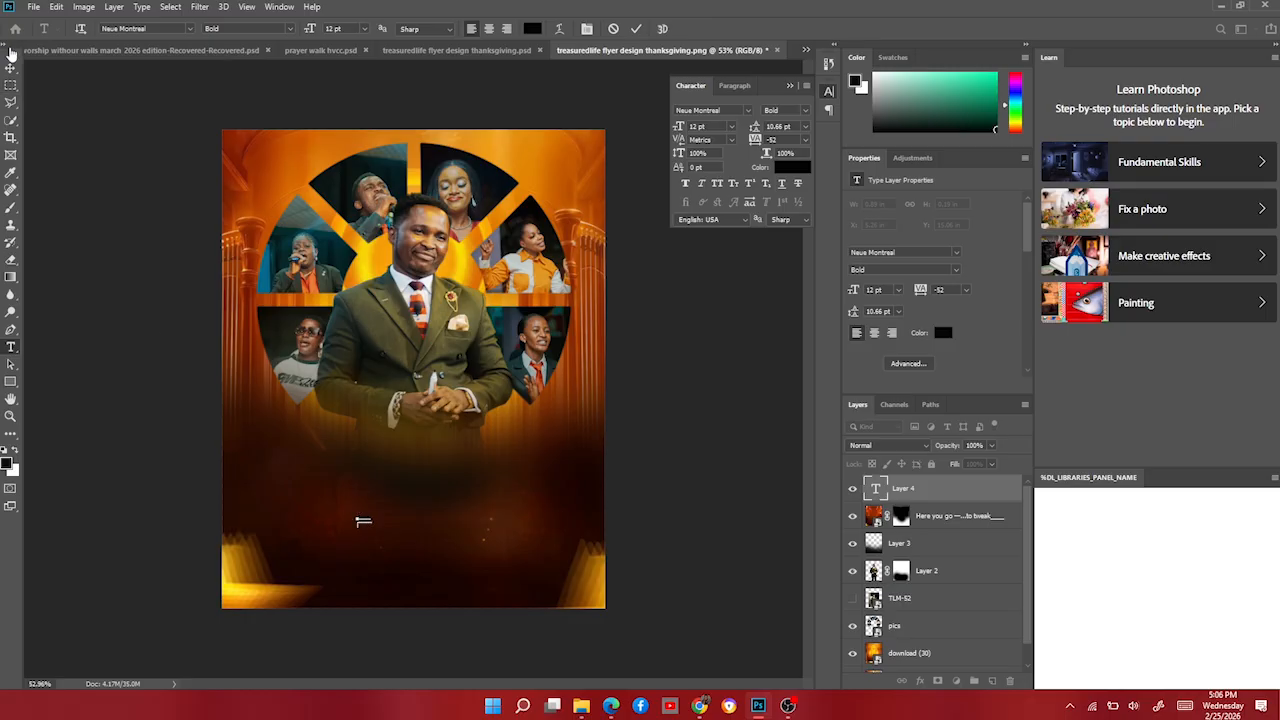
{"action": "left_click", "coordinate": [11, 67]}
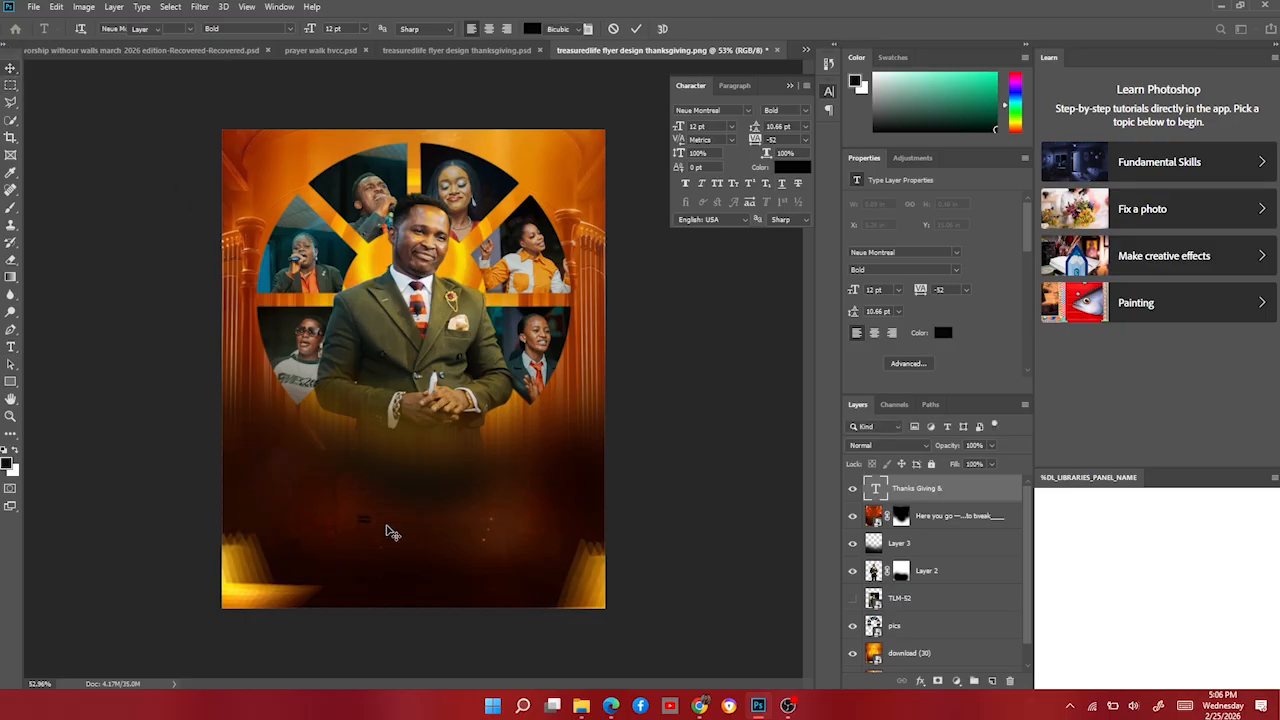
{"action": "key", "text": "ctrl+t"}
{"action": "left_click_drag", "start_coordinate": [372, 520], "coordinate": [578, 520]}
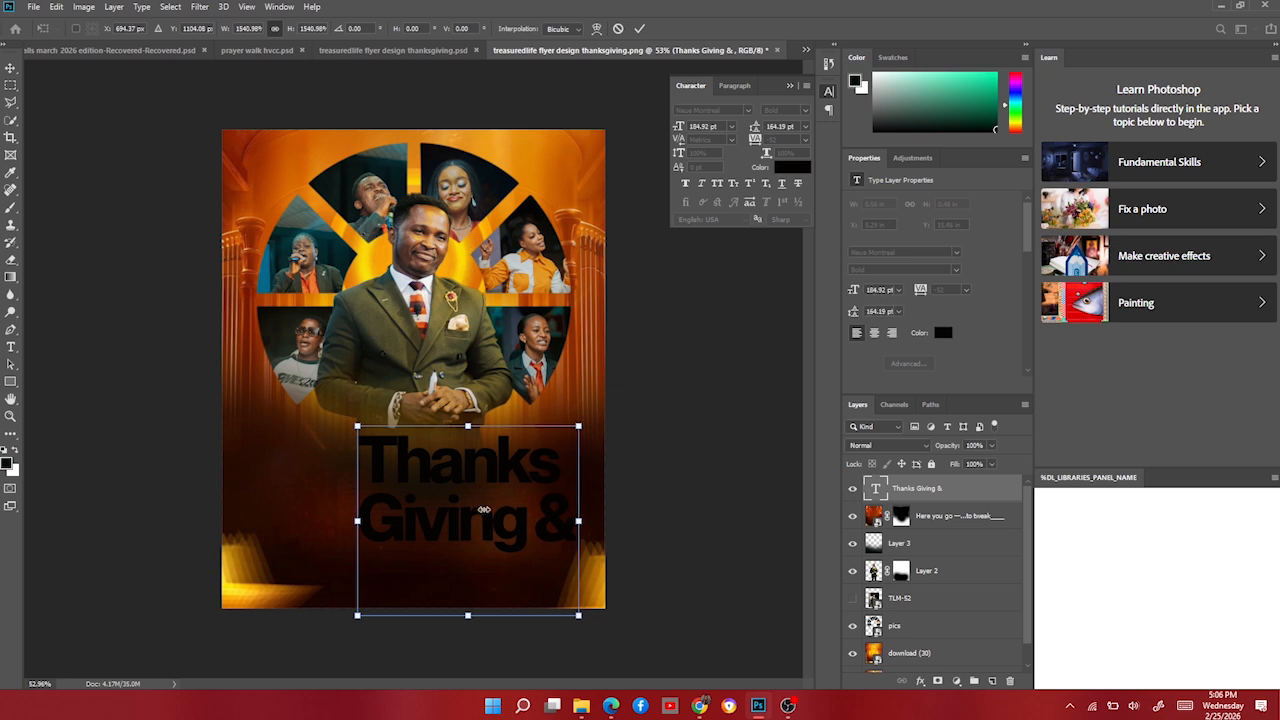
{"action": "left_click_drag", "start_coordinate": [483, 509], "coordinate": [435, 497]}
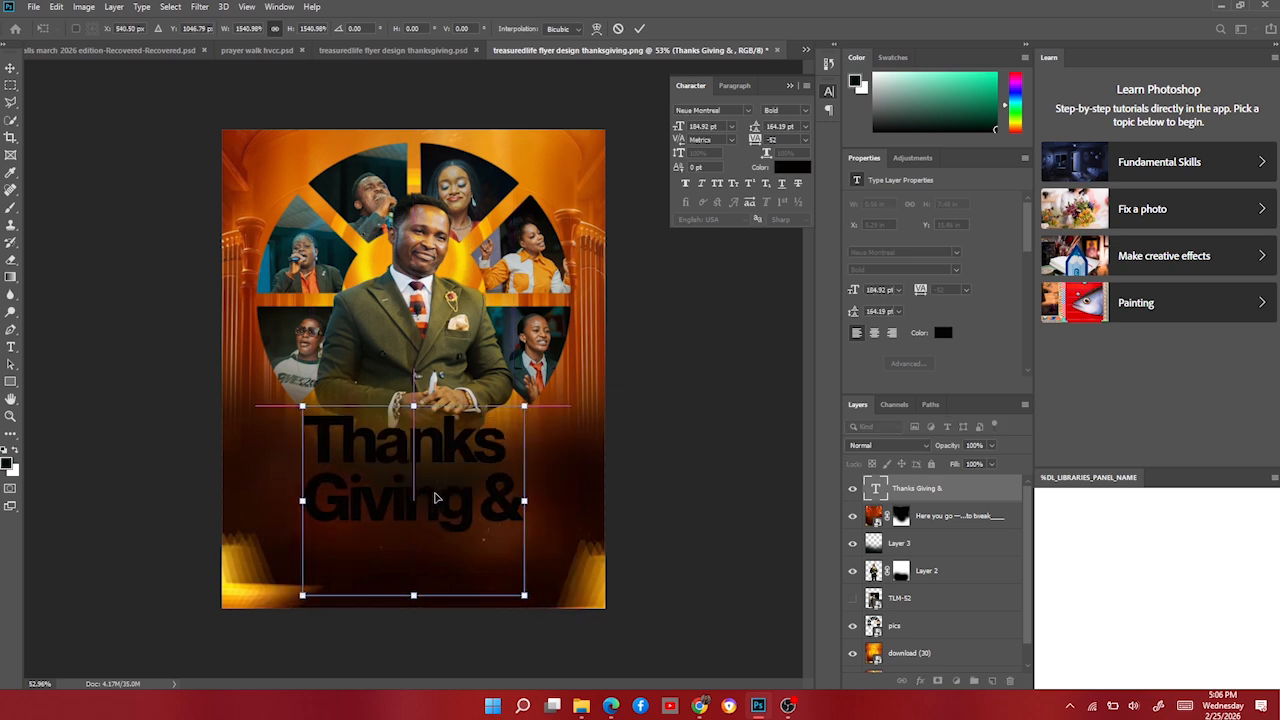
{"action": "key", "text": "Return"}
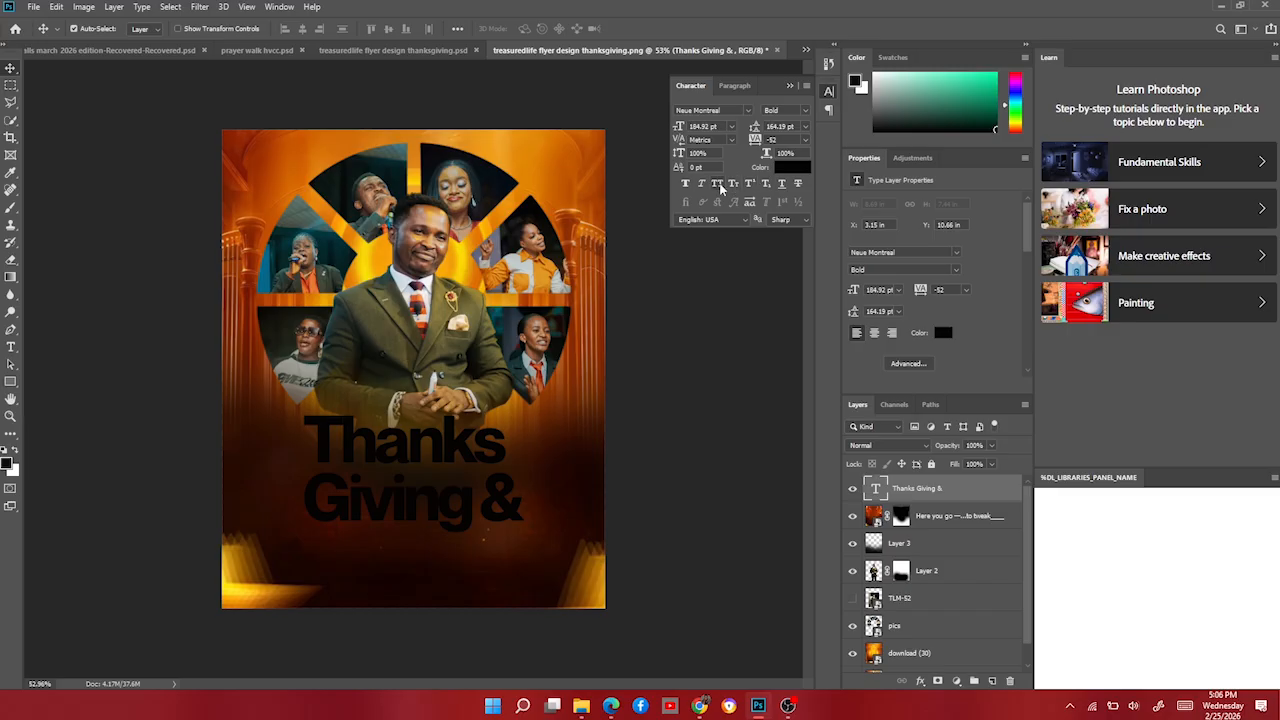
Make the headline All Caps, tighten leading to 42.19 pt, colour it #ffffff, and centre it.
{"action": "key", "text": "ctrl+shift+k"}
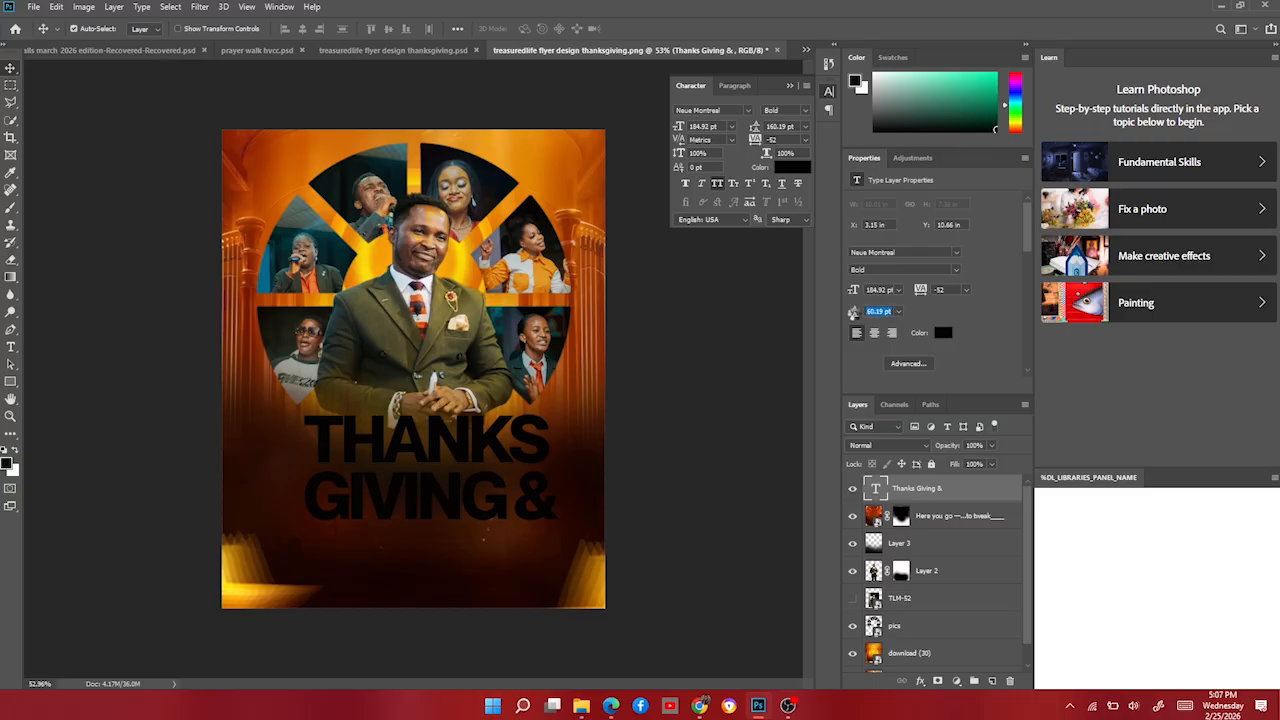
{"action": "left_click", "coordinate": [852, 311]}
{"action": "left_click_drag", "start_coordinate": [846, 316], "coordinate": [836, 319]}
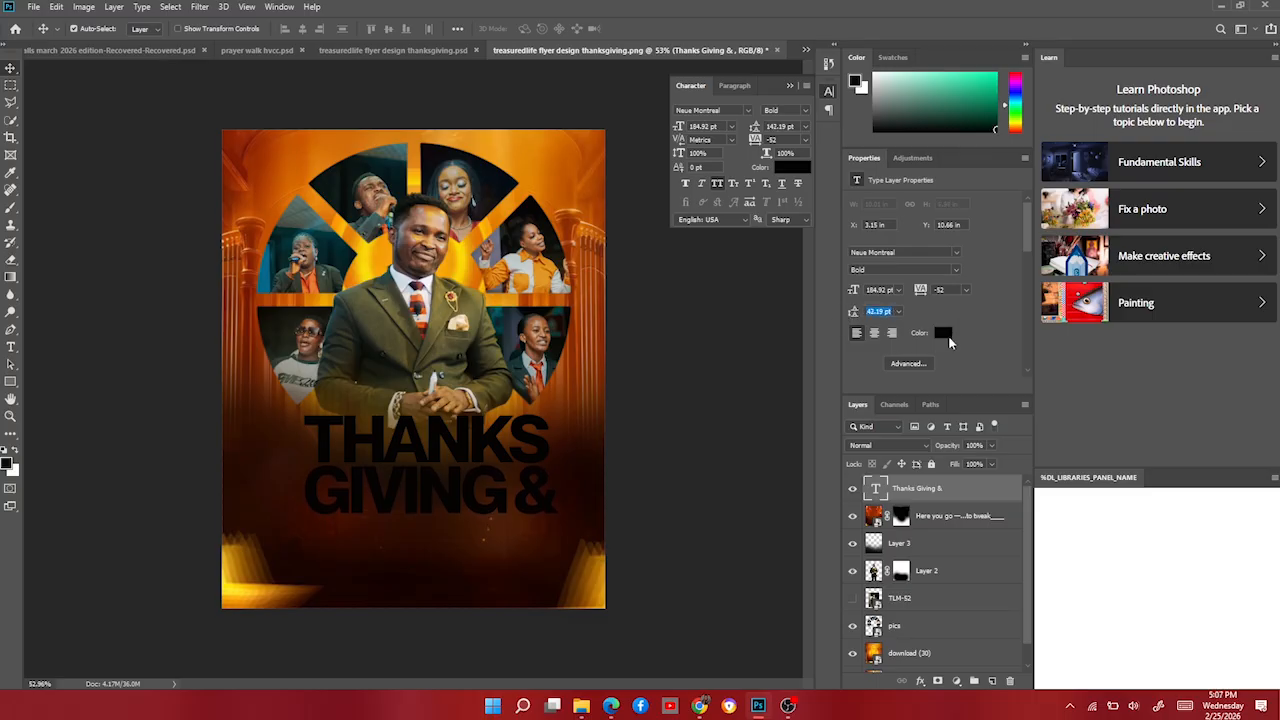
{"action": "left_click", "coordinate": [946, 336]}
{"action": "type", "text": "ffffff"}
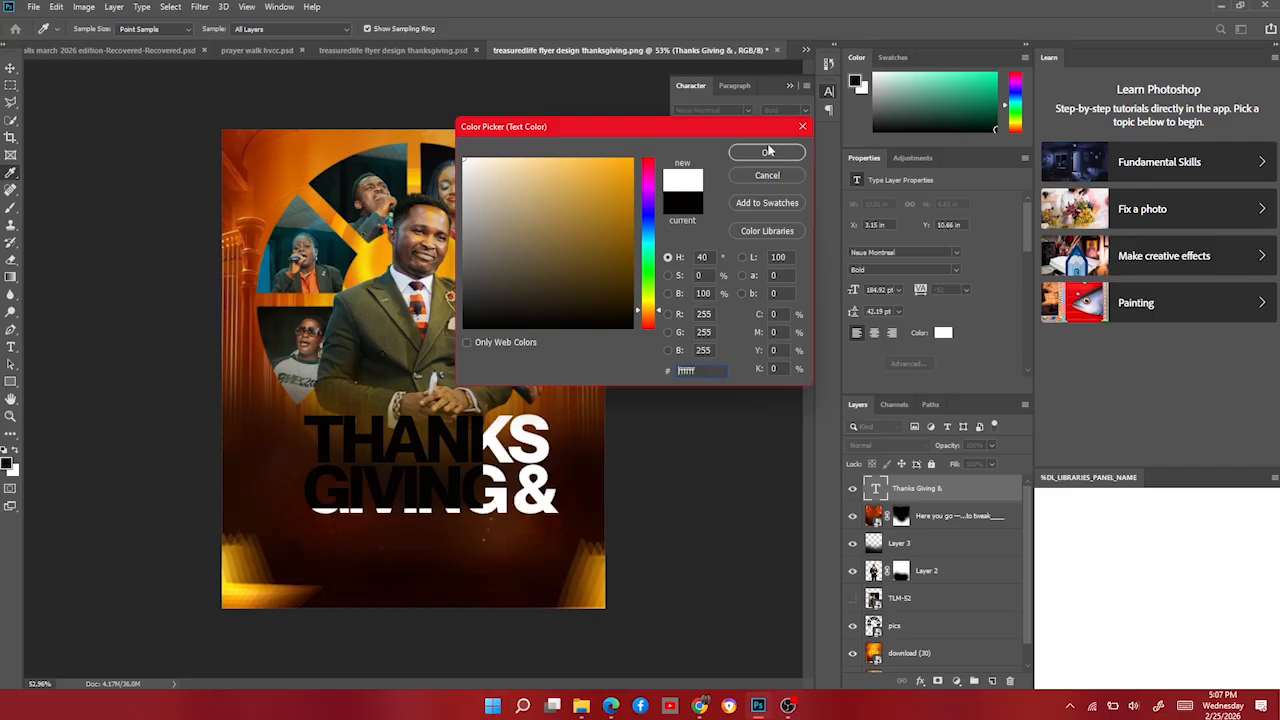
{"action": "left_click", "coordinate": [767, 153]}
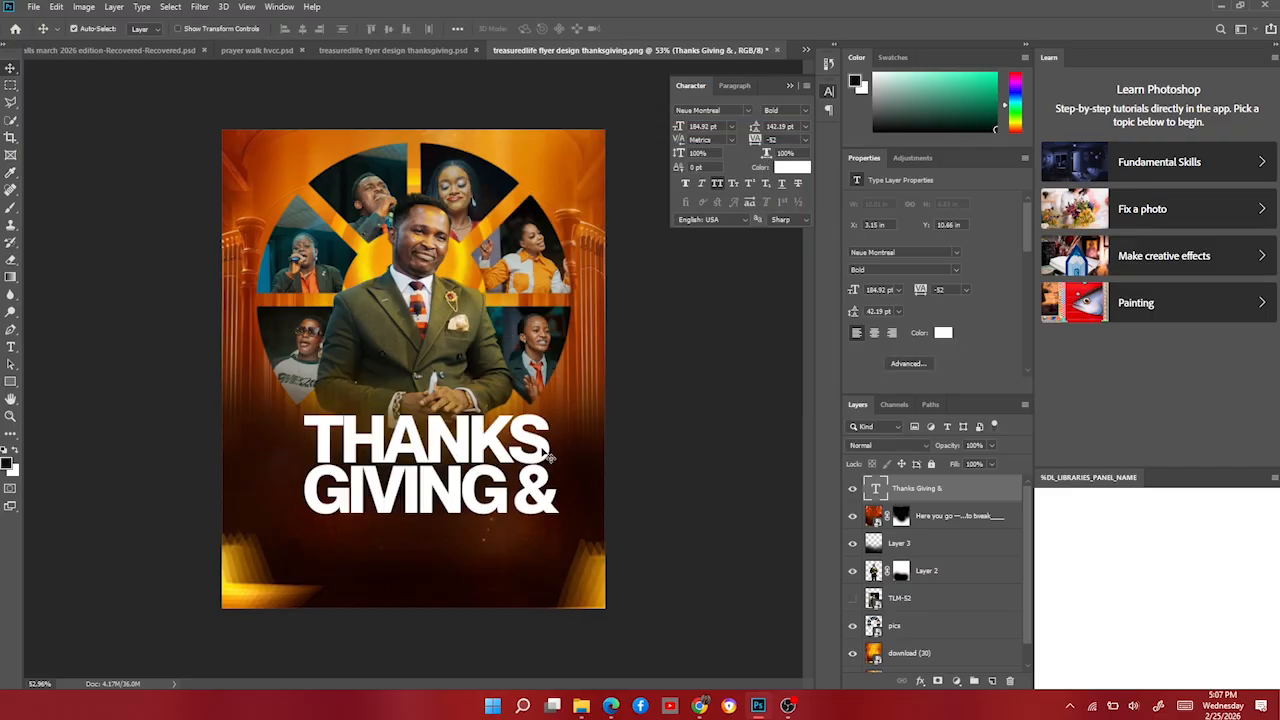
{"action": "left_click_drag", "start_coordinate": [537, 470], "coordinate": [525, 466]}
{"action": "left_click_drag", "start_coordinate": [524, 466], "coordinate": [509, 458]}
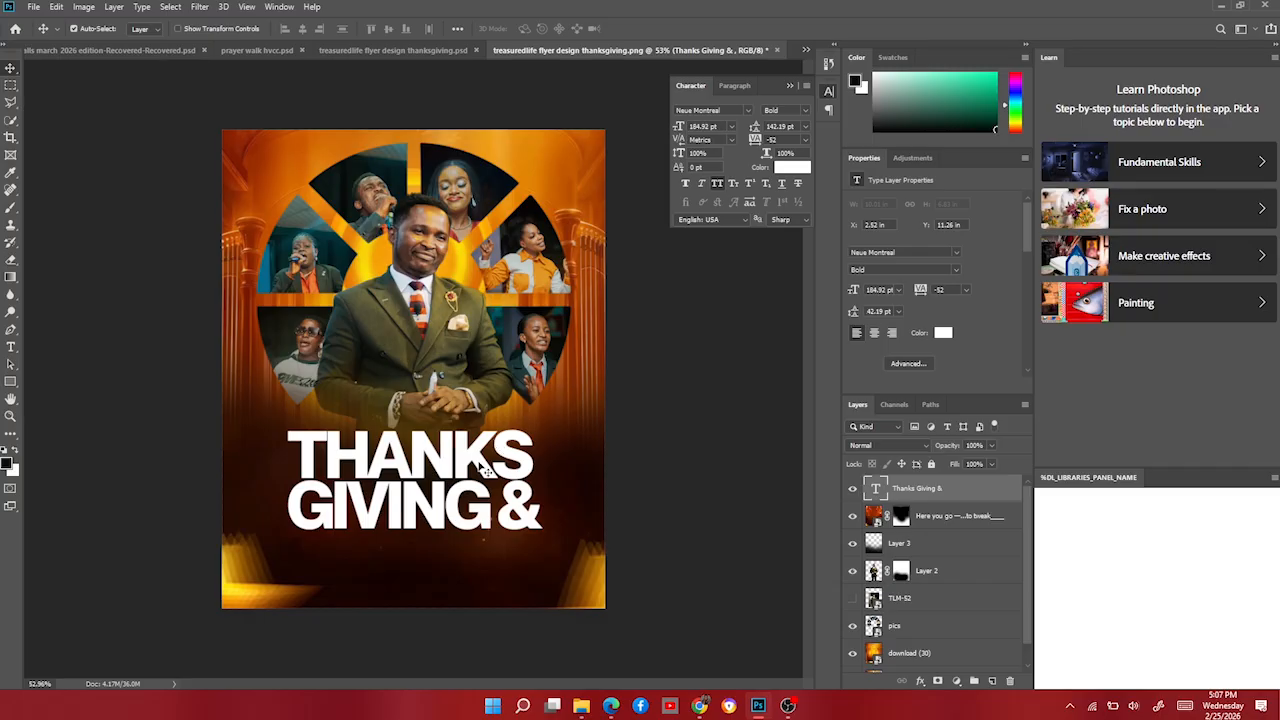
Duplicate the headline, move the copy below, and retype it as 'TESTIMONY SUNDAY'.
{"action": "key", "text": "ctrl+j"}
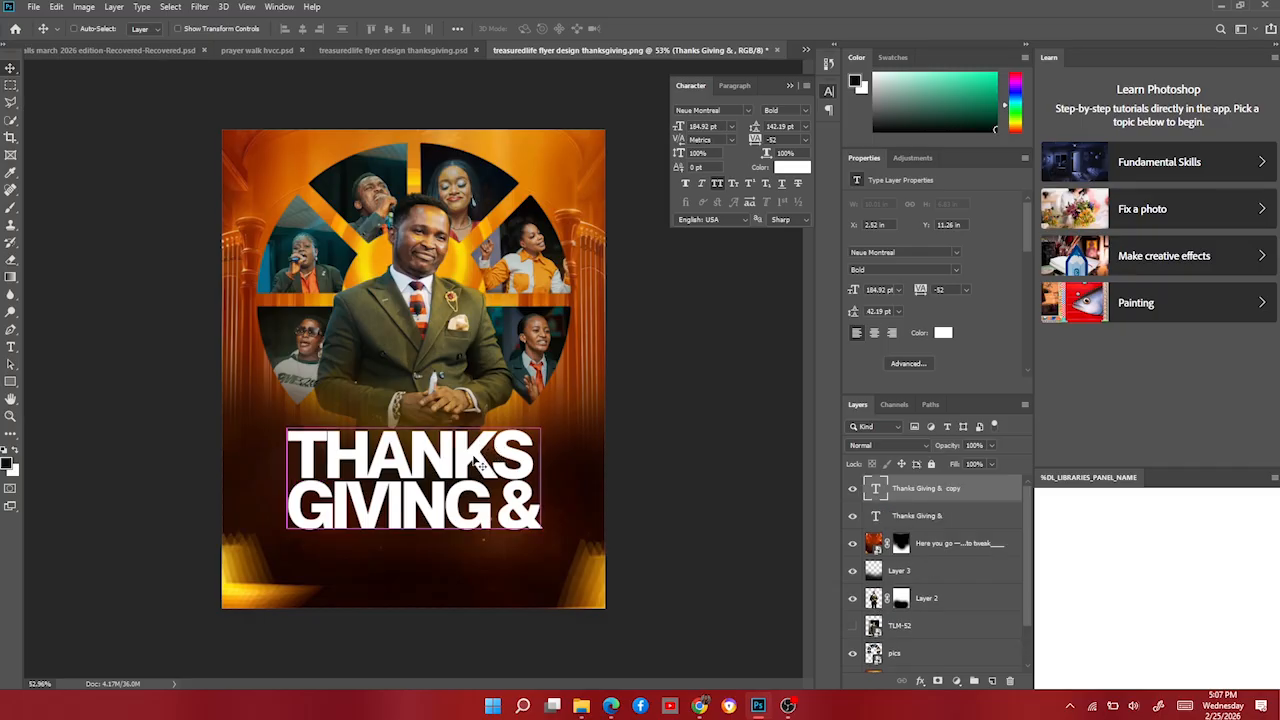
{"action": "left_click_drag", "start_coordinate": [488, 458], "coordinate": [473, 603]}
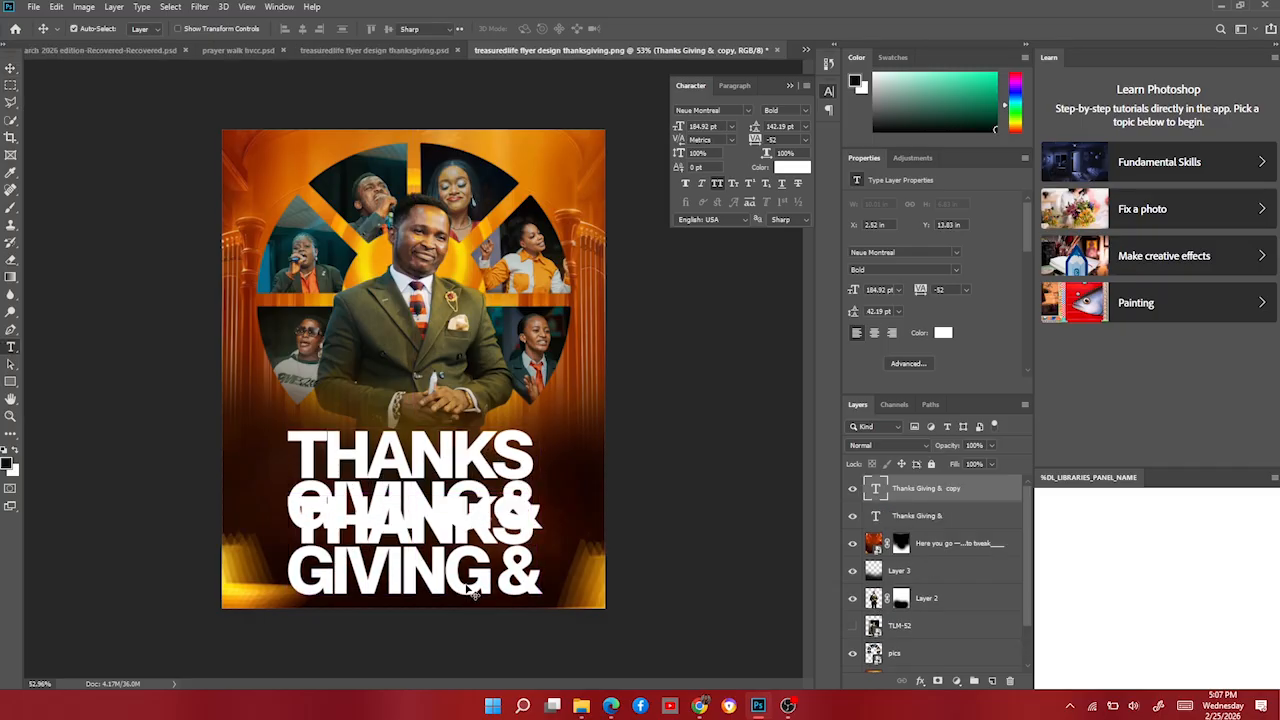
{"action": "double_click", "coordinate": [467, 557]}
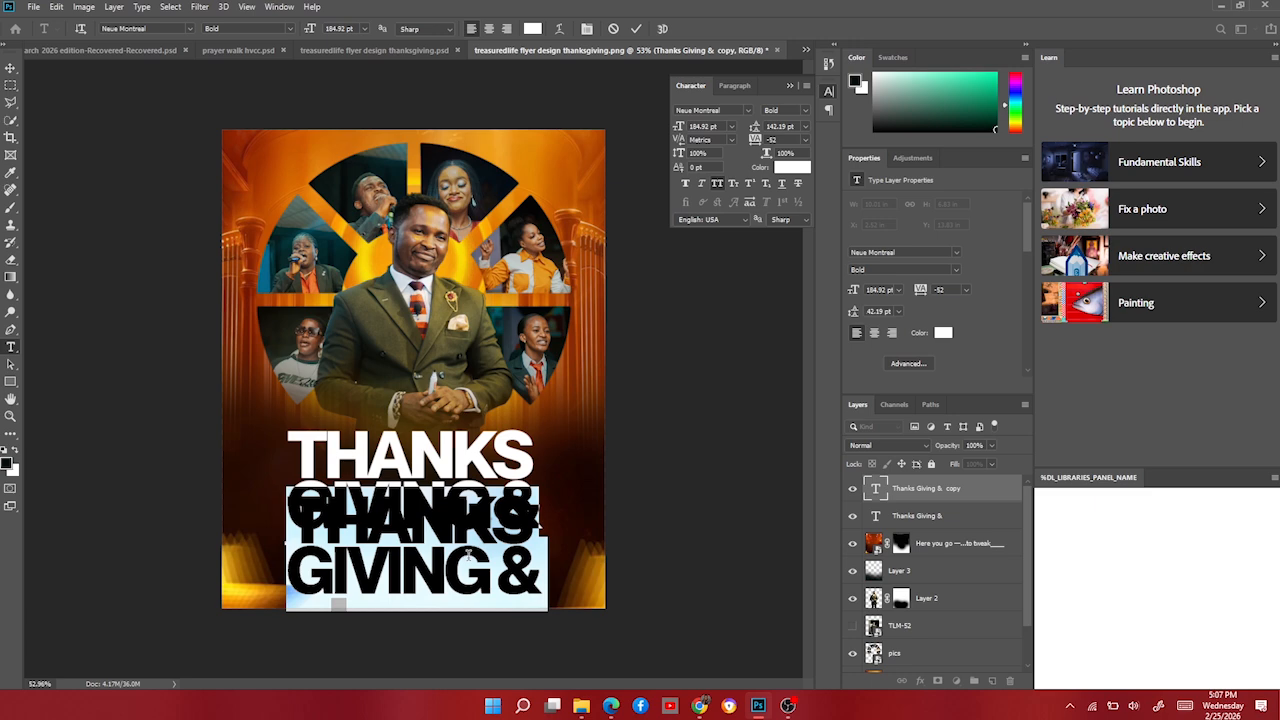
{"action": "key", "text": "BackSpace"}
{"action": "type", "text": "TEST"}
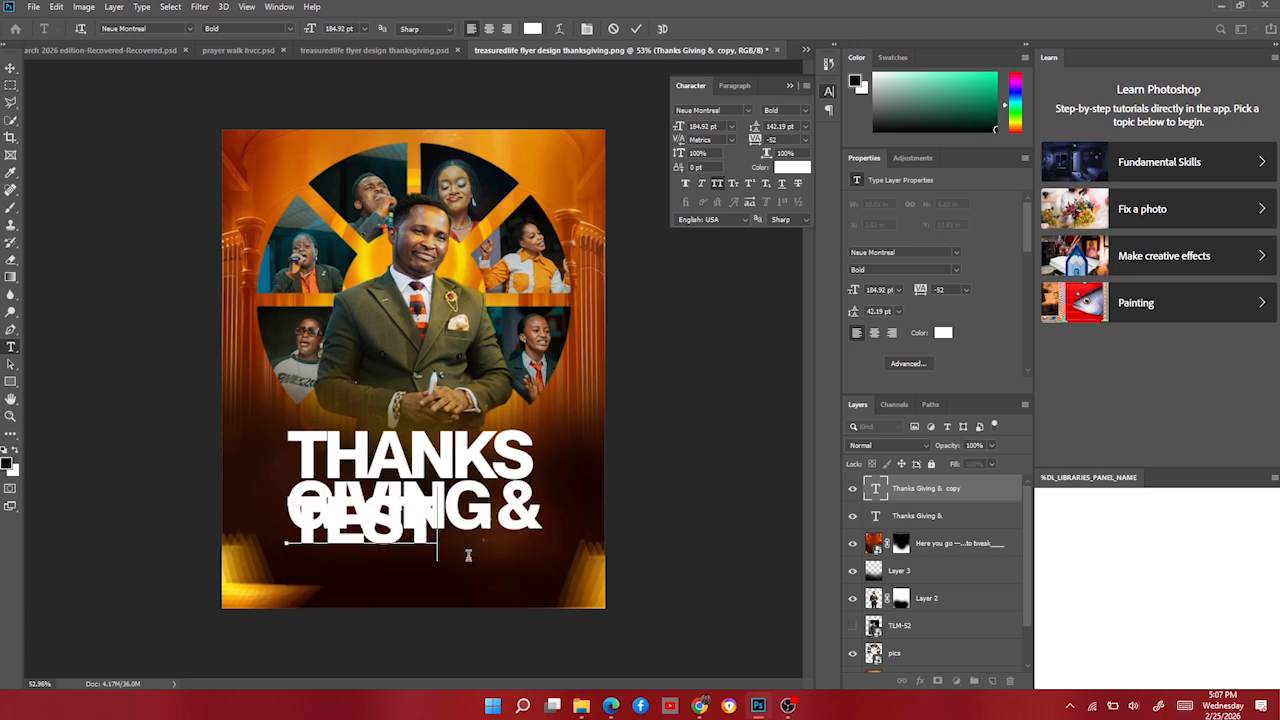
{"action": "type", "text": "IMON"}
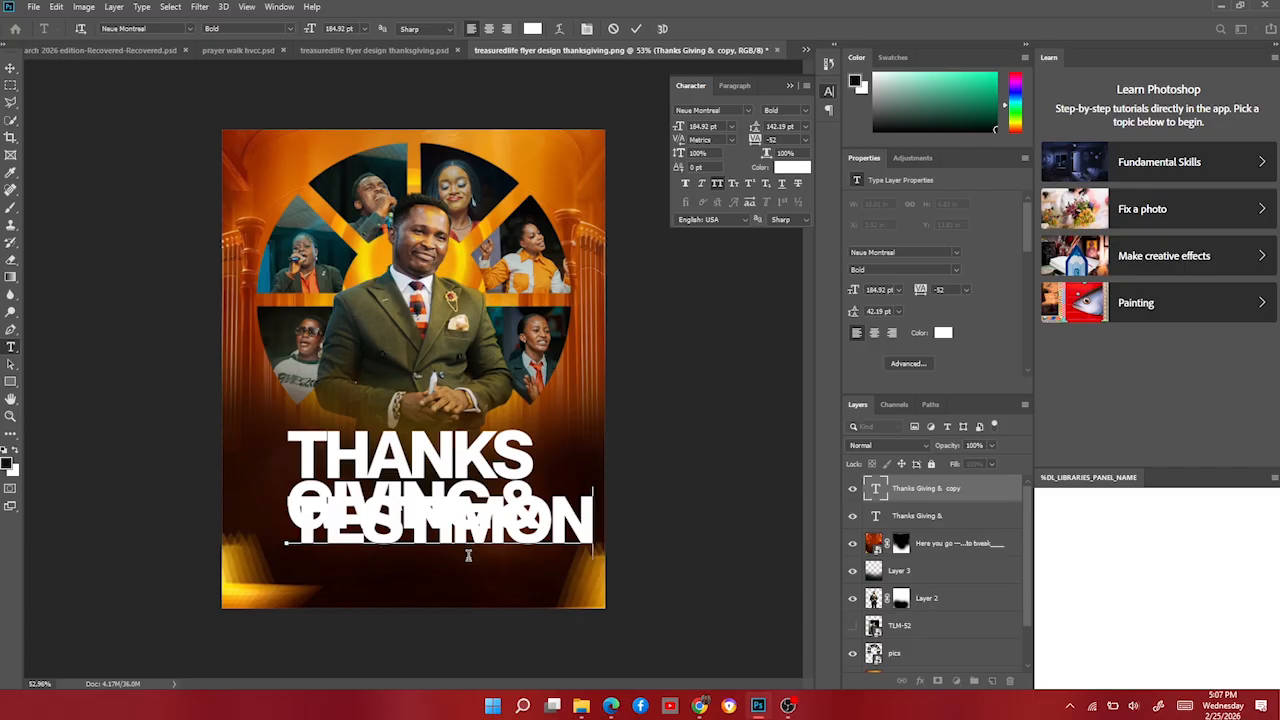
{"action": "type", "text": "Y"}
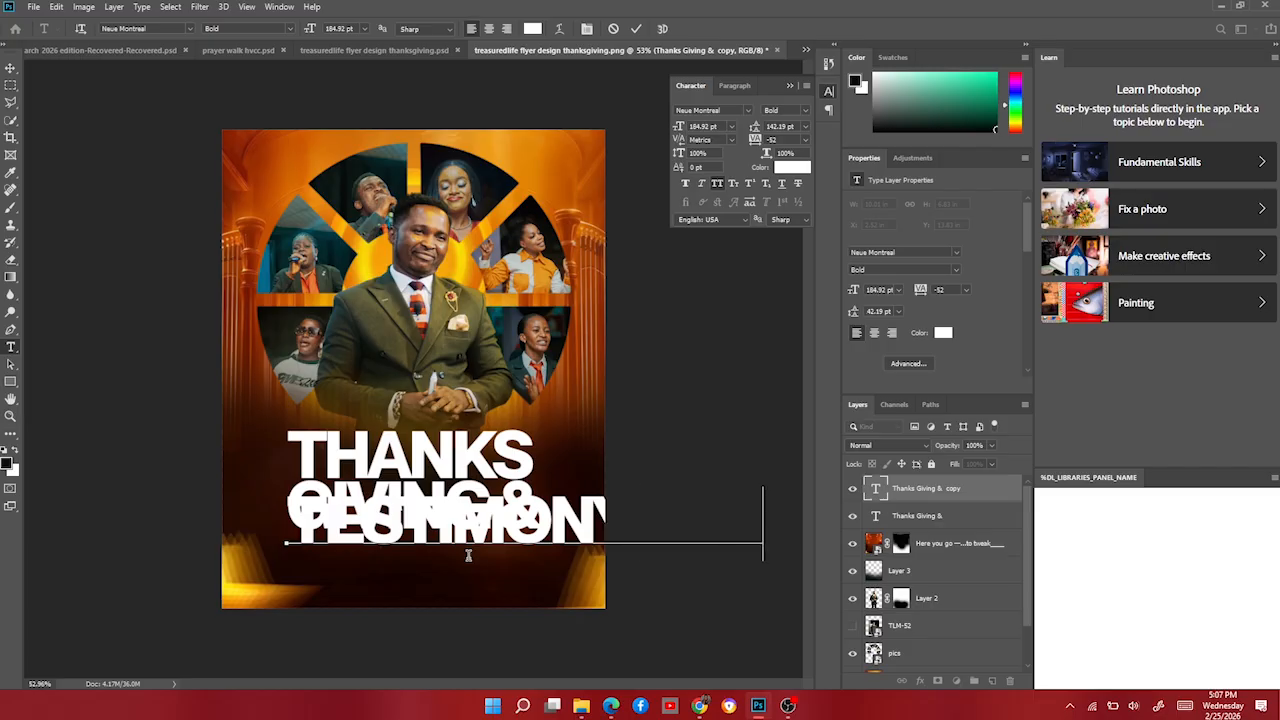
{"action": "left_click", "coordinate": [9, 70]}
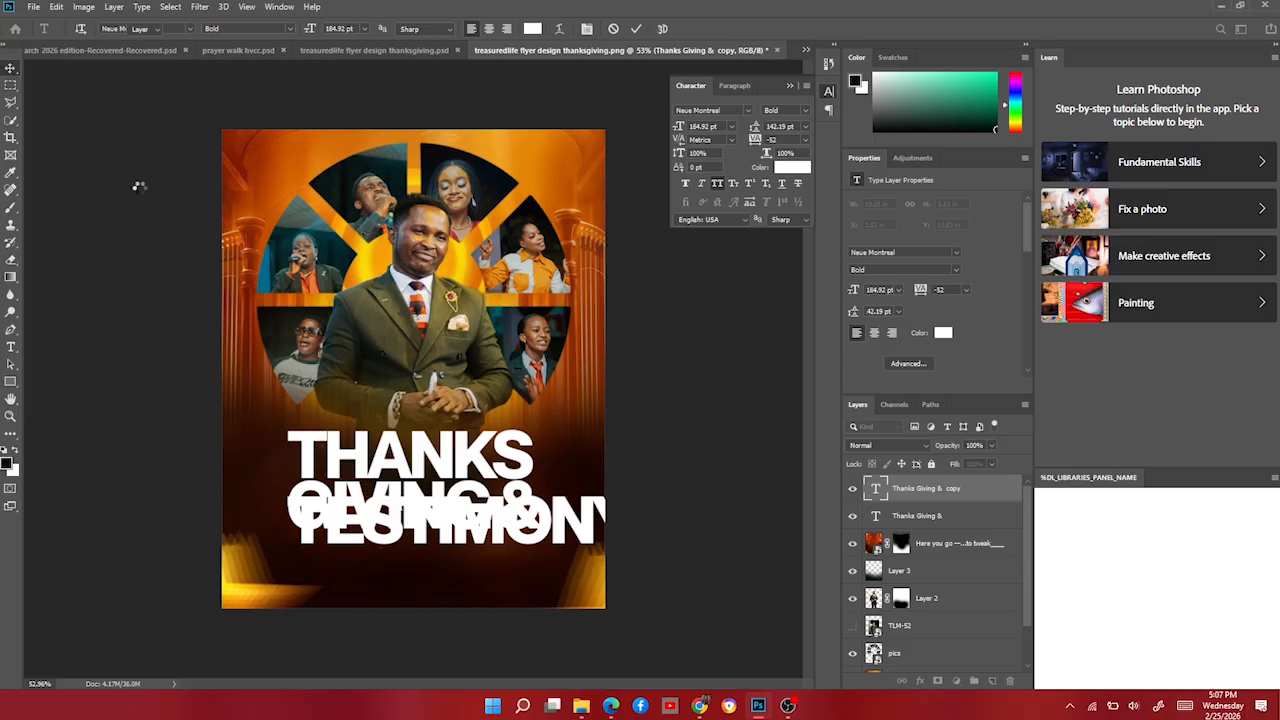
Scale TESTIMONY SUNDAY to the headline's width, nudge it into place, and select both text layers.
{"action": "key", "text": "ctrl+t"}
{"action": "left_click_drag", "start_coordinate": [580, 486], "coordinate": [544, 549]}
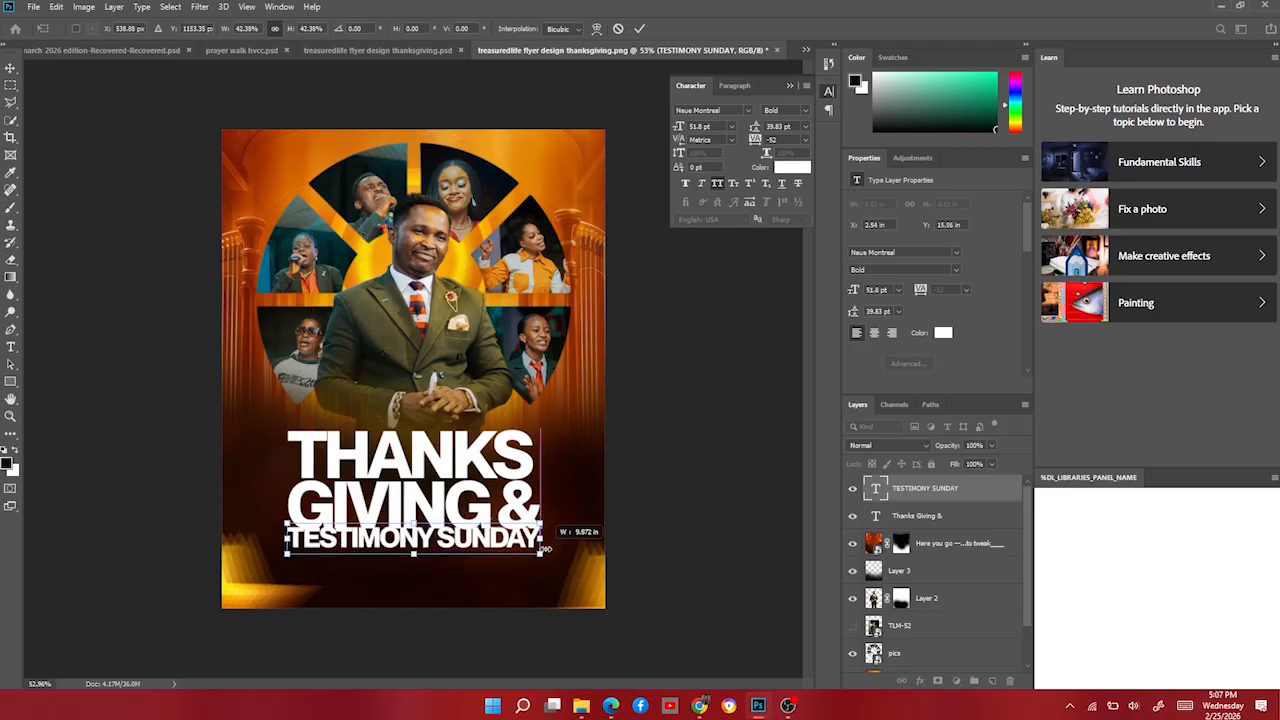
{"action": "key", "text": "Return"}
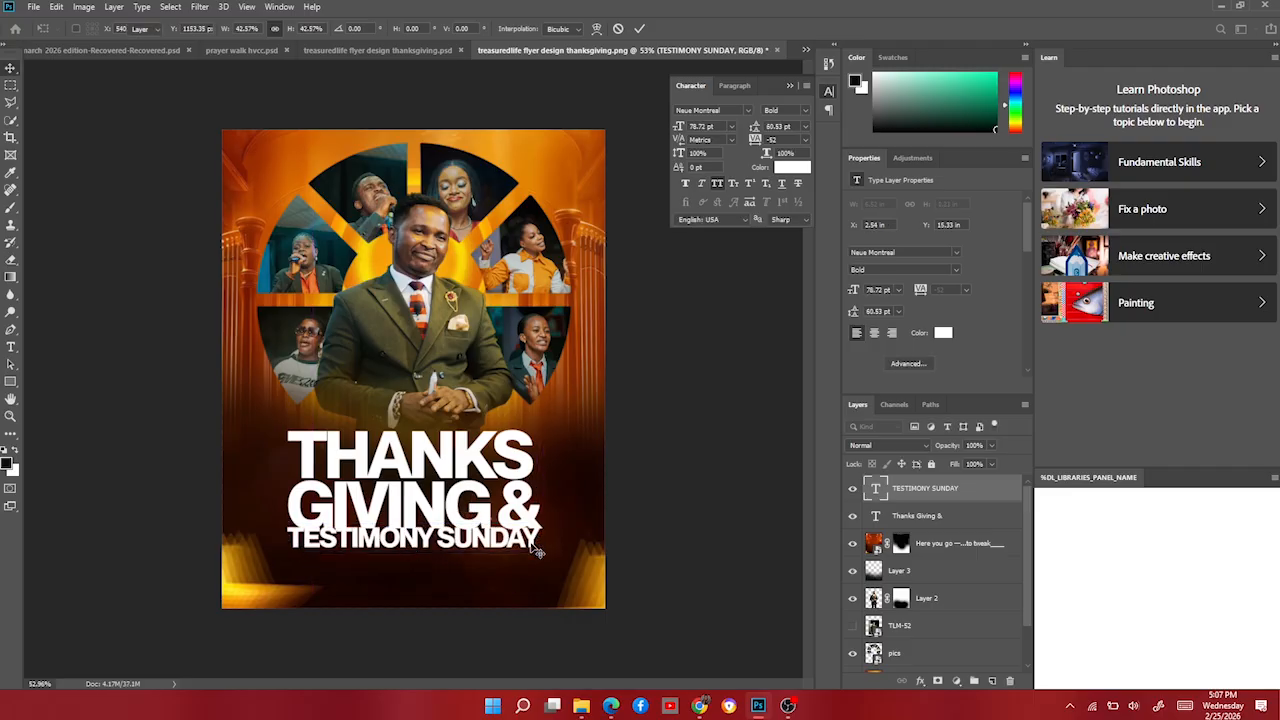
{"action": "key", "text": "Down"}
{"action": "key", "text": "Down"}
{"action": "key", "text": "Down"}
{"action": "key", "text": "Down"}
{"action": "key", "text": "Down"}
{"action": "key", "text": "Down"}
{"action": "key", "text": "Down"}
{"action": "key", "text": "Down"}
{"action": "key", "text": "Down"}
{"action": "key", "text": "Down"}
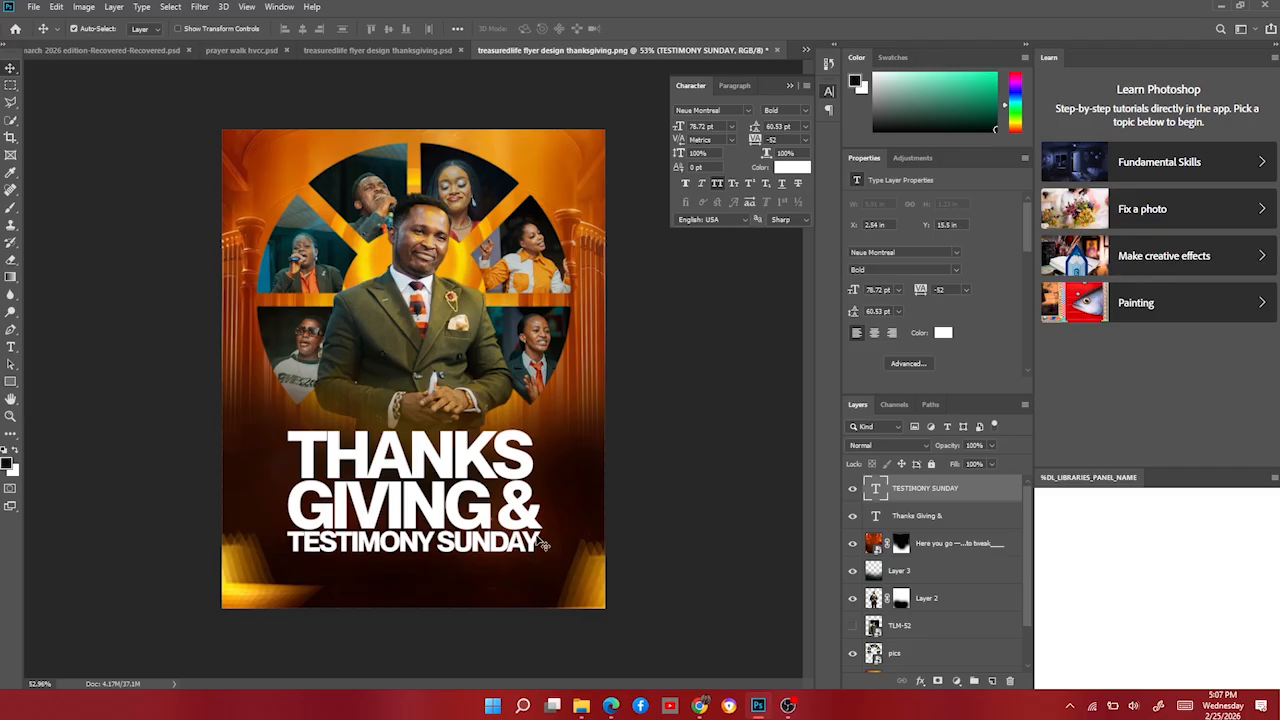
{"action": "key", "text": "Down"}
{"action": "key", "text": "Down"}
{"action": "key", "text": "Down"}
{"action": "key", "text": "Down"}
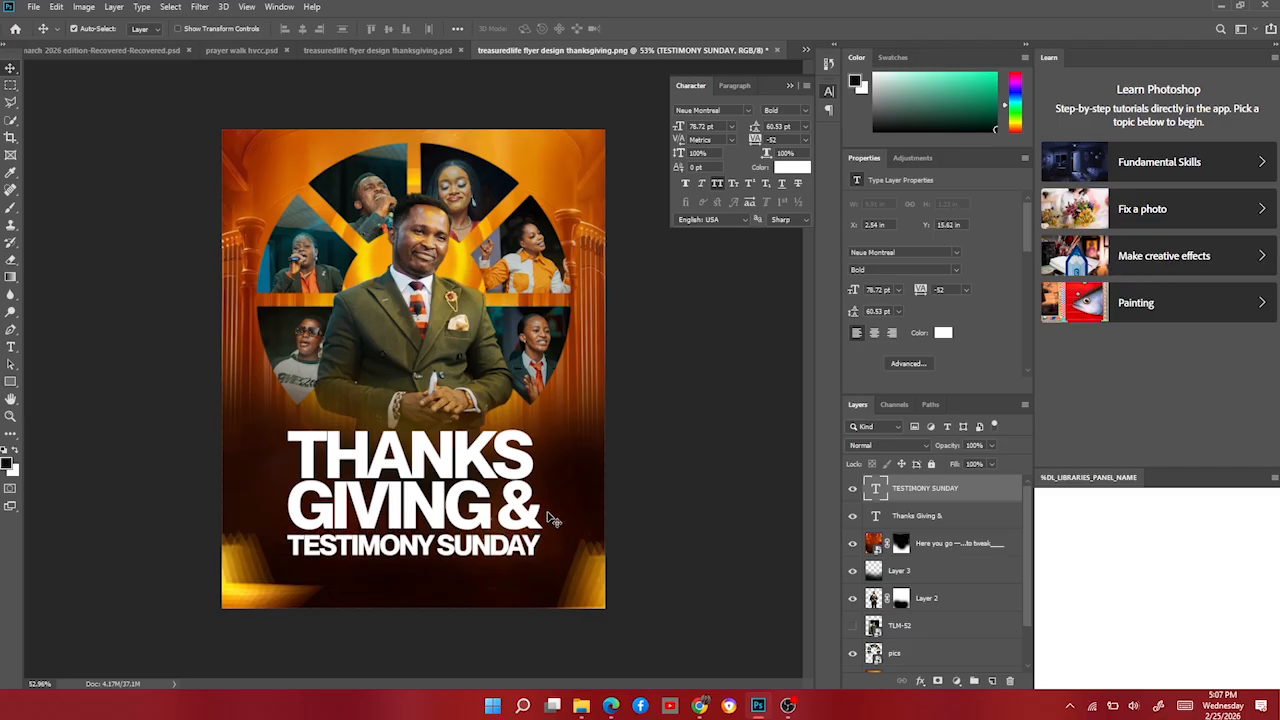
{"action": "key", "text": "Up"}
{"action": "key", "text": "Up"}
{"action": "key", "text": "Up"}
{"action": "key", "text": "Up"}
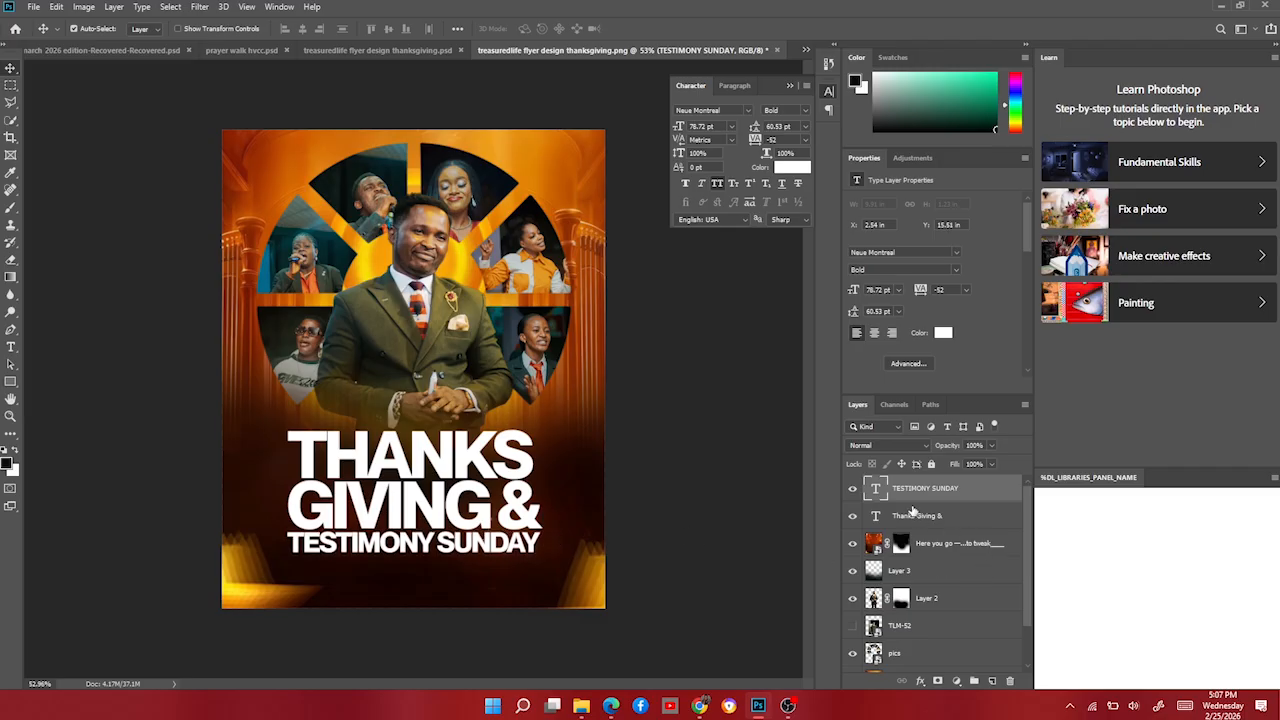
{"action": "left_click", "coordinate": [912, 517], "text": "ctrl"}
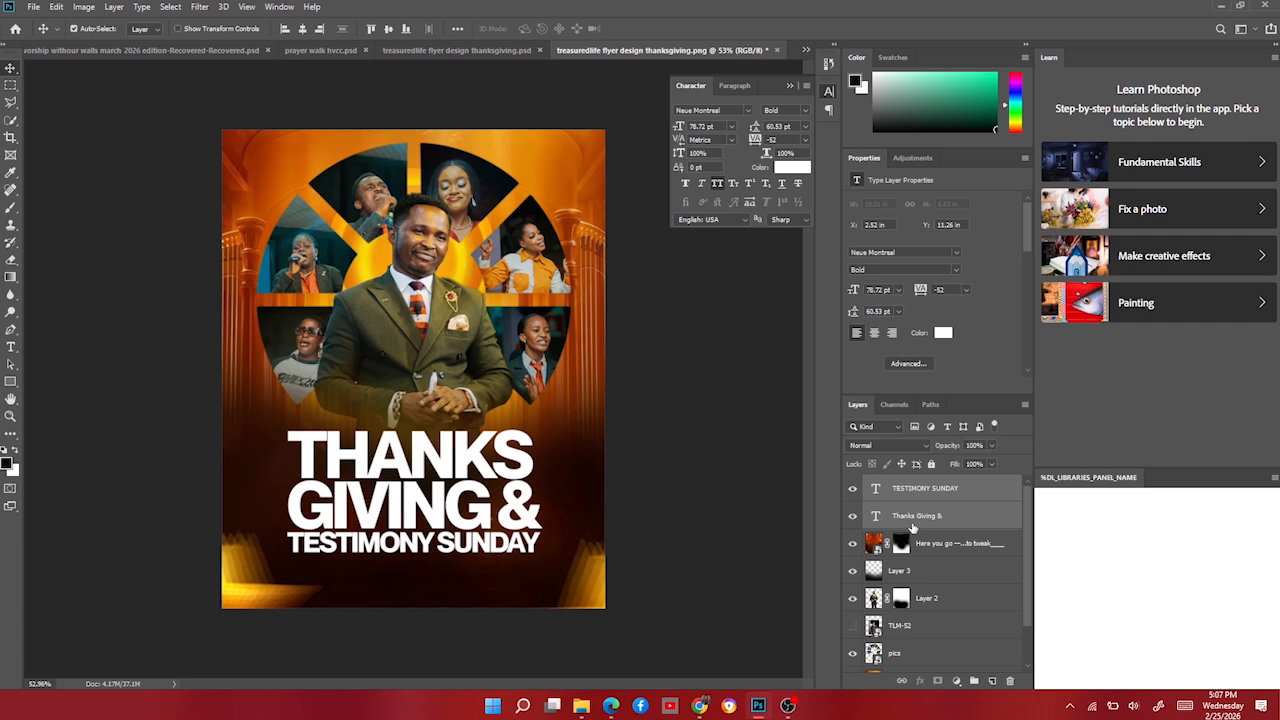
Group the two headline text layers and convert Group 1 to a smart object.
{"action": "key", "text": "ctrl+g"}
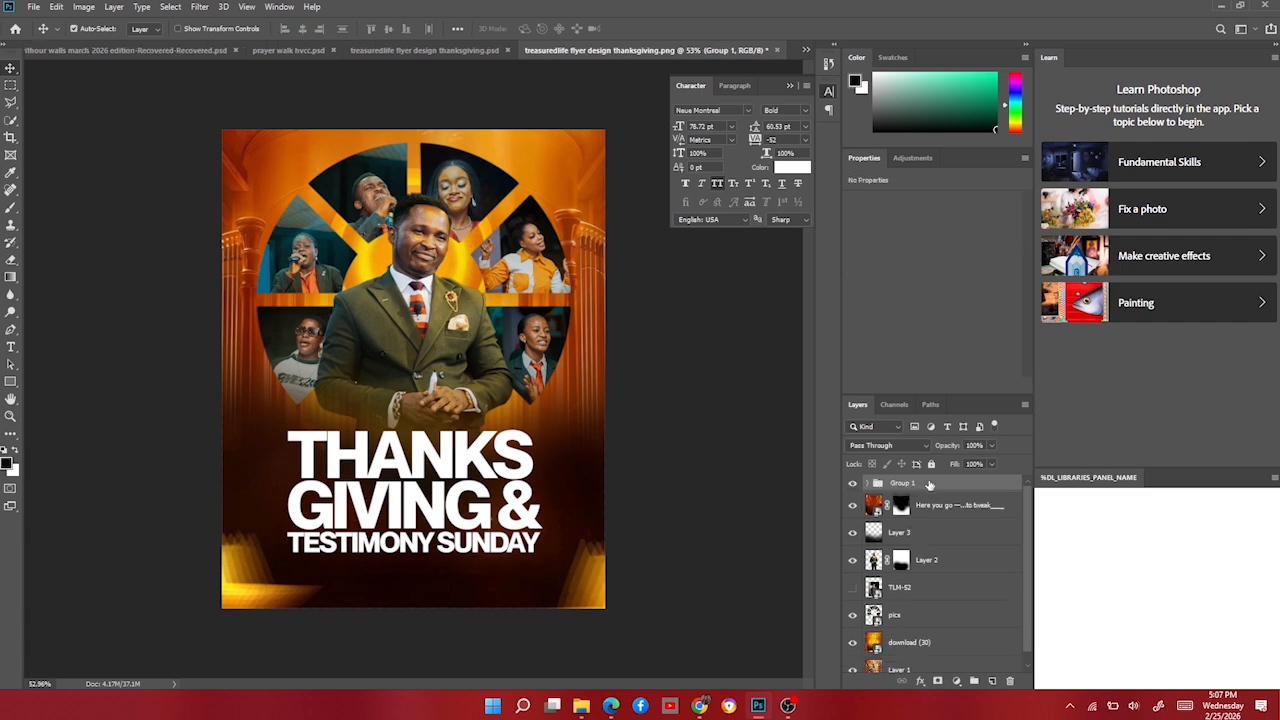
{"action": "right_click", "coordinate": [930, 484]}
{"action": "left_click", "coordinate": [1010, 342]}
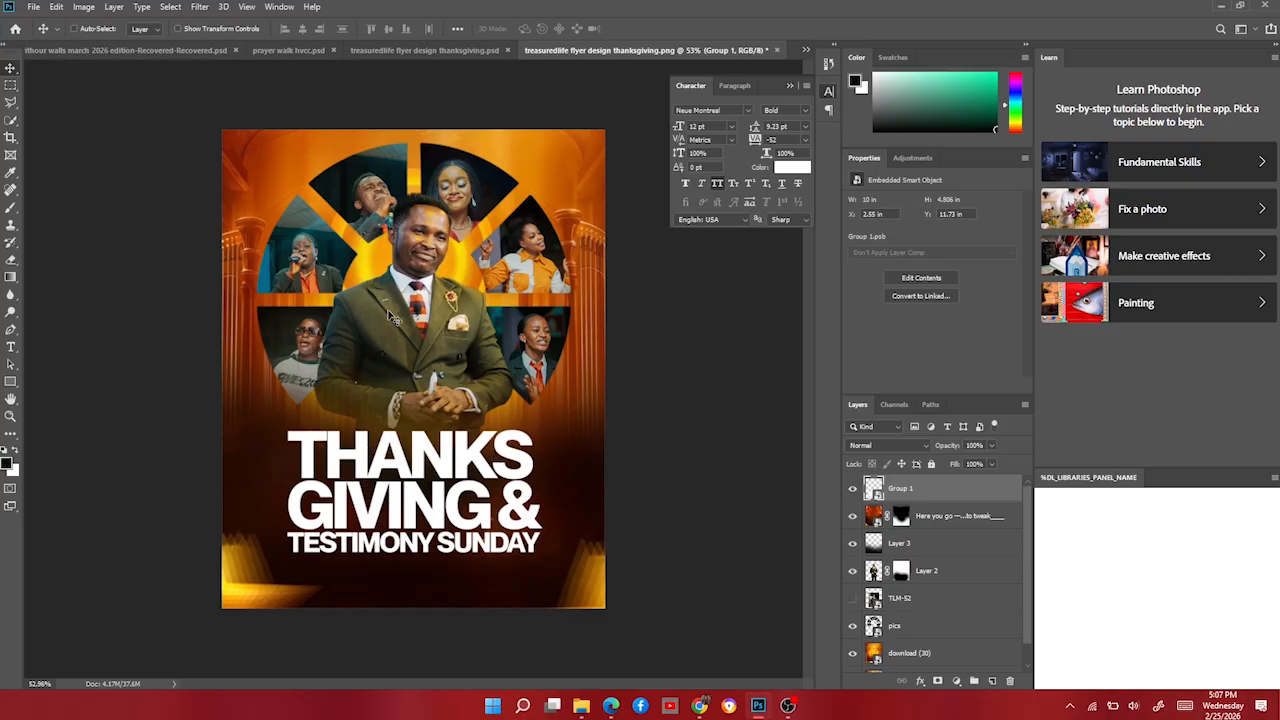
Warp the headline with the Flag style, reducing the bend to a gentle wave.
{"action": "key", "text": "ctrl+t"}
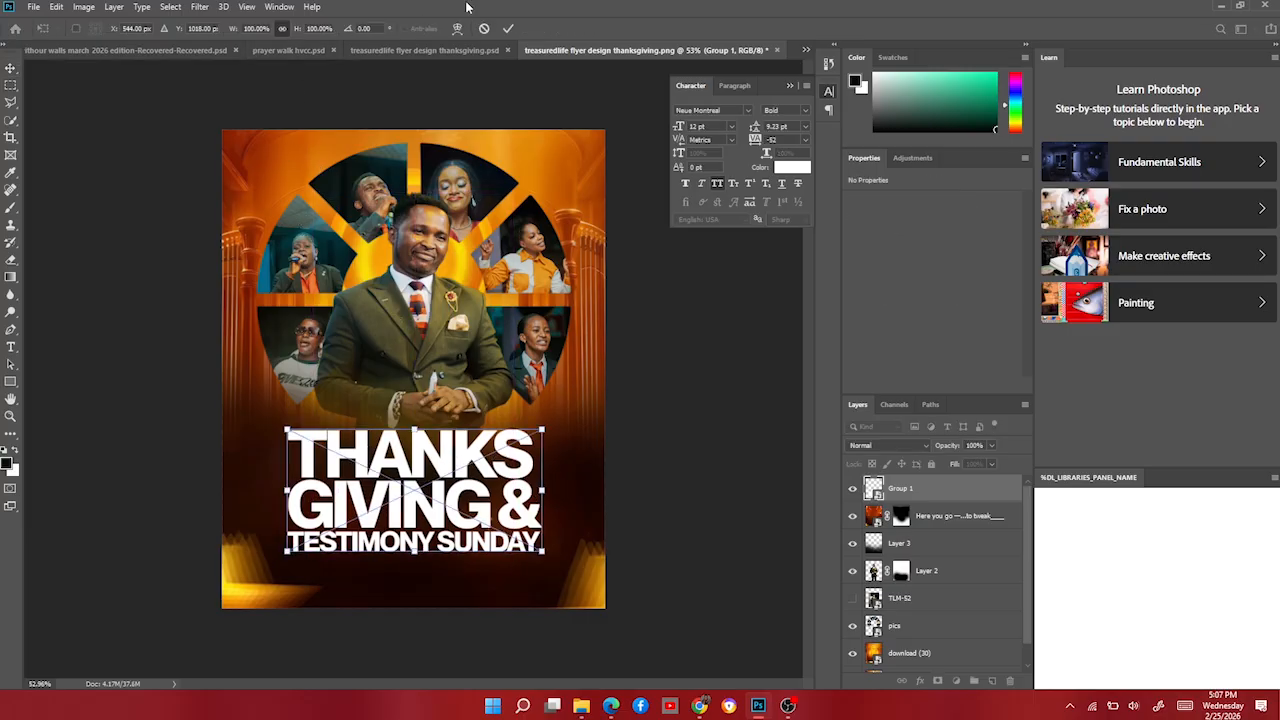
{"action": "left_click", "coordinate": [458, 29]}
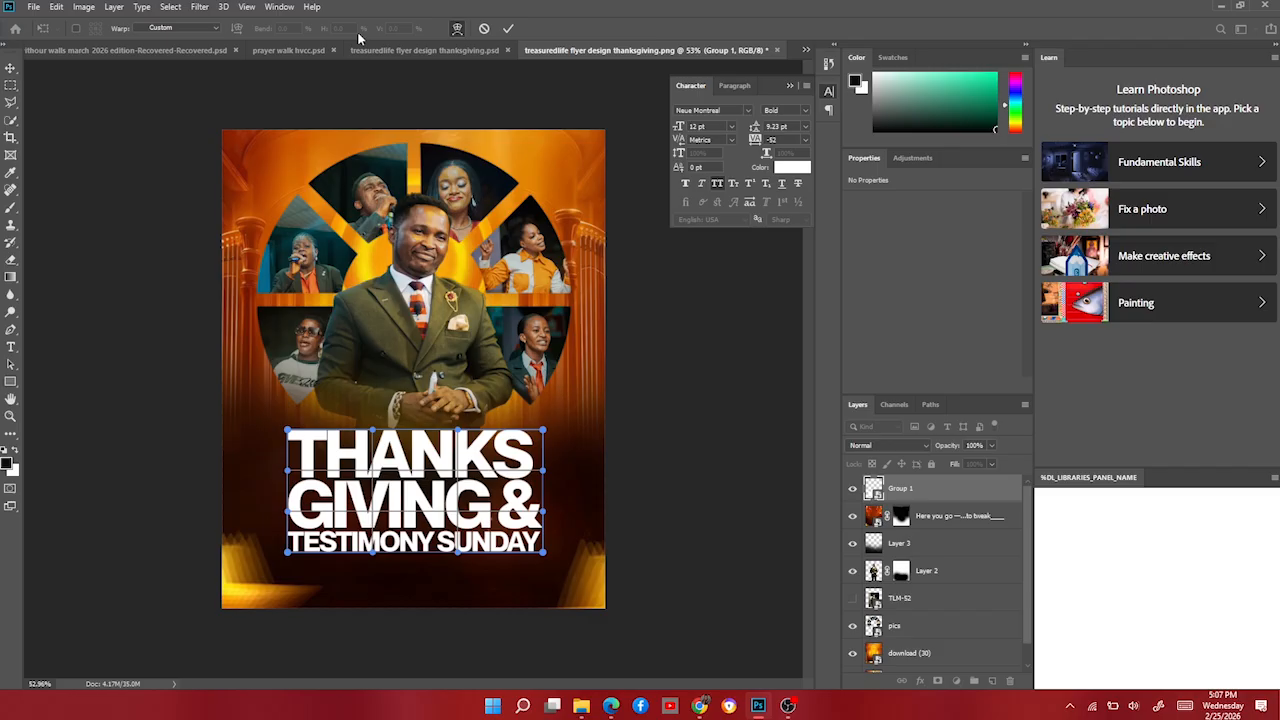
{"action": "left_click", "coordinate": [190, 28]}
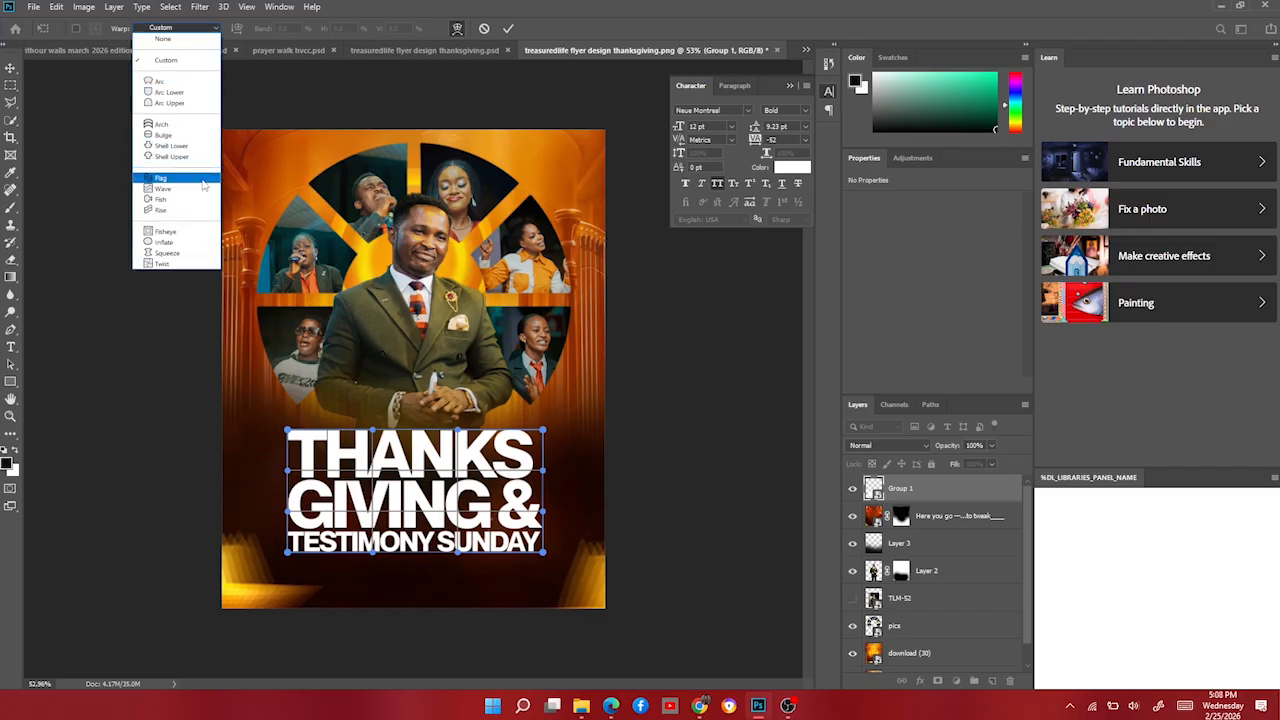
{"action": "left_click", "coordinate": [203, 178]}
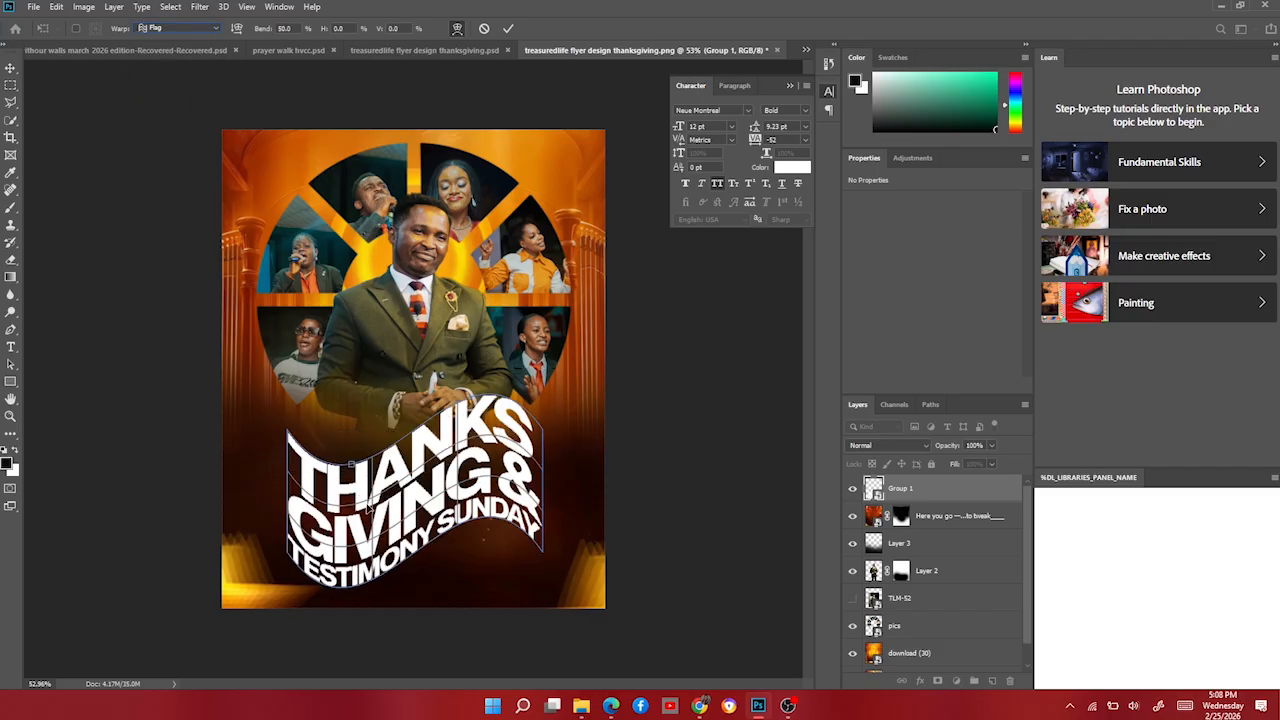
{"action": "left_click_drag", "start_coordinate": [351, 466], "coordinate": [351, 440]}
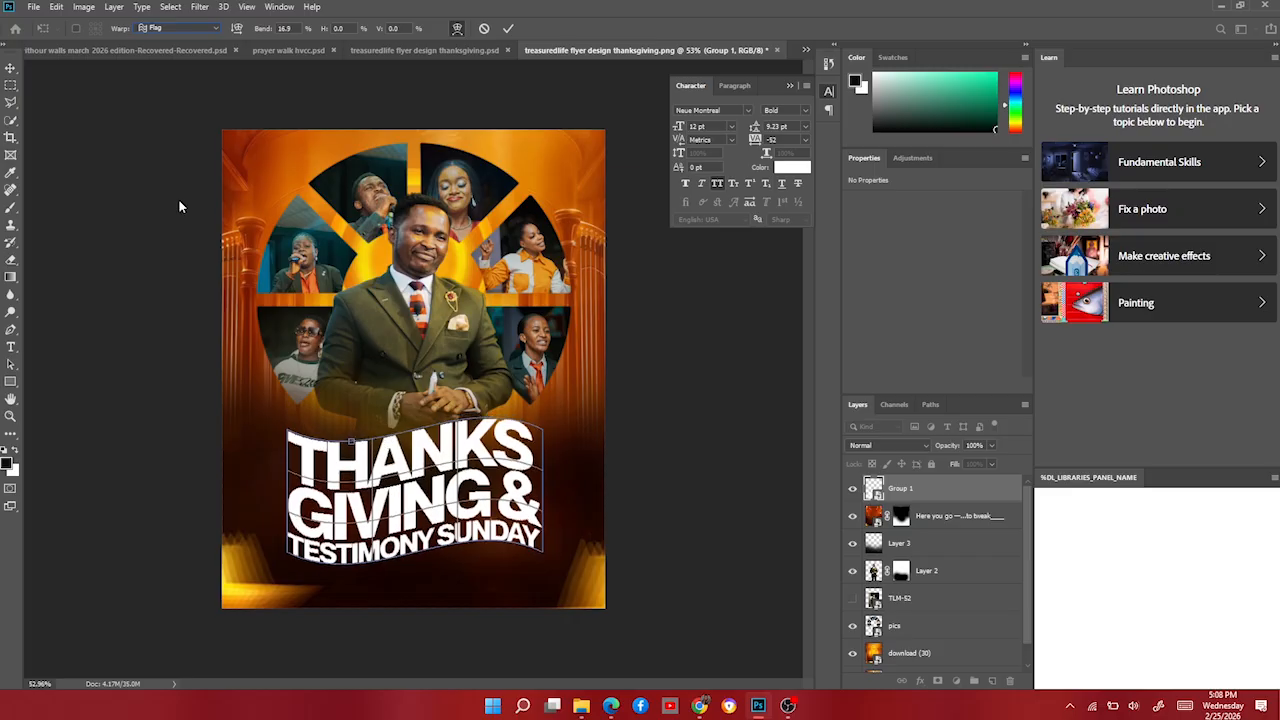
{"action": "left_click", "coordinate": [9, 70]}
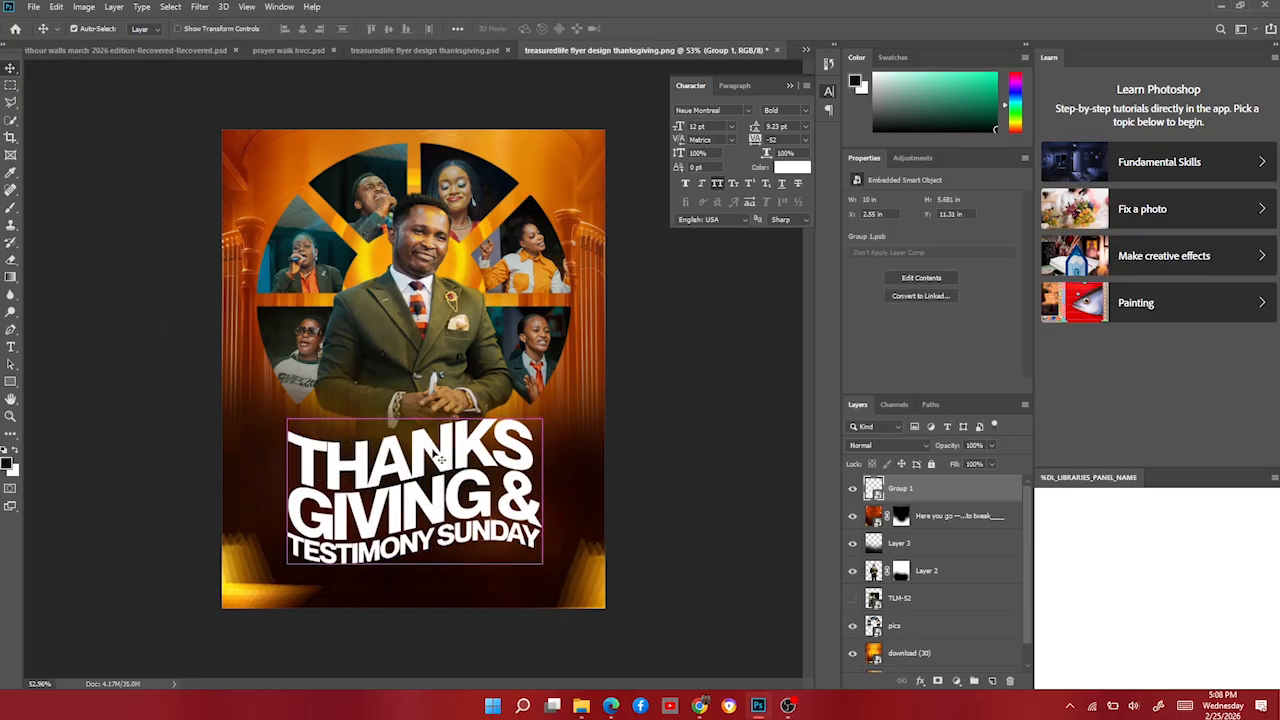
Resize the headline to about 93% and raise it higher under the pastor.
{"action": "key", "text": "ctrl+t"}
{"action": "left_click_drag", "start_coordinate": [415, 395], "coordinate": [412, 418]}
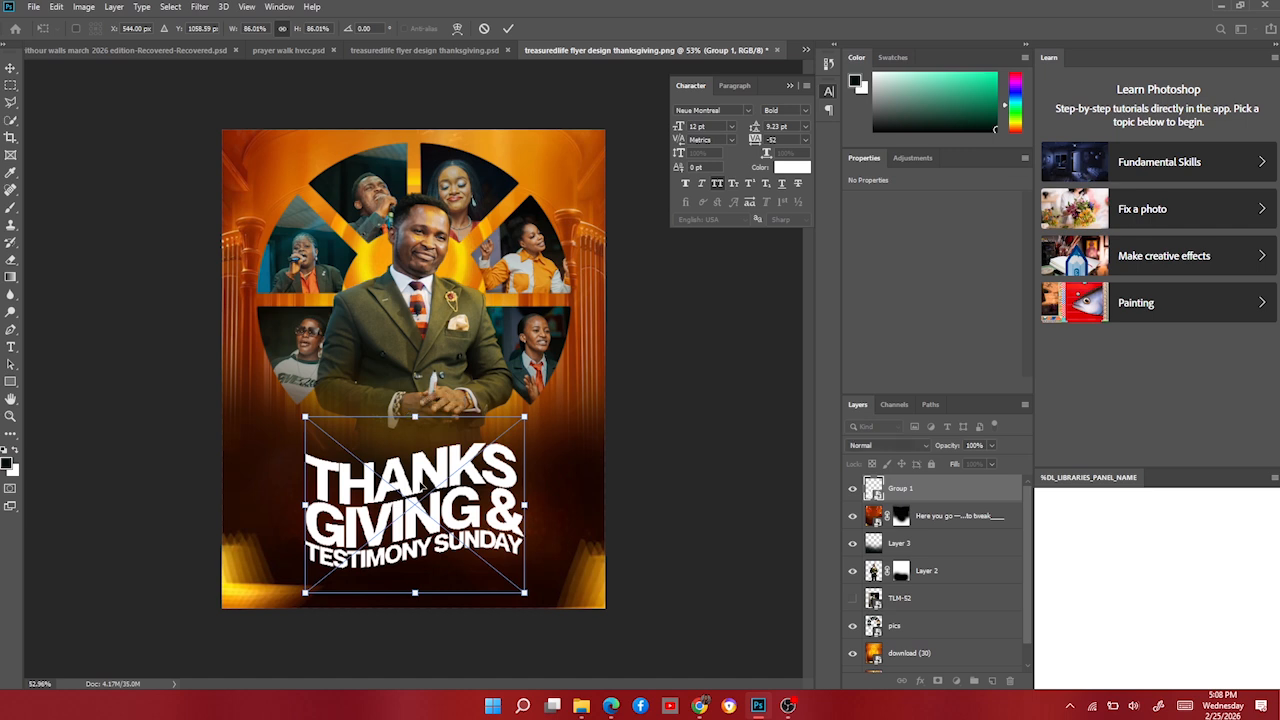
{"action": "left_click_drag", "start_coordinate": [422, 485], "coordinate": [420, 438]}
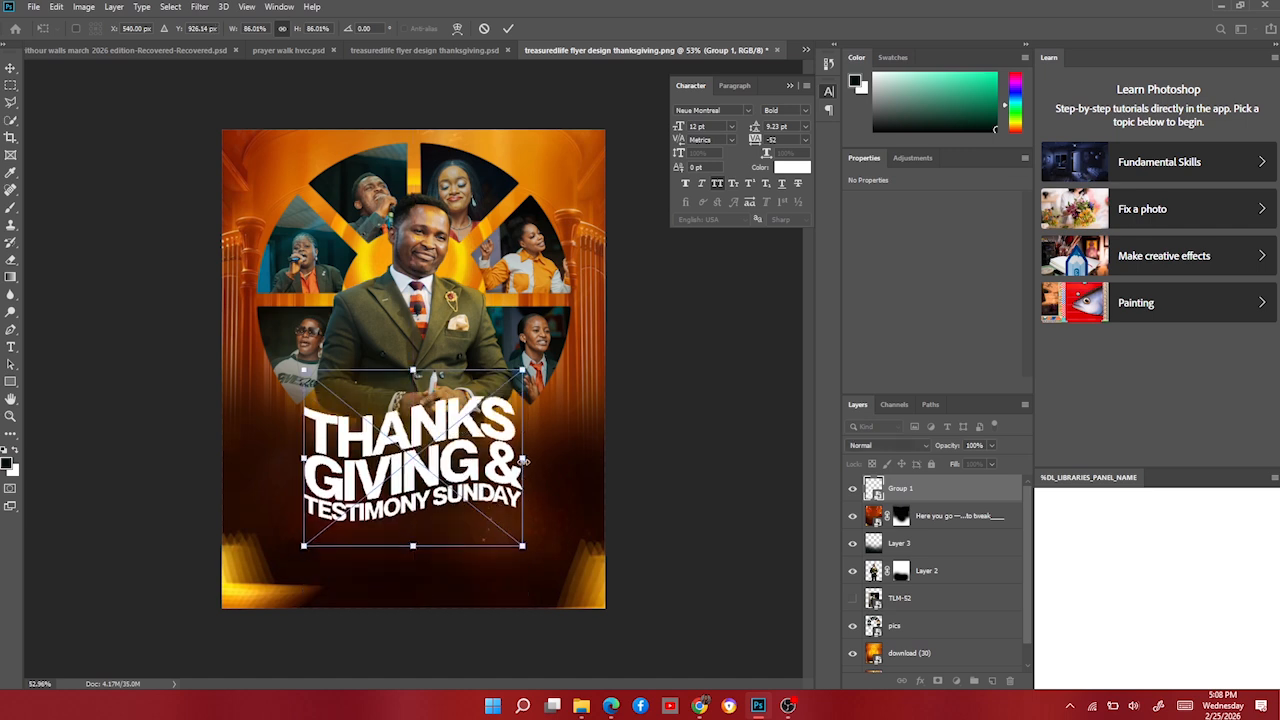
{"action": "left_click_drag", "start_coordinate": [522, 461], "coordinate": [494, 453]}
{"action": "key", "text": "Return"}
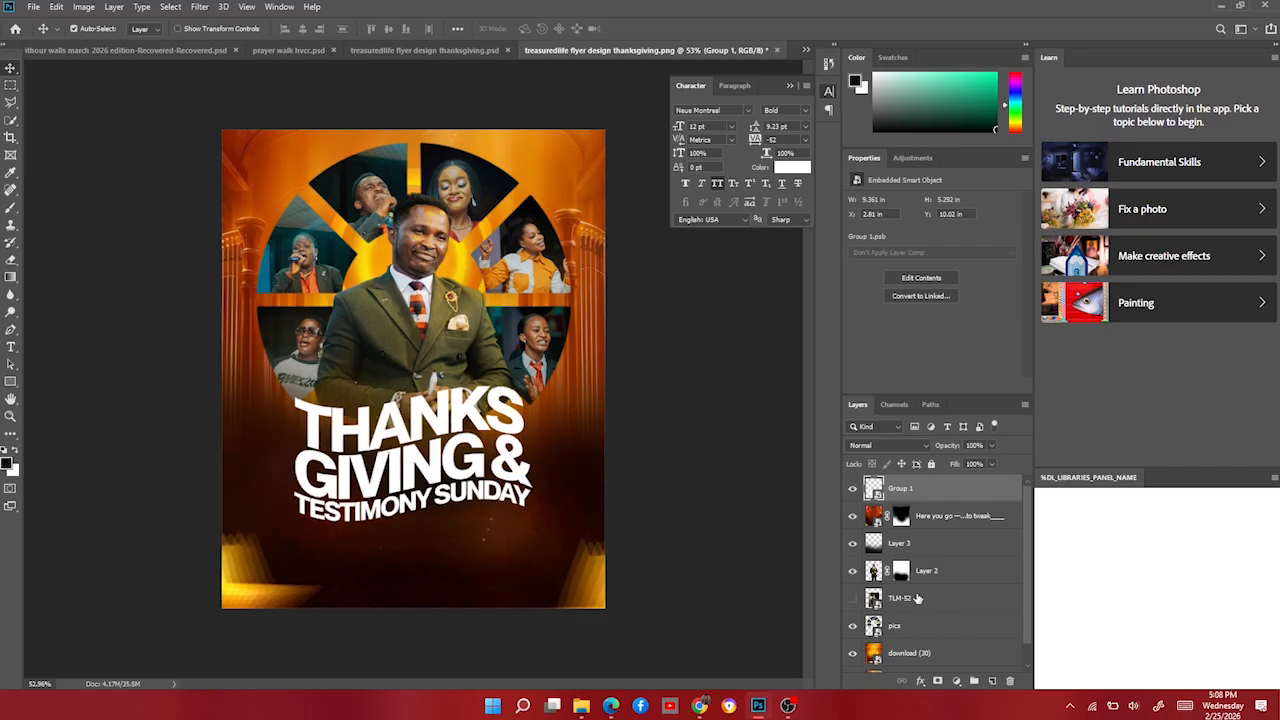
{"action": "left_click", "coordinate": [901, 571]}
{"action": "key", "text": "b"}
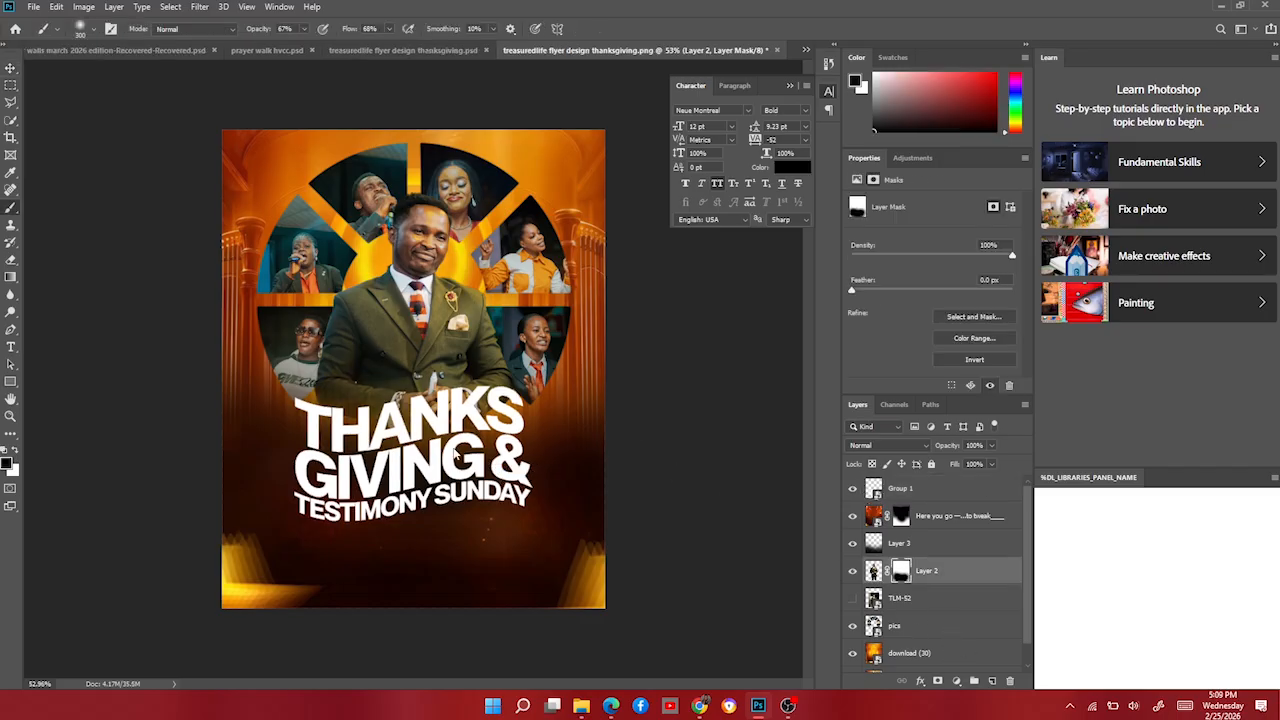
{"action": "left_click", "coordinate": [10, 67]}
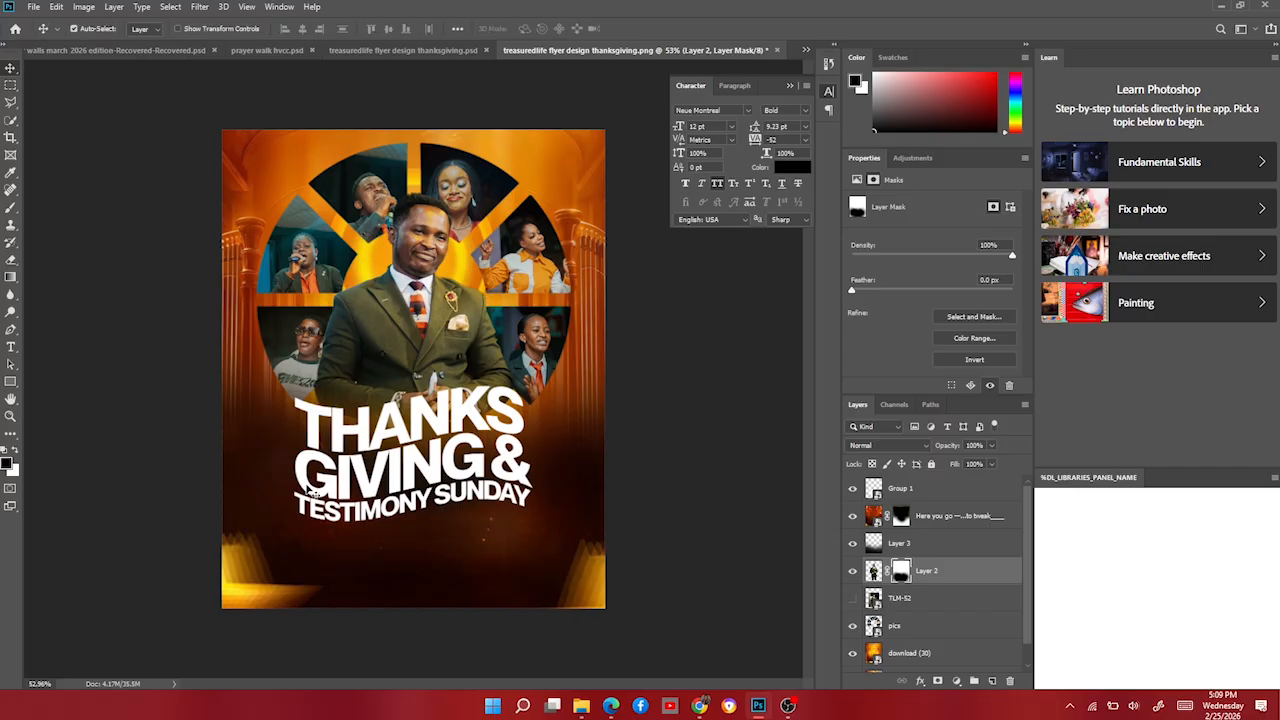
{"action": "scroll", "coordinate": [394, 480], "scroll_direction": "down", "scroll_amount": 4}
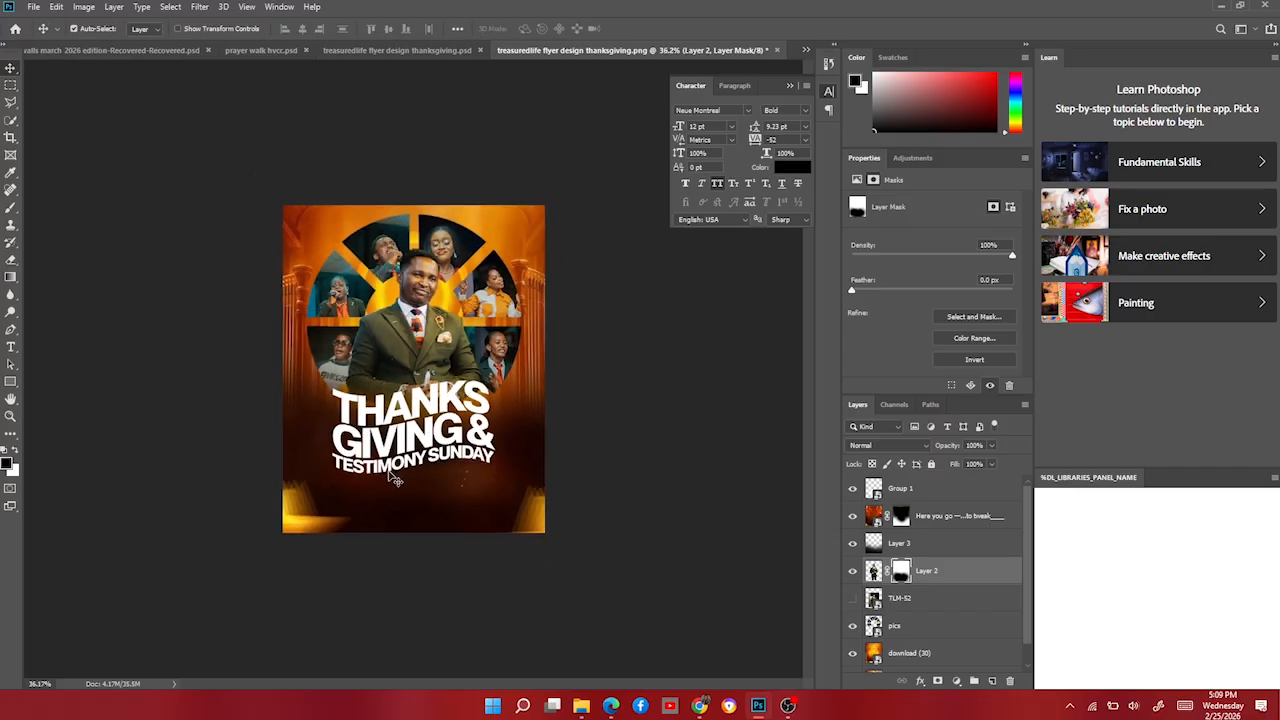
{"action": "scroll", "coordinate": [396, 482], "scroll_direction": "up", "scroll_amount": 7}
{"action": "scroll", "coordinate": [429, 563], "scroll_direction": "down", "scroll_amount": 3}
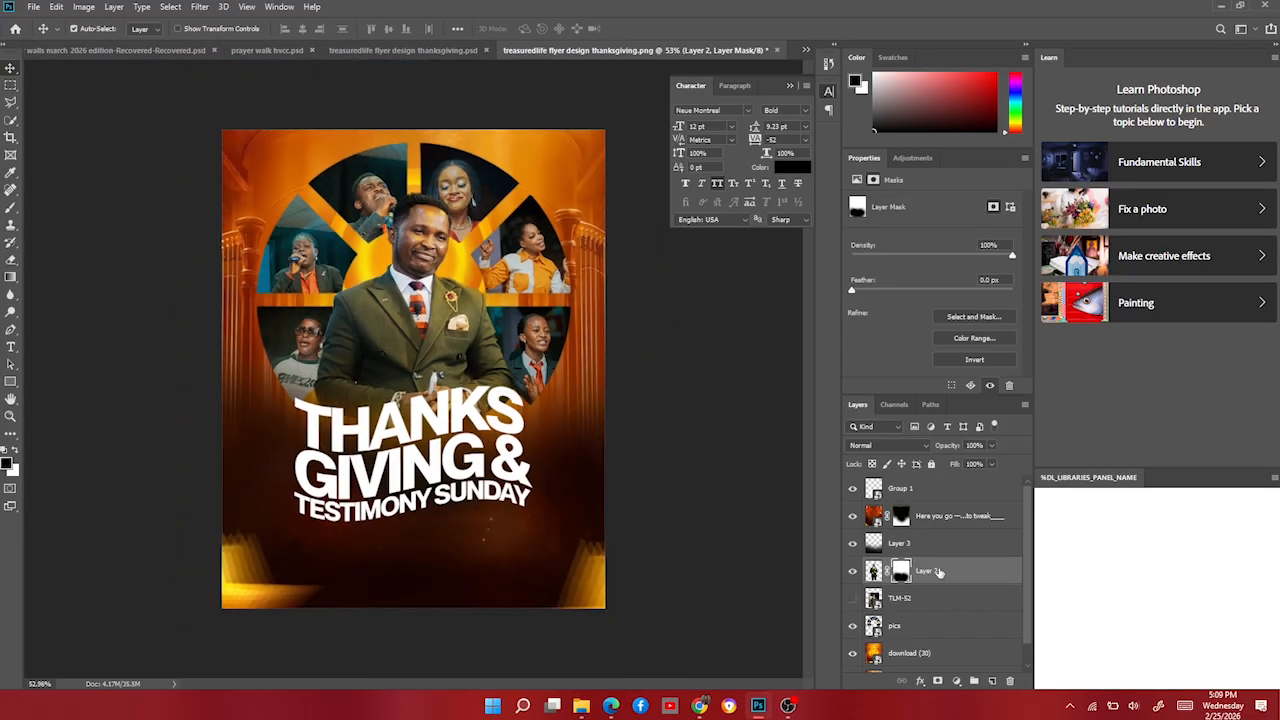
{"action": "left_click", "coordinate": [937, 495]}
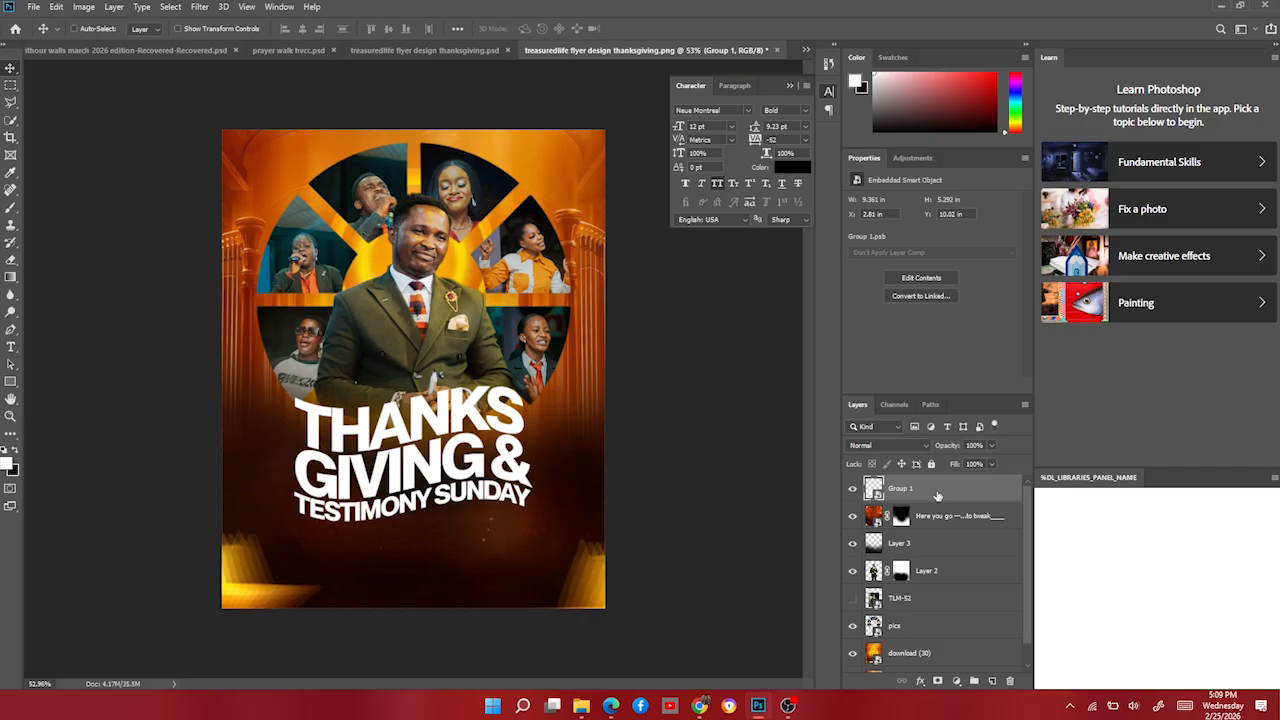
Duplicate Group 1 and apply a spin Radial Blur to the original beneath the copy.
{"action": "key", "text": "ctrl+j"}
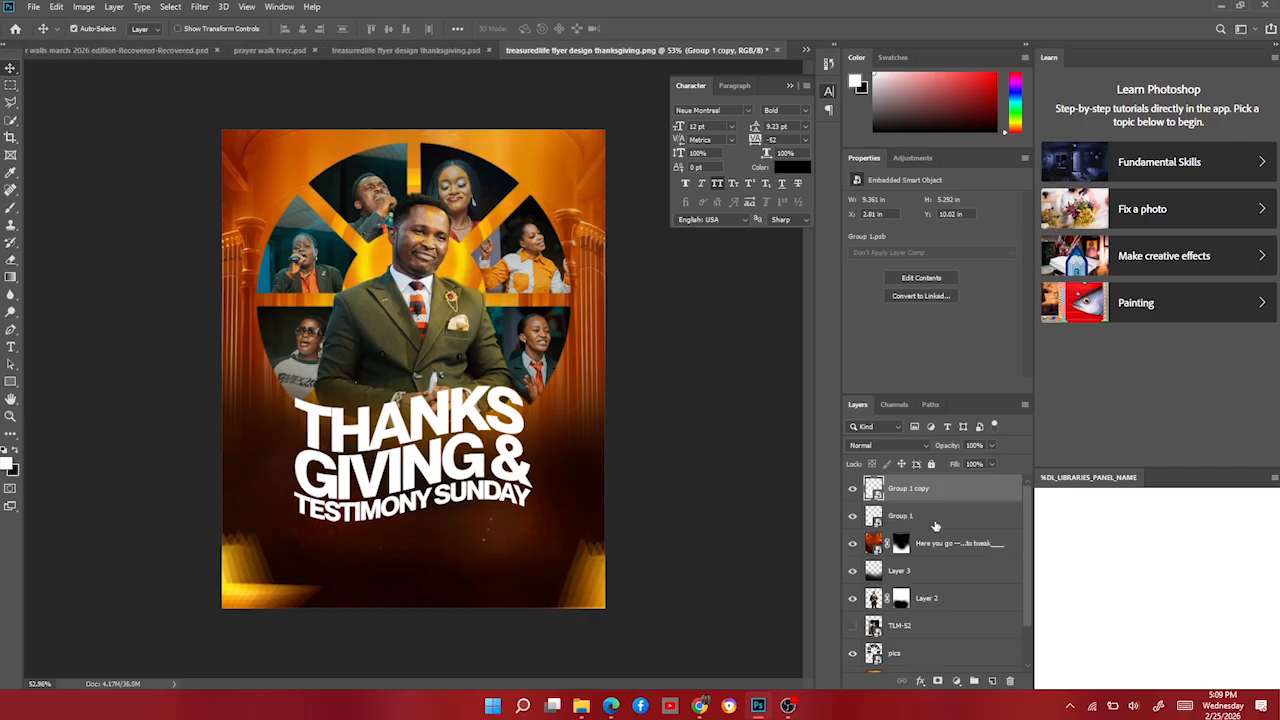
{"action": "left_click", "coordinate": [935, 522]}
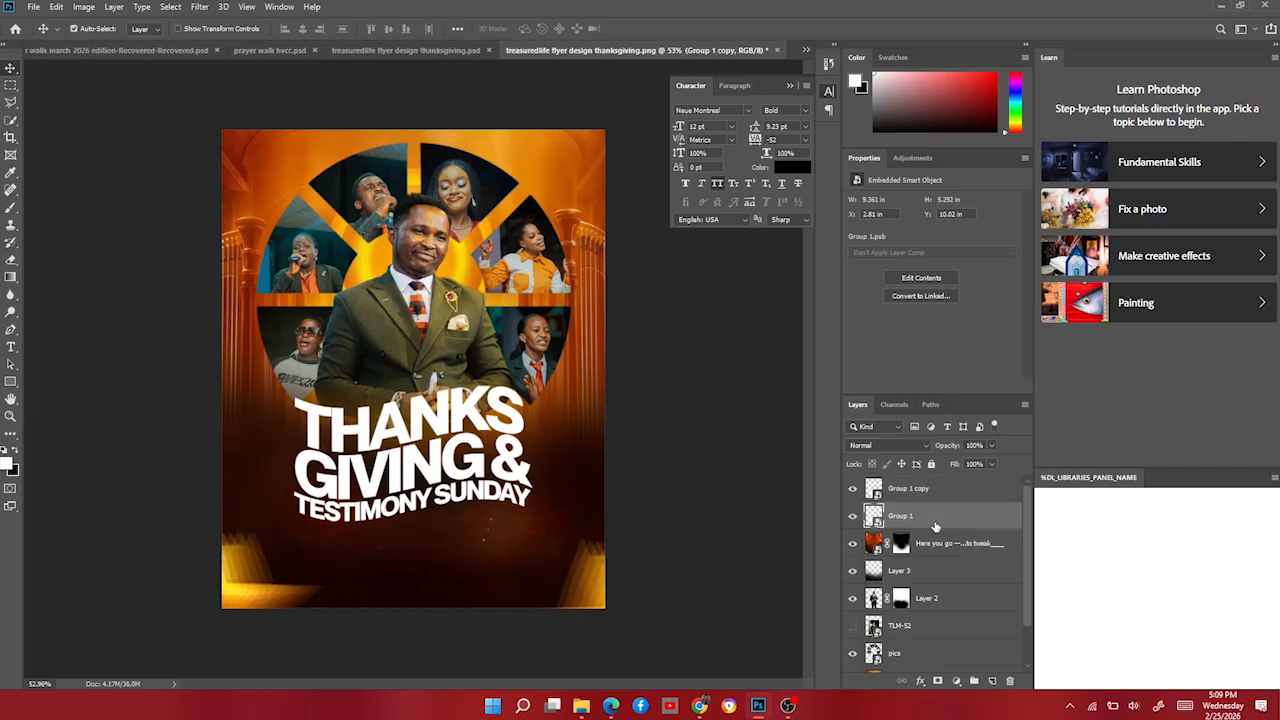
{"action": "left_click", "coordinate": [199, 7]}
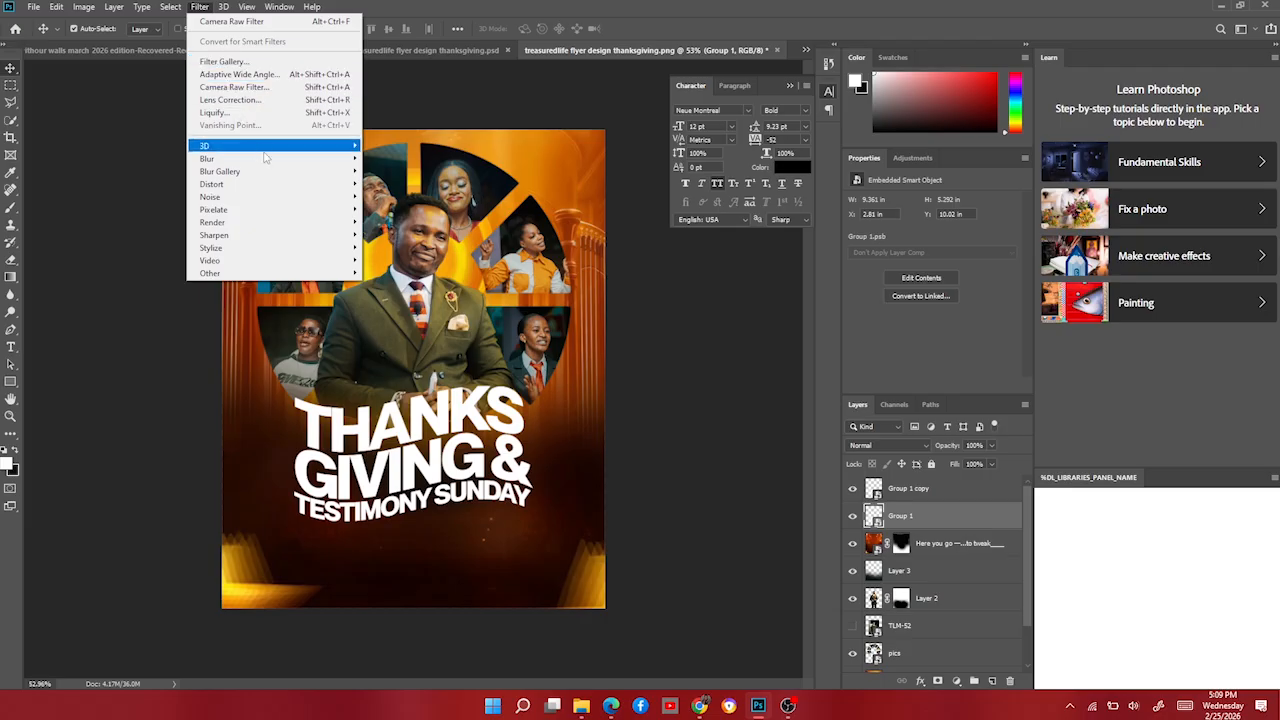
{"action": "mouse_move", "coordinate": [266, 158]}
{"action": "left_click", "coordinate": [392, 247]}
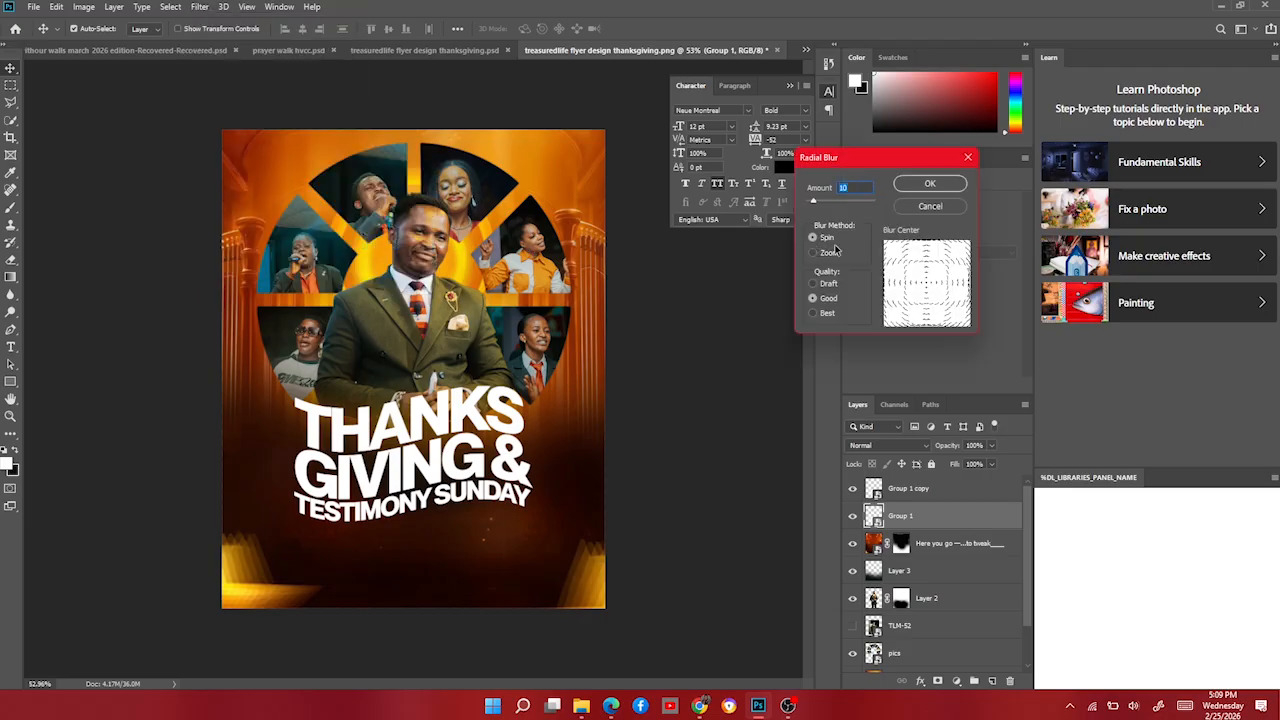
{"action": "left_click", "coordinate": [944, 187]}
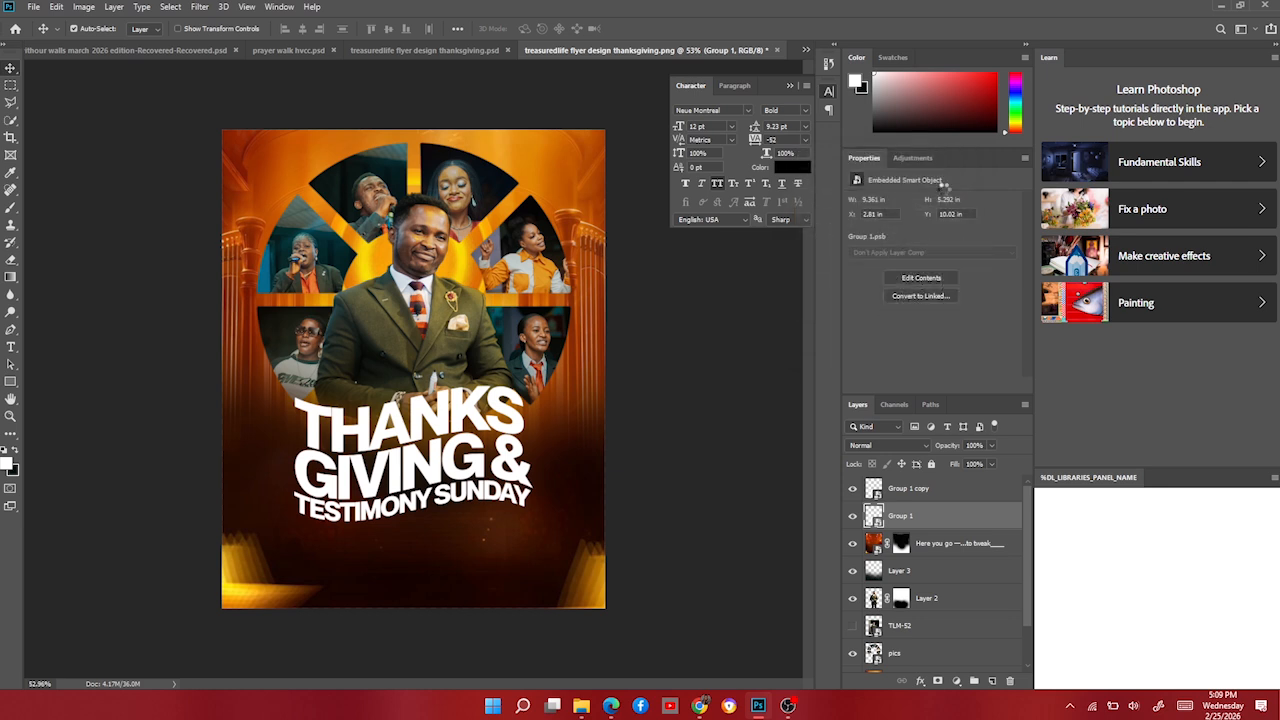
Place the torn white paper PNG into the flyer, move it to the bottom and shrink it.
{"action": "left_click", "coordinate": [581, 706]}
{"action": "scroll", "coordinate": [775, 450], "scroll_direction": "down", "scroll_amount": 10}
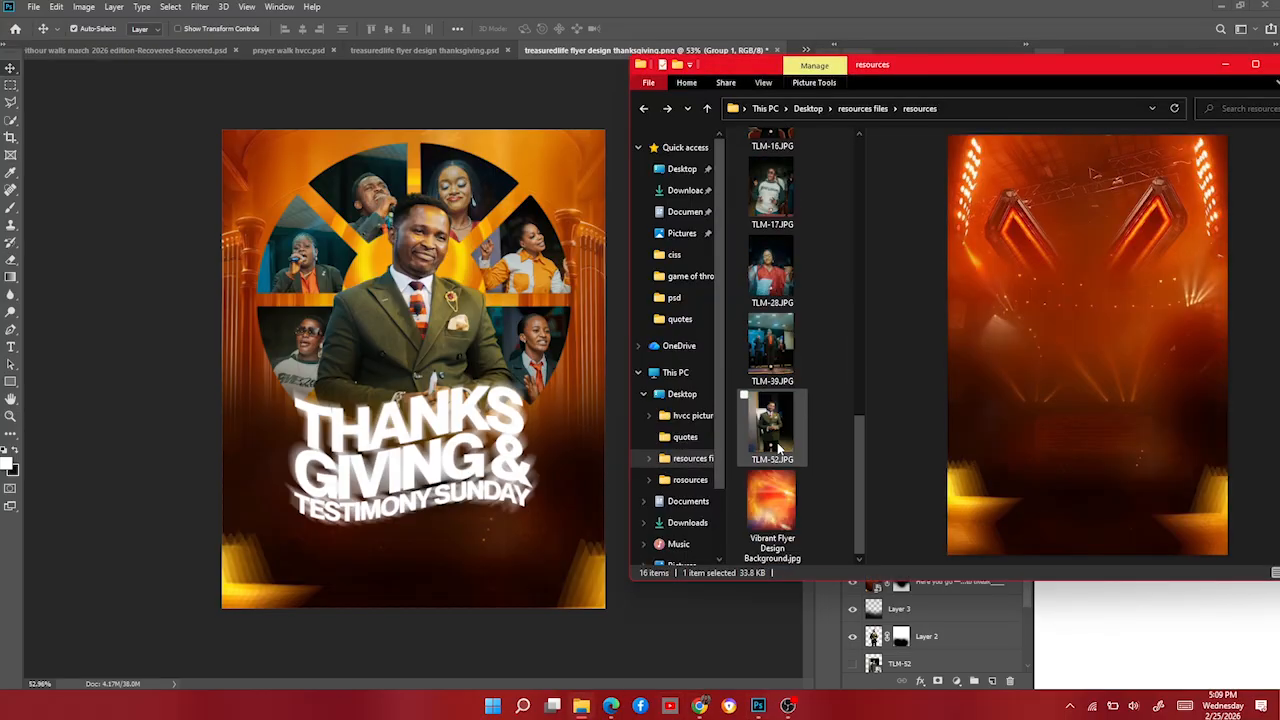
{"action": "scroll", "coordinate": [778, 450], "scroll_direction": "up", "scroll_amount": 3}
{"action": "left_click", "coordinate": [788, 313]}
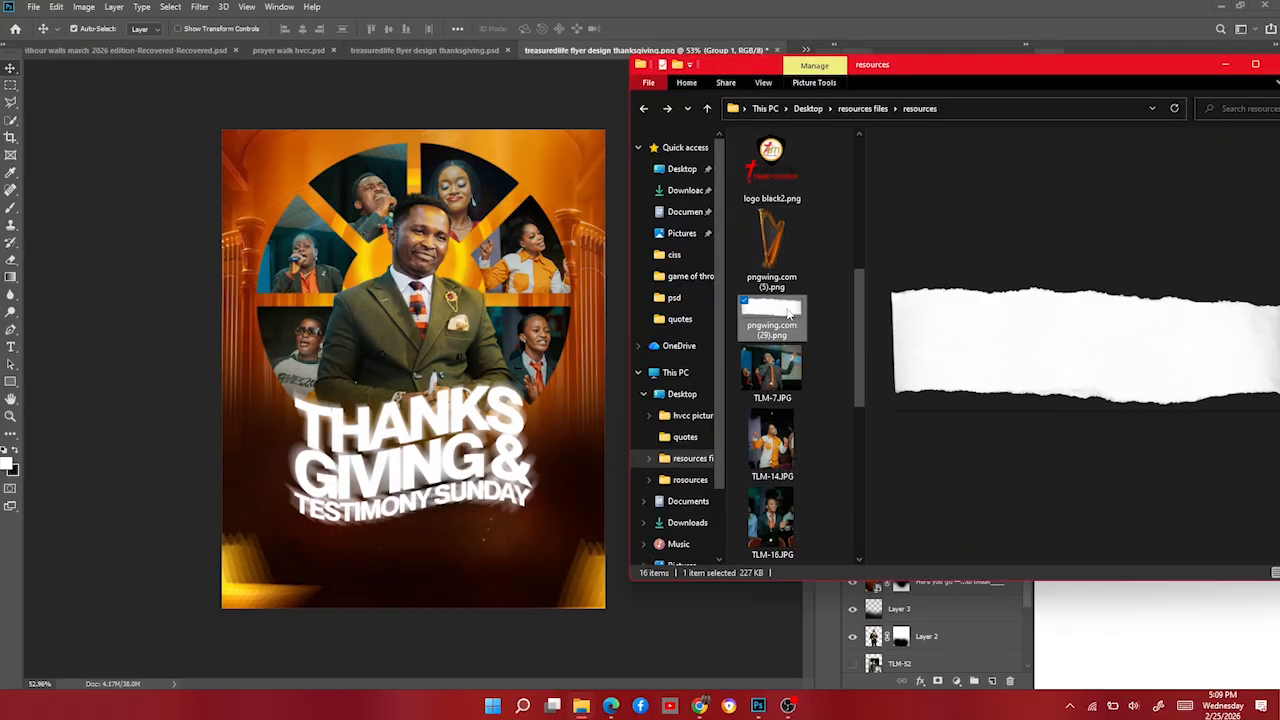
{"action": "left_click_drag", "start_coordinate": [776, 317], "coordinate": [452, 539]}
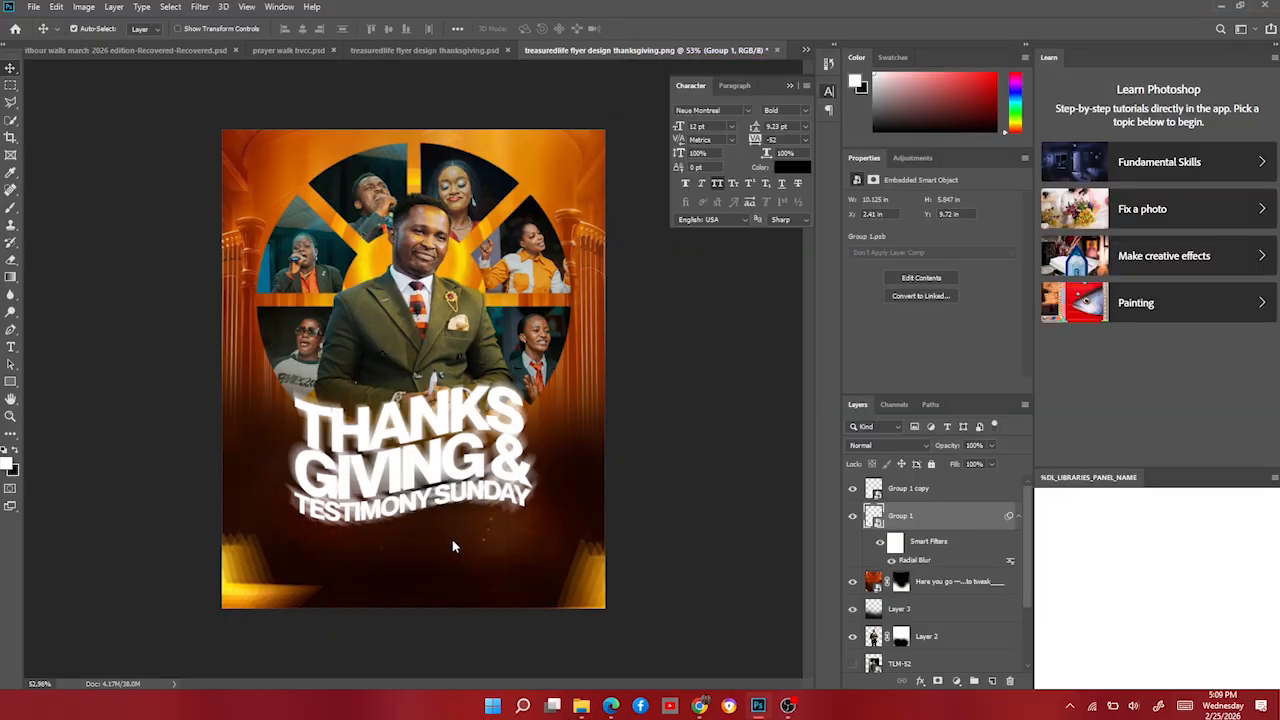
{"action": "left_click_drag", "start_coordinate": [457, 394], "coordinate": [466, 528]}
{"action": "left_click_drag", "start_coordinate": [227, 537], "coordinate": [404, 536]}
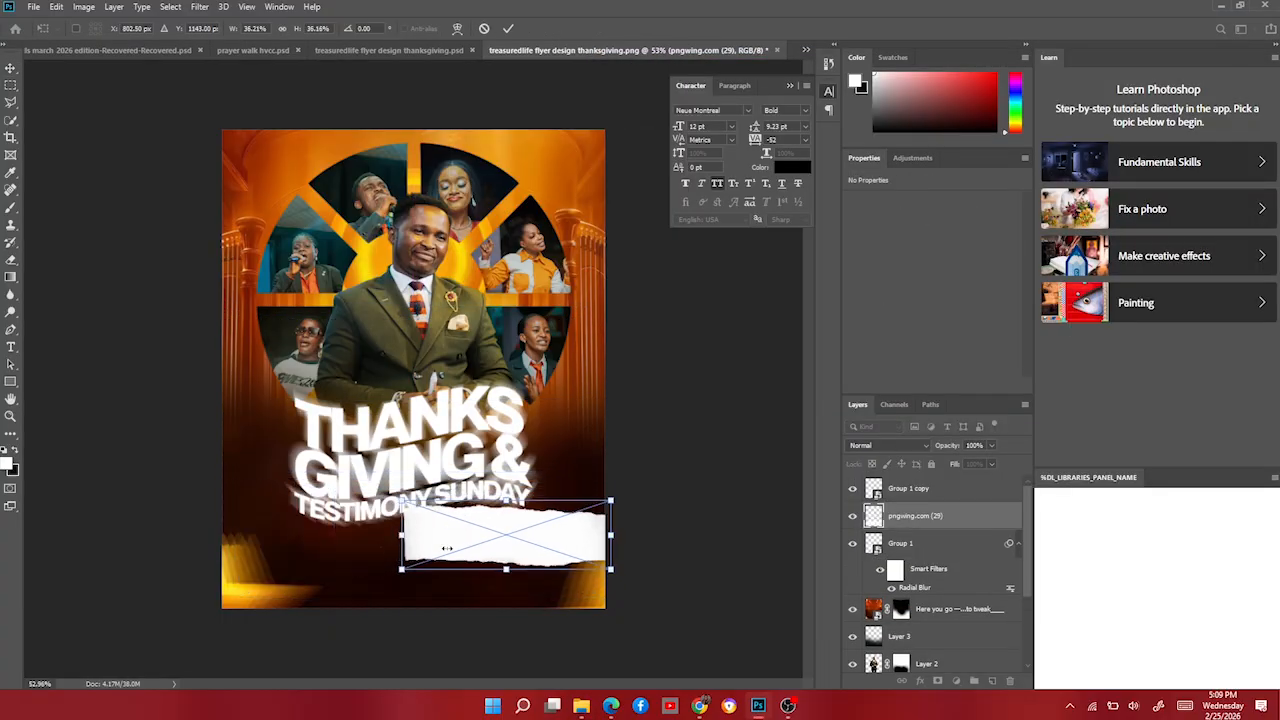
Flip the strip horizontally, fine-tune its size and position, then narrow the copy beside it.
{"action": "right_click", "coordinate": [482, 557]}
{"action": "left_click", "coordinate": [500, 532]}
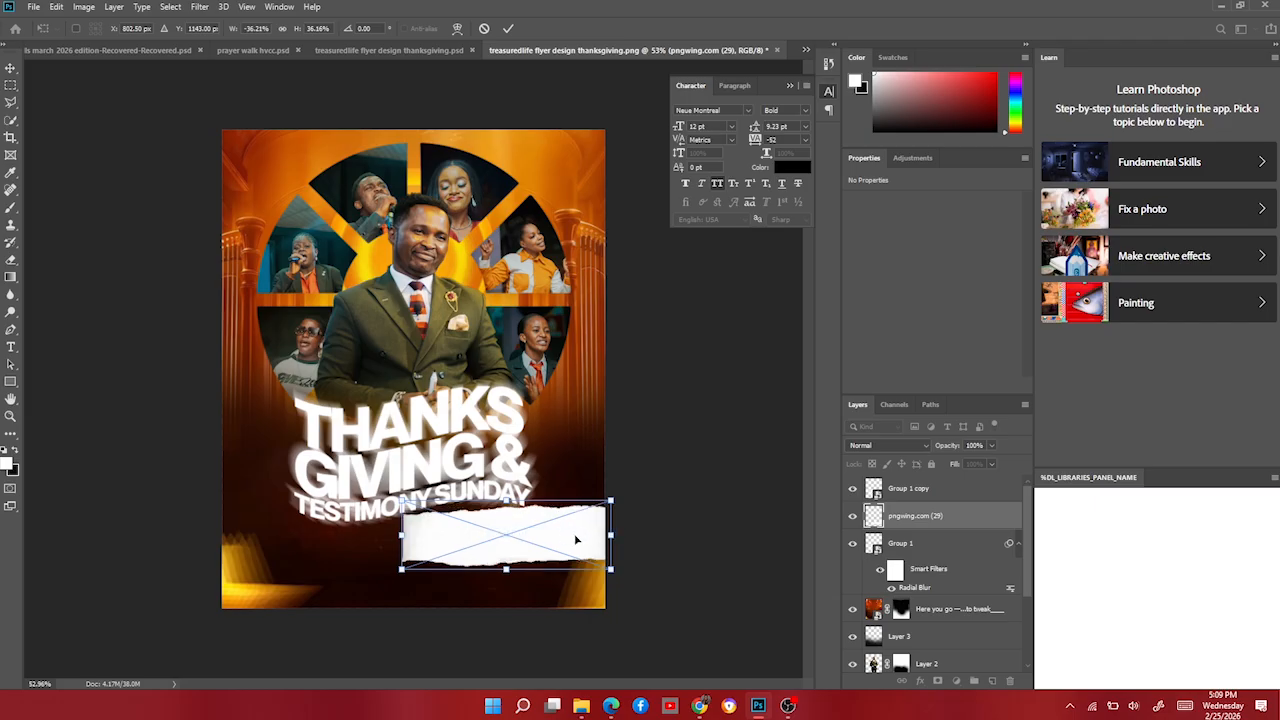
{"action": "left_click_drag", "start_coordinate": [577, 540], "coordinate": [539, 561]}
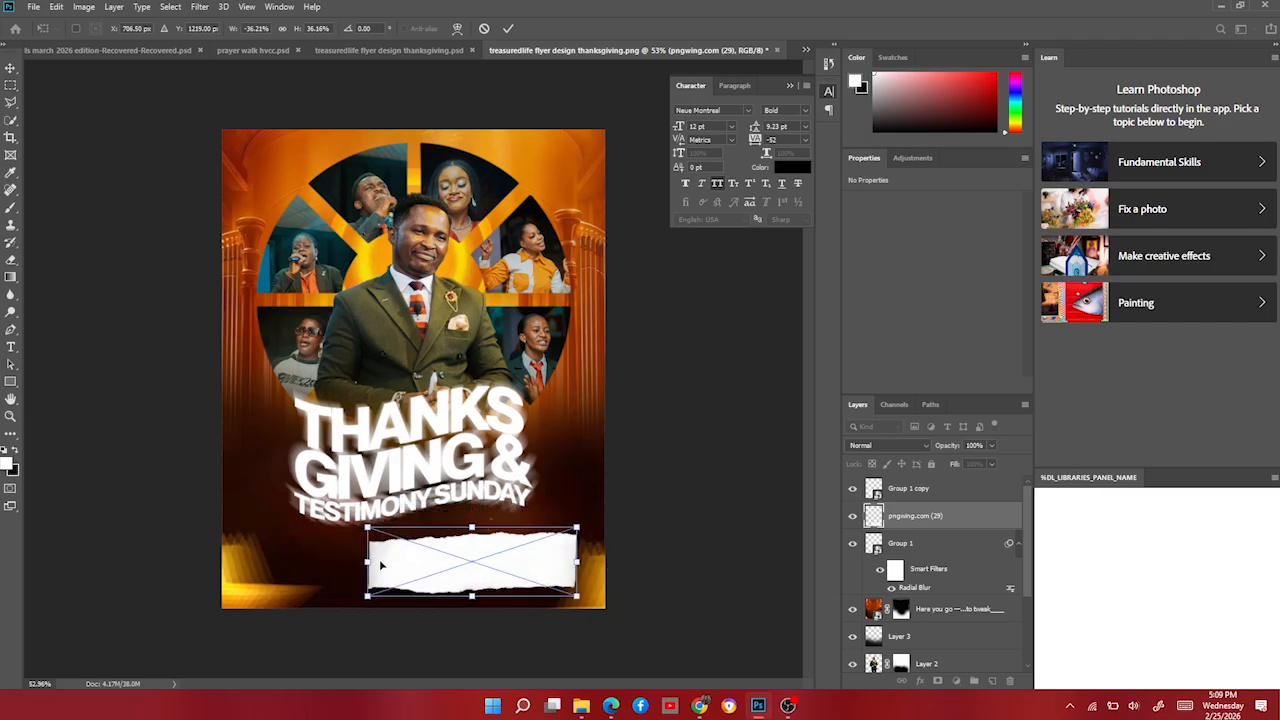
{"action": "left_click_drag", "start_coordinate": [368, 563], "coordinate": [398, 562]}
{"action": "left_click_drag", "start_coordinate": [485, 533], "coordinate": [365, 571]}
{"action": "double_click", "coordinate": [493, 558]}
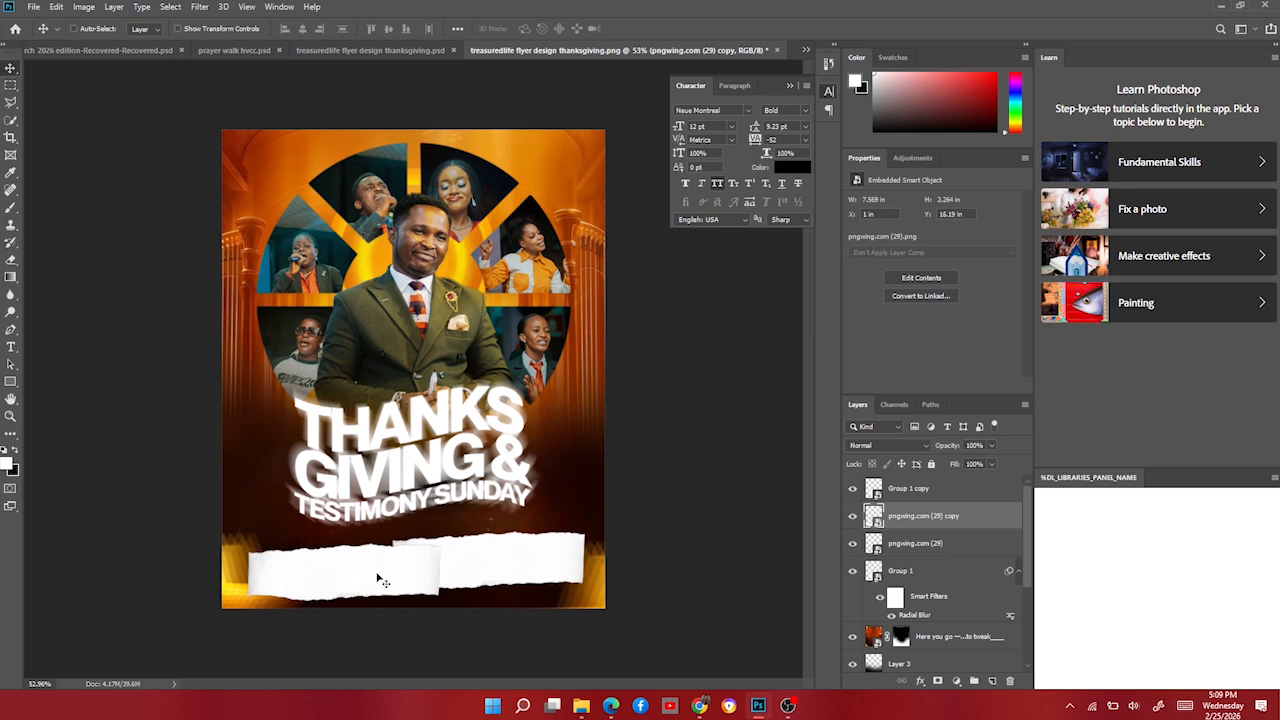
{"action": "key", "text": "ctrl+t"}
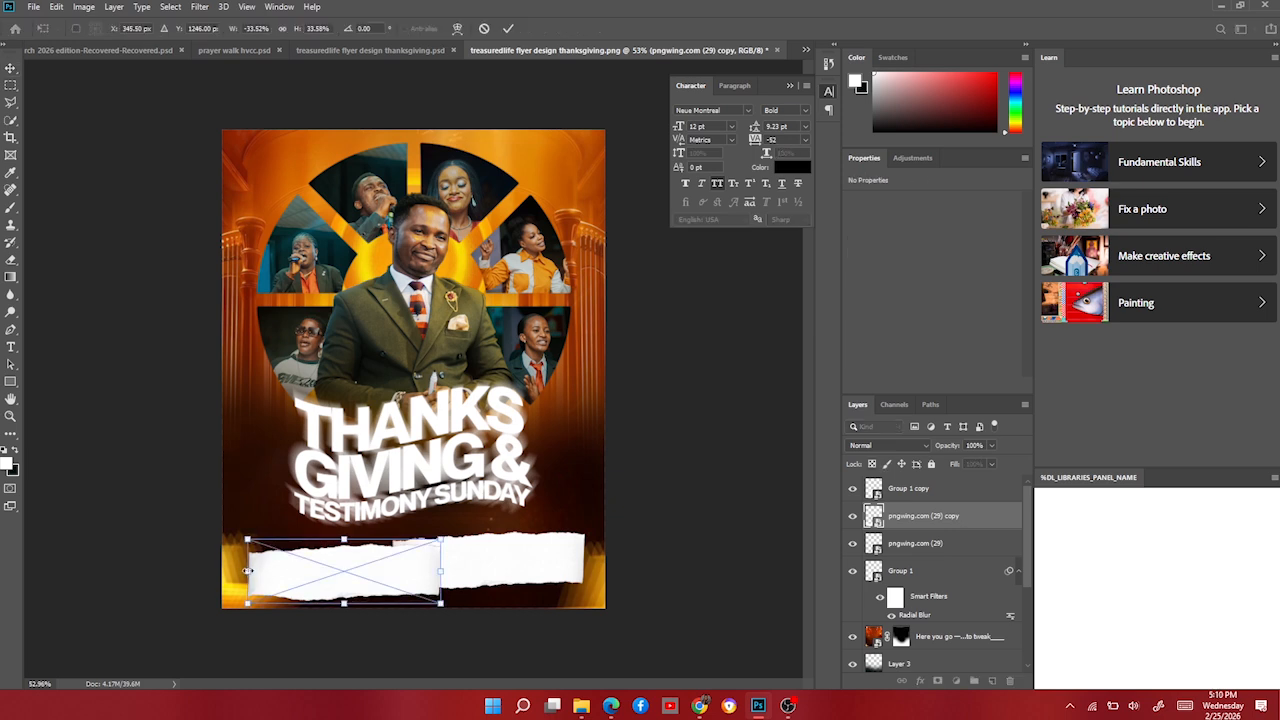
{"action": "left_click_drag", "start_coordinate": [246, 571], "coordinate": [364, 580]}
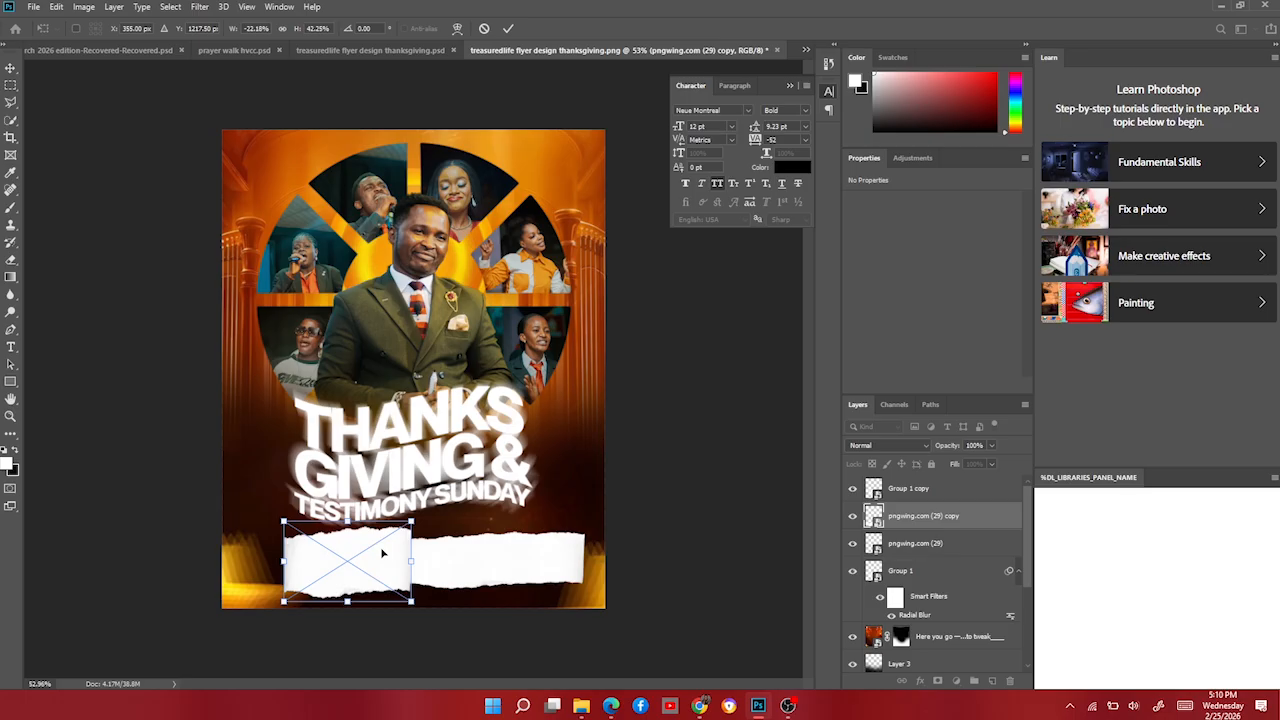
{"action": "key", "text": "Return"}
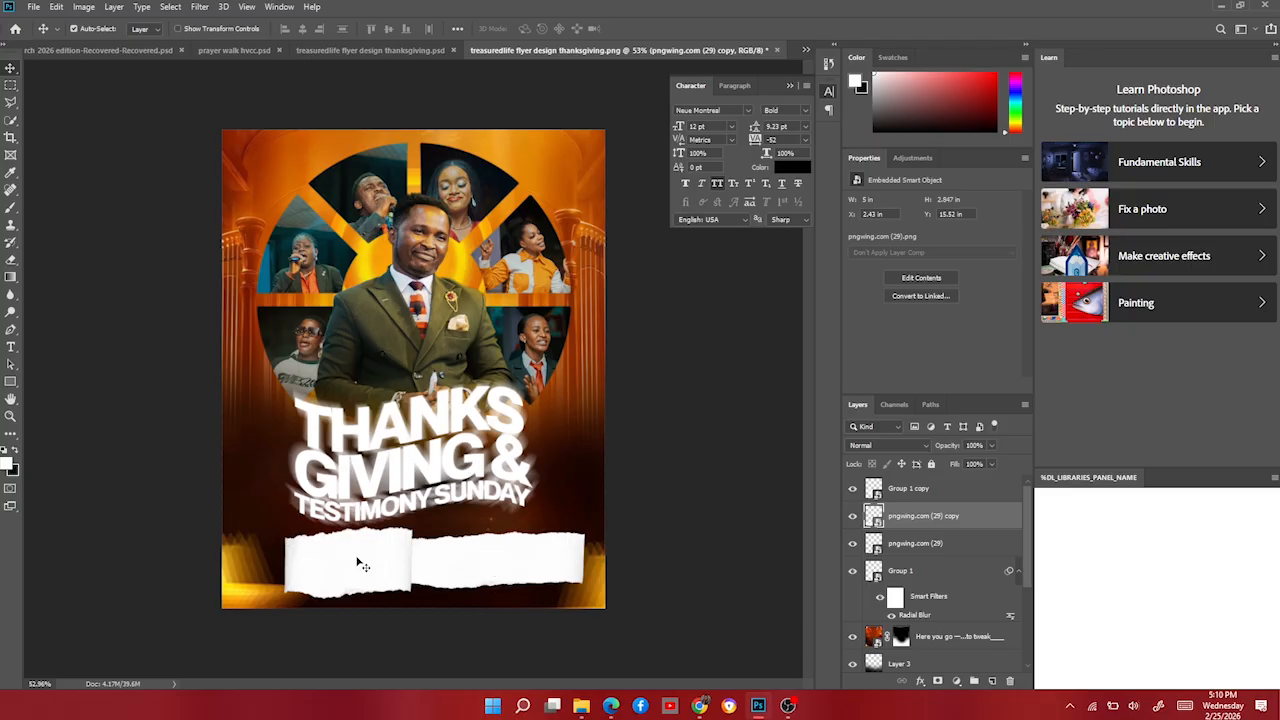
Try colour and gradient overlays on the strip copy, then cancel without keeping them.
{"action": "right_click", "coordinate": [946, 510]}
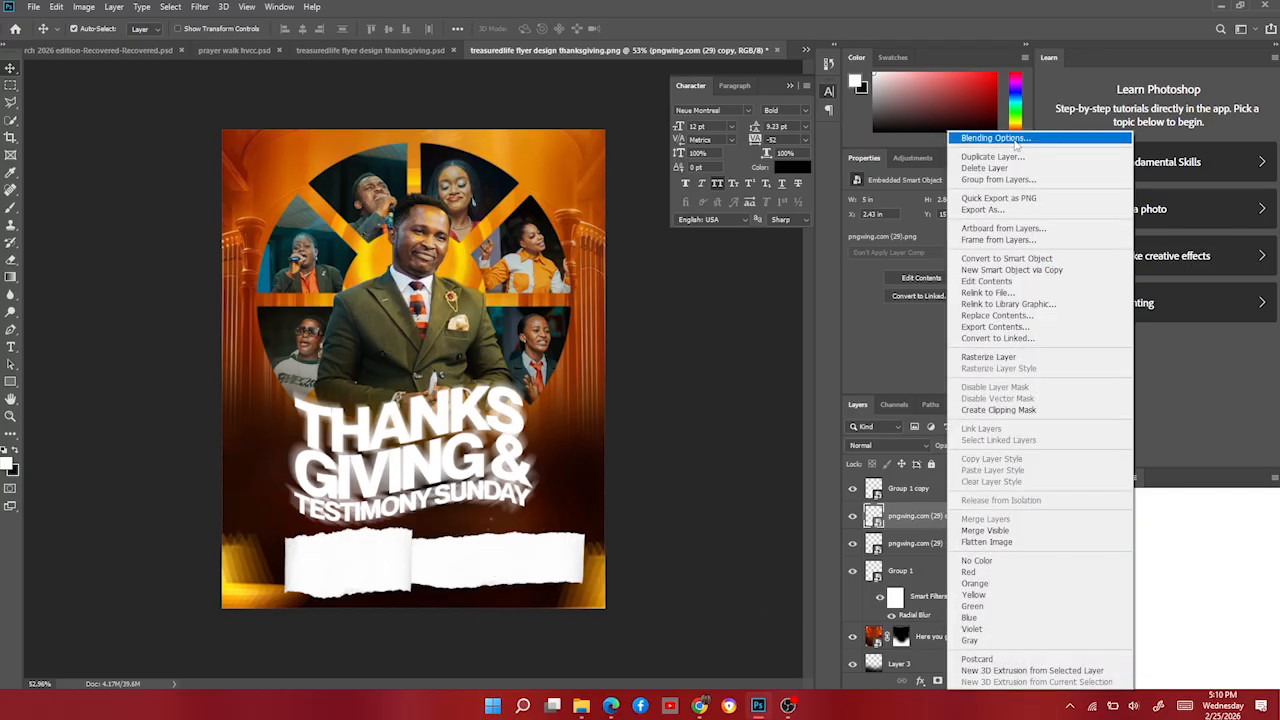
{"action": "left_click", "coordinate": [1012, 140]}
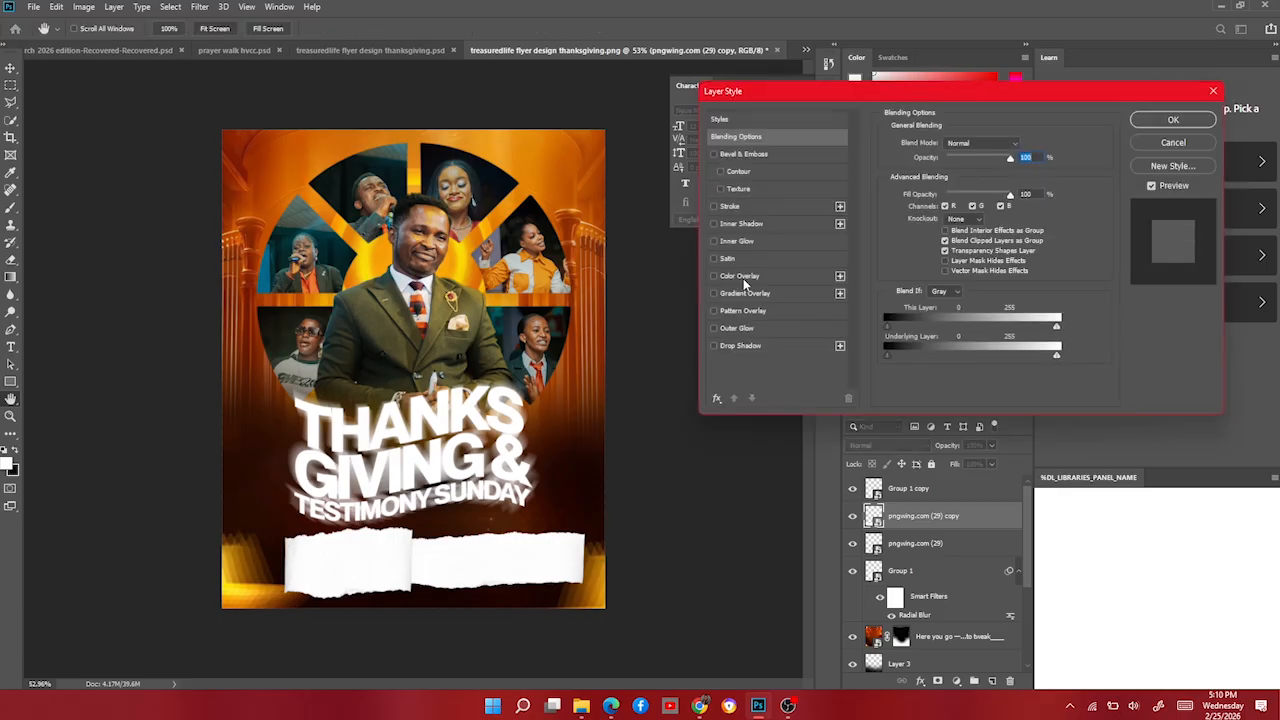
{"action": "left_click", "coordinate": [754, 274]}
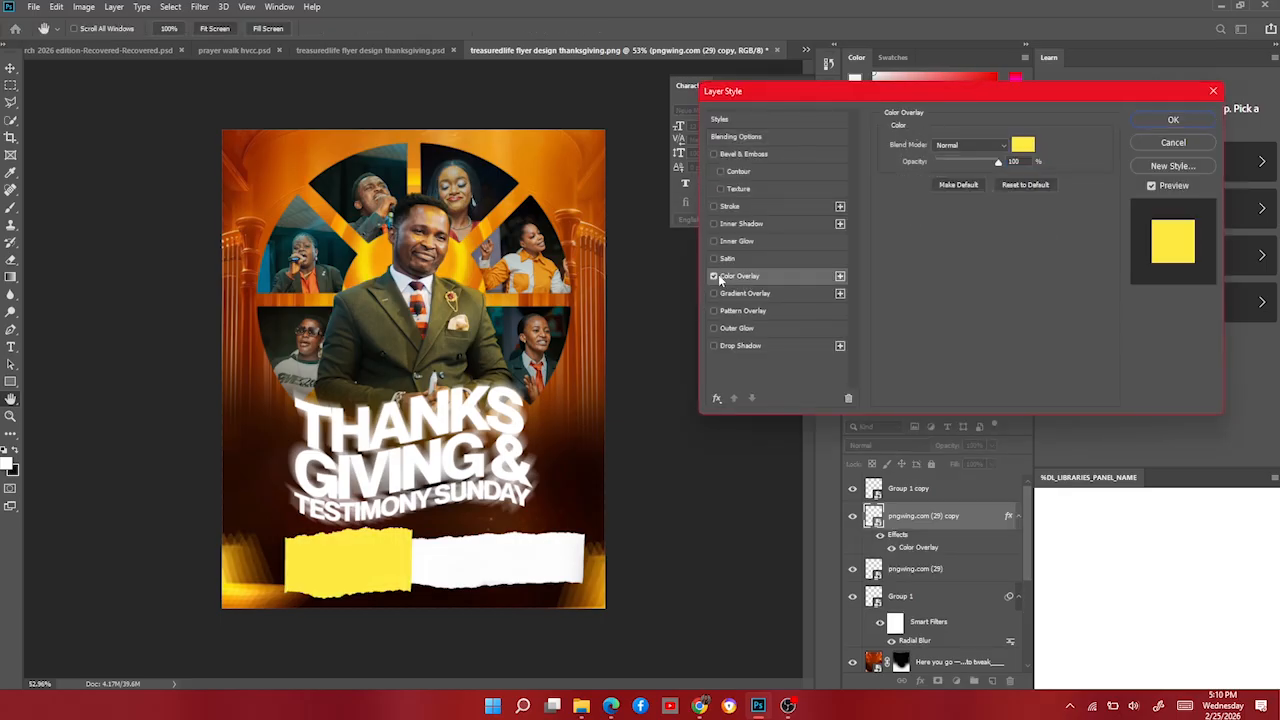
{"action": "left_click", "coordinate": [714, 276]}
{"action": "left_click", "coordinate": [741, 294]}
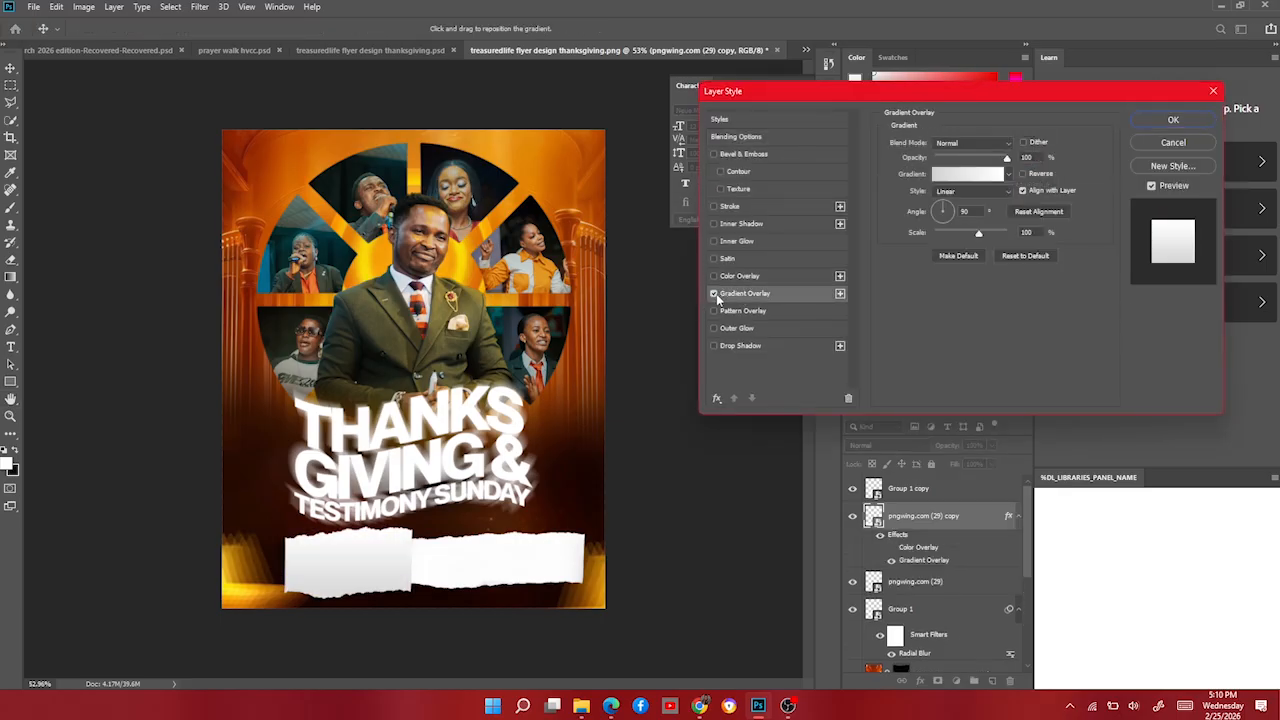
{"action": "left_click", "coordinate": [714, 294]}
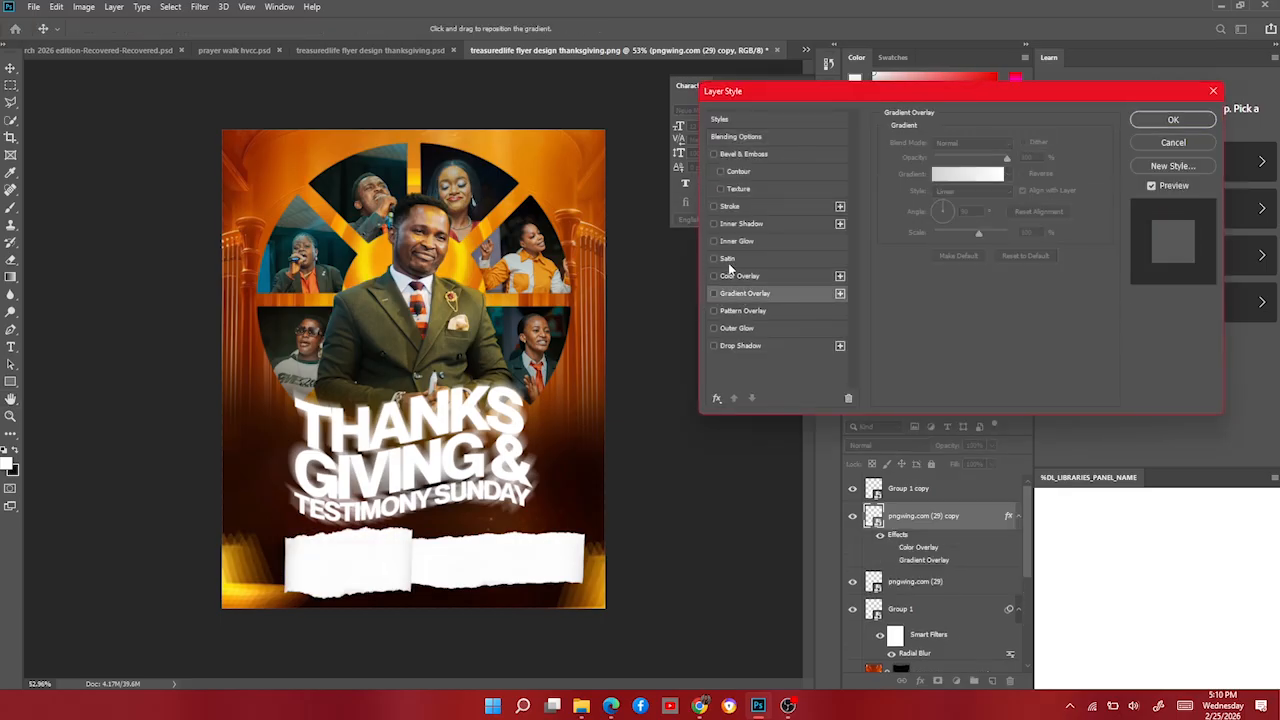
{"action": "left_click", "coordinate": [1212, 92]}
Give the pngwing.com (29) strip a yellow Color Overlay.
{"action": "left_click", "coordinate": [880, 546]}
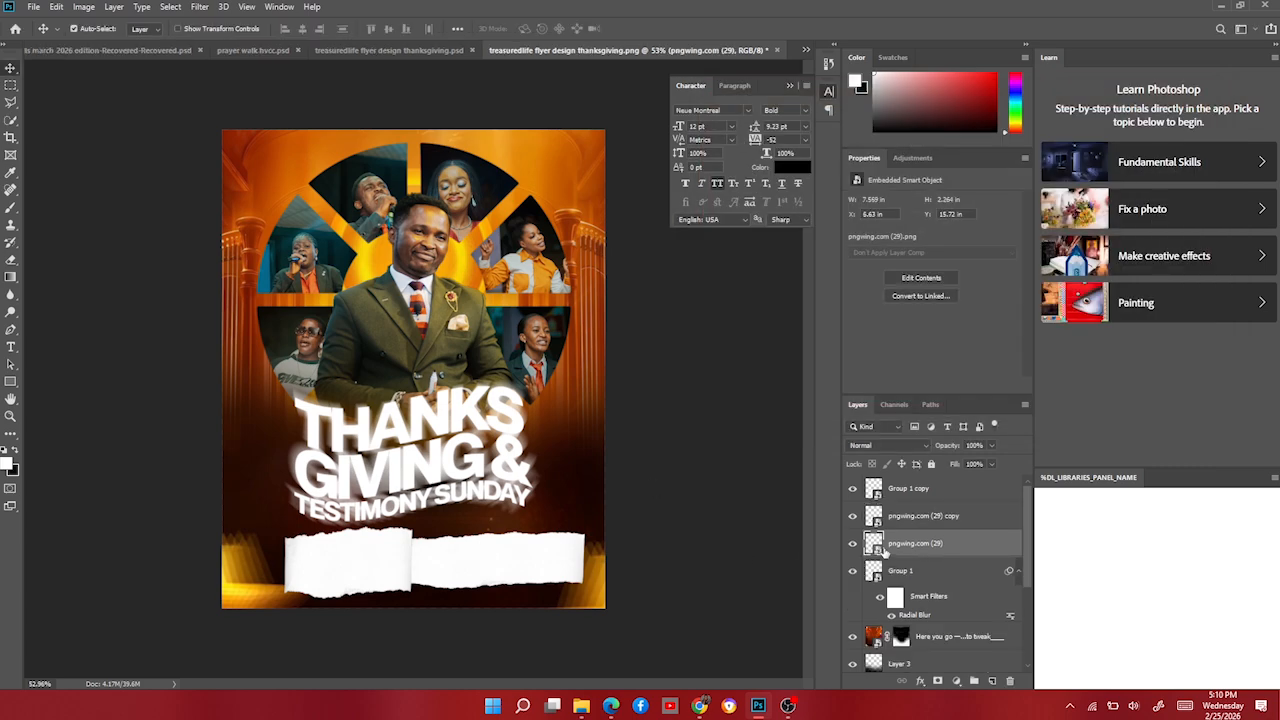
{"action": "right_click", "coordinate": [909, 550]}
{"action": "key", "text": "Escape"}
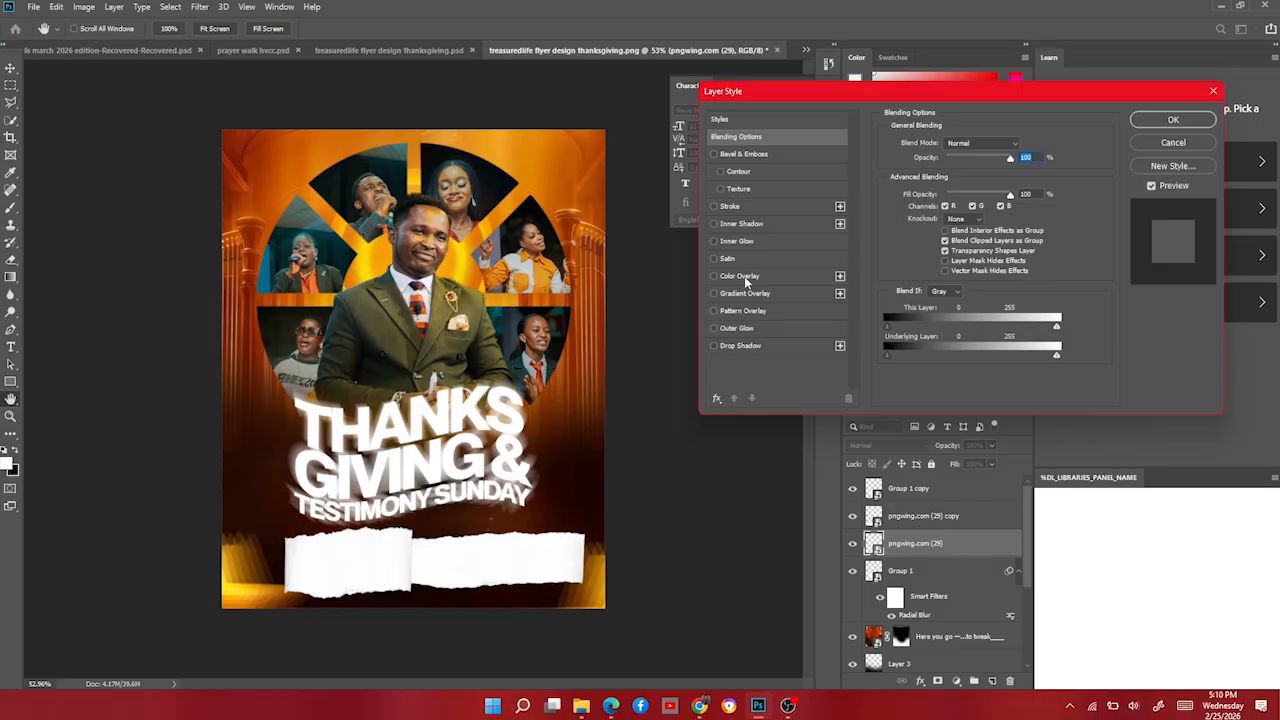
{"action": "left_click", "coordinate": [744, 276]}
{"action": "left_click", "coordinate": [1172, 120]}
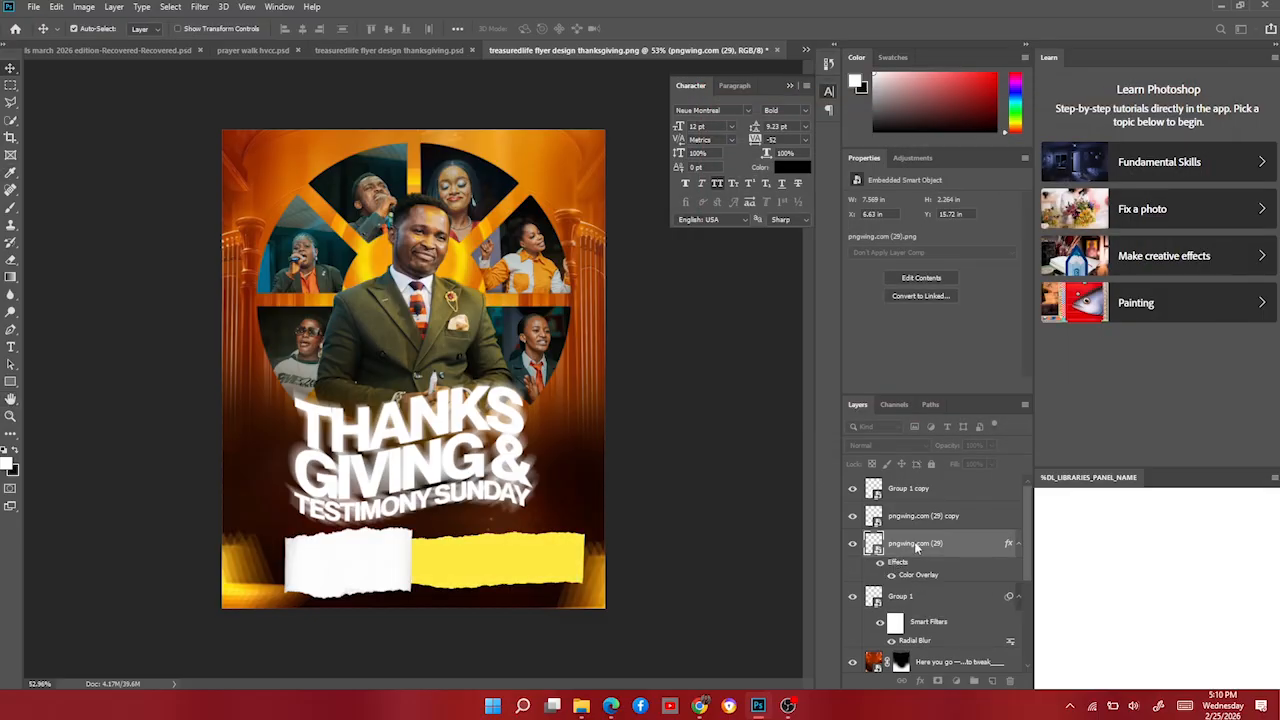
Give the pngwing.com (29) copy strip a white Color Overlay.
{"action": "left_click", "coordinate": [936, 516]}
{"action": "right_click", "coordinate": [936, 516]}
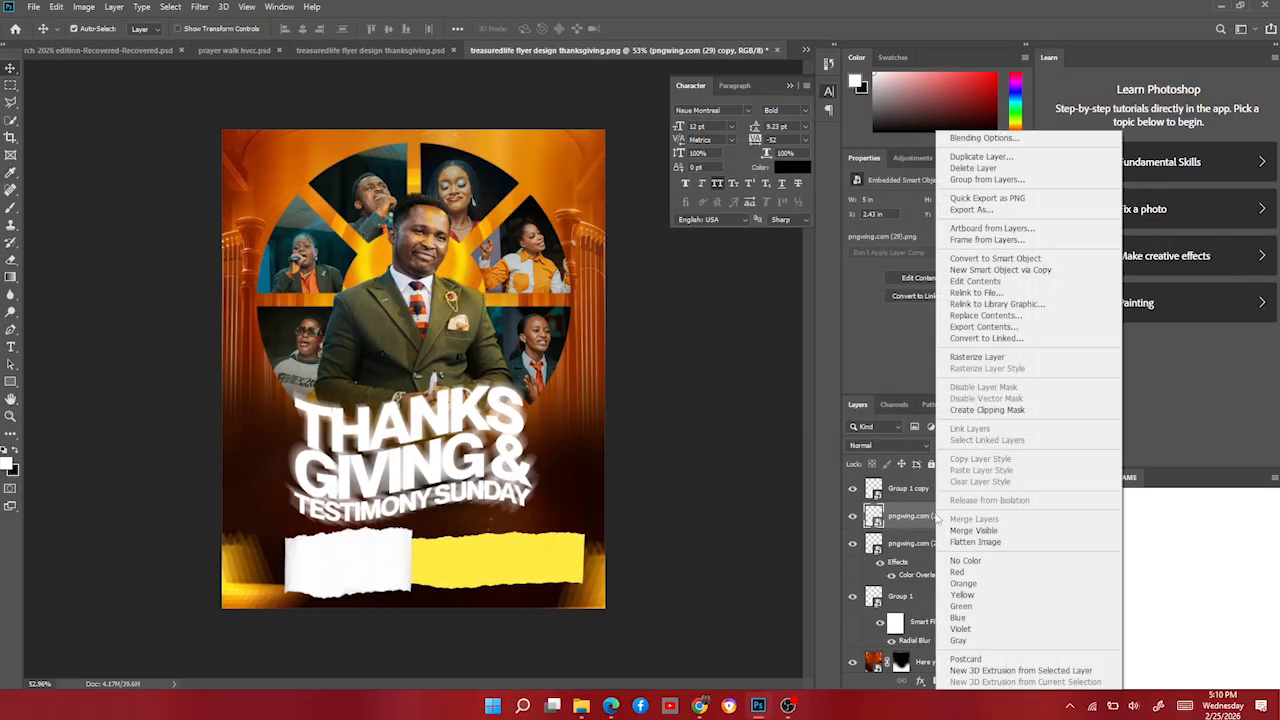
{"action": "left_click", "coordinate": [1018, 138]}
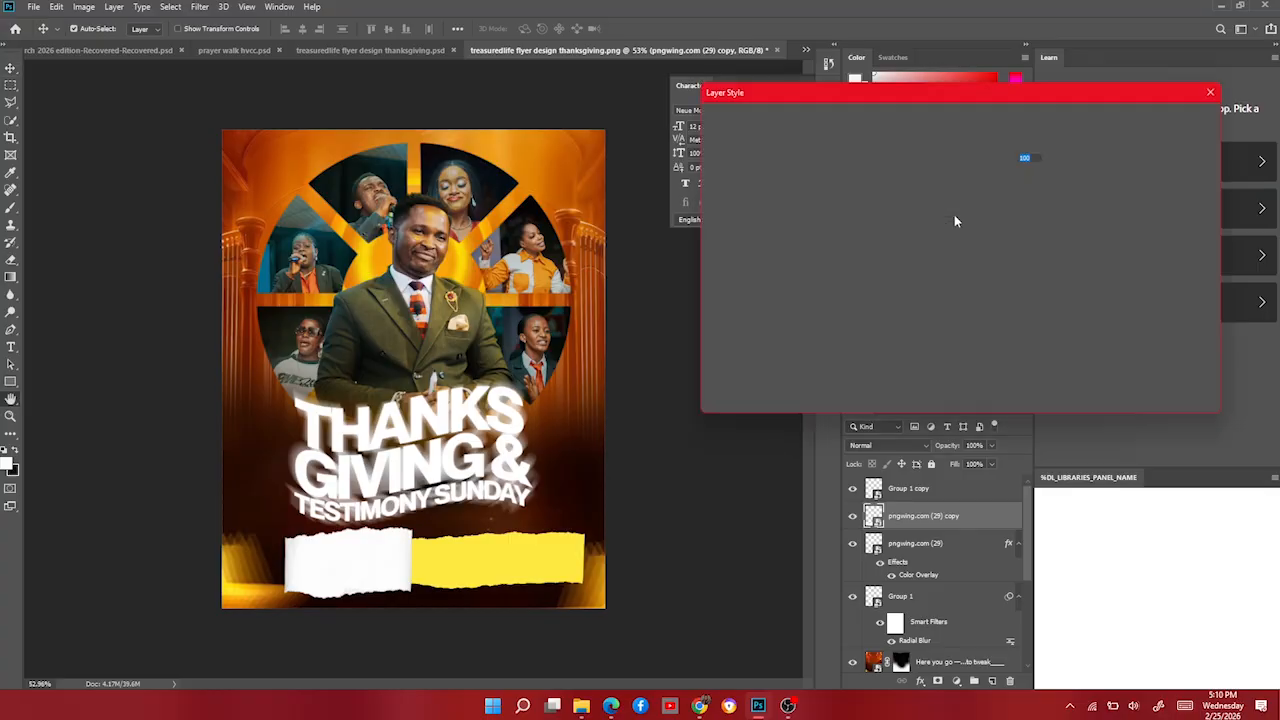
{"action": "left_click", "coordinate": [744, 276]}
{"action": "left_click", "coordinate": [1023, 145]}
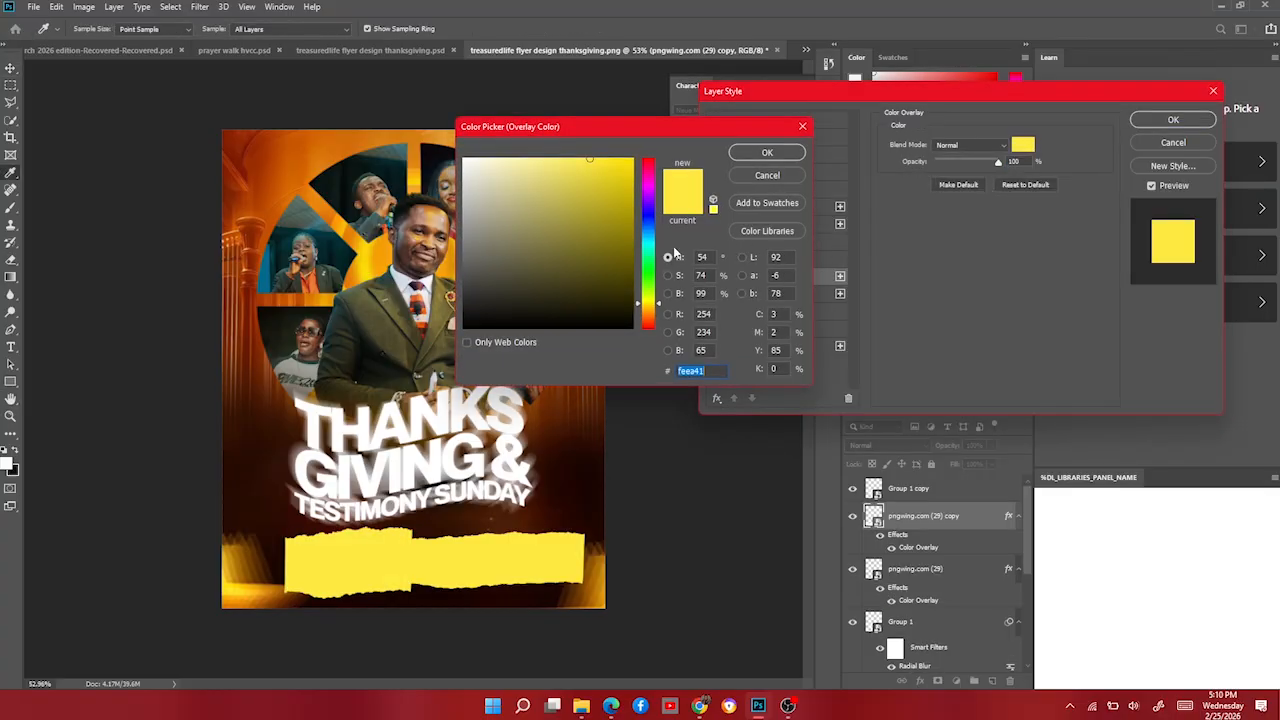
{"action": "left_click", "coordinate": [464, 159]}
{"action": "left_click", "coordinate": [767, 153]}
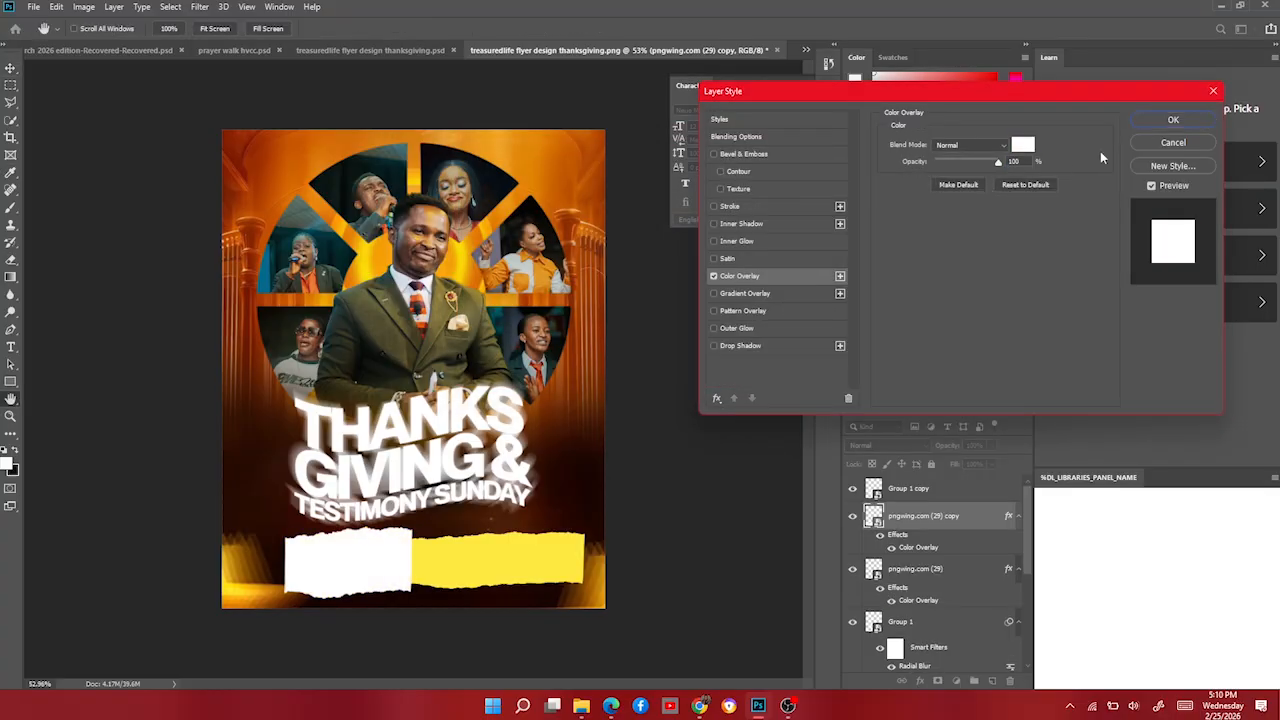
{"action": "left_click", "coordinate": [1175, 121]}
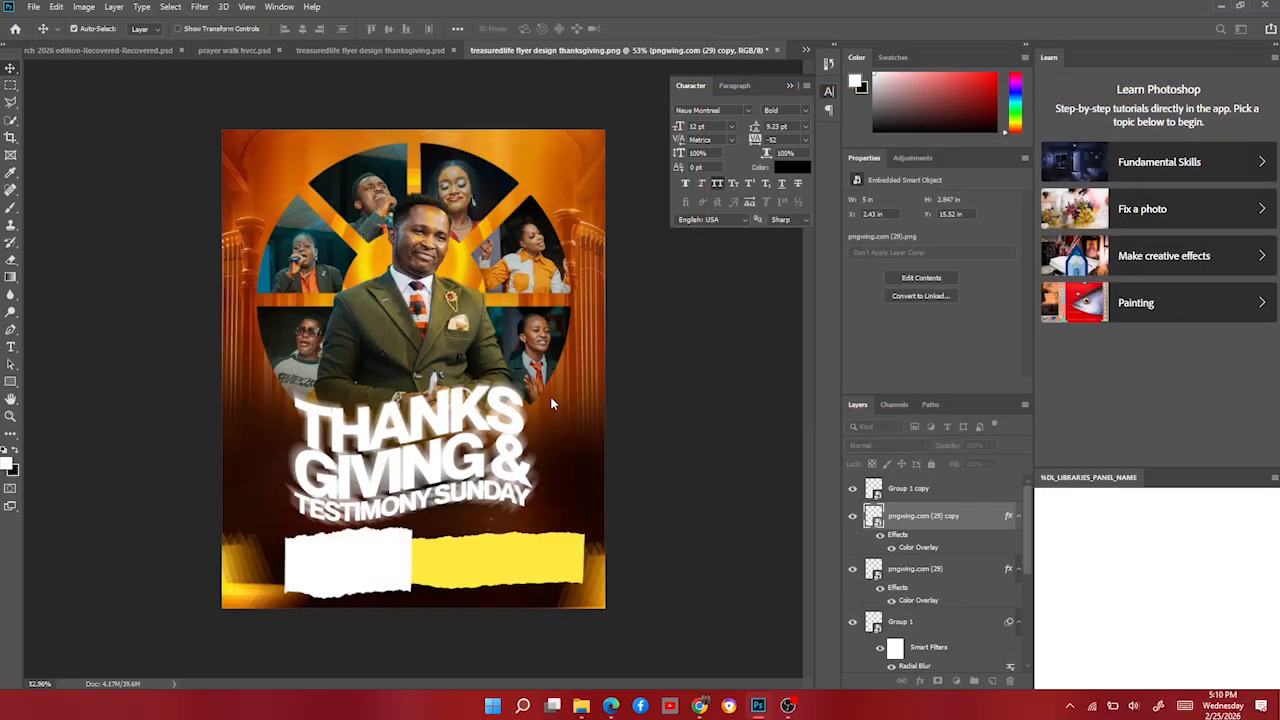
Move both strips left together and narrow them to 94.66%.
{"action": "left_click", "coordinate": [470, 577], "text": "shift"}
{"action": "mouse_move", "coordinate": [492, 567]}
{"action": "left_mouse_down"}
{"action": "mouse_move", "coordinate": [463, 567]}
{"action": "mouse_move", "coordinate": [477, 574]}
{"action": "left_mouse_up"}
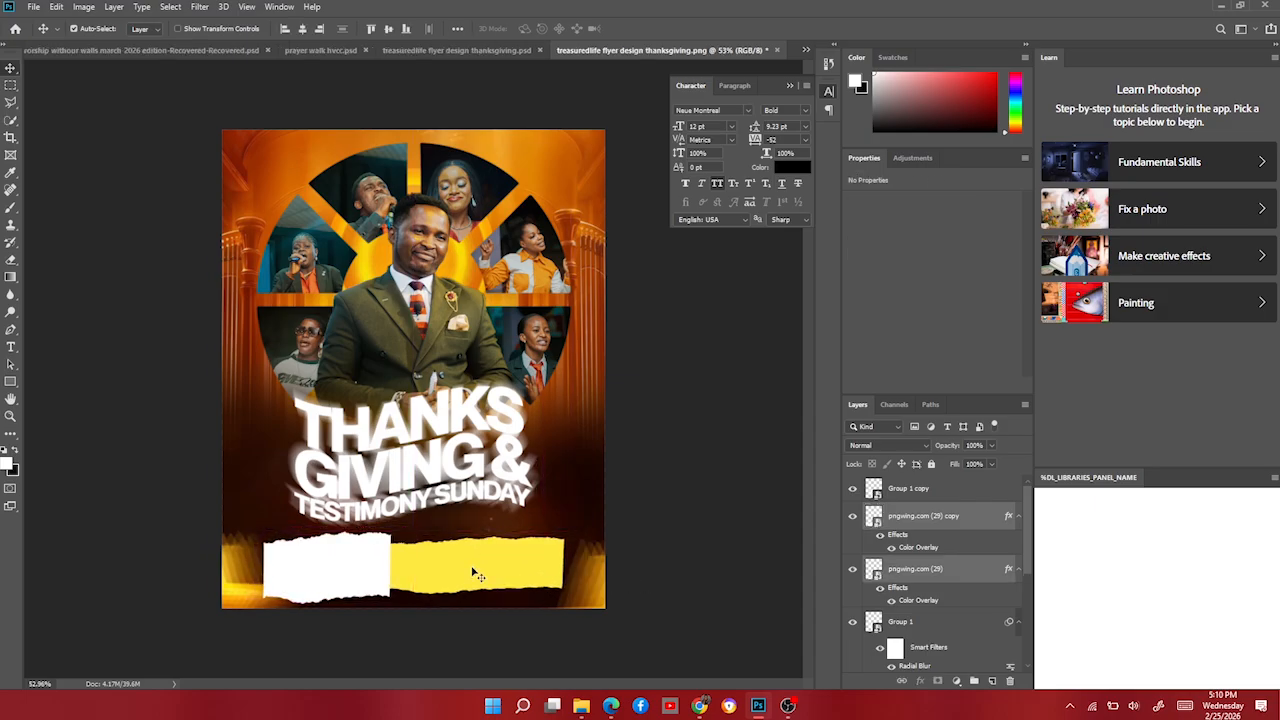
{"action": "key", "text": "ctrl+t"}
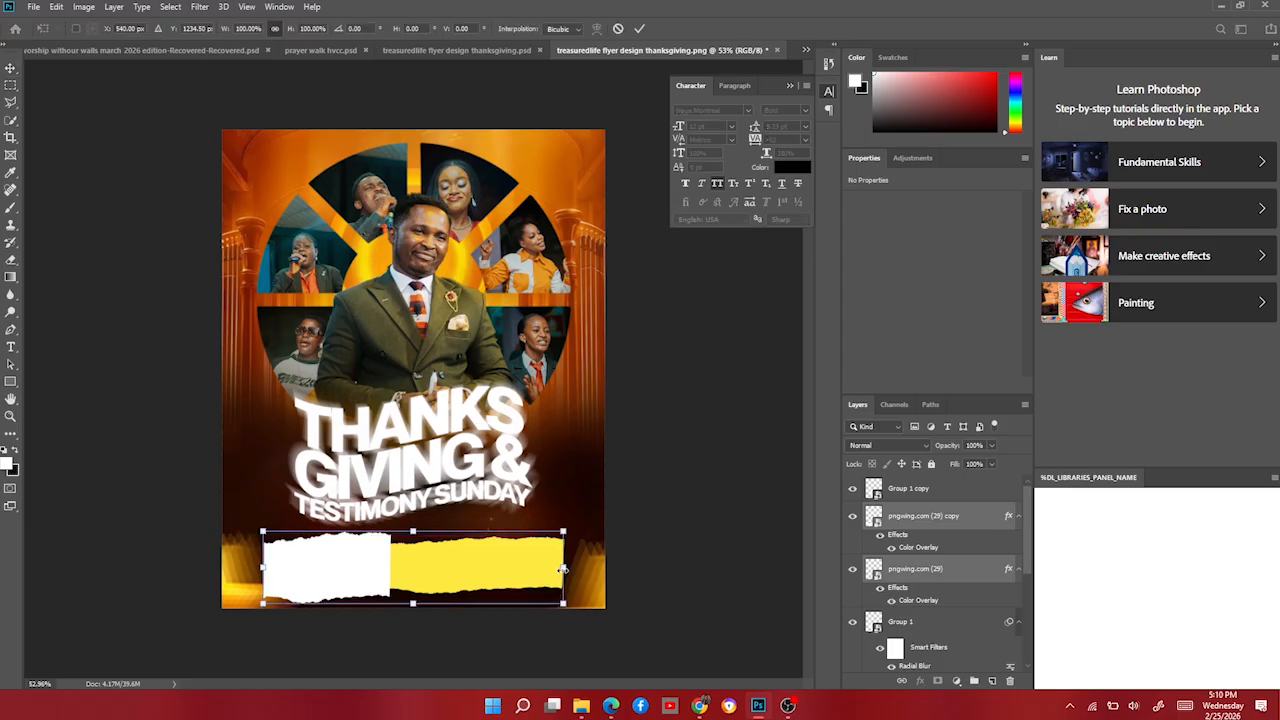
{"action": "left_click_drag", "start_coordinate": [564, 568], "coordinate": [506, 561]}
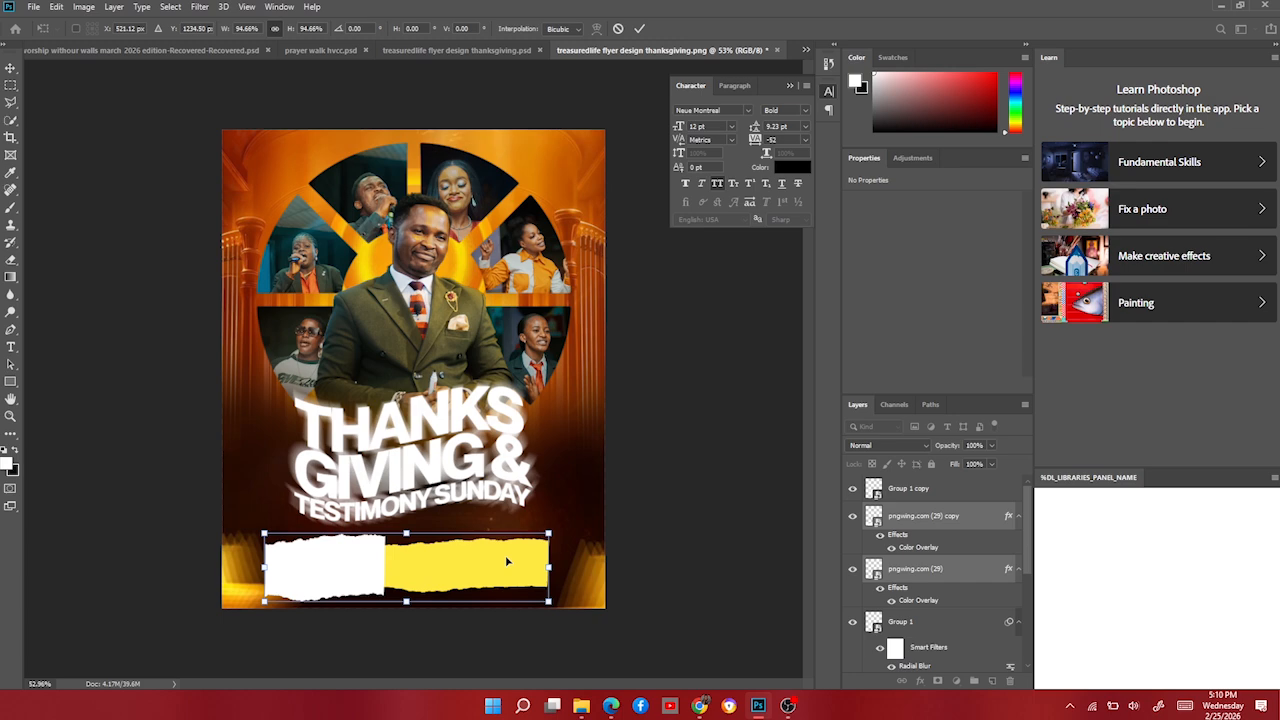
{"action": "key", "text": "Return"}
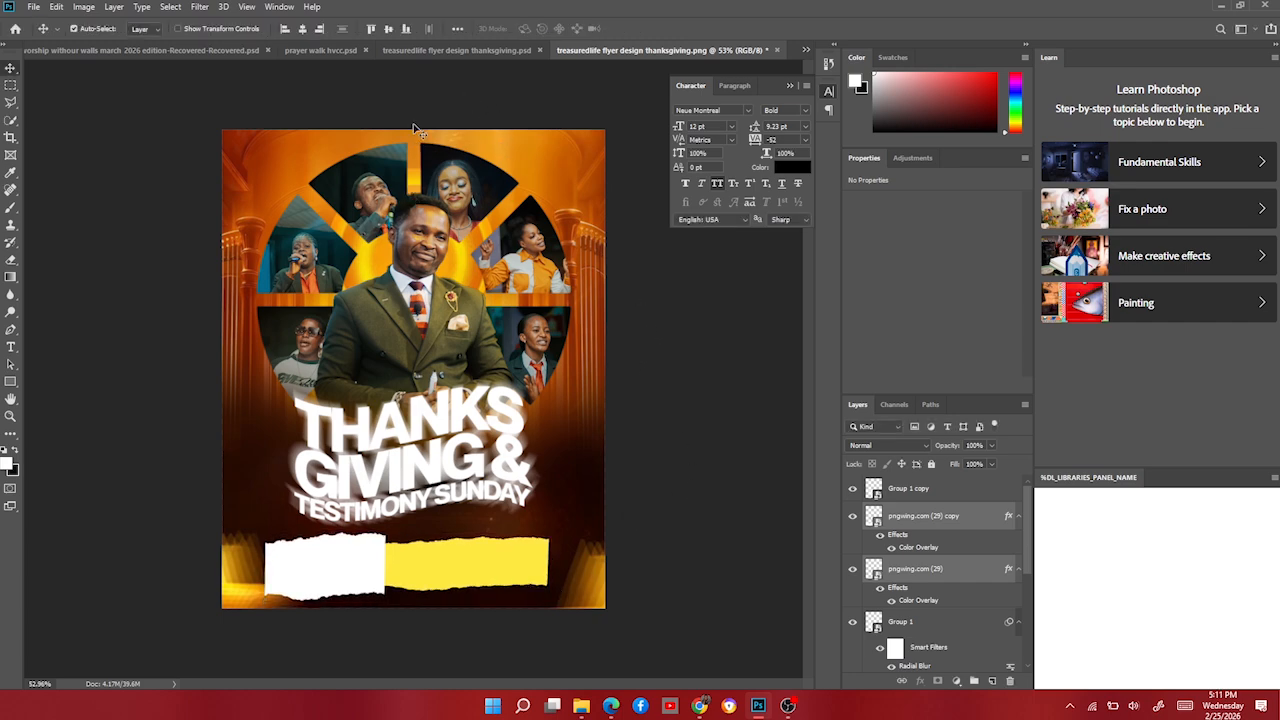
In the finished design, select the church address, 9am WAT, 1ST and March text layers.
{"action": "left_click", "coordinate": [434, 52]}
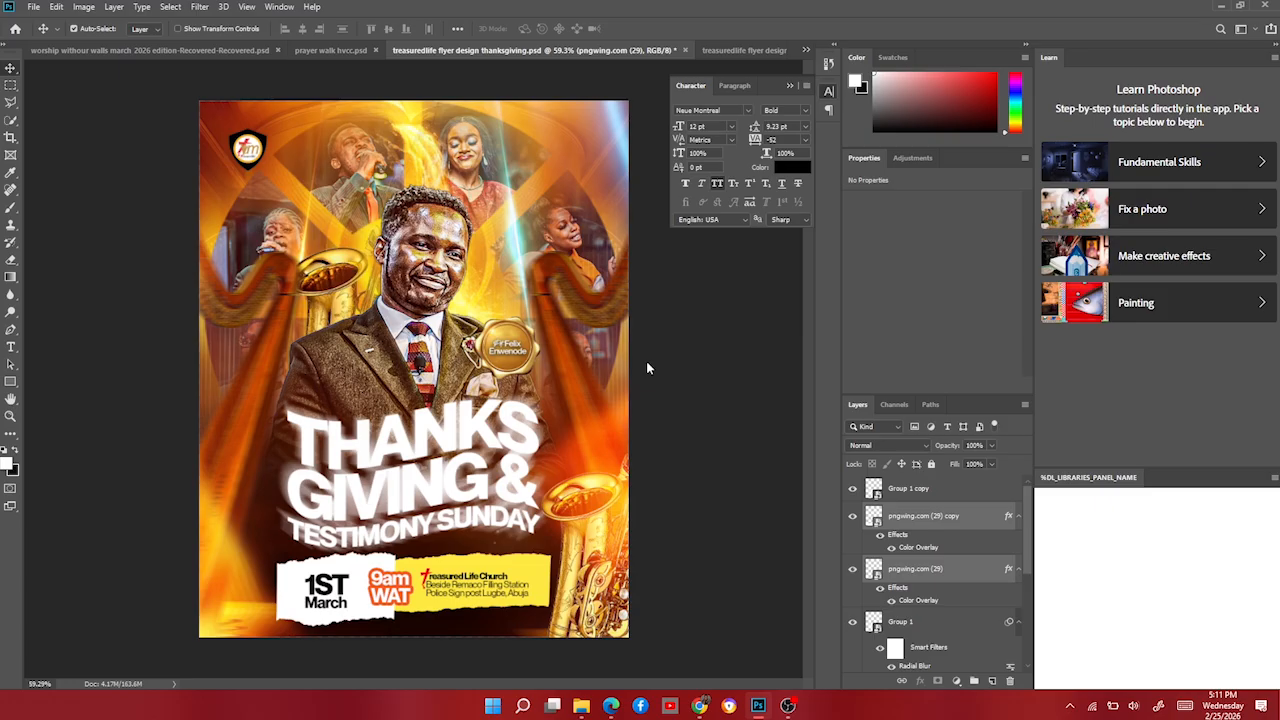
{"action": "left_click", "coordinate": [490, 588]}
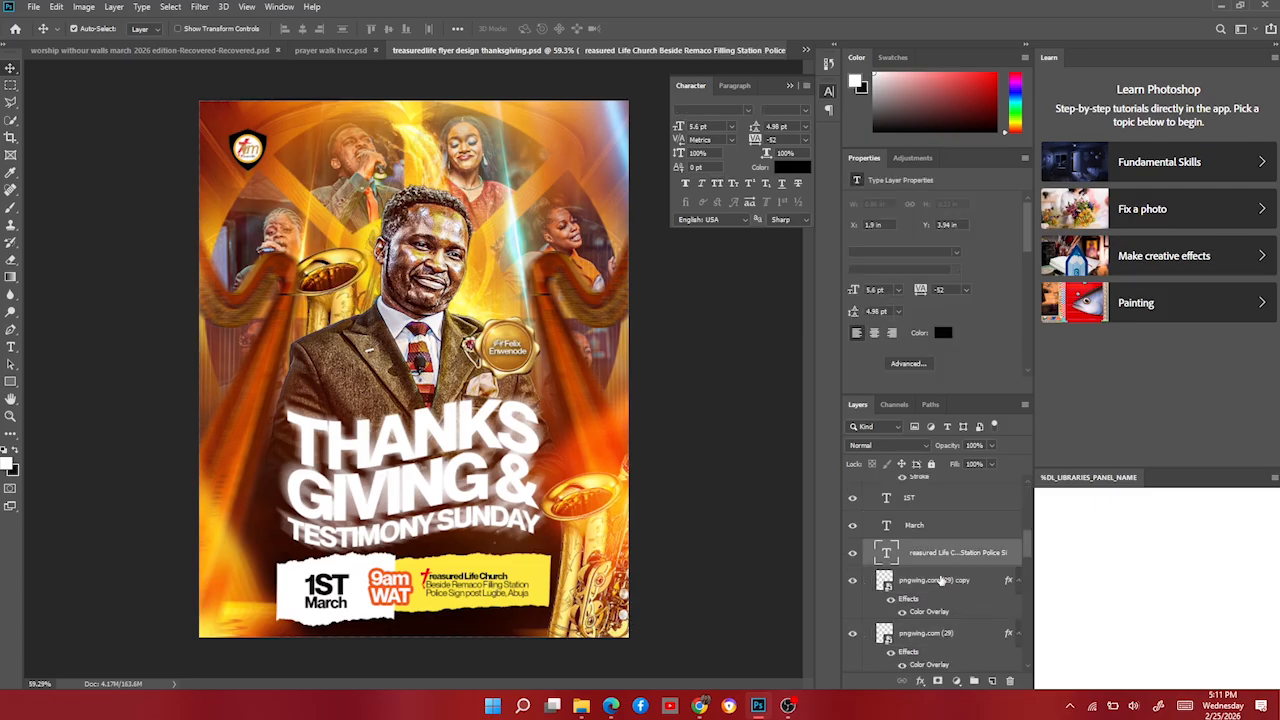
{"action": "scroll", "coordinate": [940, 590], "scroll_direction": "up", "scroll_amount": 1}
{"action": "scroll", "coordinate": [938, 608], "scroll_direction": "down", "scroll_amount": 1}
{"action": "scroll", "coordinate": [925, 570], "scroll_direction": "up", "scroll_amount": 3}
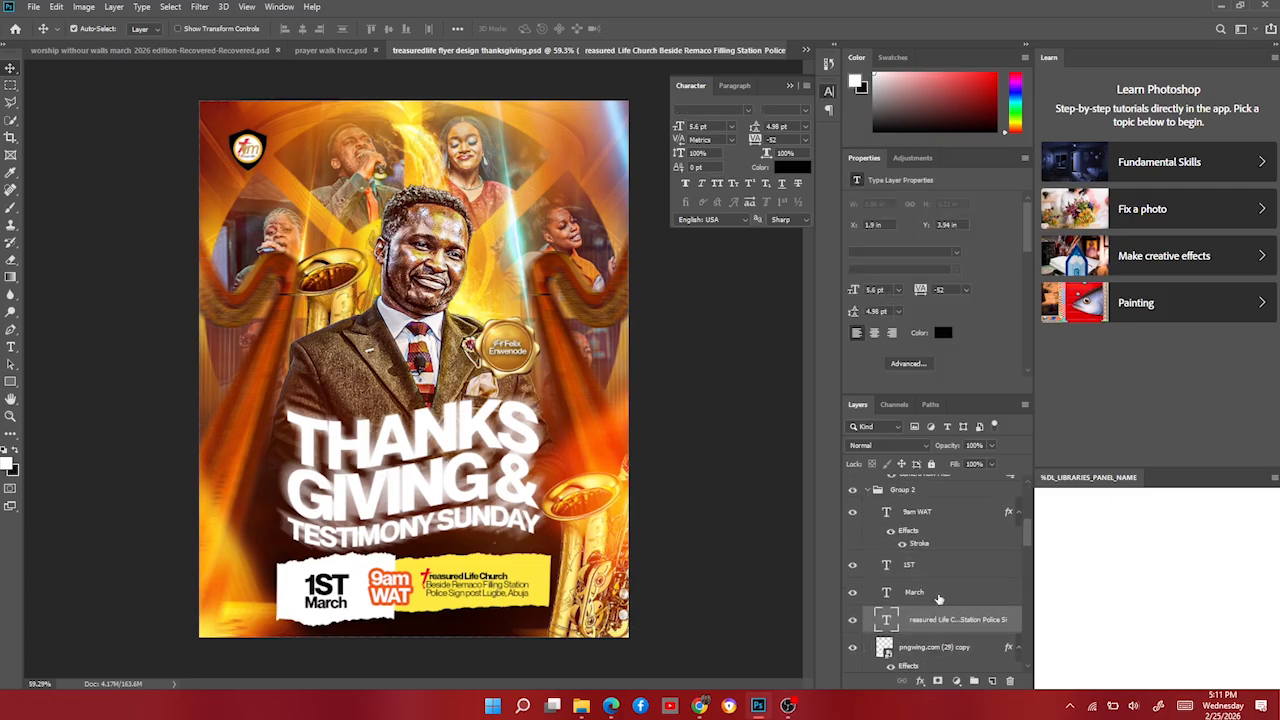
{"action": "left_click", "coordinate": [922, 548], "text": "ctrl"}
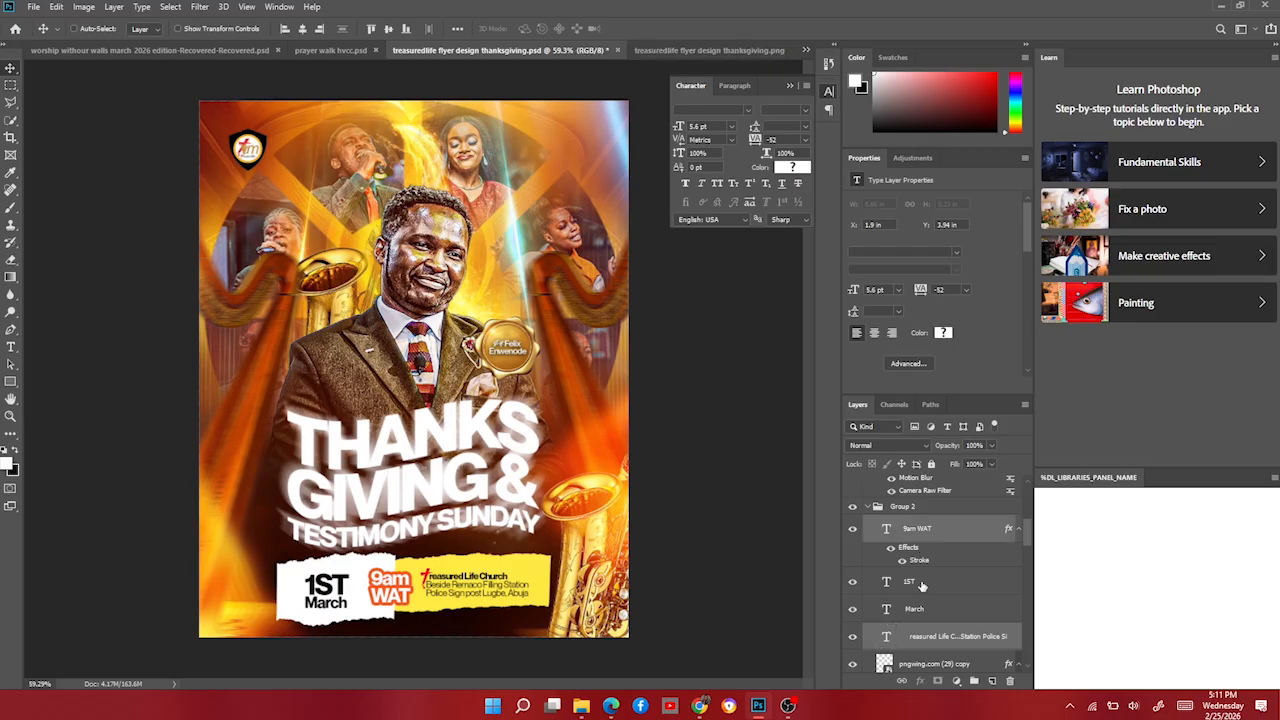
{"action": "left_click", "coordinate": [926, 588], "text": "ctrl"}
{"action": "left_click", "coordinate": [925, 615], "text": "ctrl"}
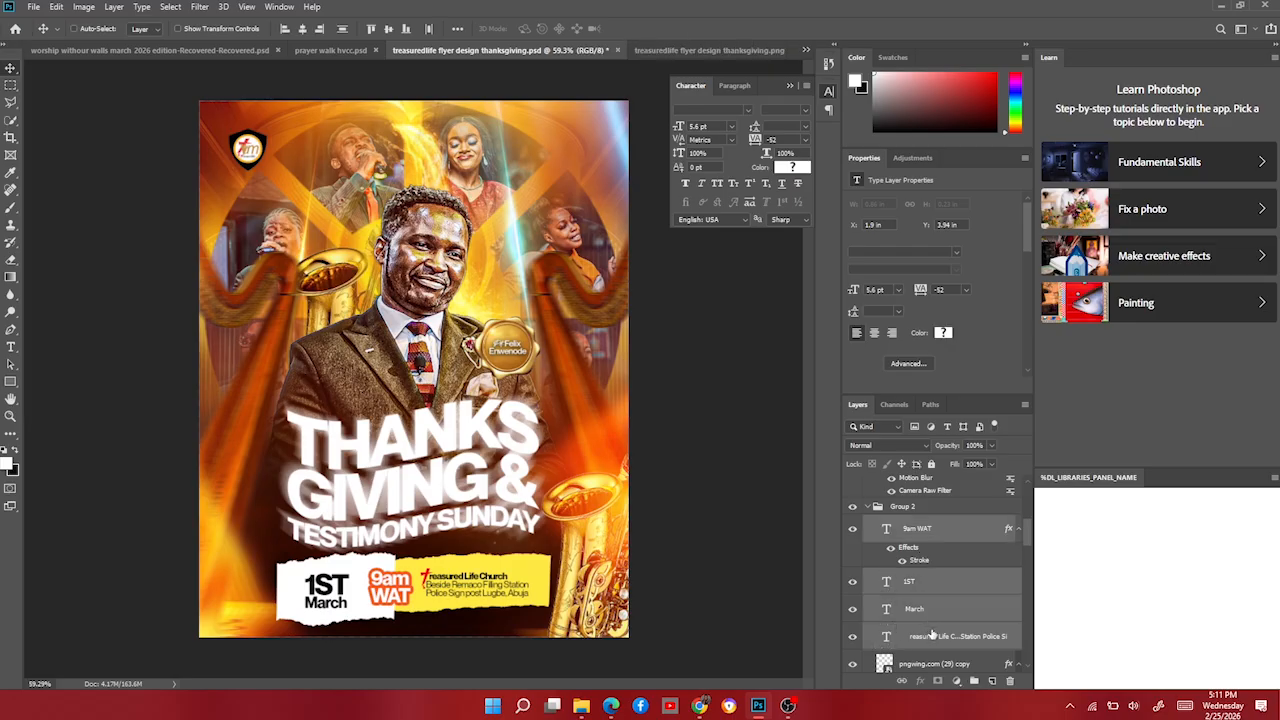
Copy those text layers into the flyer and nudge them into place on the strips.
{"action": "left_click", "coordinate": [729, 49]}
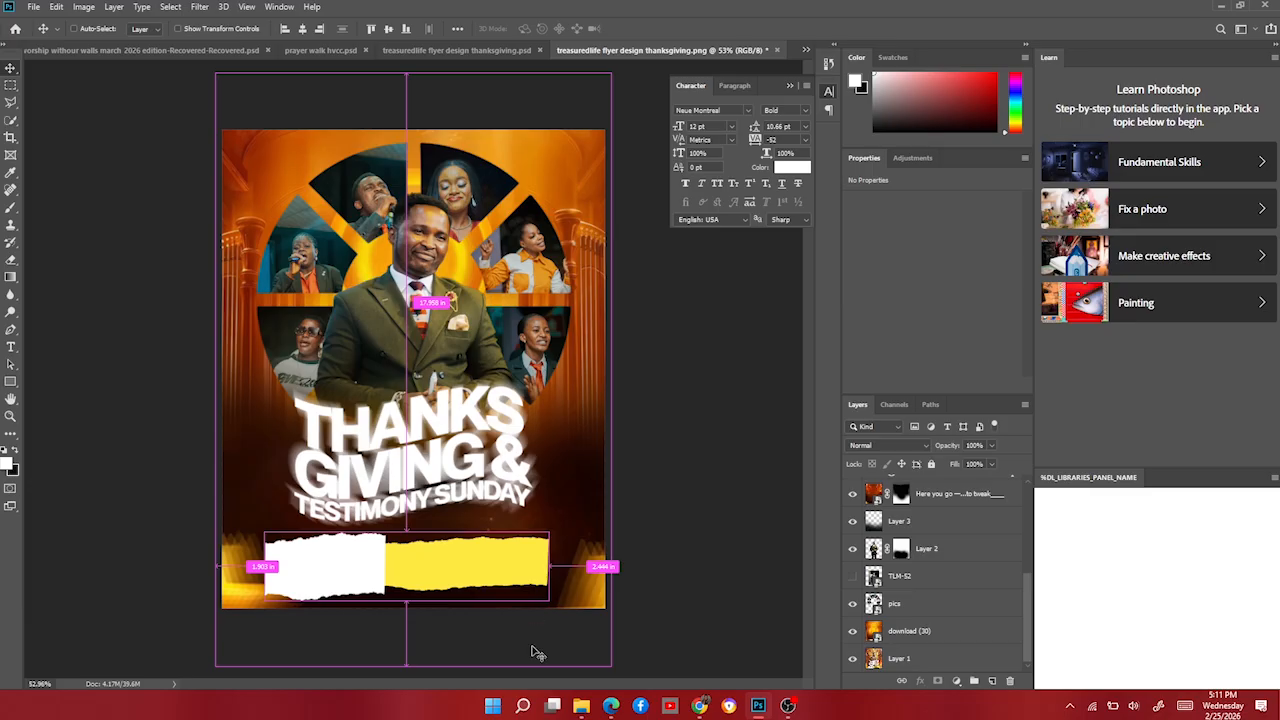
{"action": "left_click_drag", "start_coordinate": [587, 655], "coordinate": [514, 640]}
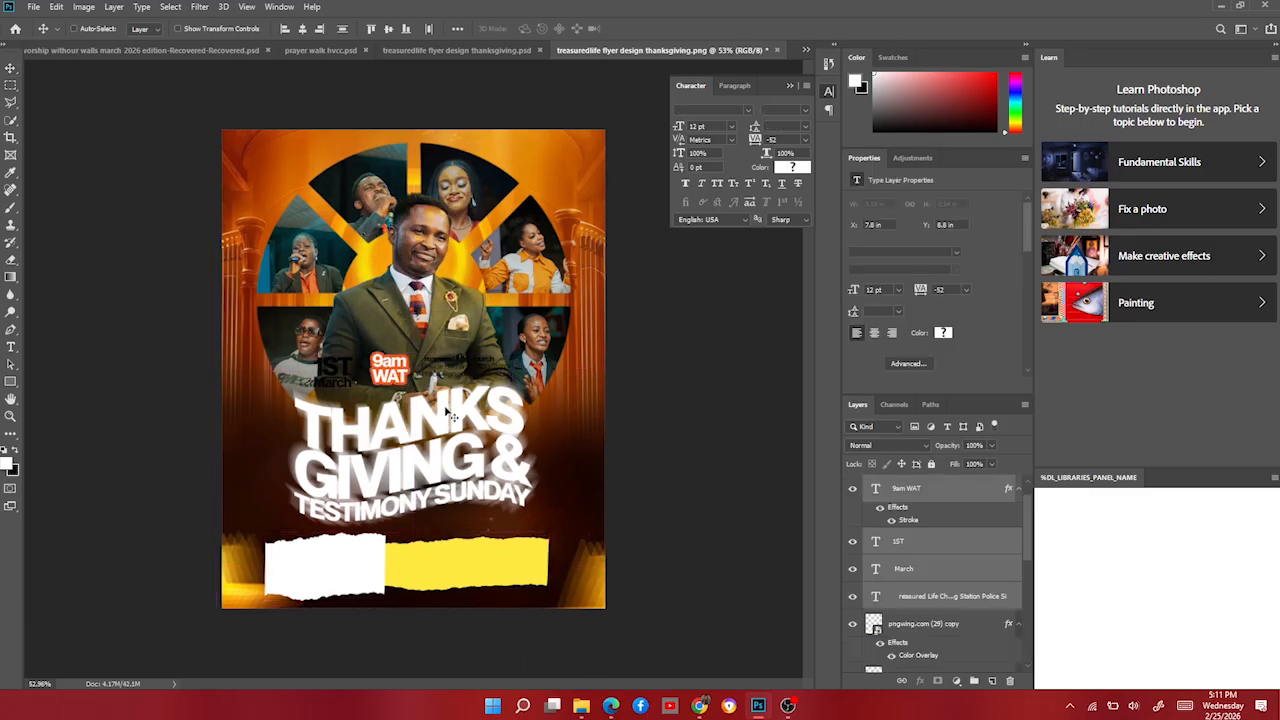
{"action": "key", "text": "ctrl+t"}
{"action": "left_click_drag", "start_coordinate": [463, 371], "coordinate": [497, 569]}
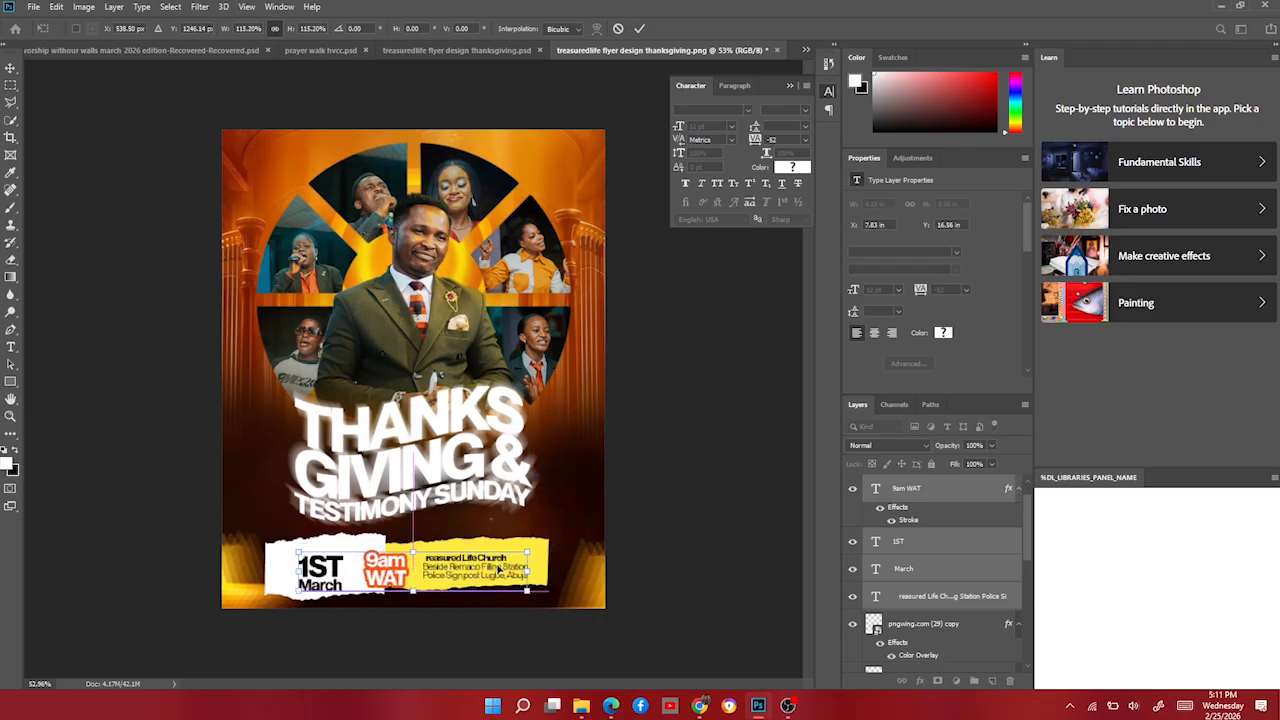
{"action": "key", "text": "Return"}
{"action": "key", "text": "Up"}
{"action": "key", "text": "Up"}
{"action": "key", "text": "Up"}
{"action": "key", "text": "Up"}
{"action": "key", "text": "Up"}
{"action": "key", "text": "Up"}
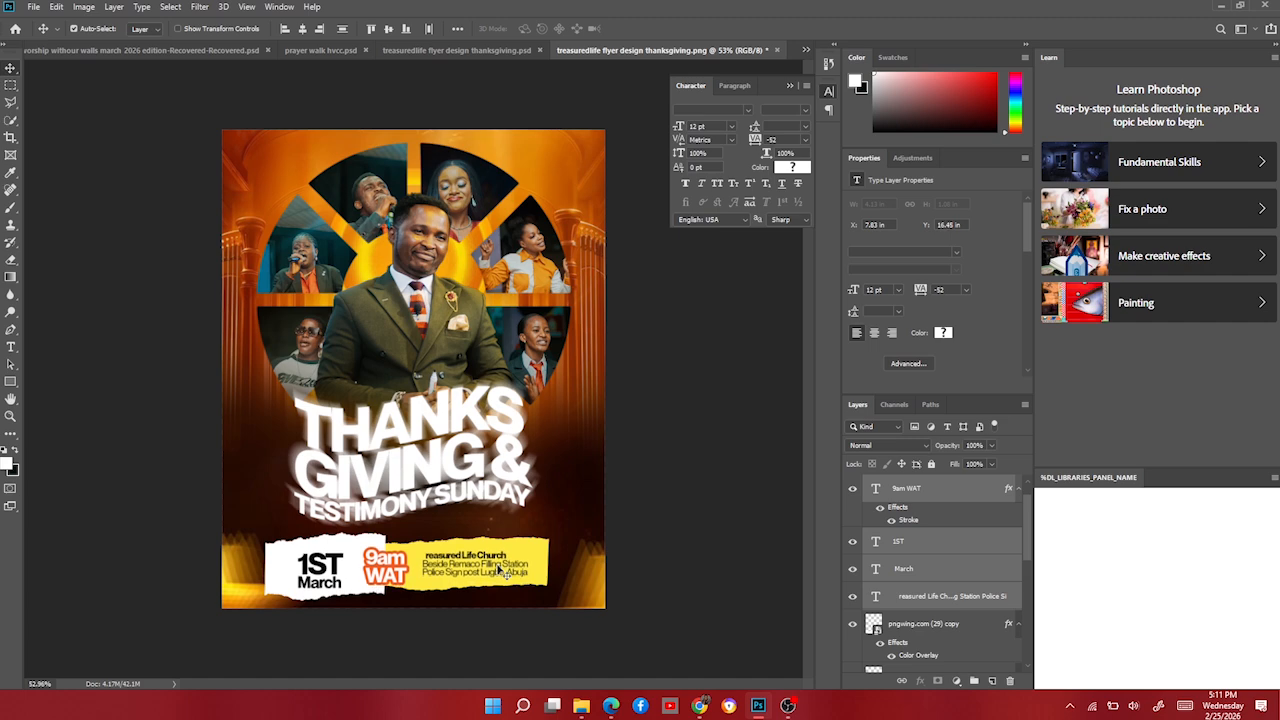
{"action": "key", "text": "Left"}
{"action": "key", "text": "Left"}
{"action": "key", "text": "Left"}
{"action": "key", "text": "Left"}
{"action": "key", "text": "Up"}
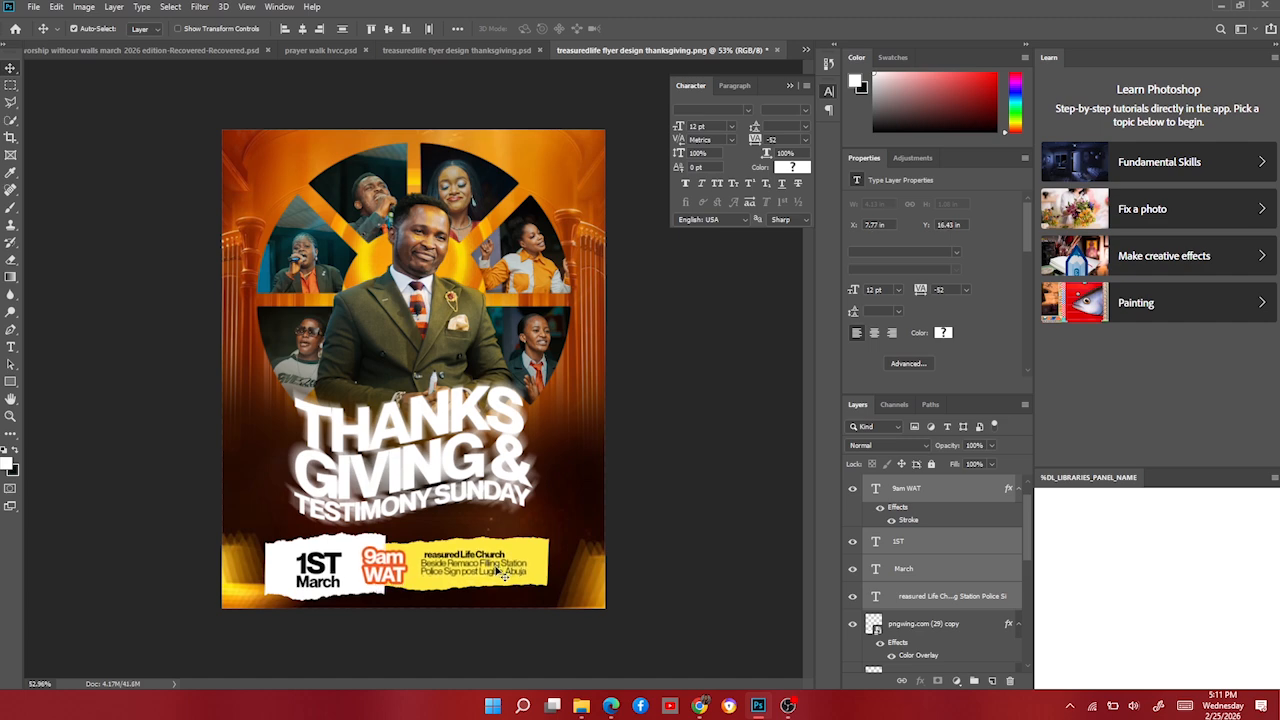
{"action": "scroll", "coordinate": [493, 551], "scroll_direction": "up", "scroll_amount": 6}
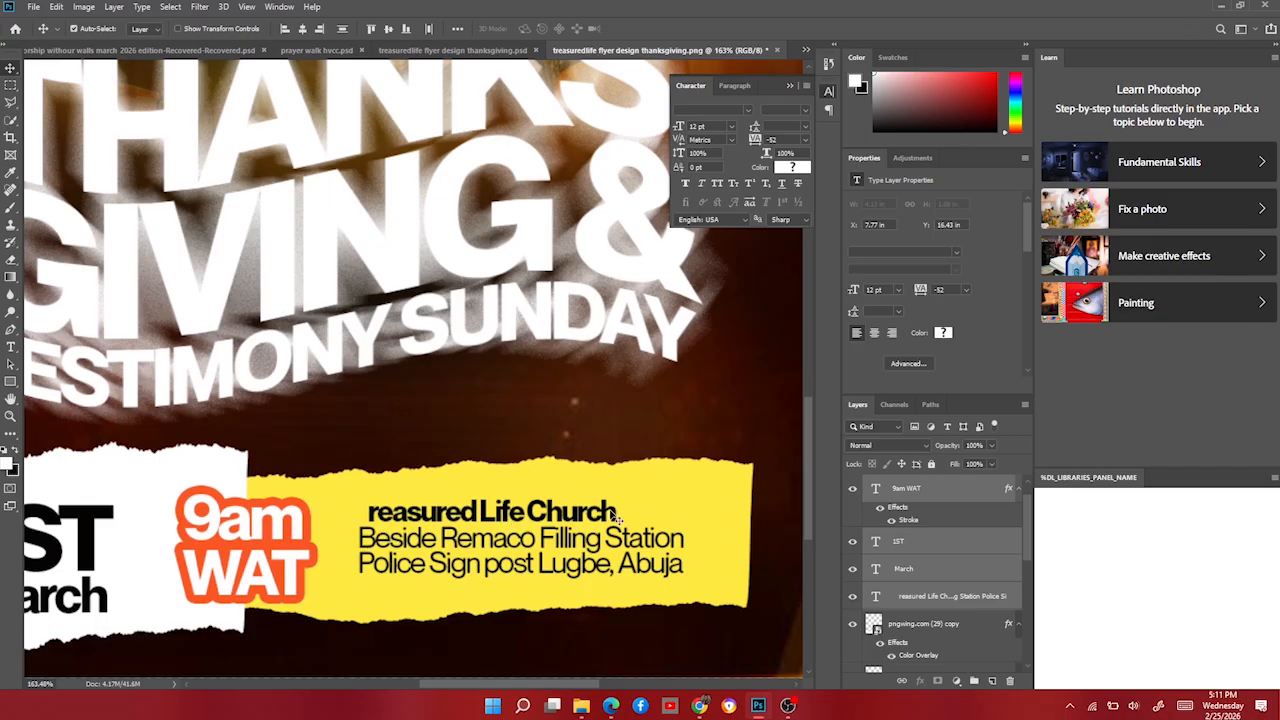
{"action": "scroll", "coordinate": [434, 552], "scroll_direction": "down", "scroll_amount": 7}
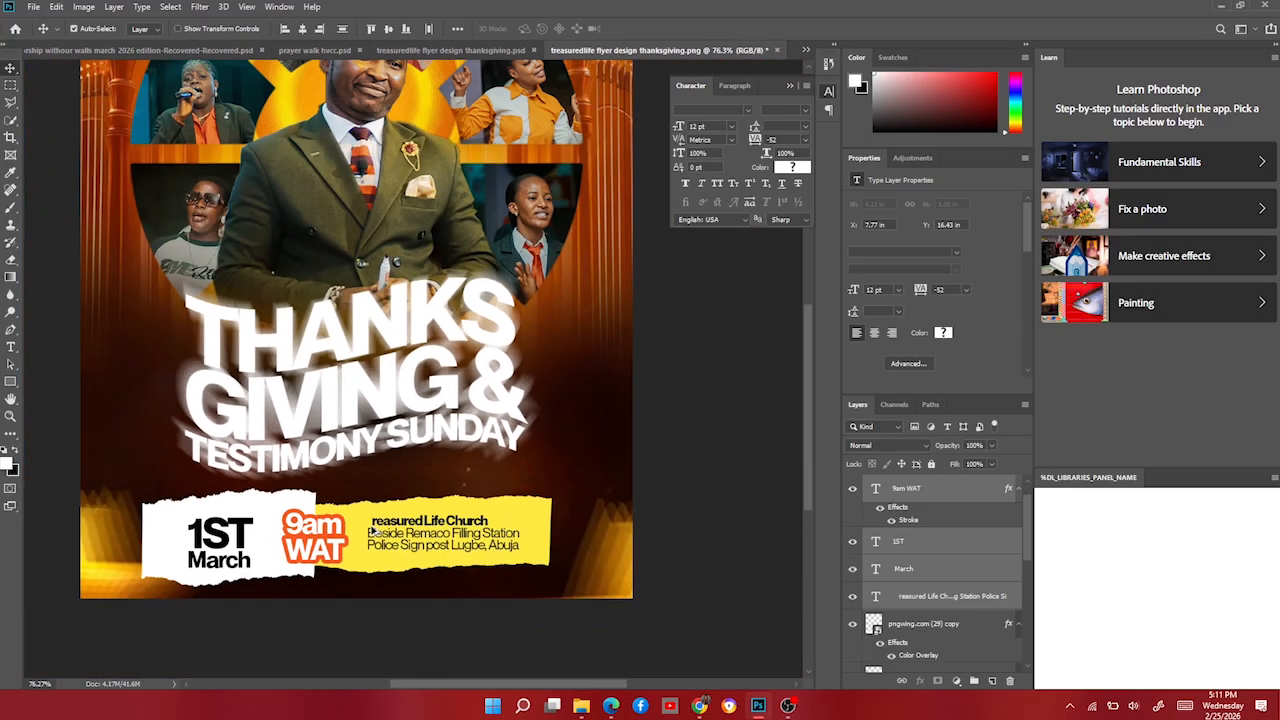
Place logo black2.png on the flyer and move it above the man's head.
{"action": "scroll", "coordinate": [404, 590], "scroll_direction": "up", "scroll_amount": 2}
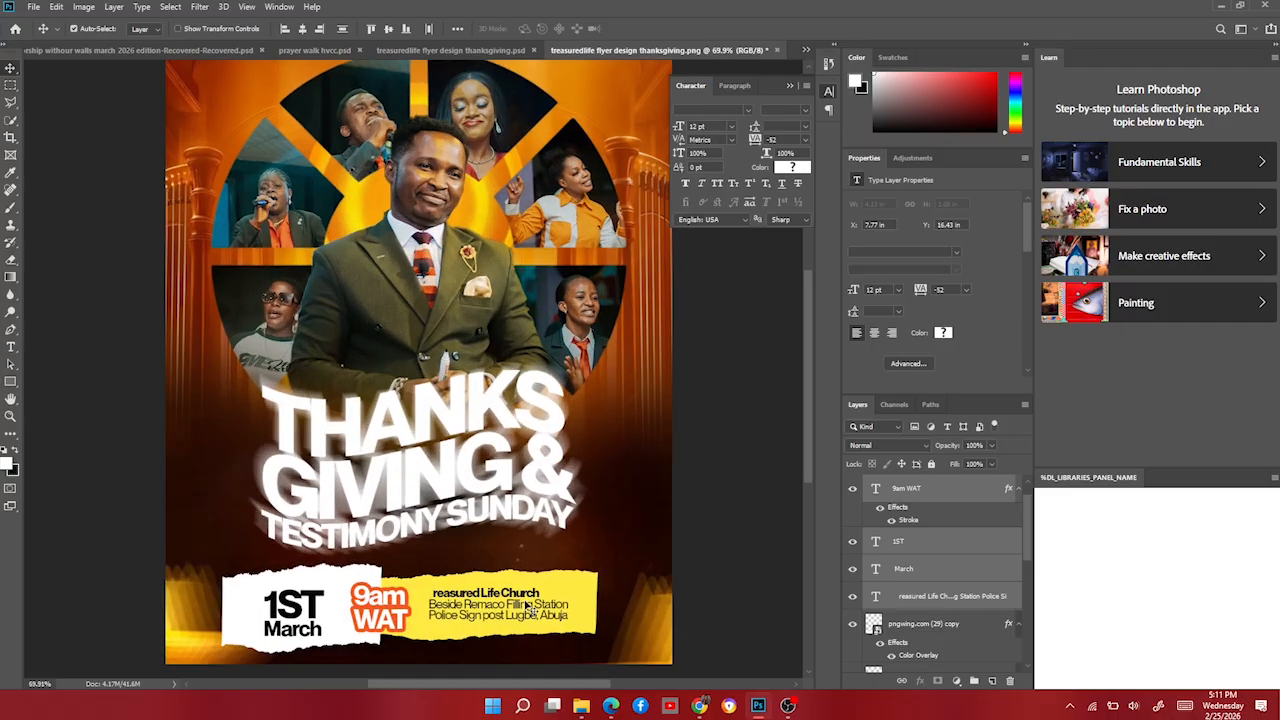
{"action": "left_click", "coordinate": [581, 706]}
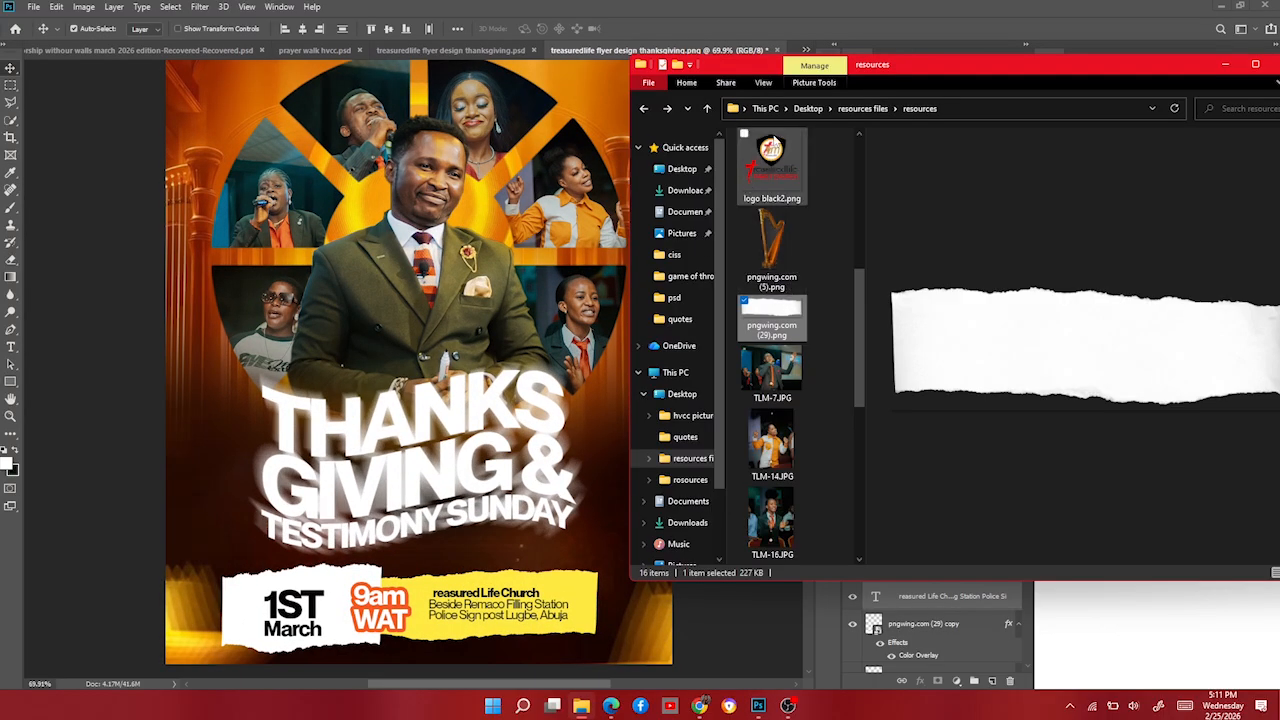
{"action": "left_click", "coordinate": [771, 165]}
{"action": "left_click_drag", "start_coordinate": [518, 283], "coordinate": [379, 340]}
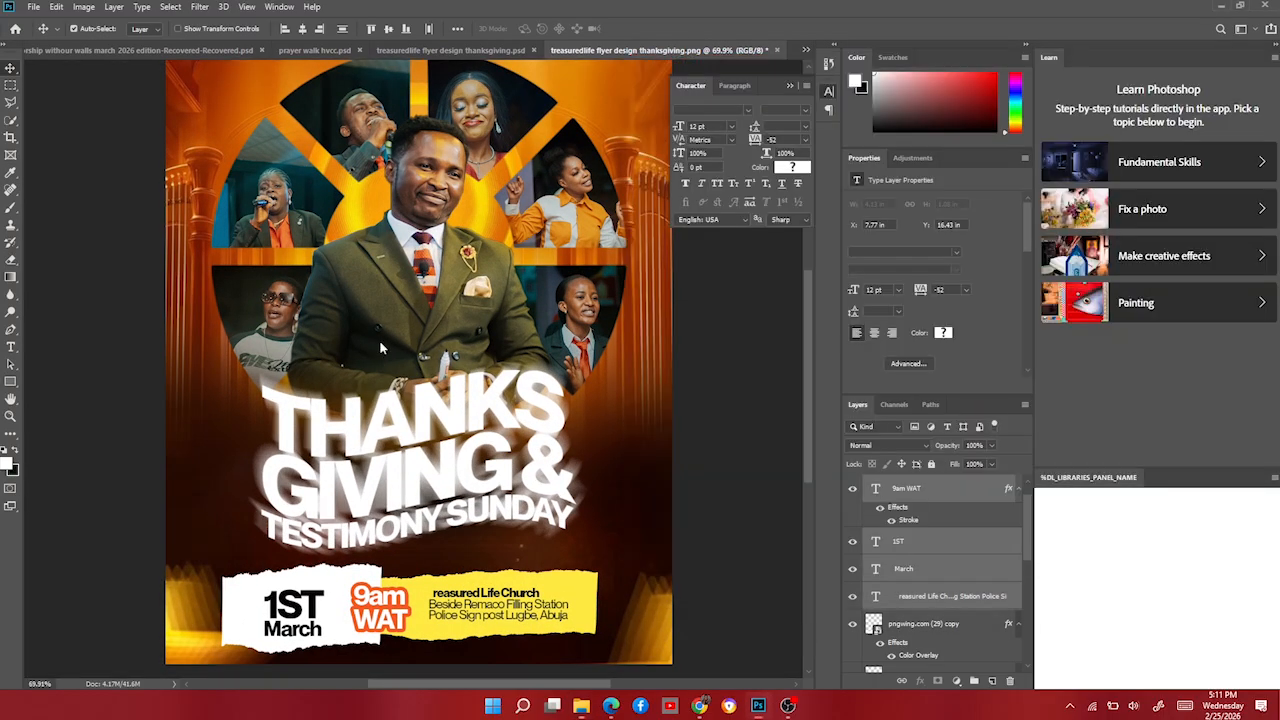
{"action": "key", "text": "Return"}
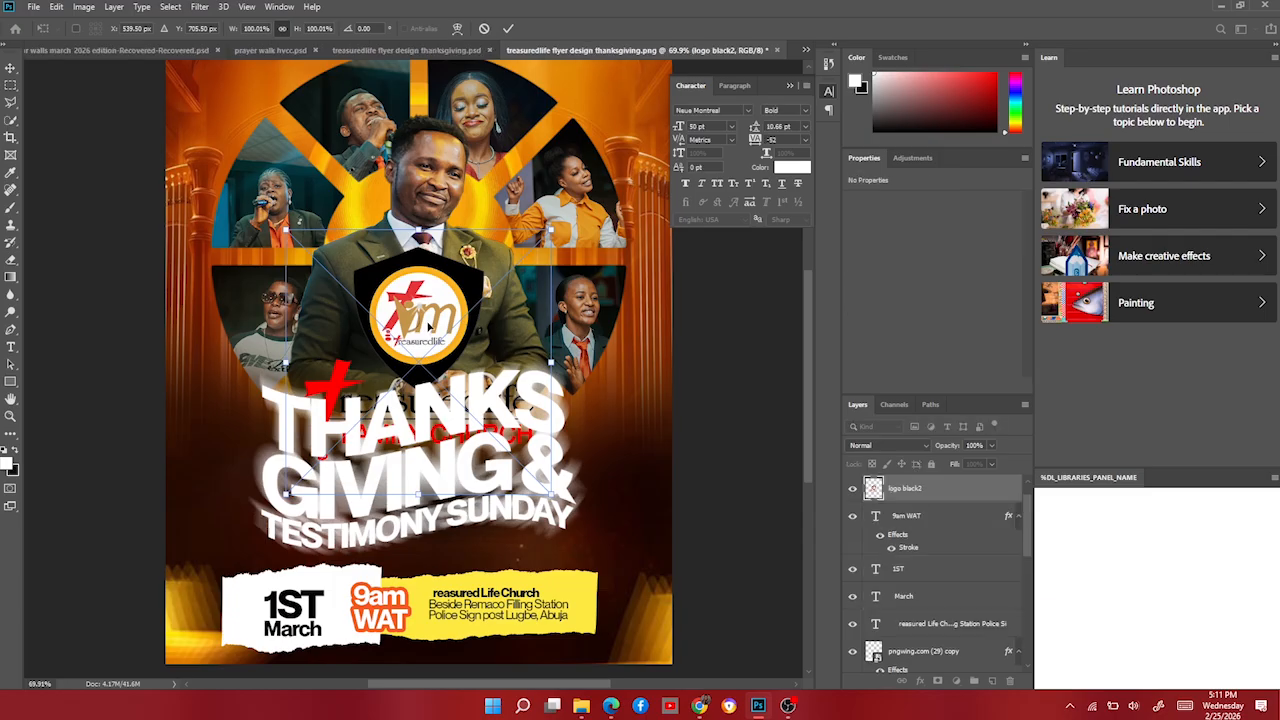
{"action": "left_click_drag", "start_coordinate": [414, 330], "coordinate": [439, 200]}
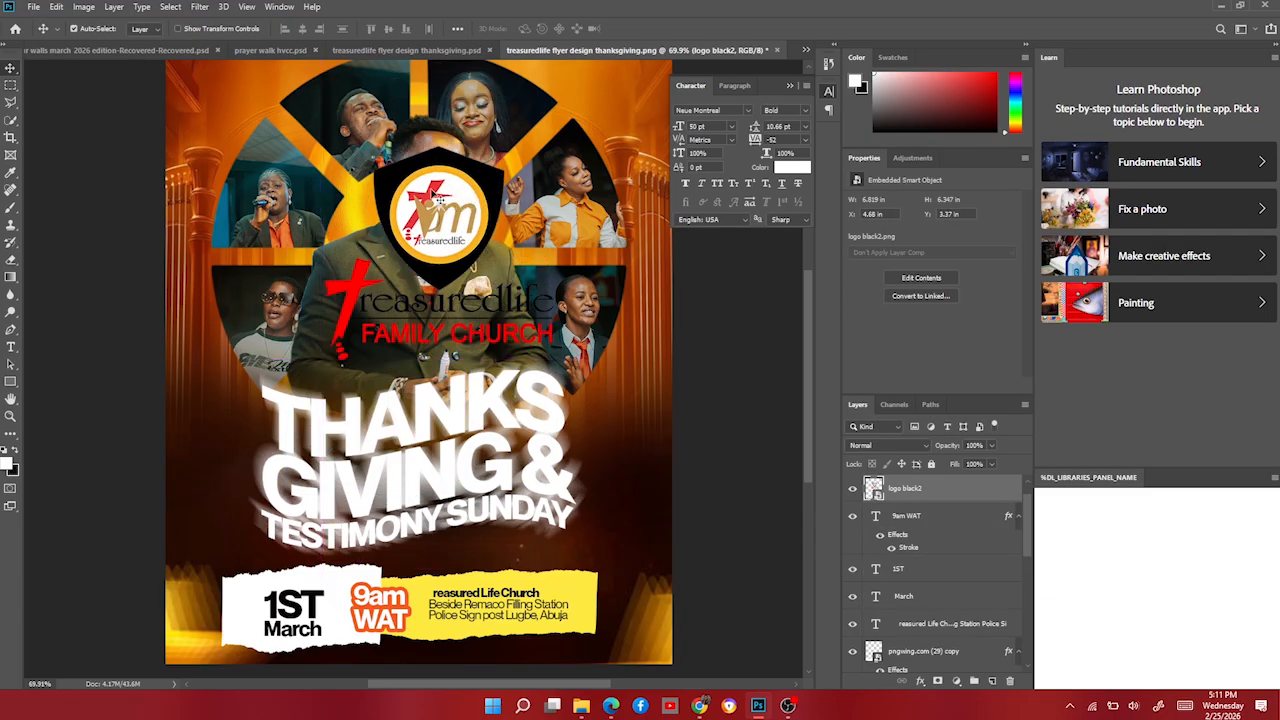
Draw a Polygonal Lasso selection around the whole logo, then deselect it.
{"action": "left_click", "coordinate": [10, 106]}
{"action": "left_click", "coordinate": [459, 106]}
{"action": "left_click", "coordinate": [351, 206]}
{"action": "left_click", "coordinate": [386, 270]}
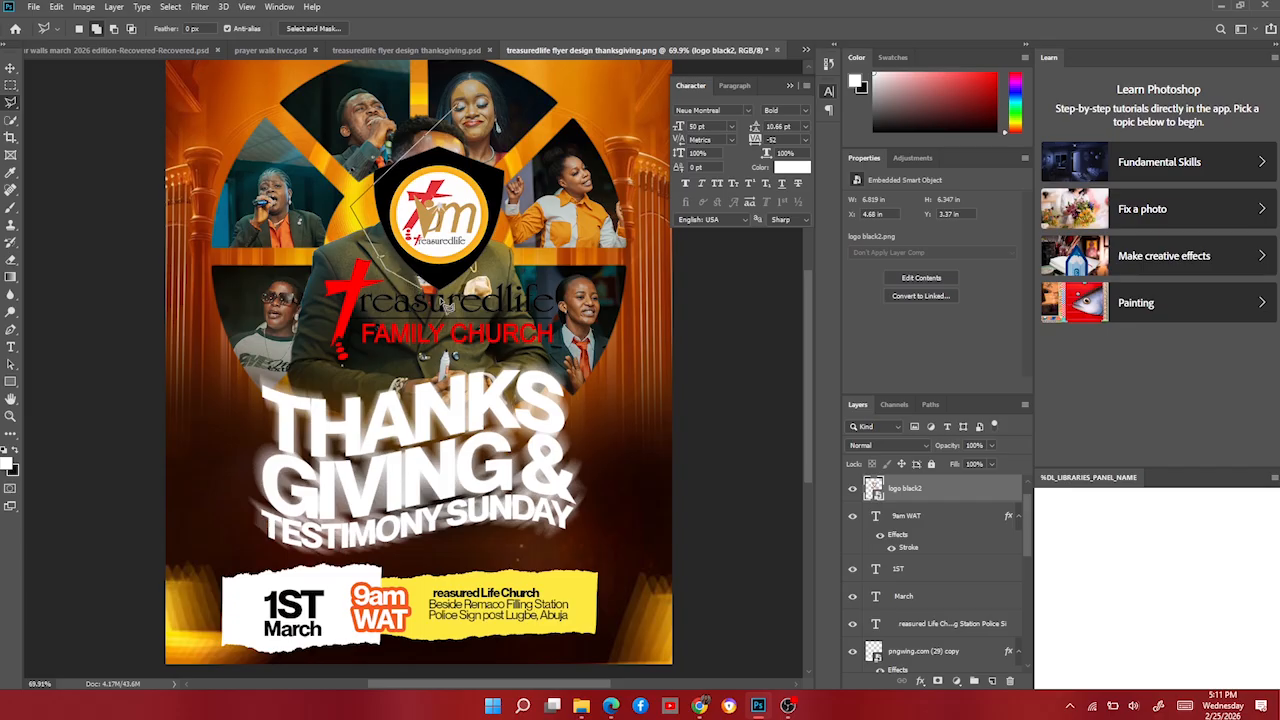
{"action": "left_click", "coordinate": [447, 296]}
{"action": "left_click", "coordinate": [509, 277]}
{"action": "left_click", "coordinate": [525, 160]}
{"action": "left_click", "coordinate": [460, 106]}
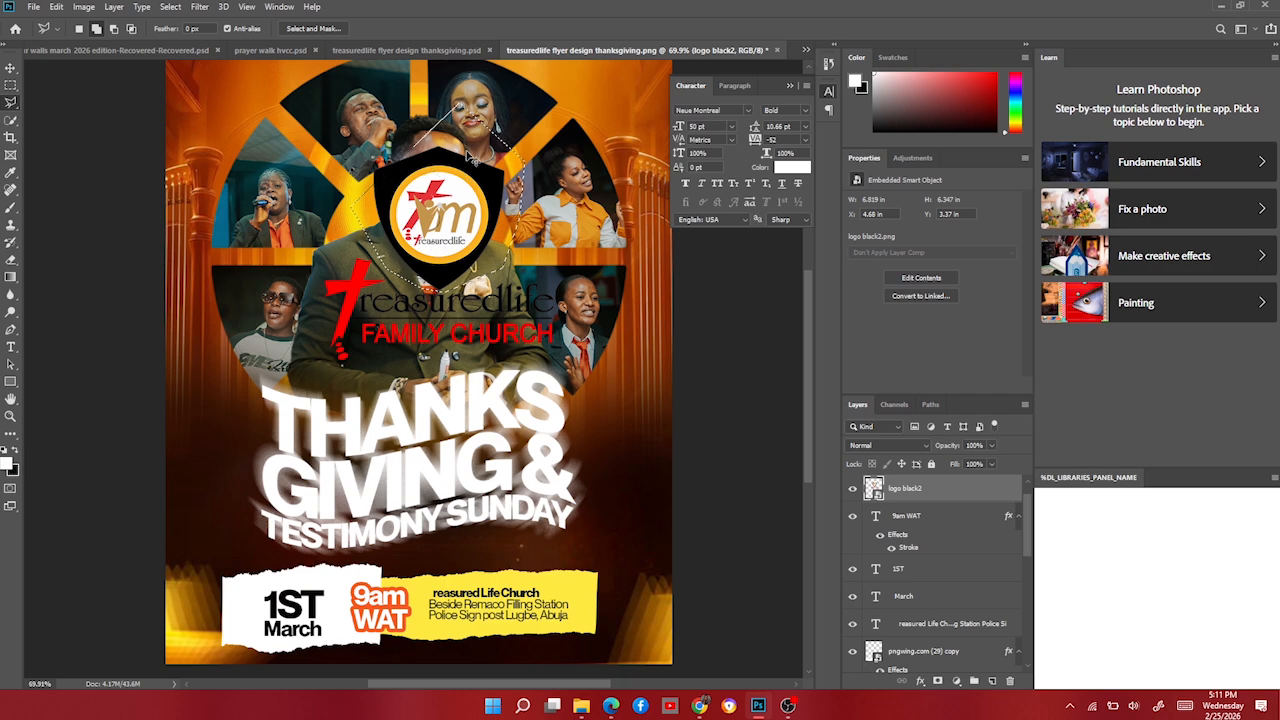
{"action": "key", "text": "ctrl+d"}
Lasso the shield emblem and copy it onto its own layer.
{"action": "left_click", "coordinate": [454, 117]}
{"action": "left_click", "coordinate": [343, 182]}
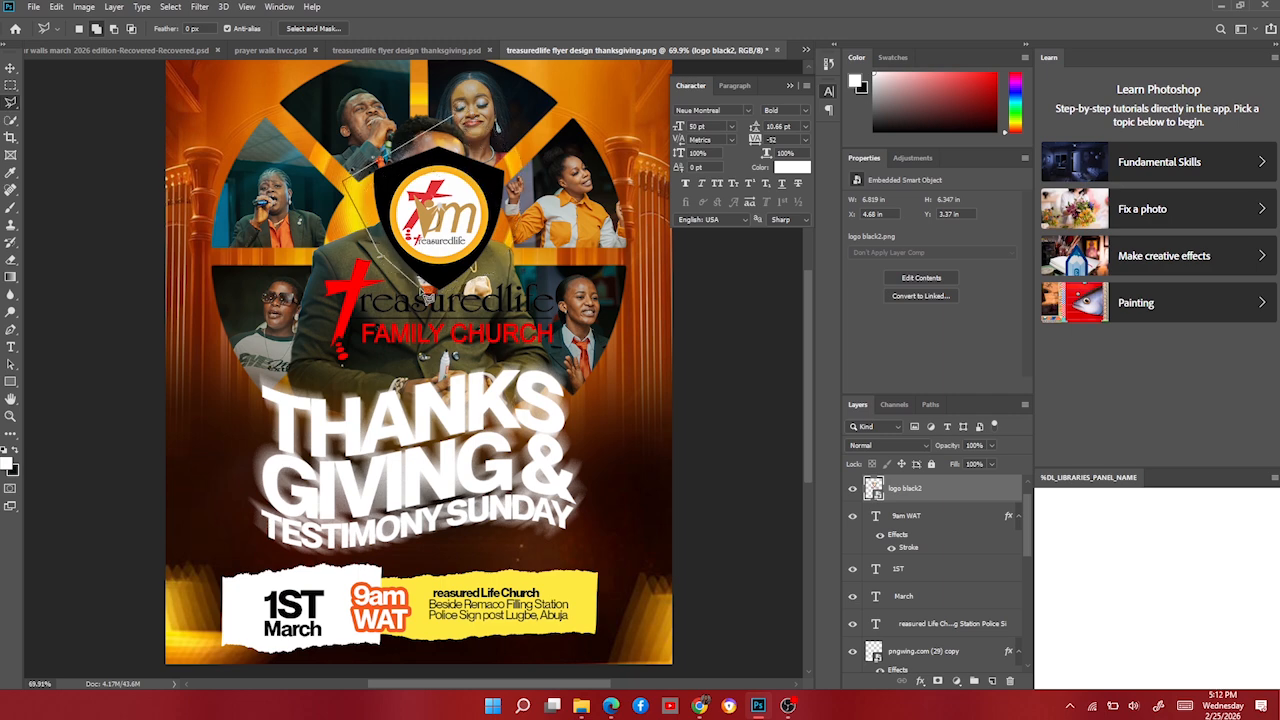
{"action": "left_click", "coordinate": [462, 291]}
{"action": "left_click", "coordinate": [566, 114]}
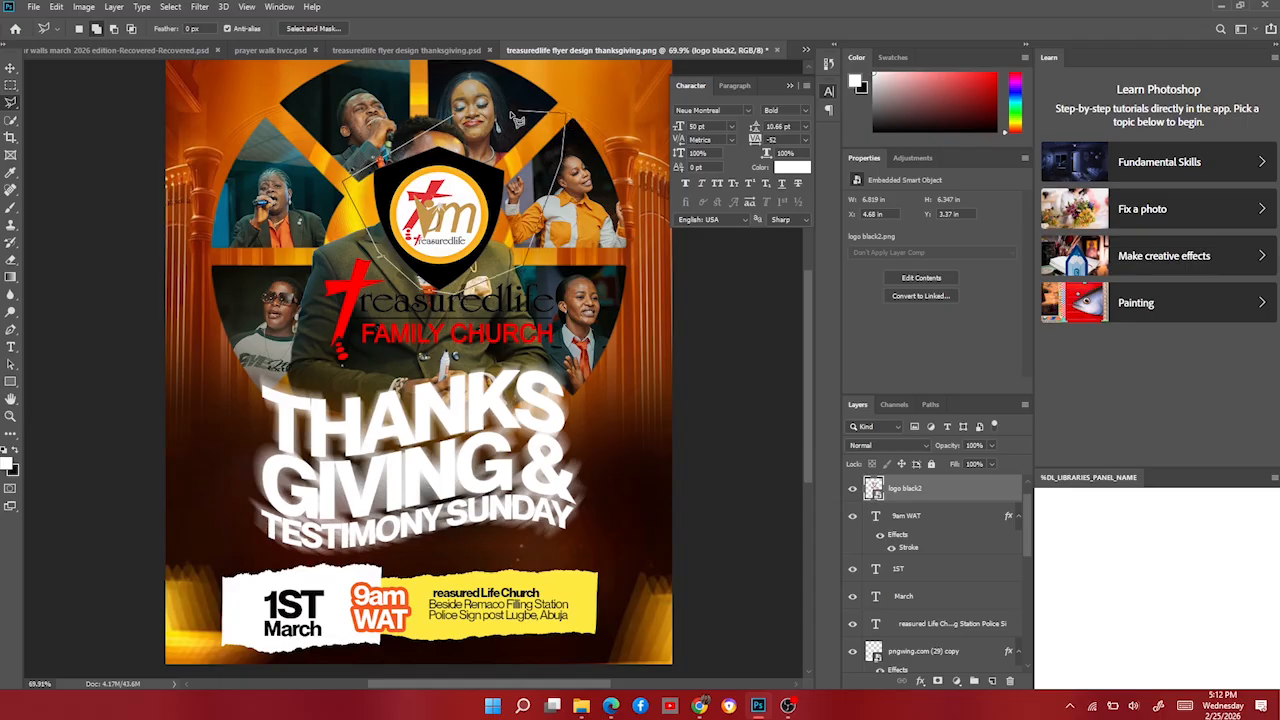
{"action": "left_click", "coordinate": [455, 118]}
{"action": "key", "text": "ctrl+j"}
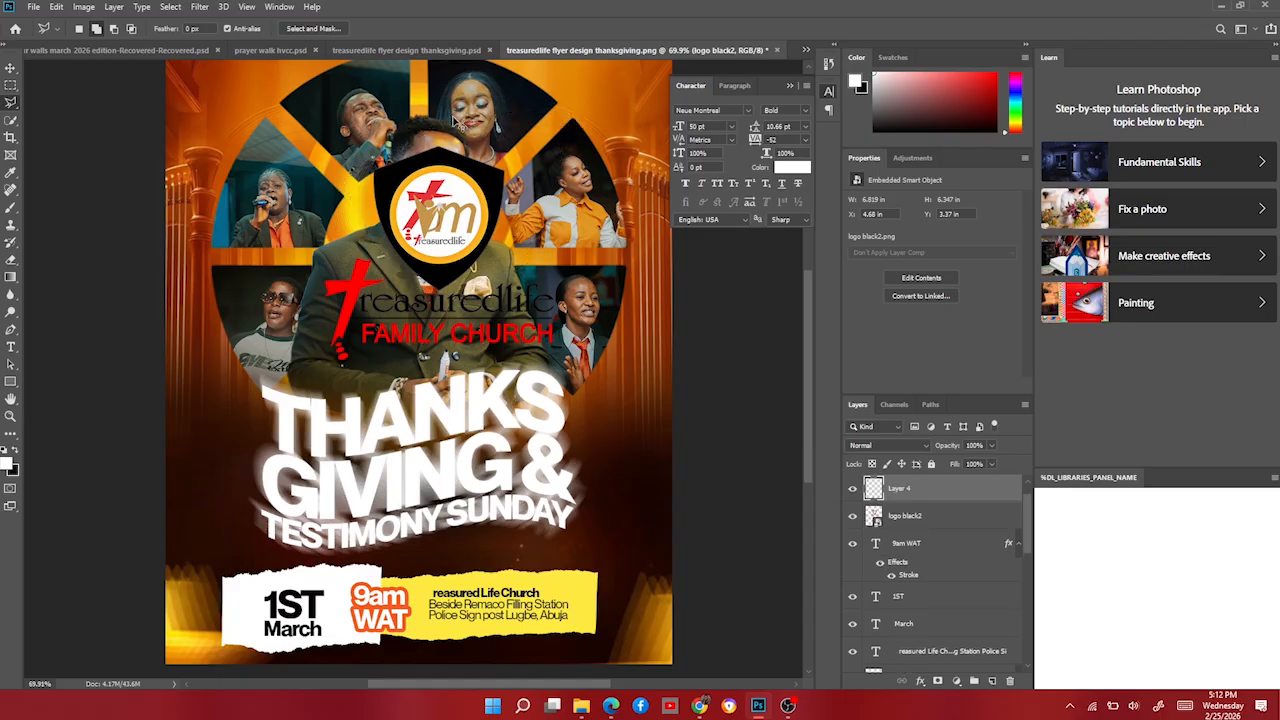
Lasso the red cross on the original logo layer and copy it onto its own layer.
{"action": "left_click", "coordinate": [934, 516]}
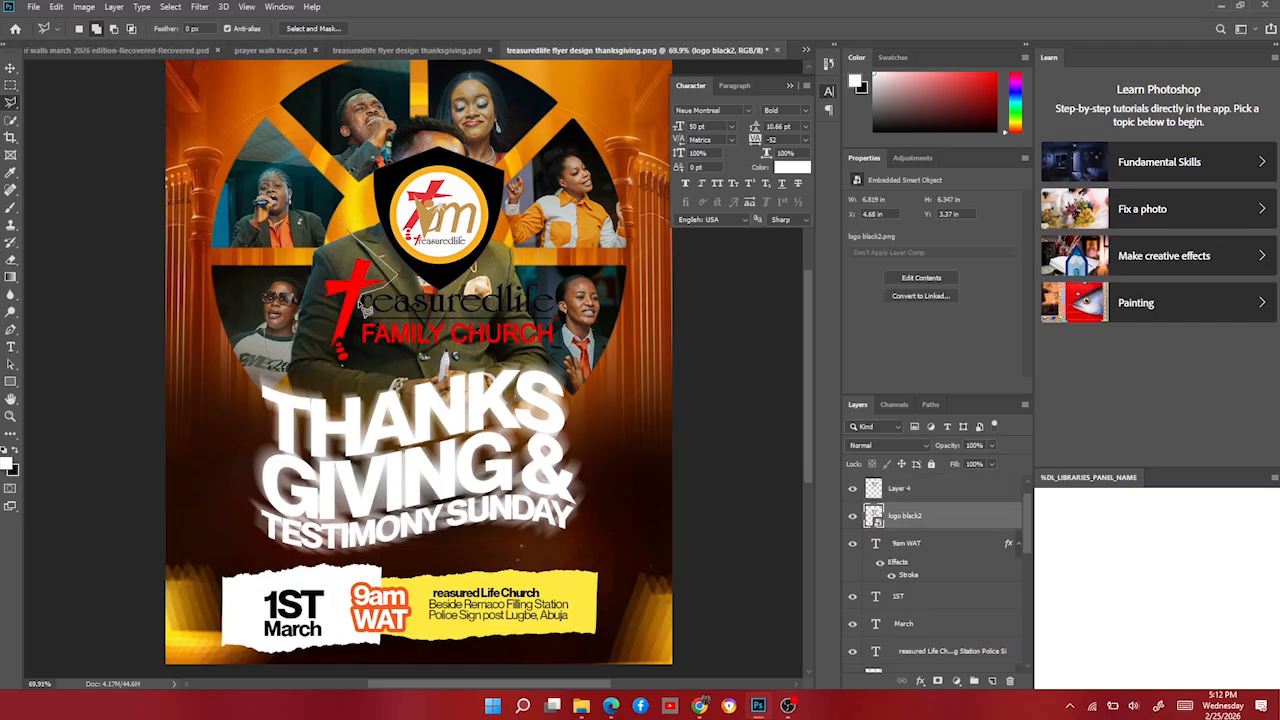
{"action": "left_click", "coordinate": [361, 303]}
{"action": "left_click", "coordinate": [356, 357]}
{"action": "left_click", "coordinate": [337, 391]}
{"action": "left_click", "coordinate": [303, 356]}
{"action": "left_click", "coordinate": [292, 320]}
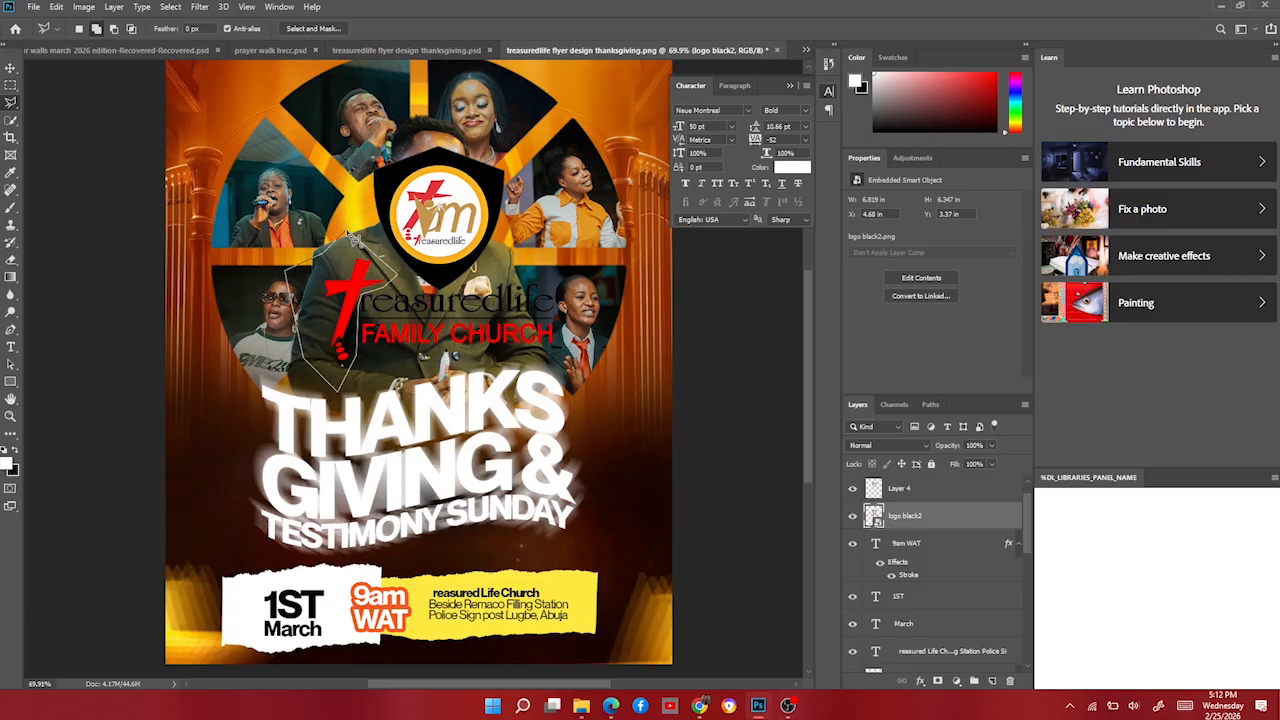
{"action": "left_click", "coordinate": [350, 234]}
{"action": "key", "text": "ctrl+j"}
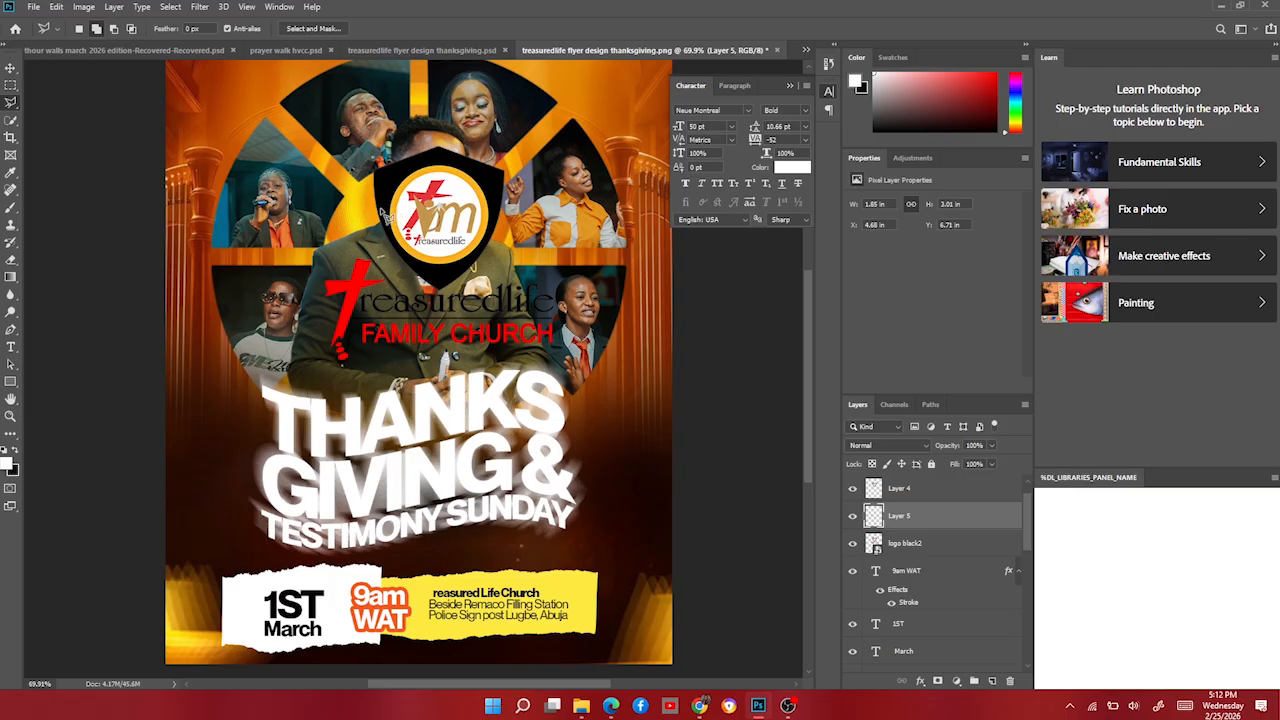
{"action": "left_click", "coordinate": [10, 67]}
{"action": "left_click", "coordinate": [918, 545]}
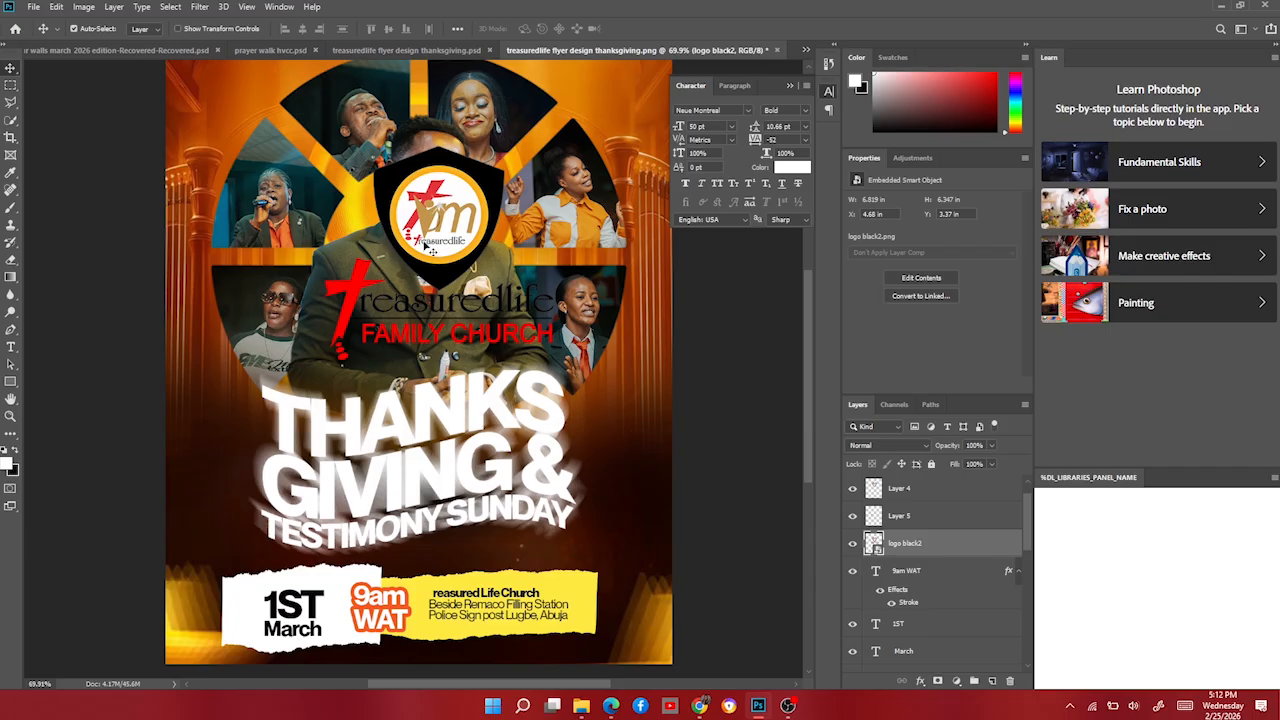
Move the shield emblem to the top-left corner and delete the original logo.
{"action": "left_click_drag", "start_coordinate": [428, 248], "coordinate": [236, 178]}
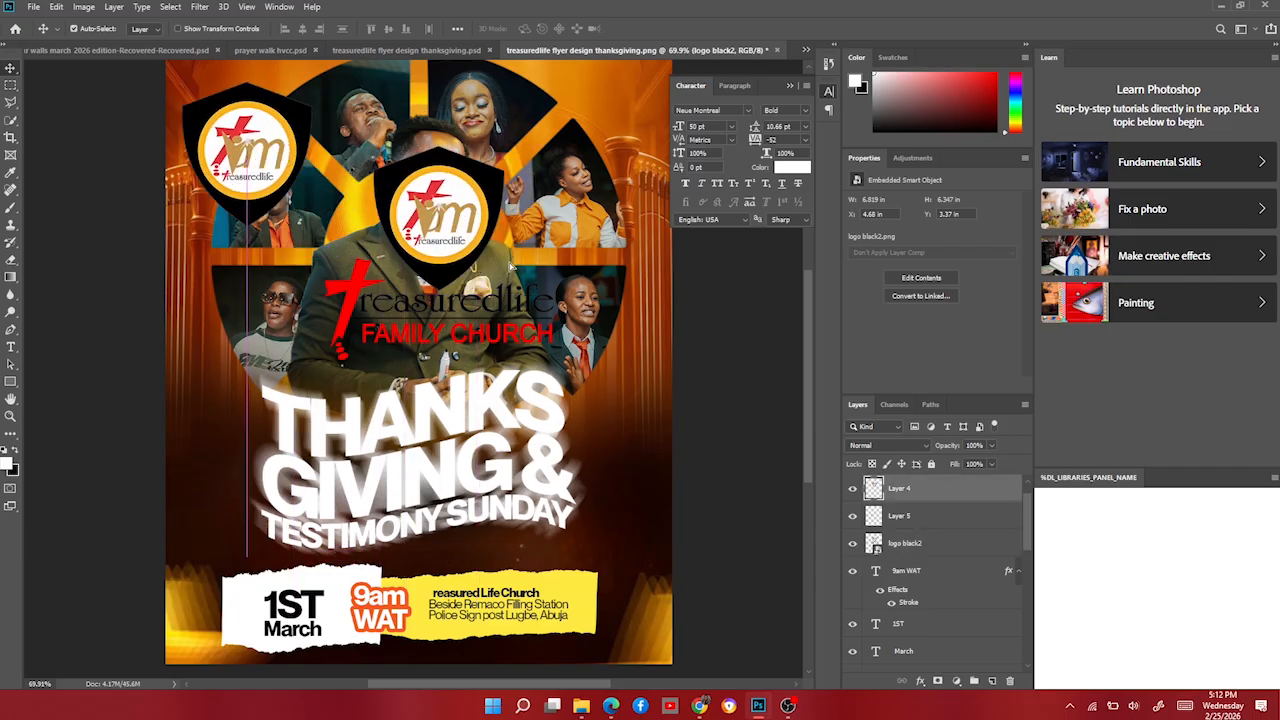
{"action": "left_click", "coordinate": [452, 236]}
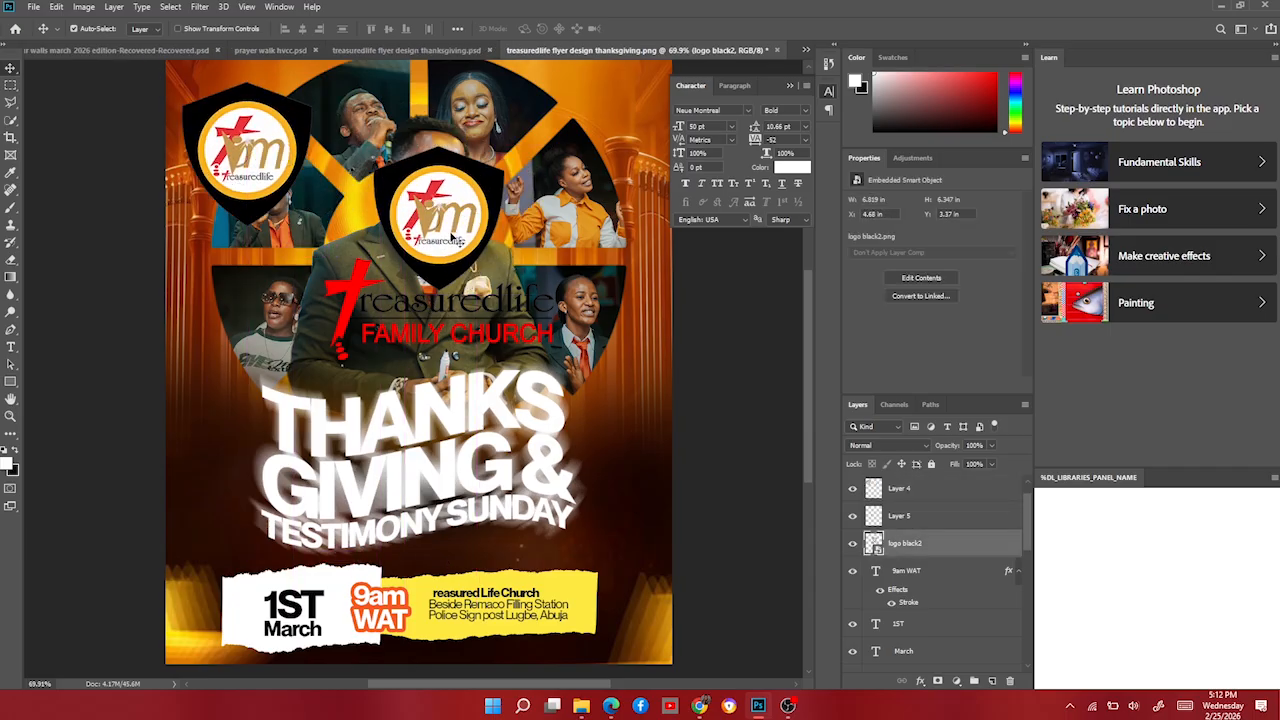
{"action": "key", "text": "Delete"}
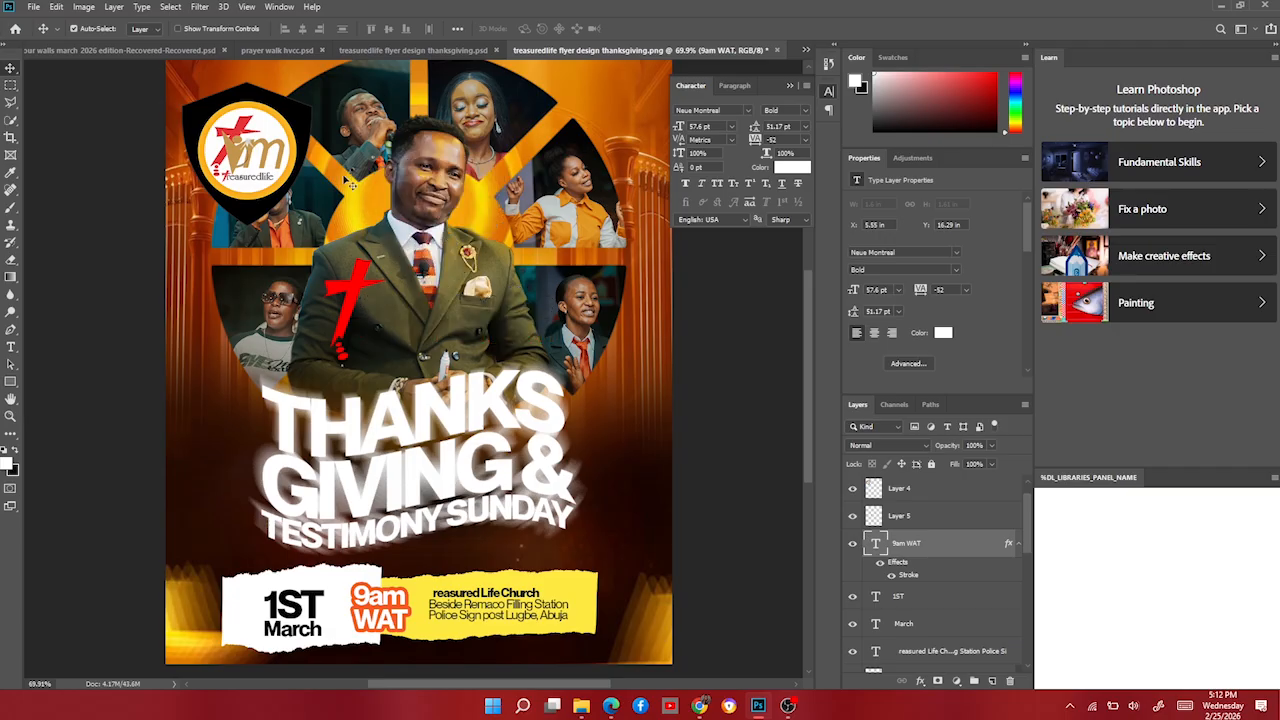
Move the red cross onto the yellow strip and shrink it to about half size.
{"action": "left_click_drag", "start_coordinate": [350, 284], "coordinate": [437, 601]}
{"action": "scroll", "coordinate": [436, 598], "scroll_direction": "up", "scroll_amount": 7}
{"action": "scroll", "coordinate": [436, 592], "scroll_direction": "down", "scroll_amount": 2}
{"action": "key", "text": "ctrl+t"}
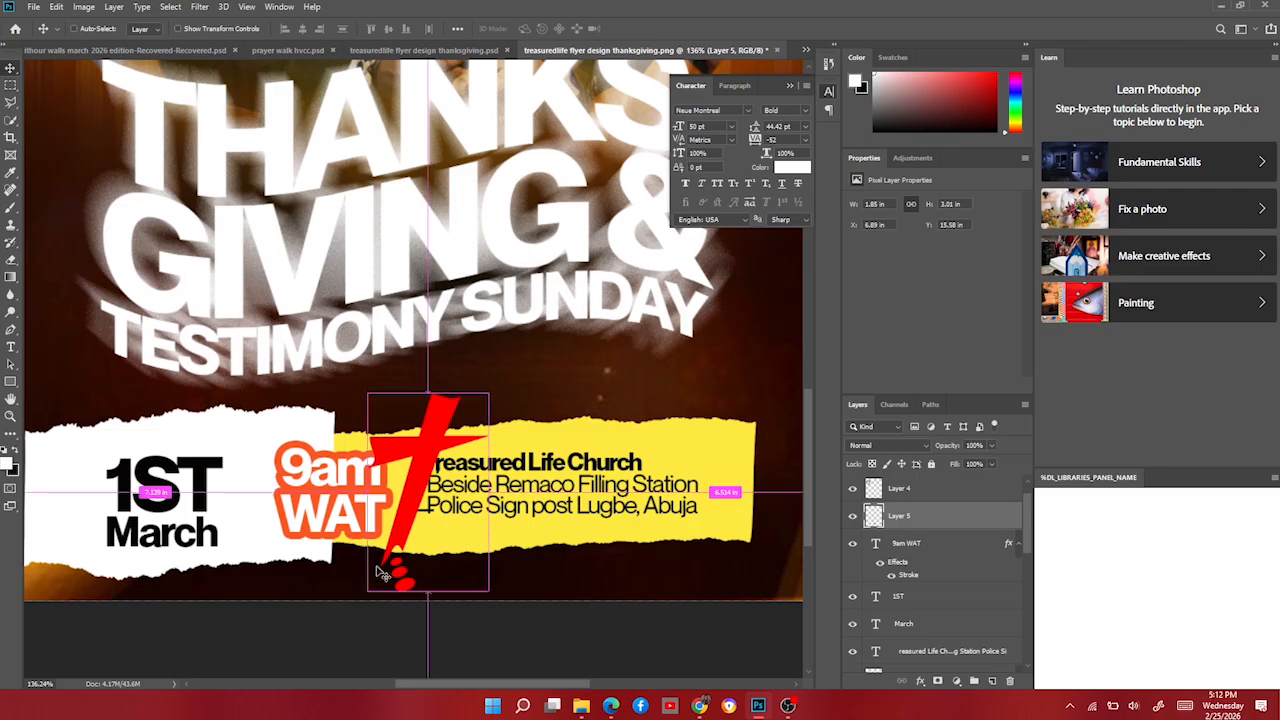
{"action": "left_click_drag", "start_coordinate": [430, 386], "coordinate": [429, 464]}
{"action": "key", "text": "Return"}
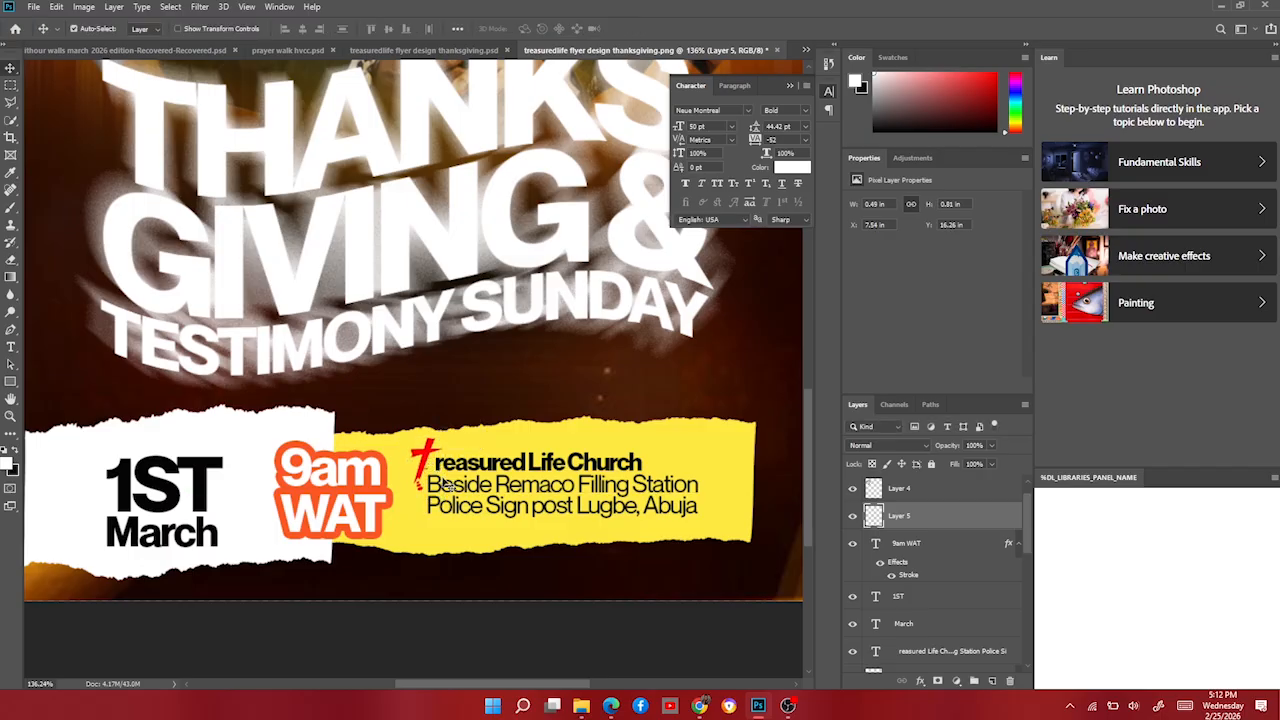
{"action": "key", "text": "Down"}
{"action": "key", "text": "Down"}
{"action": "key", "text": "Down"}
{"action": "key", "text": "Down"}
{"action": "scroll", "coordinate": [440, 415], "scroll_direction": "down", "scroll_amount": 8}
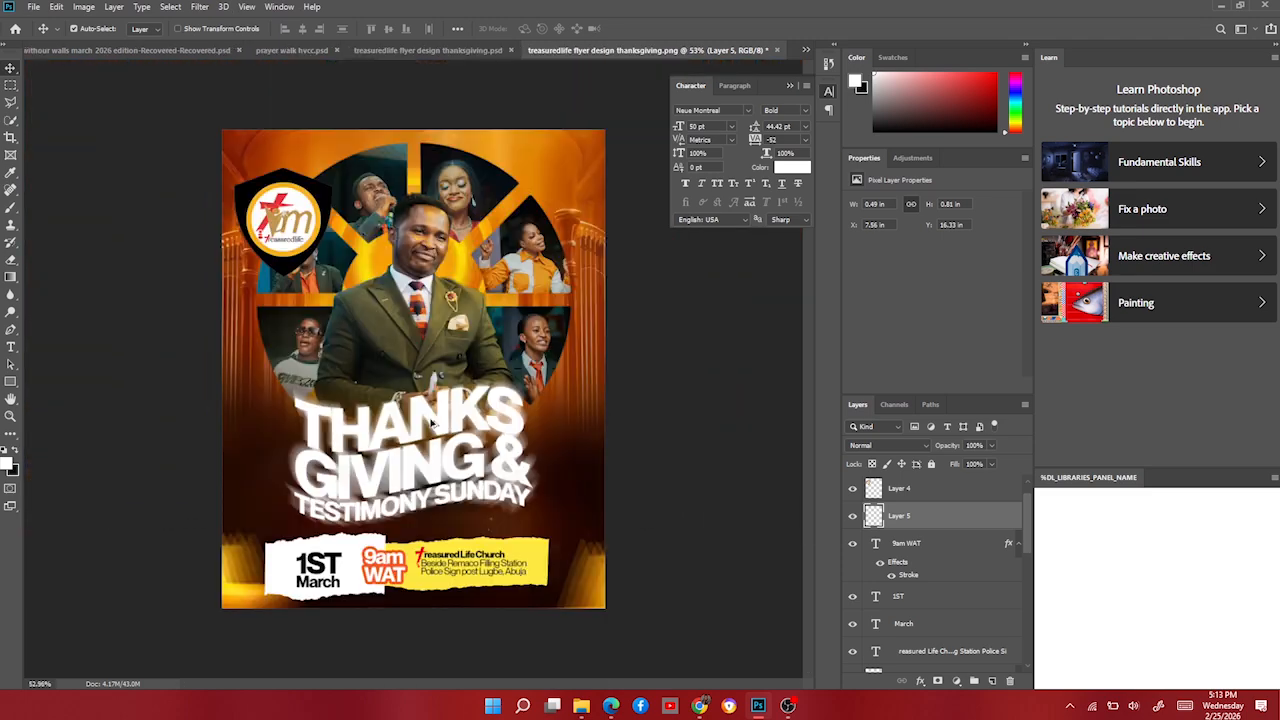
Scale the top-left shield emblem down to 38.34% as a corner badge.
{"action": "scroll", "coordinate": [290, 247], "scroll_direction": "up", "scroll_amount": 4}
{"action": "left_click", "coordinate": [255, 237]}
{"action": "scroll", "coordinate": [255, 237], "scroll_direction": "up", "scroll_amount": 2}
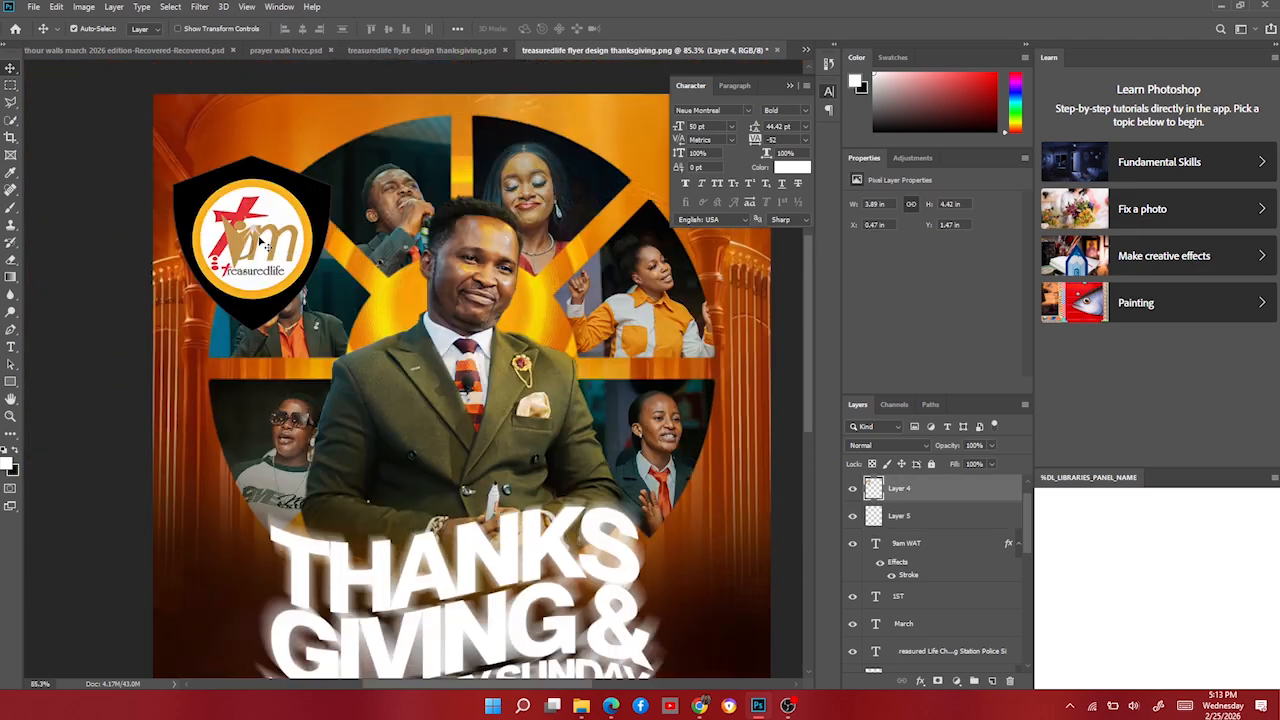
{"action": "key", "text": "ctrl+t"}
{"action": "left_click_drag", "start_coordinate": [262, 382], "coordinate": [239, 245]}
{"action": "key", "text": "Return"}
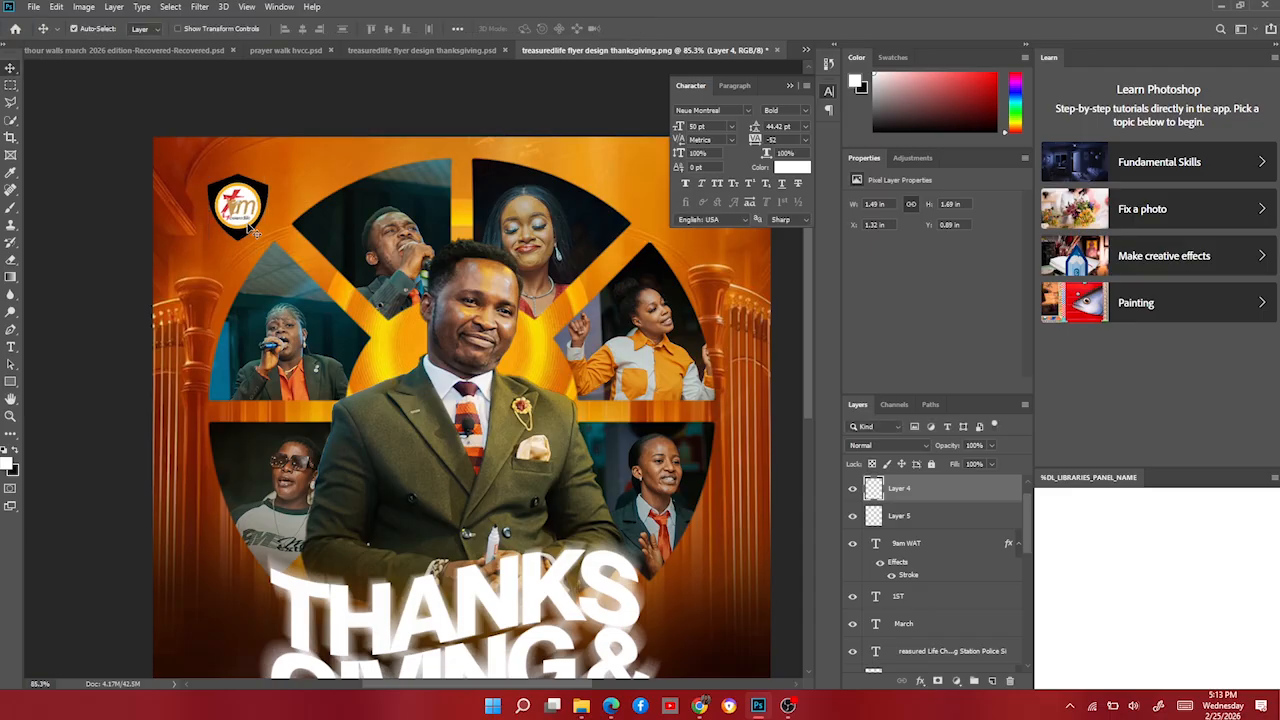
Reopen the flyer resources folder to find the harp image.
{"action": "scroll", "coordinate": [375, 385], "scroll_direction": "down", "scroll_amount": 3}
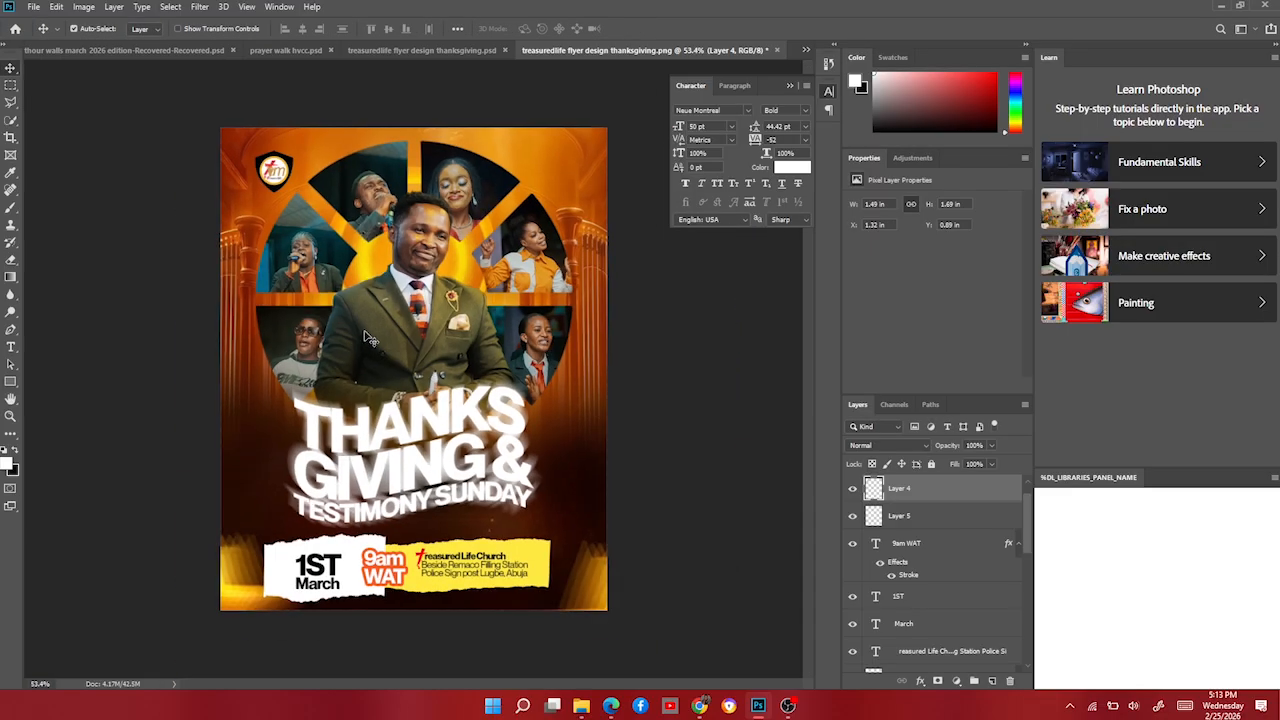
{"action": "scroll", "coordinate": [369, 338], "scroll_direction": "down", "scroll_amount": 1}
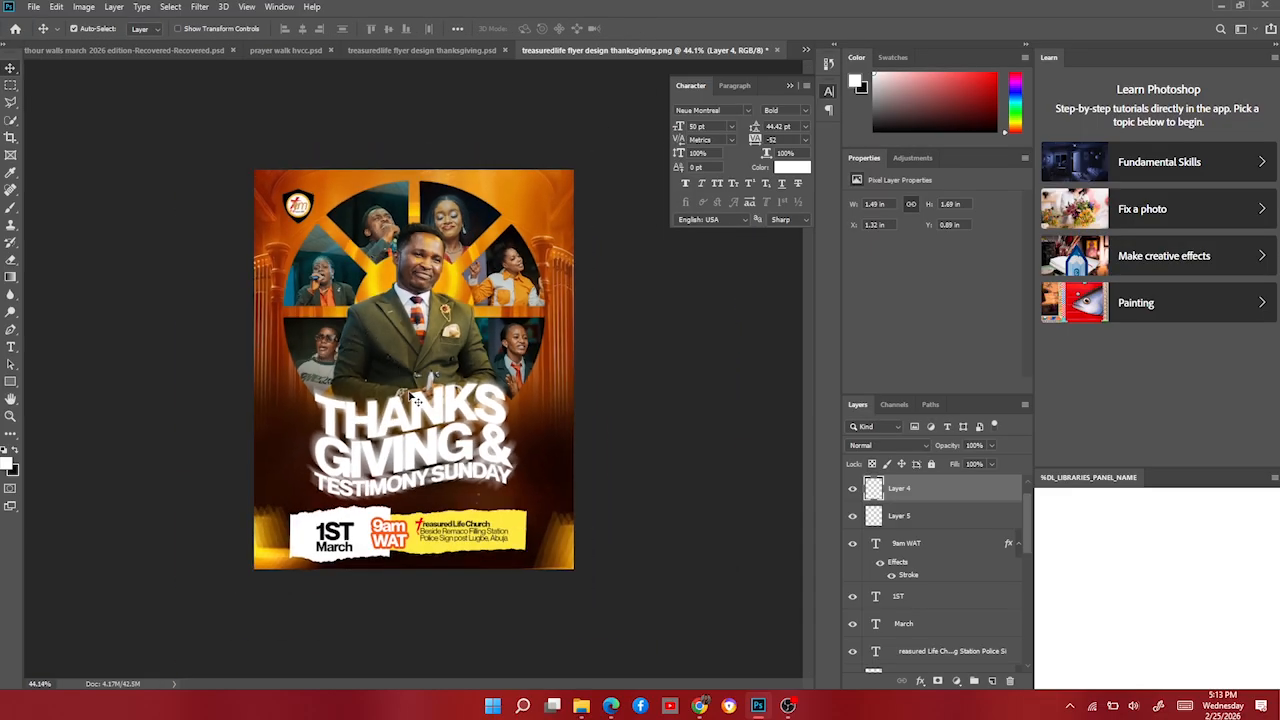
{"action": "scroll", "coordinate": [416, 398], "scroll_direction": "up", "scroll_amount": 1}
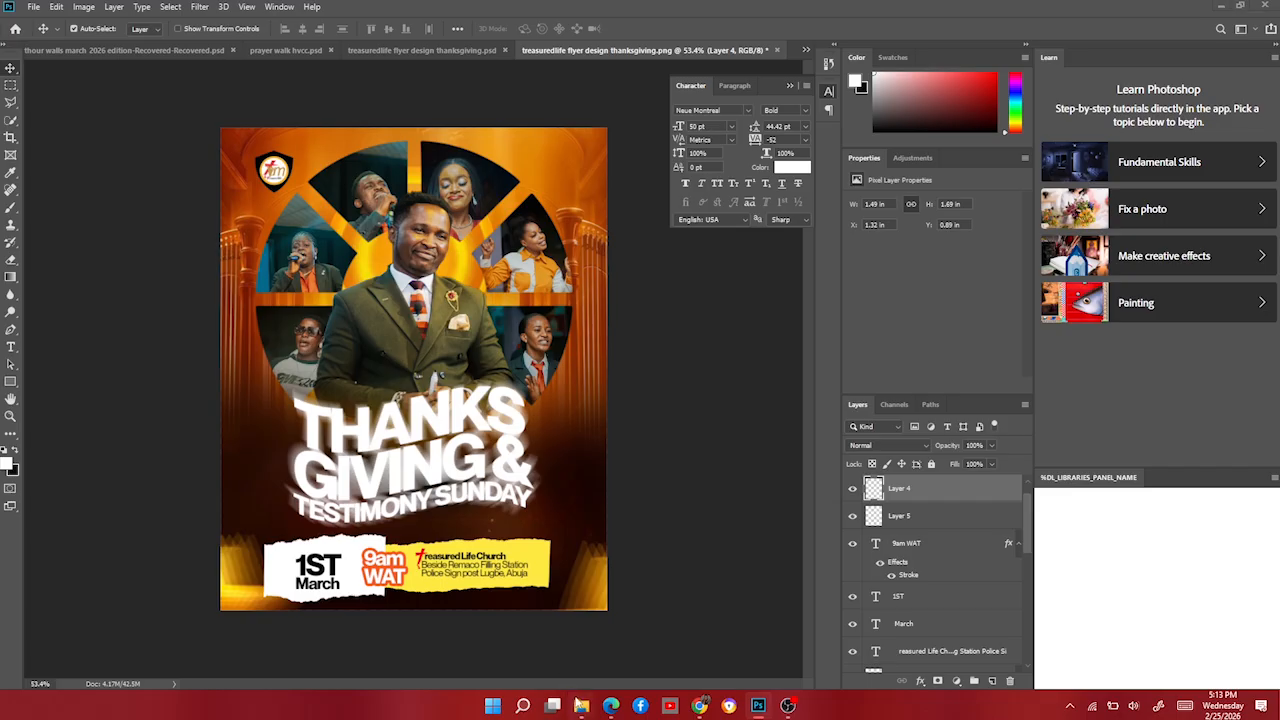
{"action": "left_click", "coordinate": [581, 706]}
{"action": "scroll", "coordinate": [772, 300], "scroll_direction": "up", "scroll_amount": 1}
Place harp pngwing.com (5) at double size on the lower-left edge, above Group 1 copy.
{"action": "left_click", "coordinate": [775, 250]}
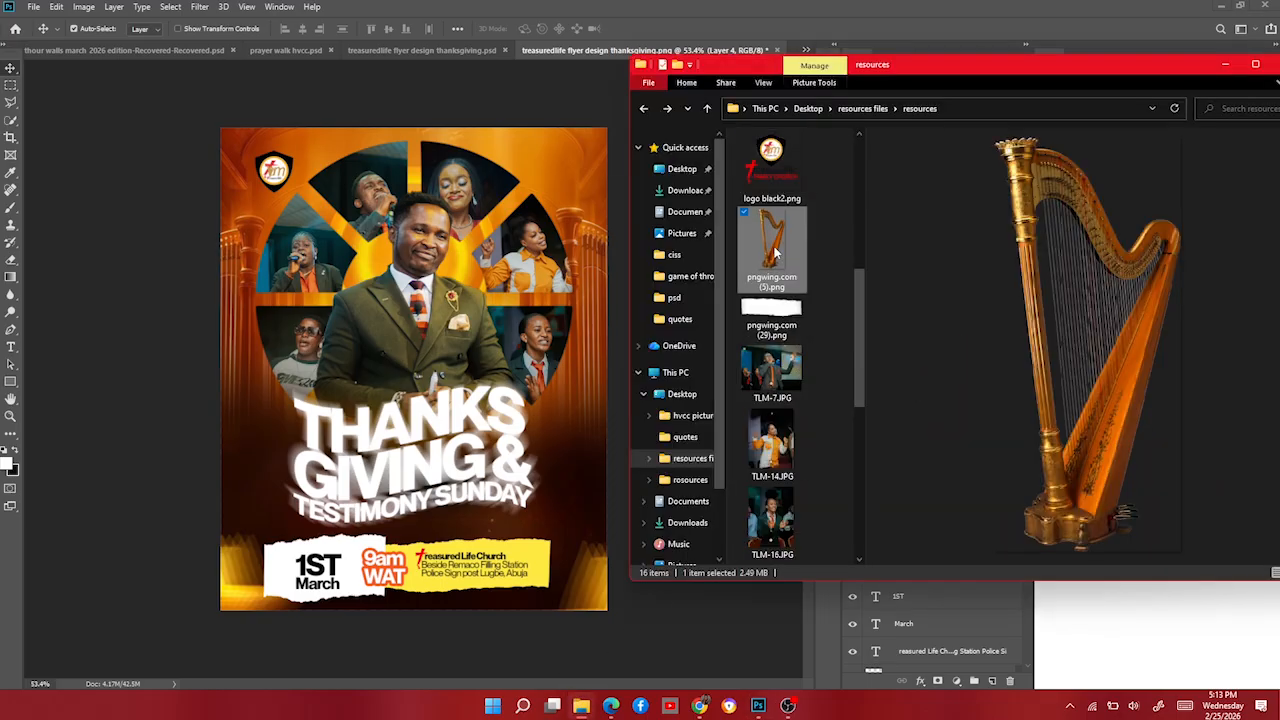
{"action": "left_click_drag", "start_coordinate": [770, 240], "coordinate": [277, 487]}
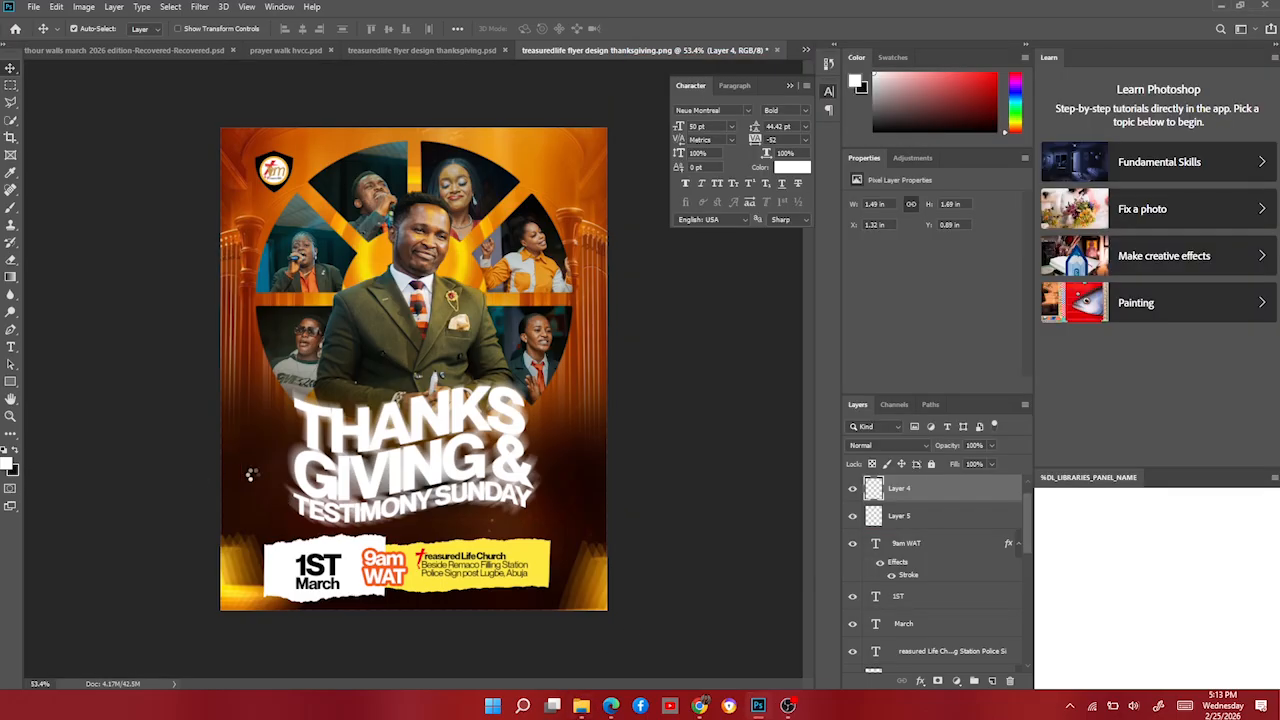
{"action": "left_click_drag", "start_coordinate": [370, 373], "coordinate": [265, 440]}
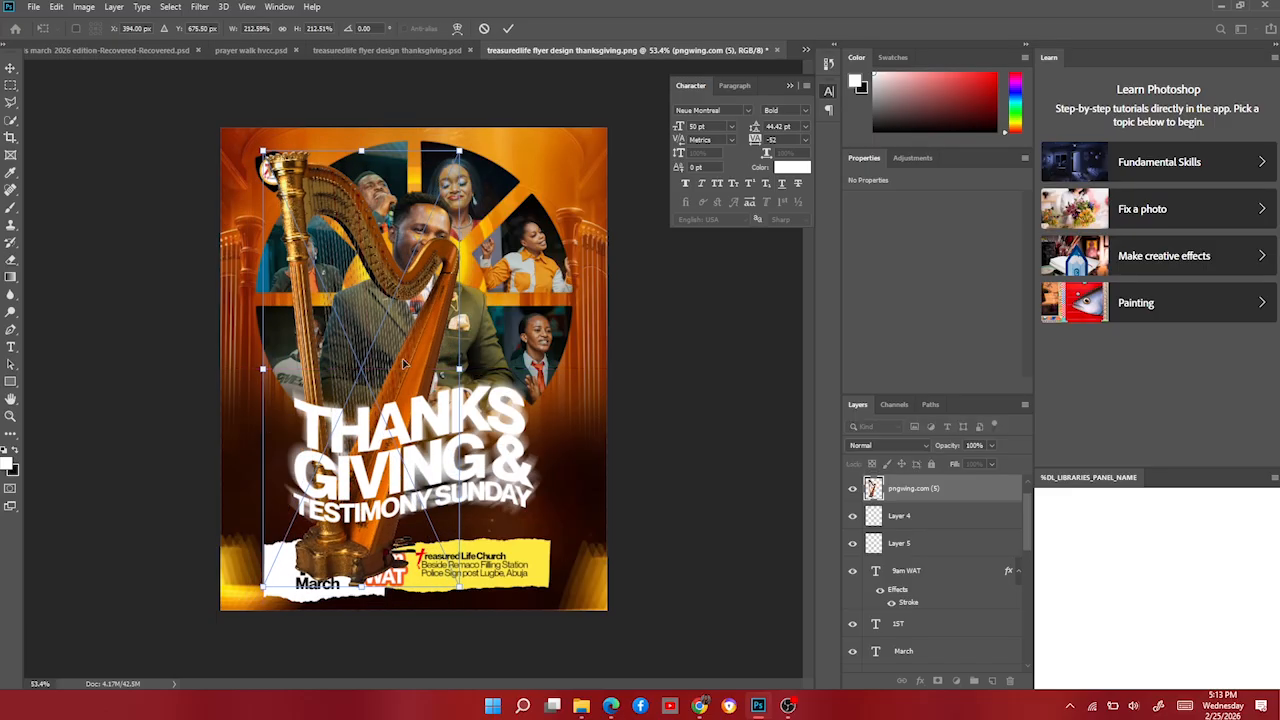
{"action": "left_click_drag", "start_coordinate": [398, 359], "coordinate": [254, 440]}
{"action": "key", "text": "Return"}
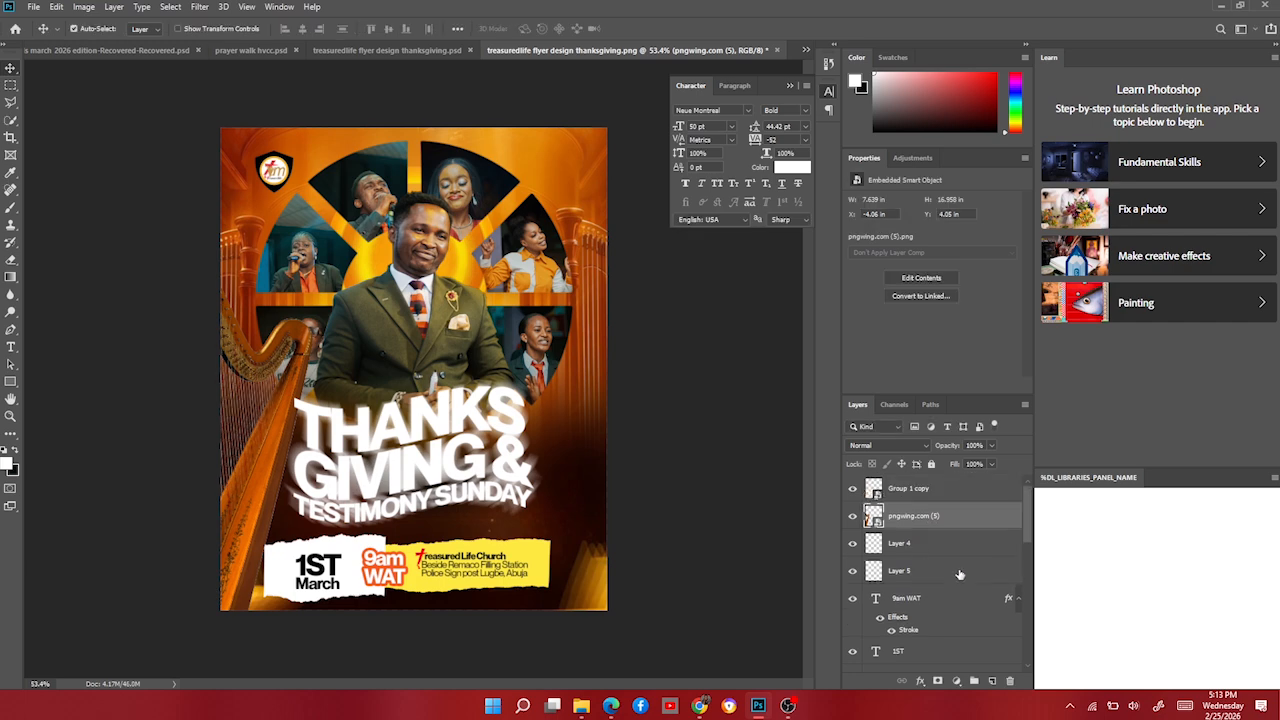
{"action": "left_click_drag", "start_coordinate": [953, 518], "coordinate": [948, 484]}
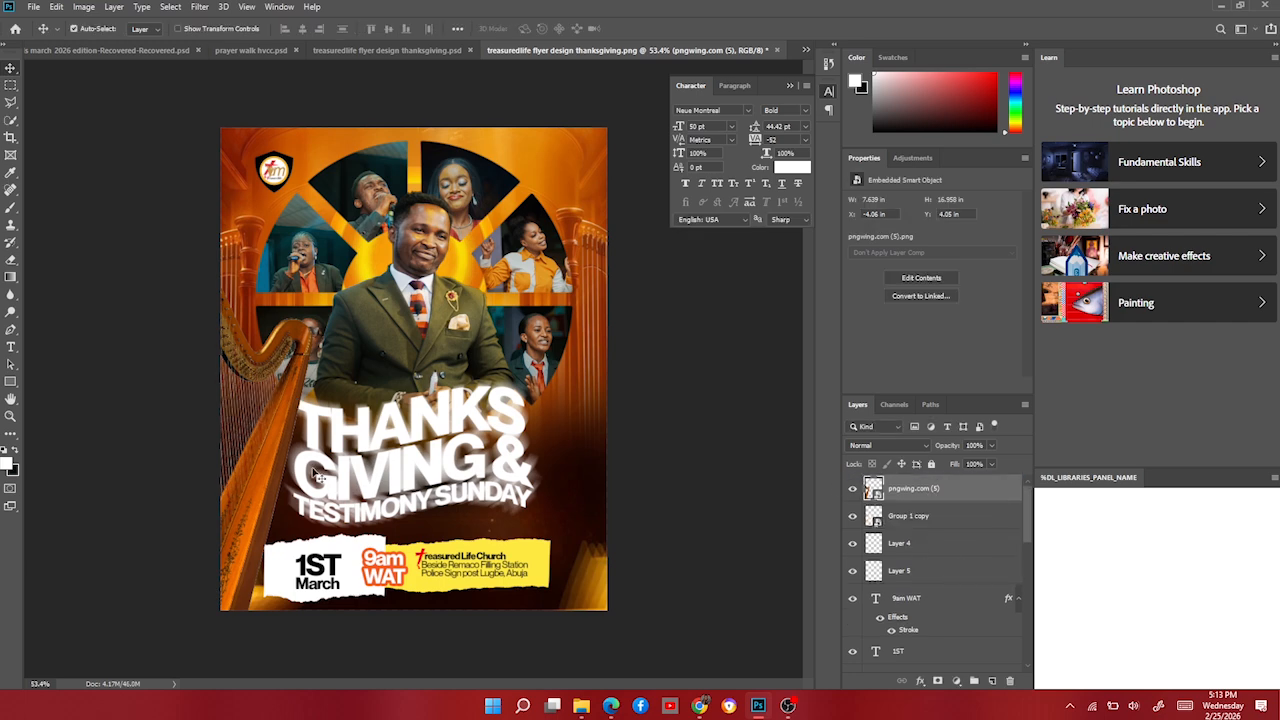
{"action": "mouse_move", "coordinate": [247, 445]}
{"action": "left_mouse_down"}
{"action": "mouse_move", "coordinate": [231, 455]}
{"action": "mouse_move", "coordinate": [252, 446]}
{"action": "left_mouse_up"}
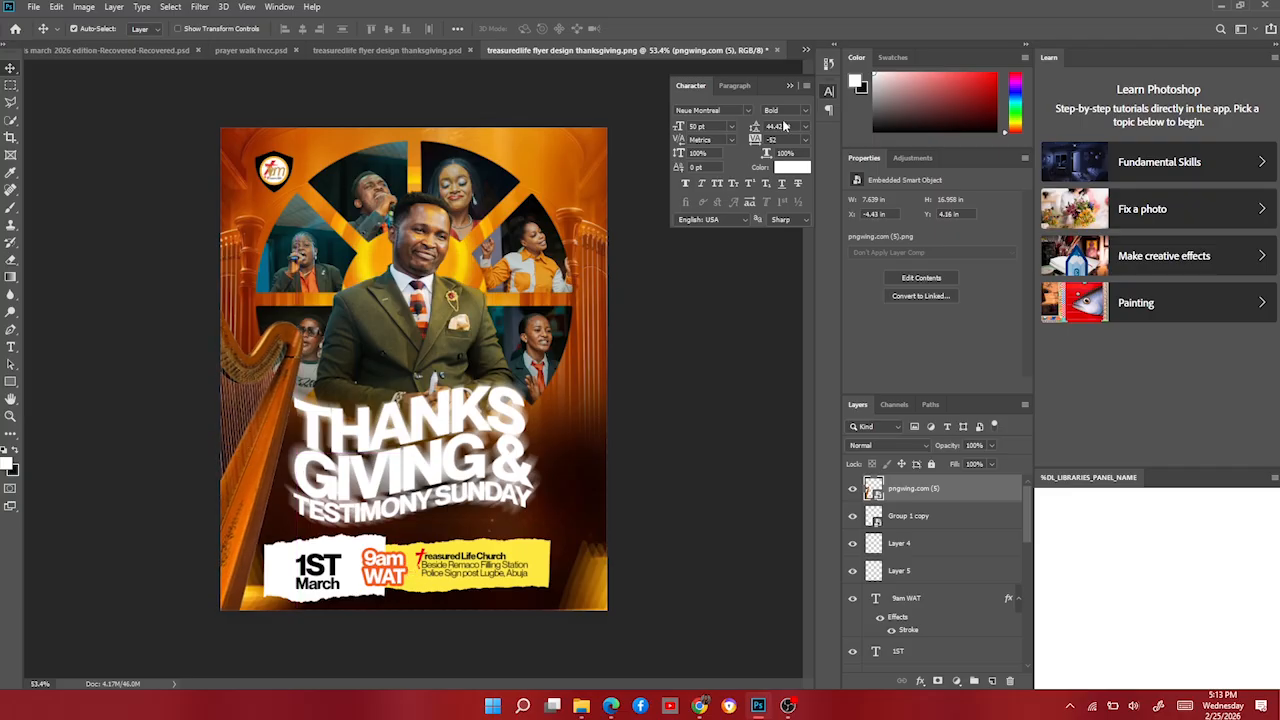
Load the saved XMP preset as a Camera Raw Filter on the harp, then shift it right.
{"action": "left_click", "coordinate": [201, 7]}
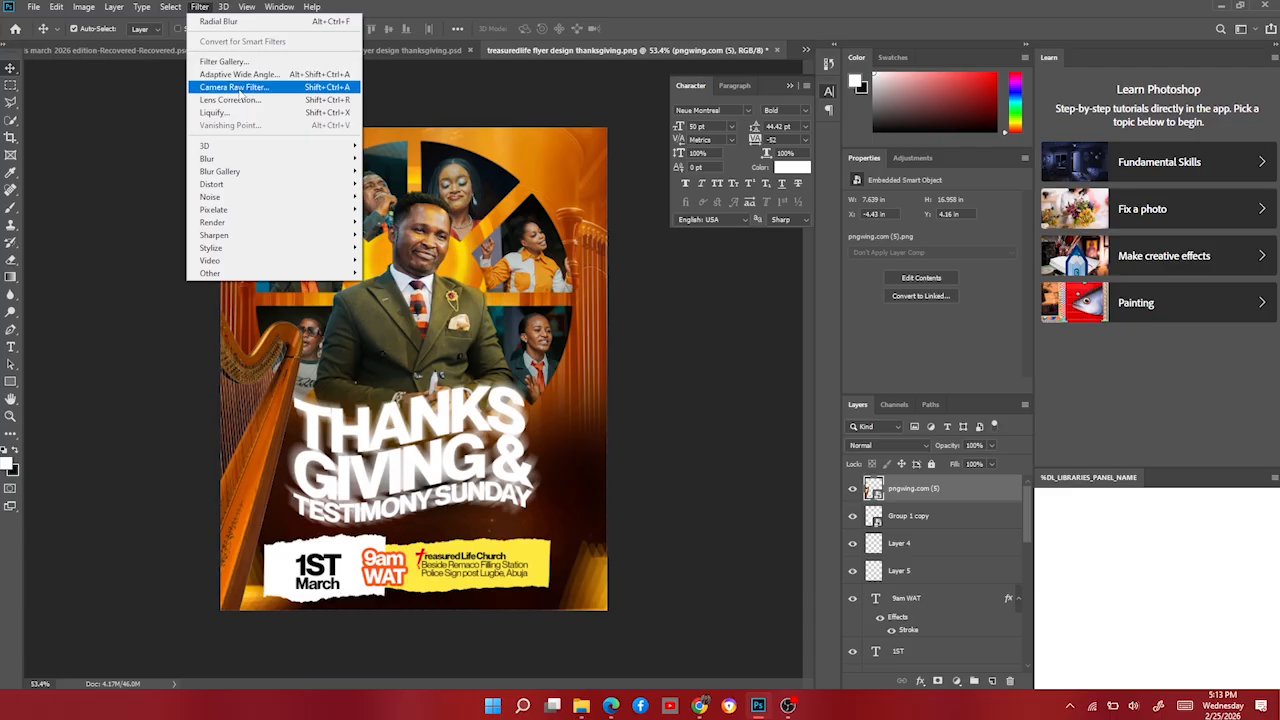
{"action": "left_click", "coordinate": [241, 93]}
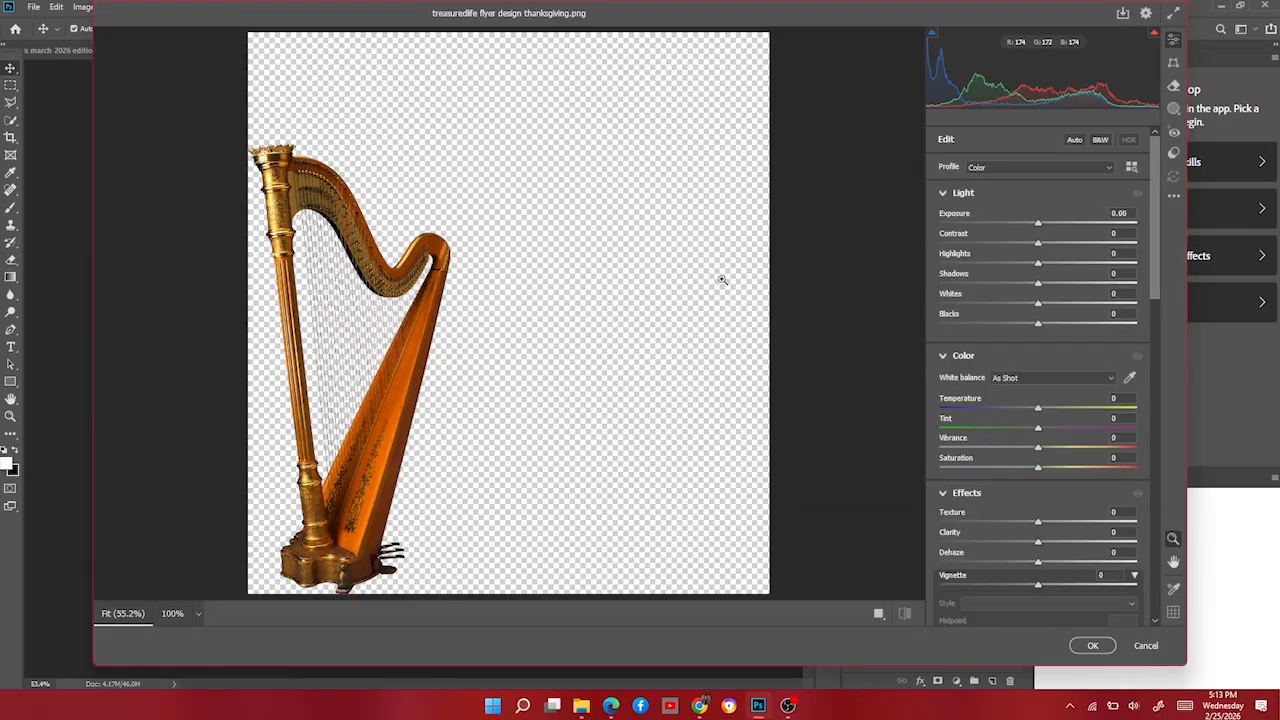
{"action": "left_click", "coordinate": [1175, 197]}
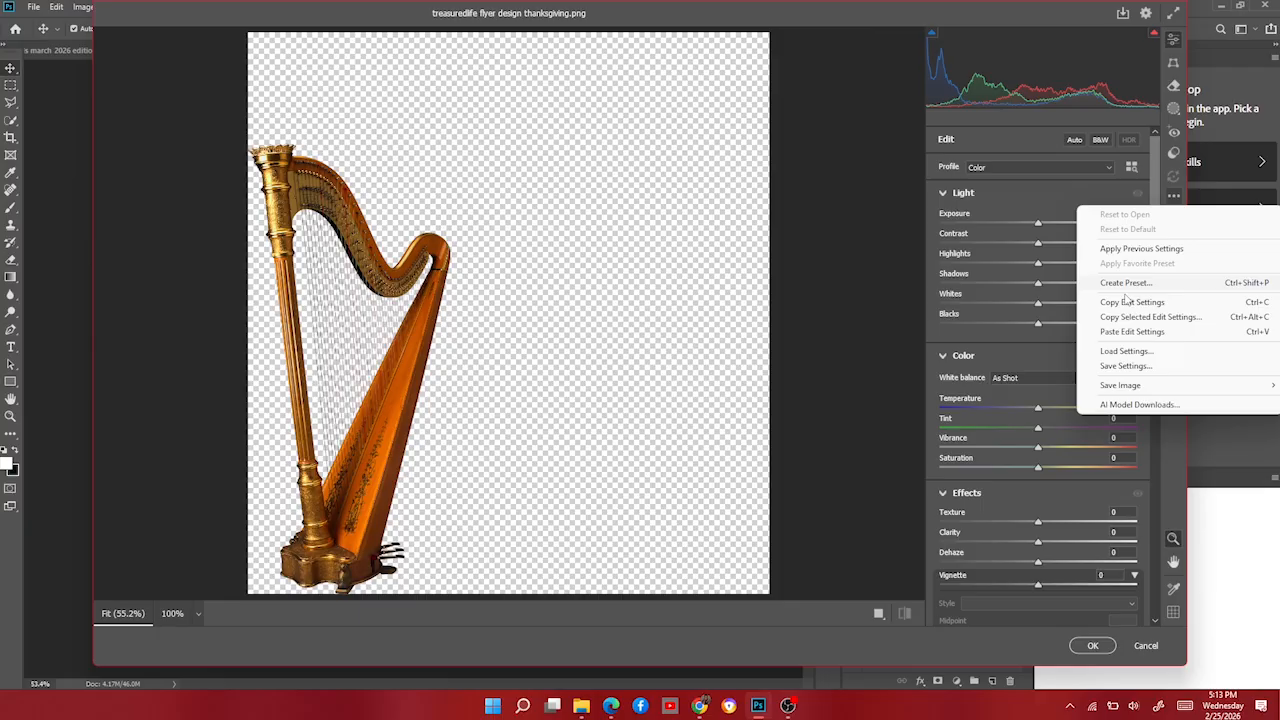
{"action": "left_click", "coordinate": [1125, 353]}
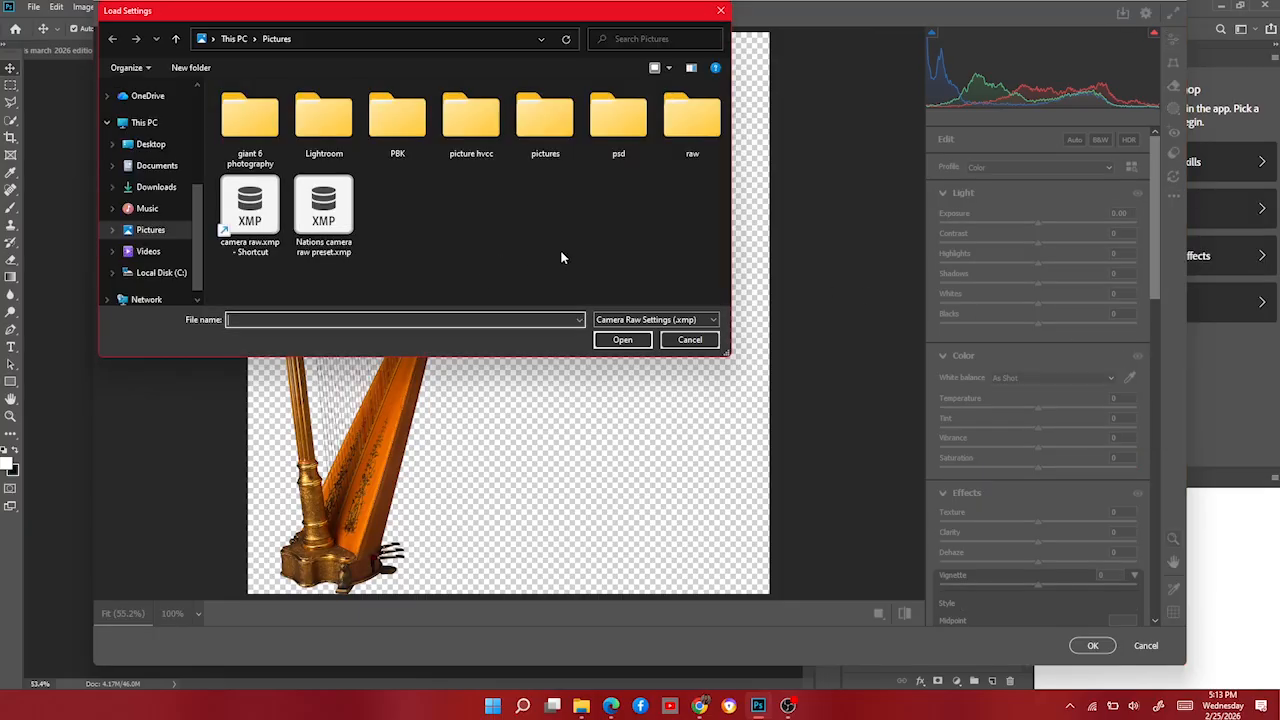
{"action": "double_click", "coordinate": [323, 212]}
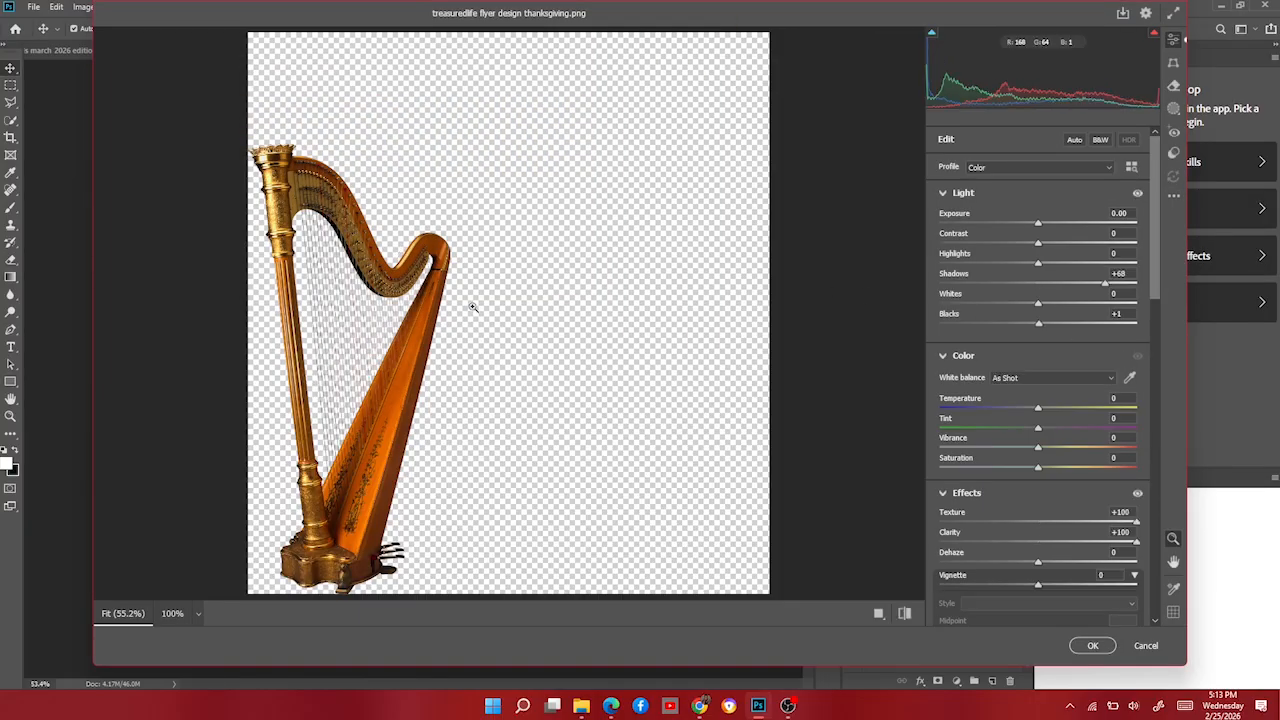
{"action": "left_click", "coordinate": [1092, 645]}
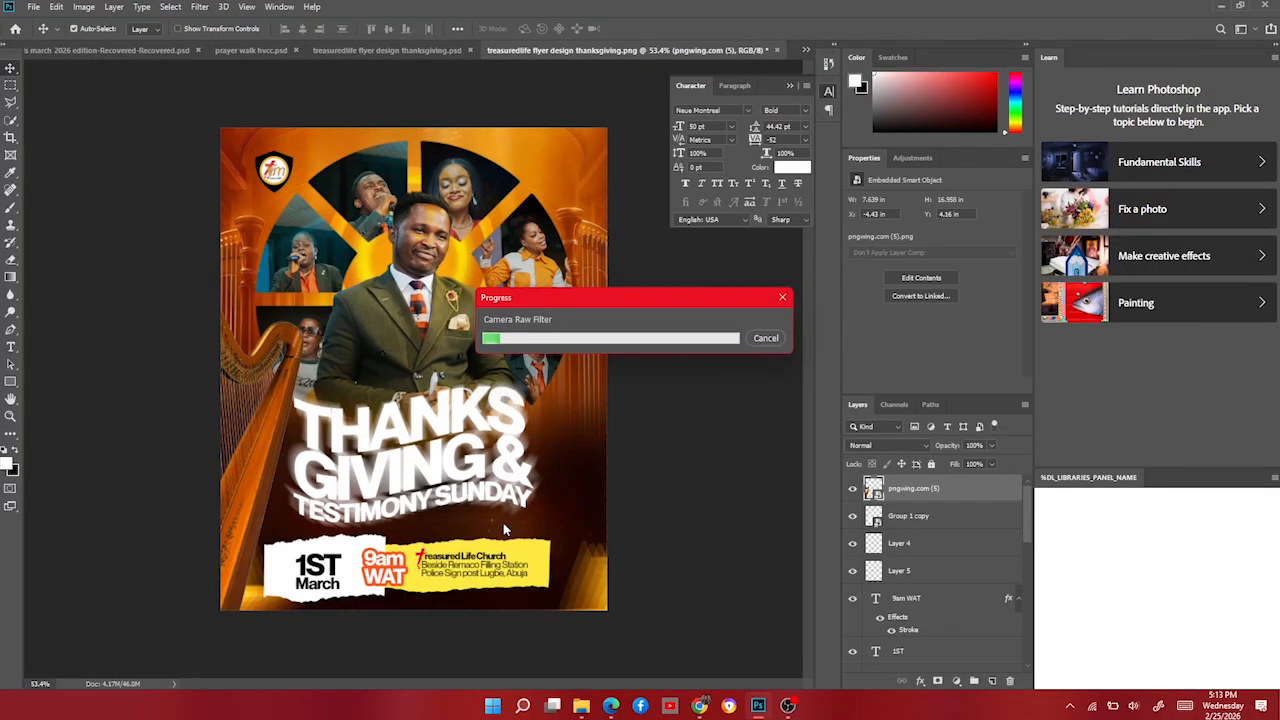
{"action": "left_click_drag", "start_coordinate": [266, 404], "coordinate": [297, 397]}
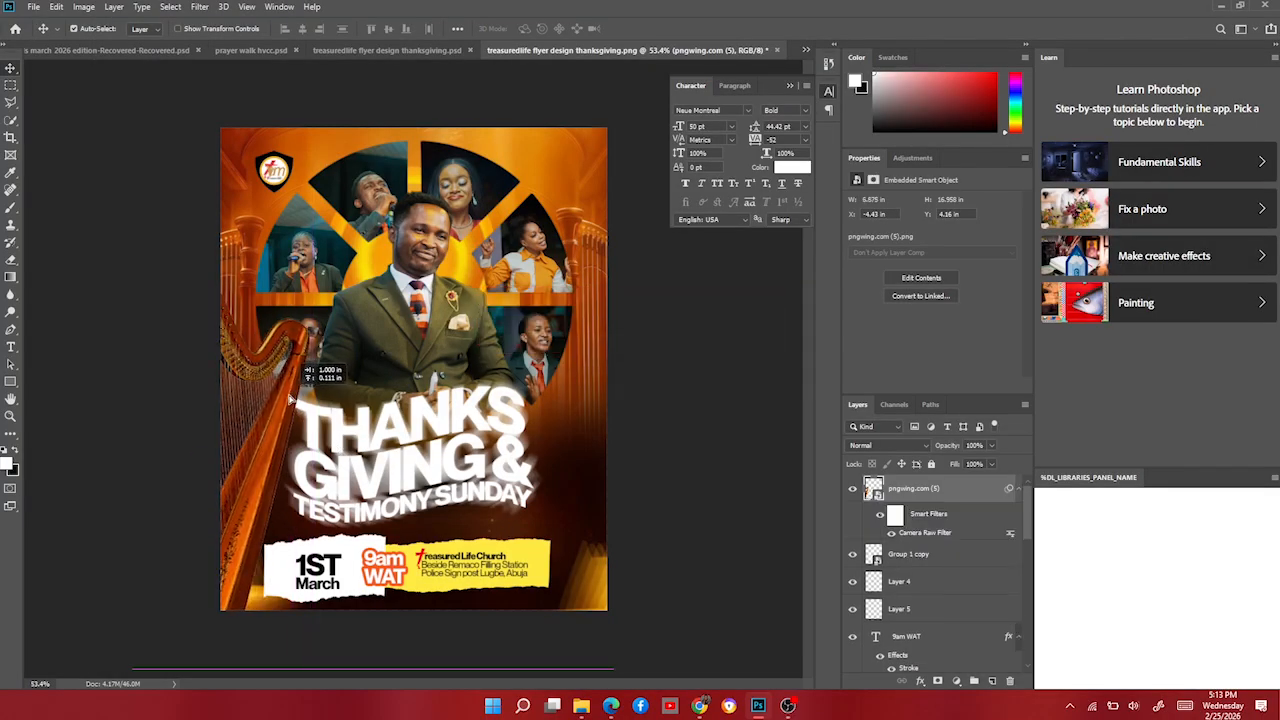
Apply a Motion Blur with distance 21 to the harp.
{"action": "left_click", "coordinate": [199, 6]}
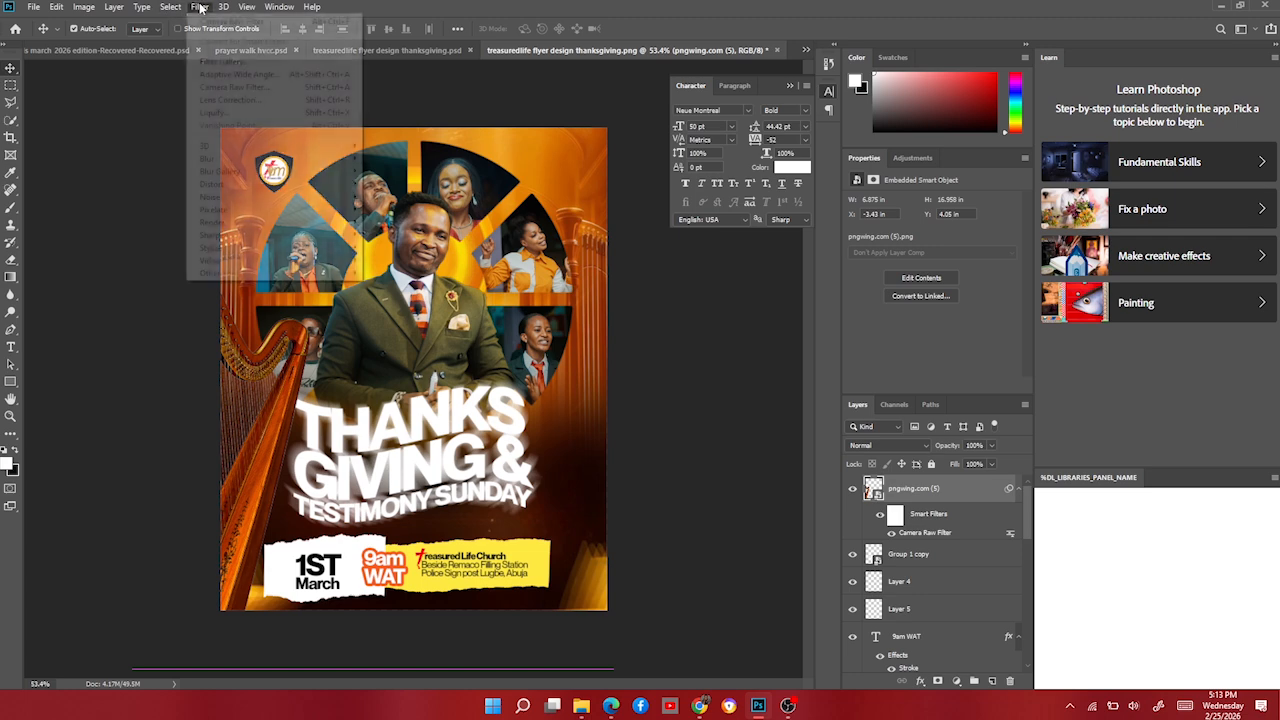
{"action": "mouse_move", "coordinate": [293, 160]}
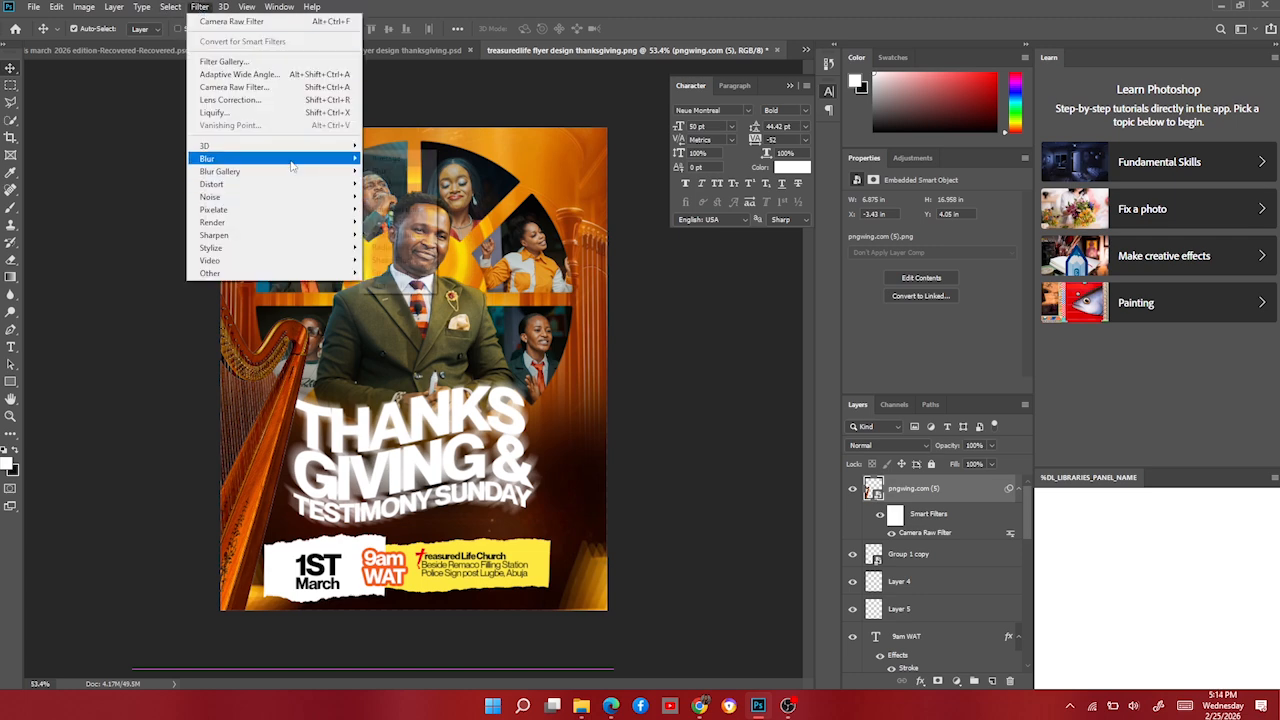
{"action": "left_click", "coordinate": [409, 235]}
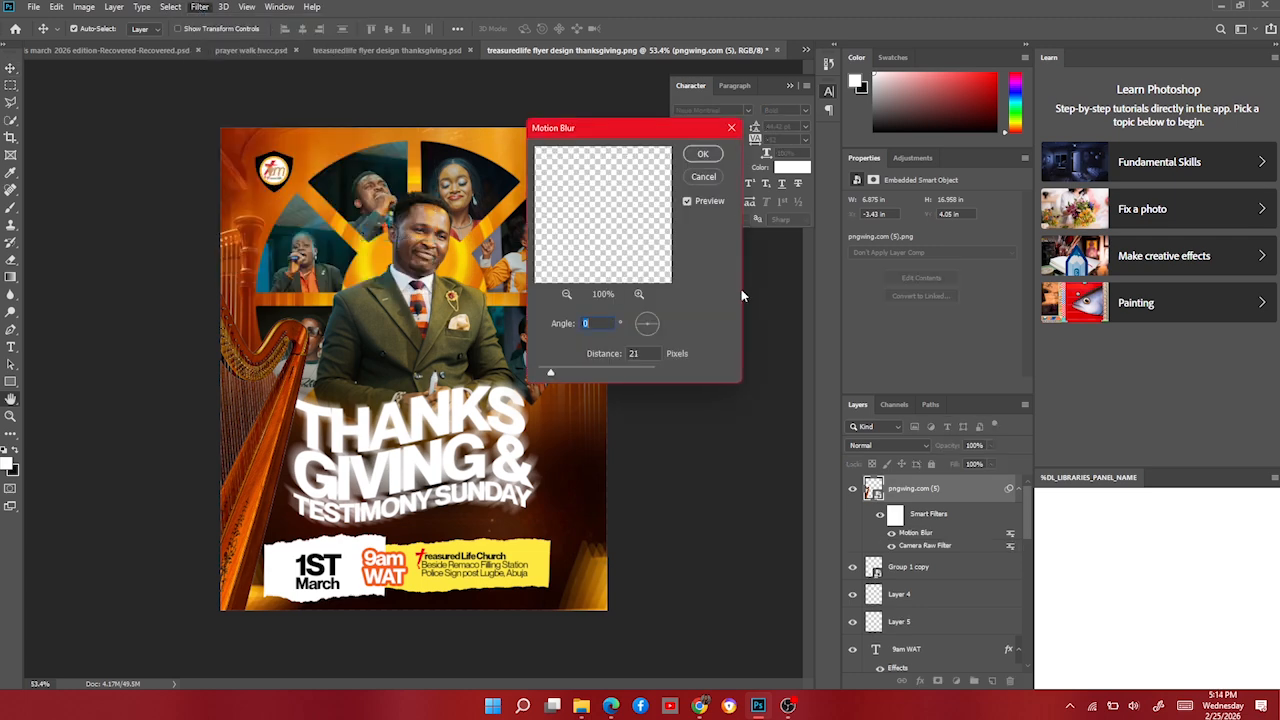
{"action": "left_click", "coordinate": [703, 153]}
Duplicate the harp, flip the copy horizontally, and place it on the flyer's right side.
{"action": "key", "text": "ctrl+alt+t"}
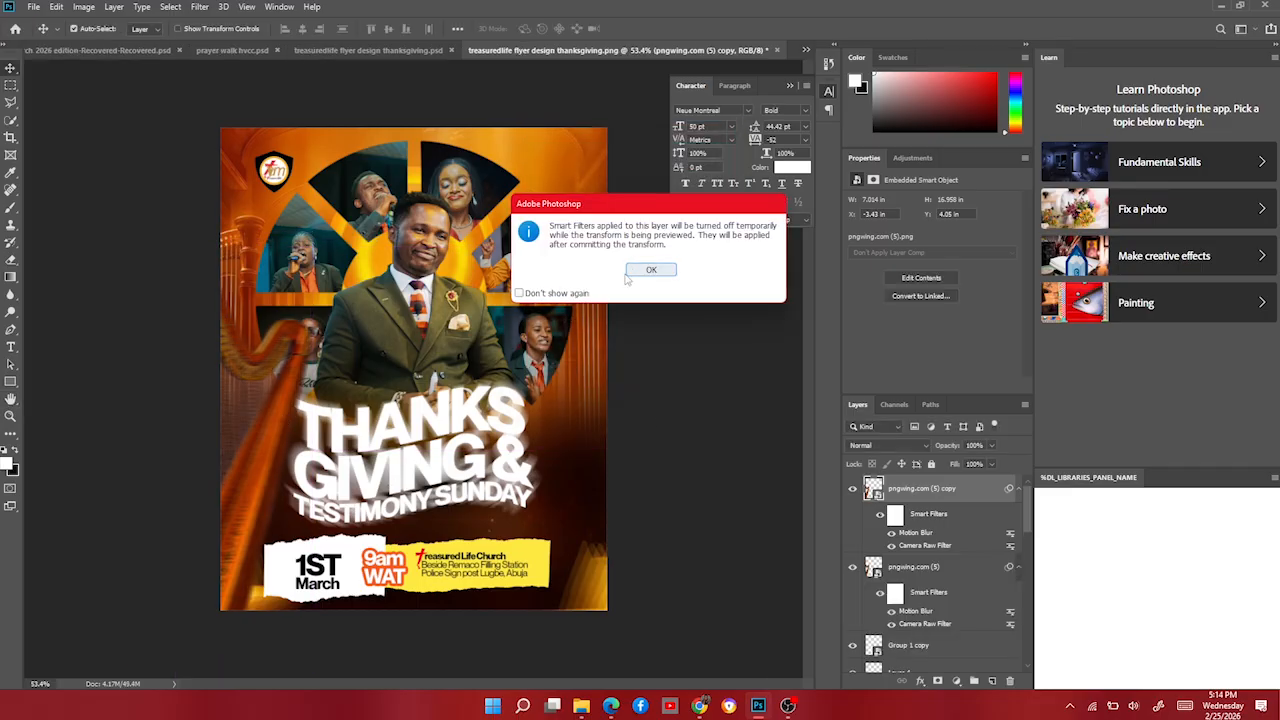
{"action": "left_click", "coordinate": [648, 267]}
{"action": "right_click", "coordinate": [271, 449]}
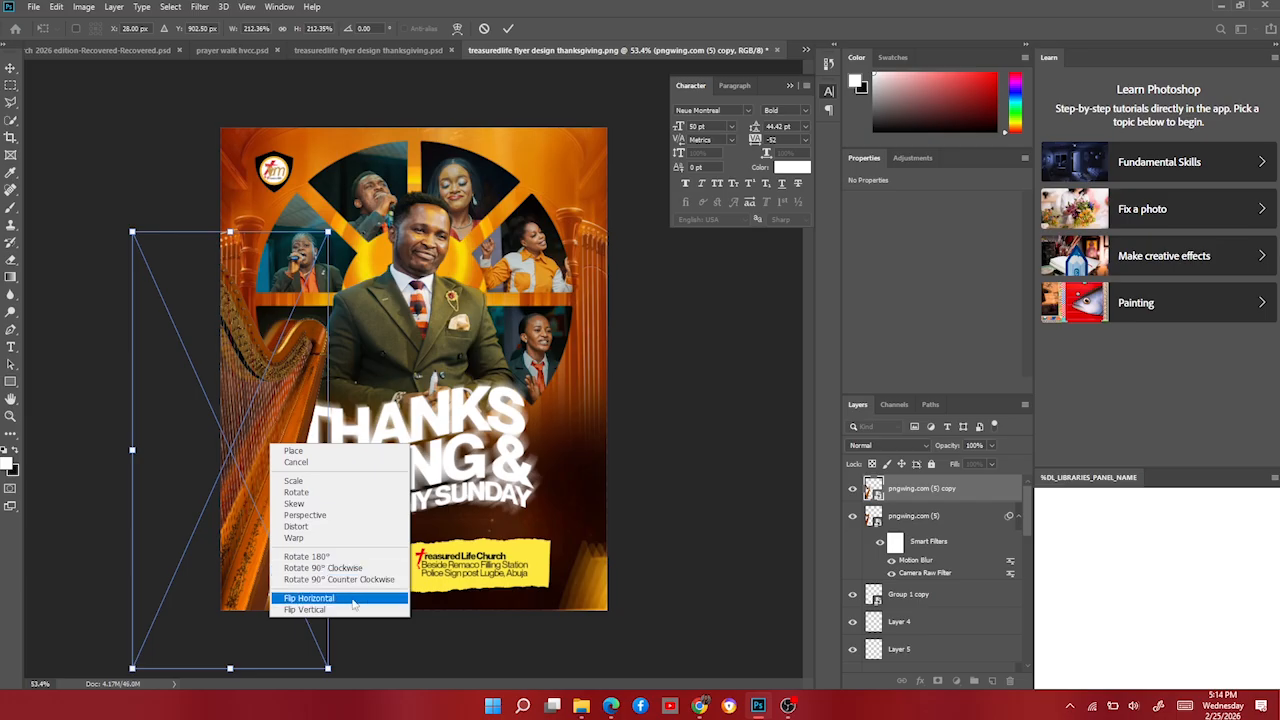
{"action": "left_click", "coordinate": [300, 598]}
{"action": "left_click_drag", "start_coordinate": [249, 447], "coordinate": [630, 496]}
{"action": "key", "text": "Return"}
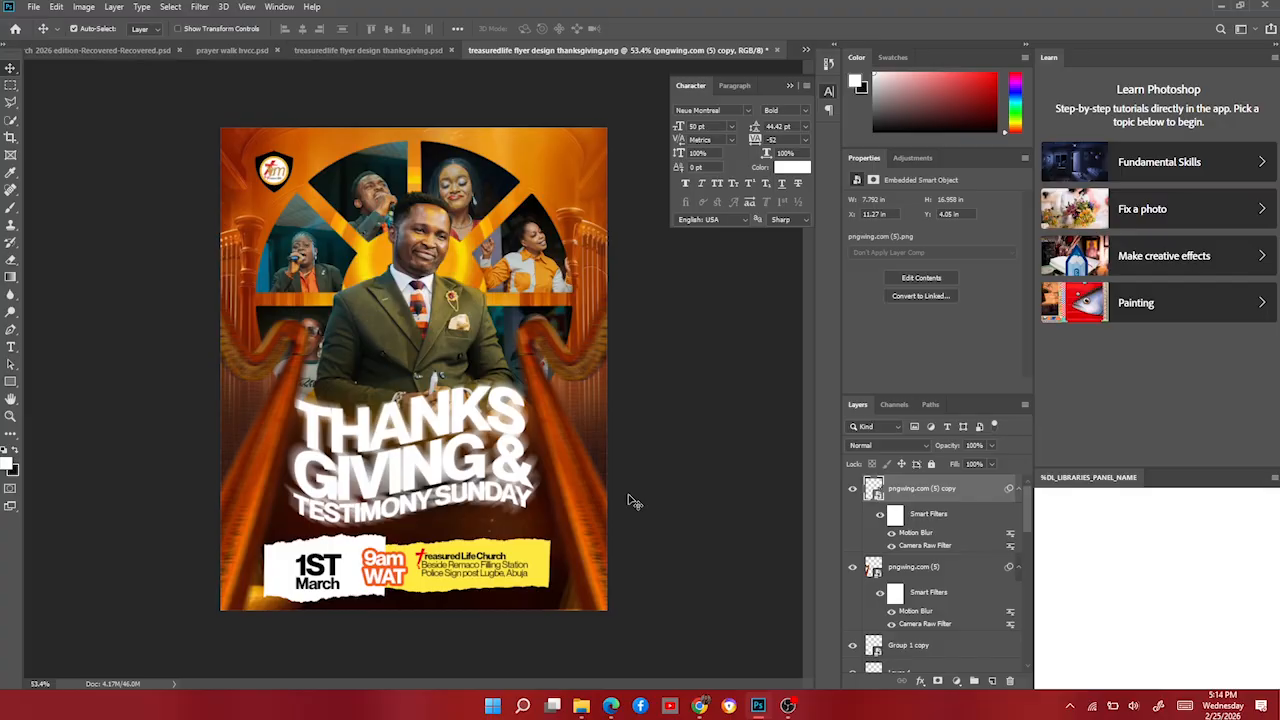
Reopen the flyer resources folder in File Explorer.
{"action": "scroll", "coordinate": [435, 494], "scroll_direction": "down", "scroll_amount": 1}
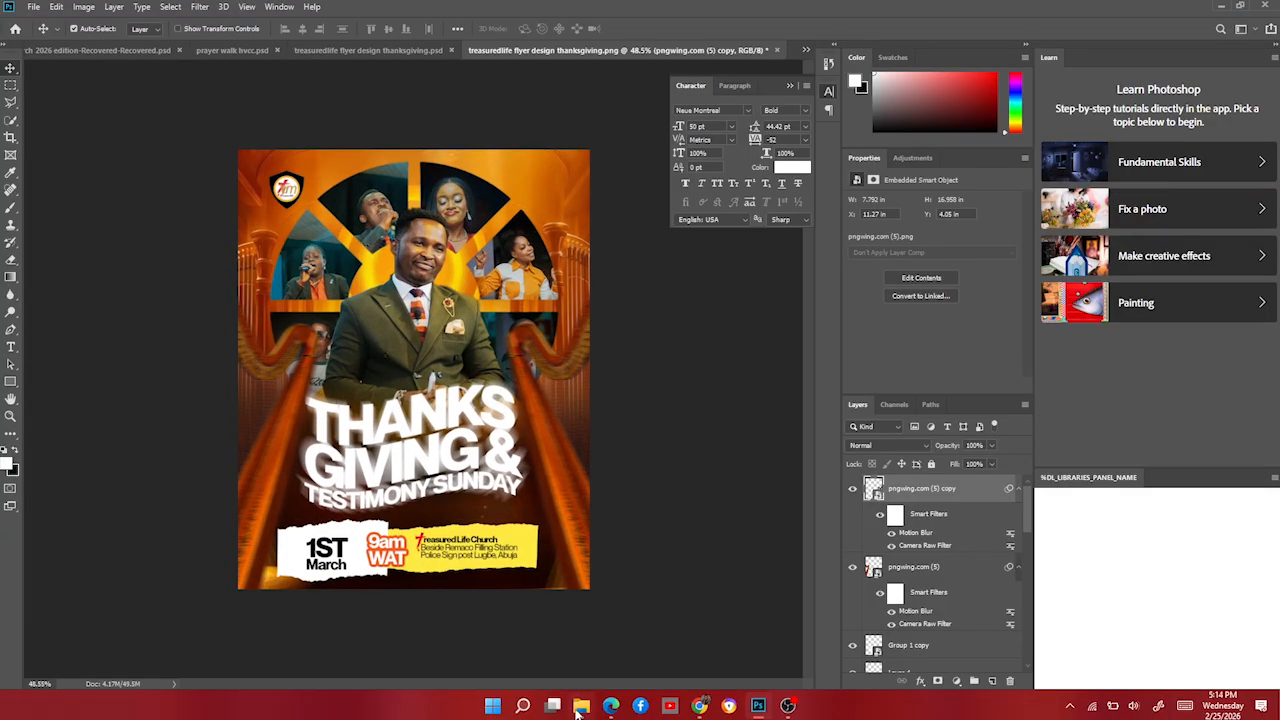
{"action": "left_click", "coordinate": [581, 706]}
{"action": "scroll", "coordinate": [790, 450], "scroll_direction": "down", "scroll_amount": 3}
Place the saxophone image, mirror it, shrink it slightly, and tilt it about 12° at the lower right.
{"action": "scroll", "coordinate": [803, 456], "scroll_direction": "up", "scroll_amount": 6}
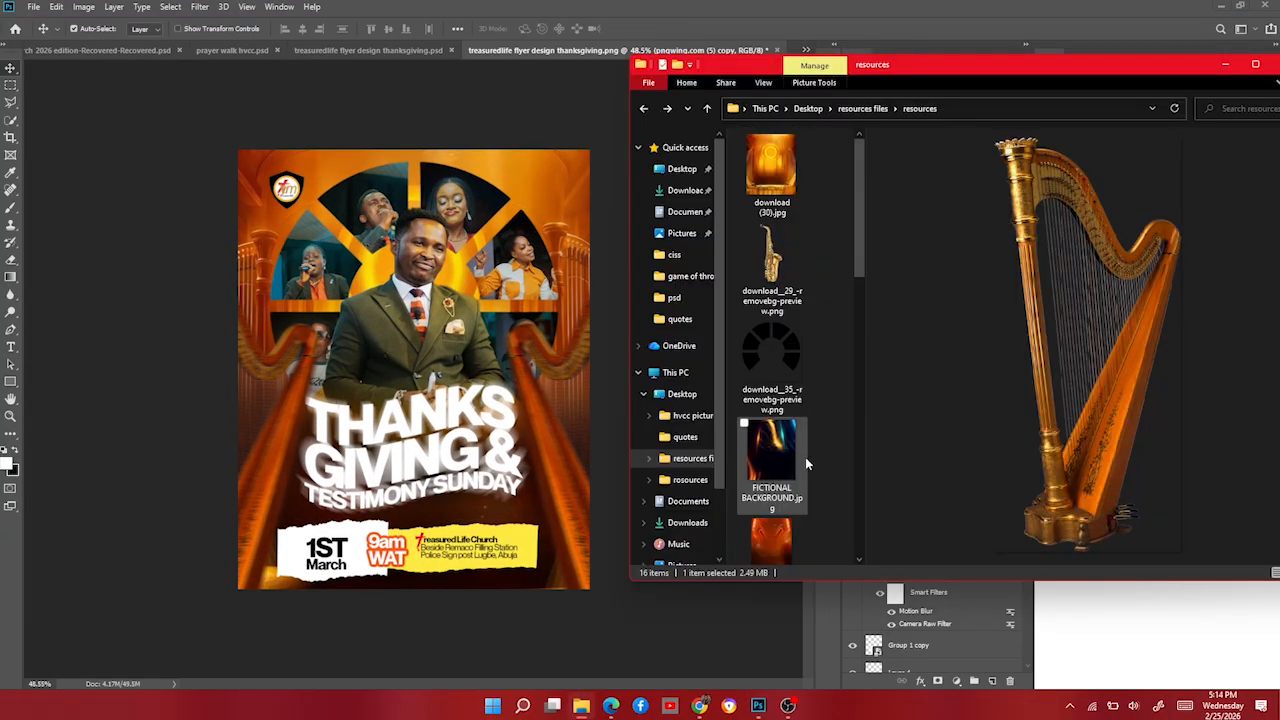
{"action": "left_click", "coordinate": [766, 280]}
{"action": "left_click_drag", "start_coordinate": [790, 265], "coordinate": [531, 370]}
{"action": "right_click", "coordinate": [487, 421]}
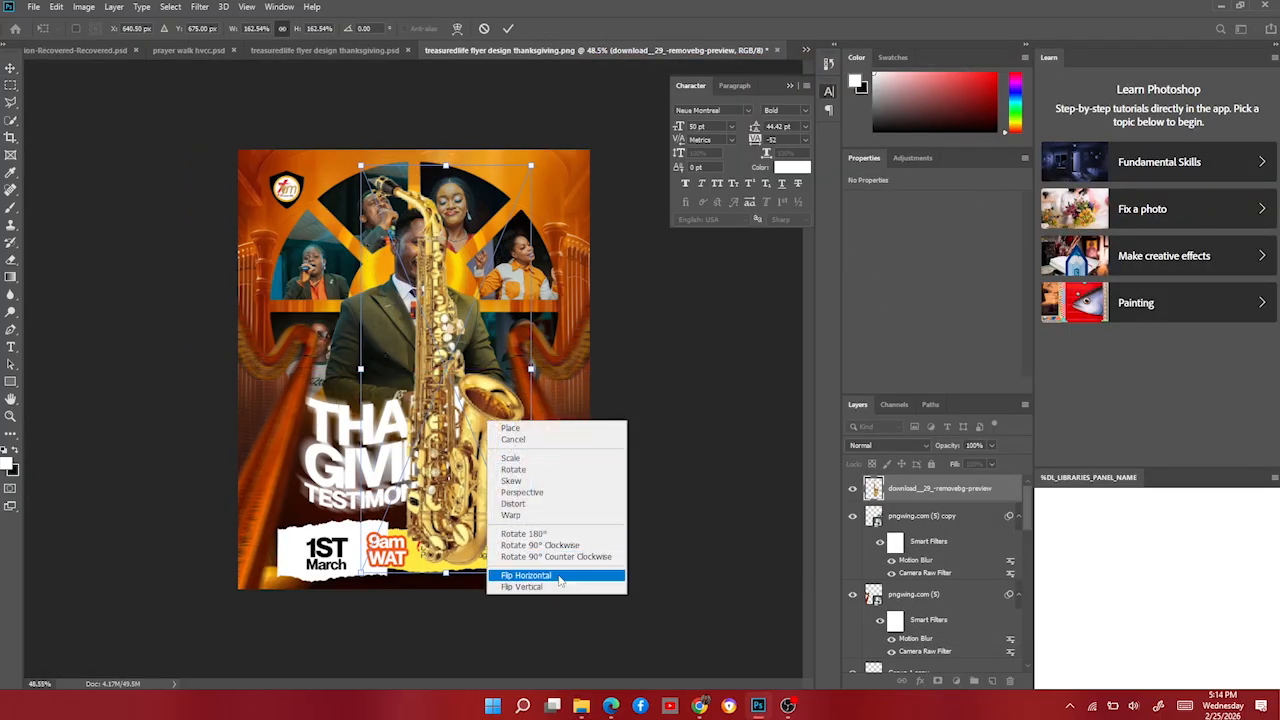
{"action": "left_click", "coordinate": [530, 575]}
{"action": "left_click_drag", "start_coordinate": [533, 166], "coordinate": [526, 208]}
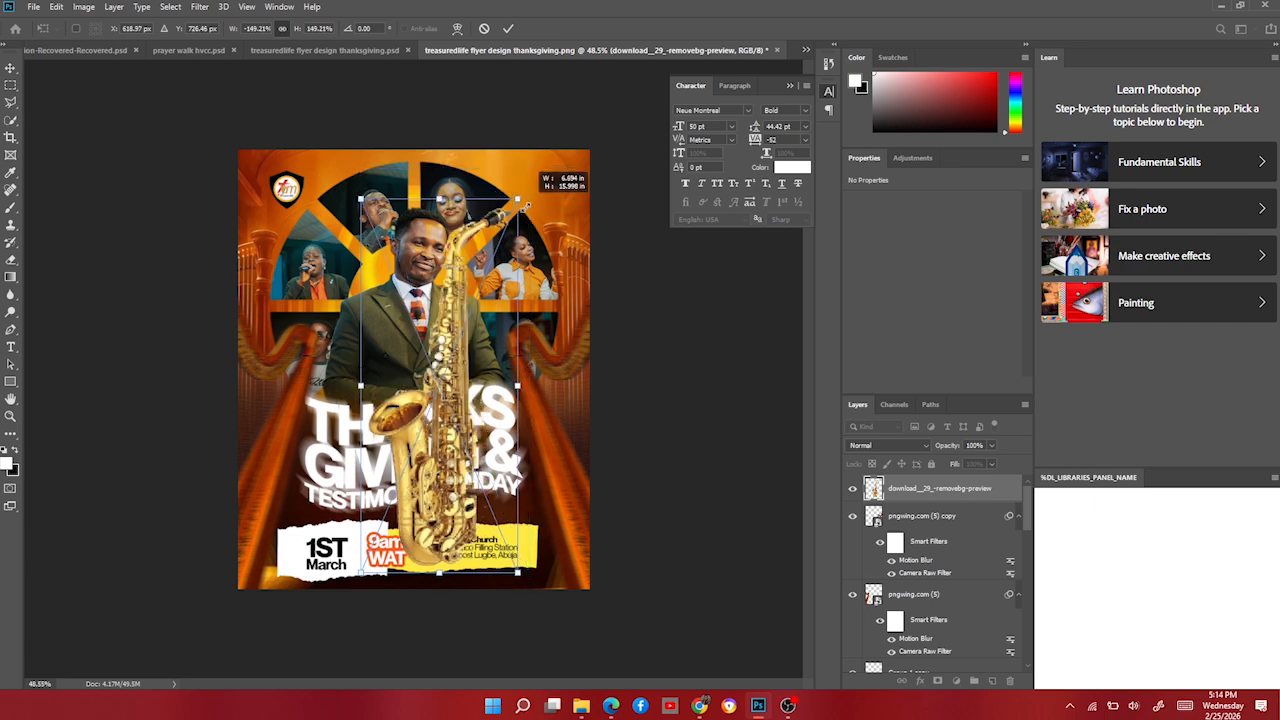
{"action": "left_click_drag", "start_coordinate": [412, 386], "coordinate": [547, 454]}
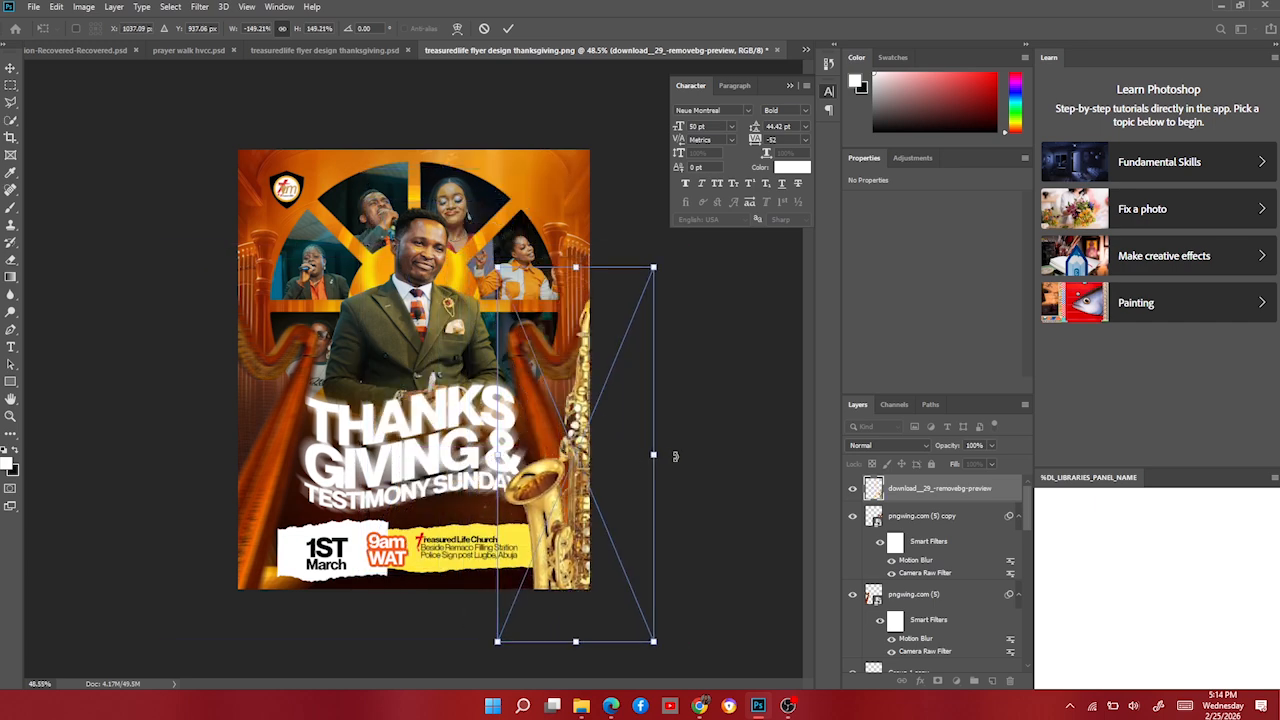
{"action": "left_click_drag", "start_coordinate": [675, 456], "coordinate": [688, 474]}
{"action": "left_click_drag", "start_coordinate": [593, 490], "coordinate": [612, 484]}
{"action": "key", "text": "Return"}
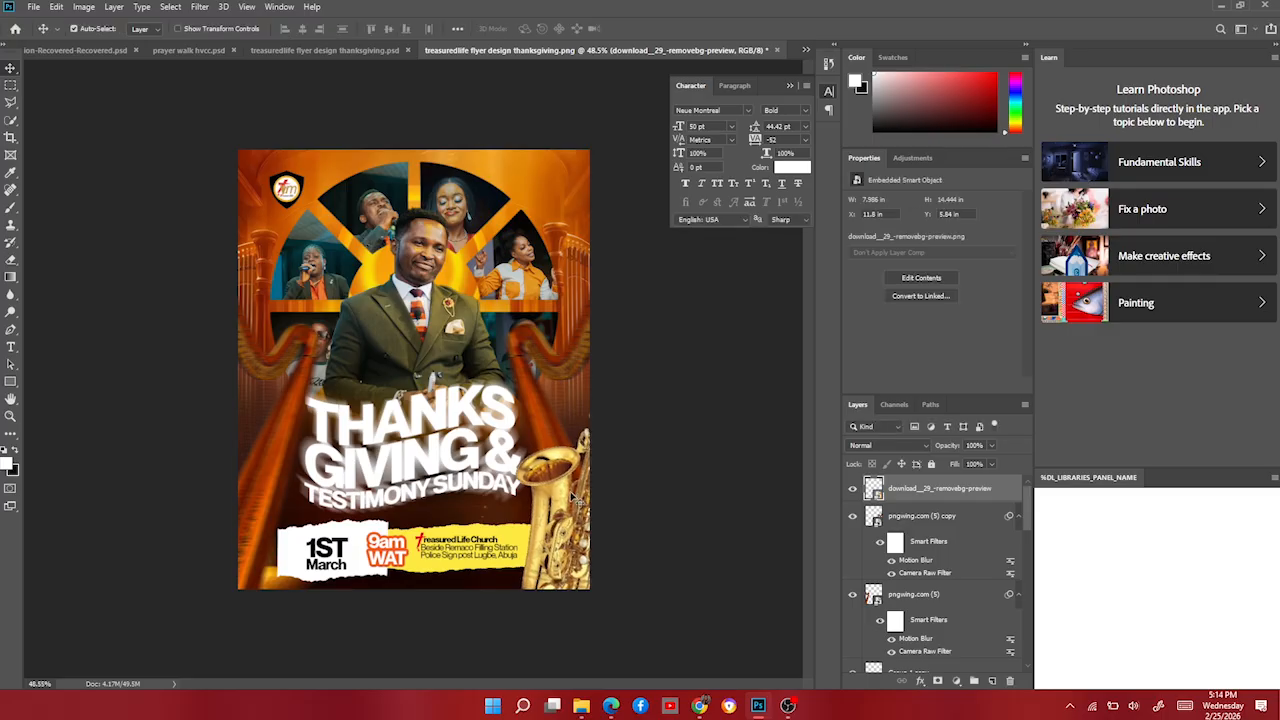
Apply the harp's previous Camera Raw Filter settings to the saxophone.
{"action": "left_click", "coordinate": [198, 7]}
{"action": "left_click", "coordinate": [284, 89]}
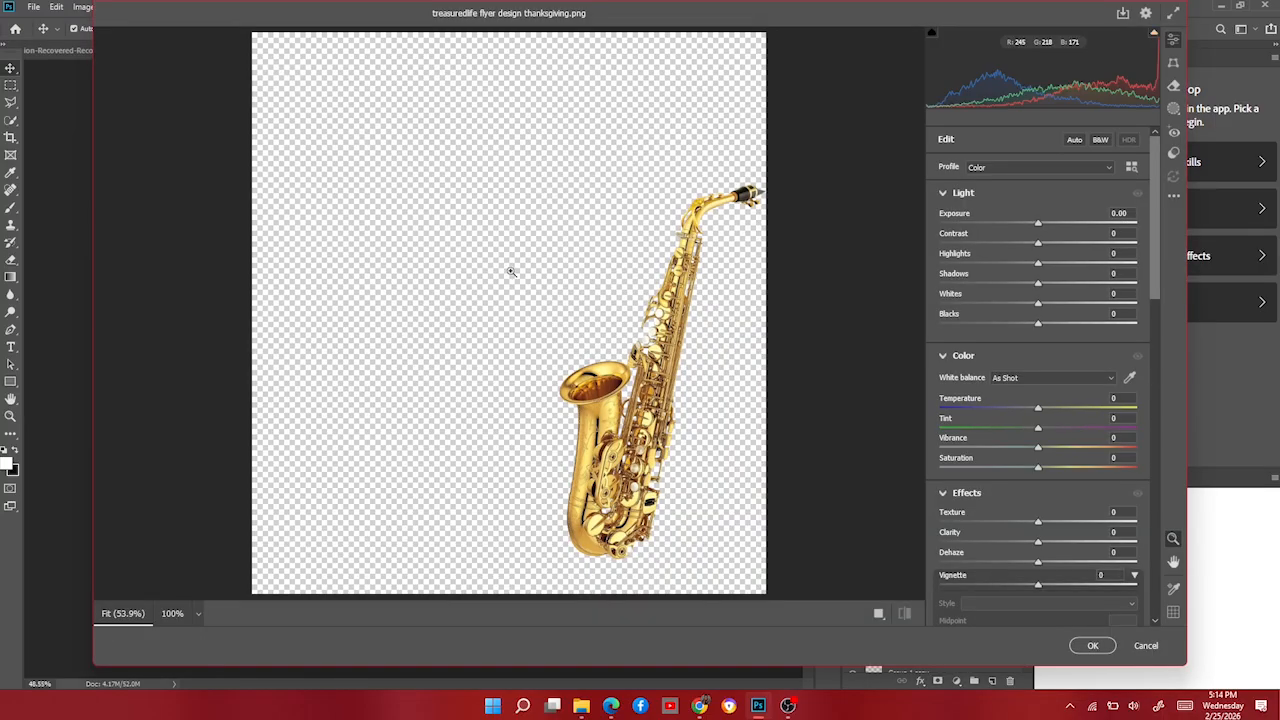
{"action": "right_click", "coordinate": [521, 172]}
{"action": "left_click", "coordinate": [583, 261]}
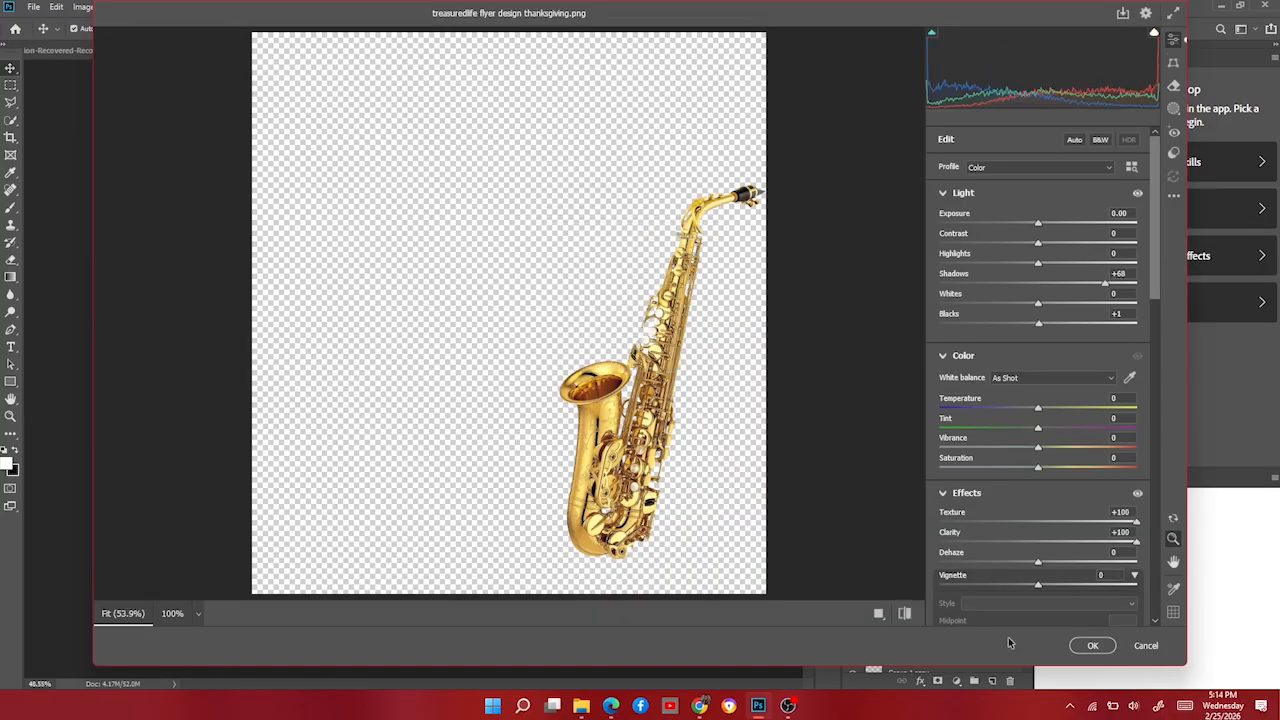
{"action": "left_click", "coordinate": [1108, 647]}
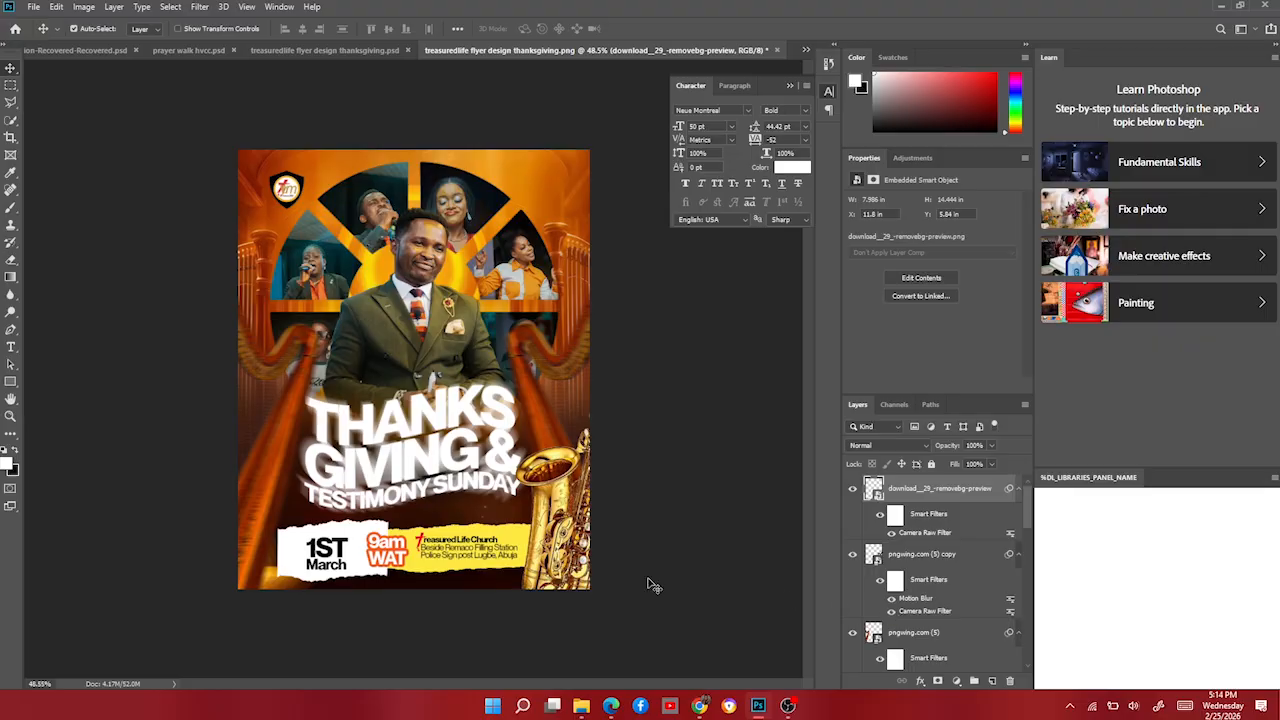
{"action": "scroll", "coordinate": [598, 534], "scroll_direction": "down", "scroll_amount": 3}
{"action": "scroll", "coordinate": [586, 531], "scroll_direction": "up", "scroll_amount": 2}
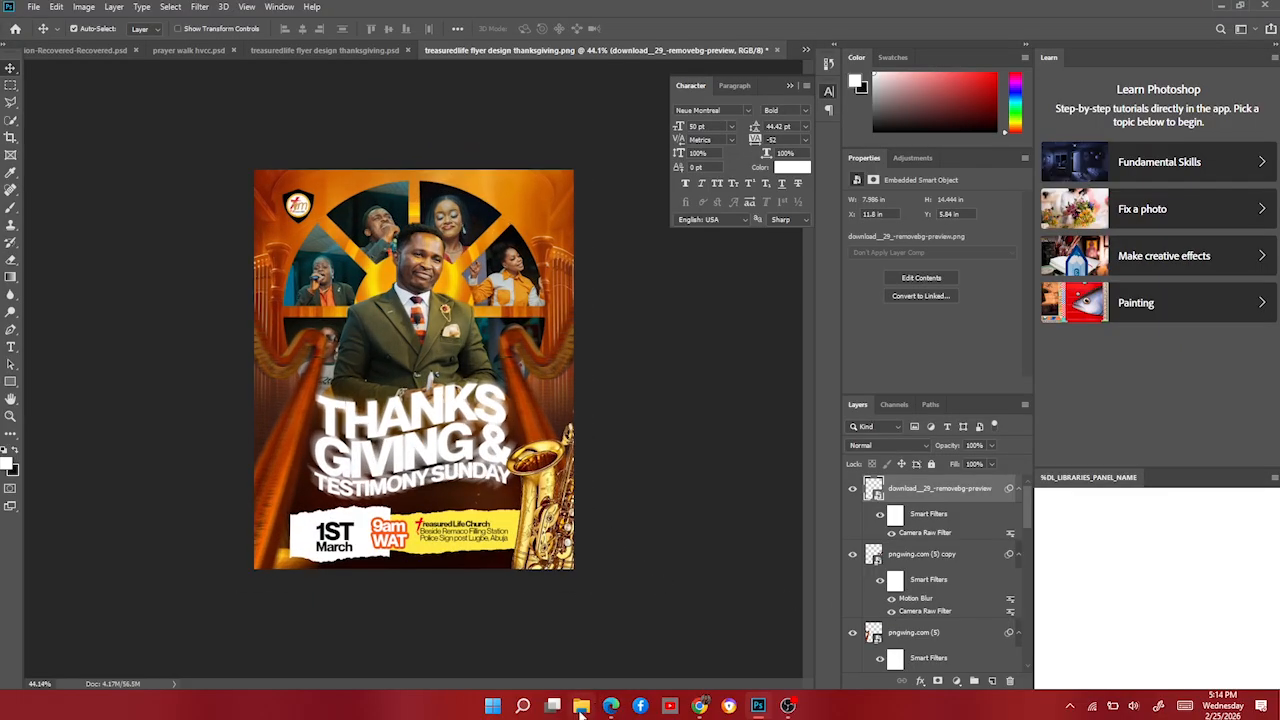
Place the FICTIONAL BACKGROUND light-beam image, stretch it over the flyer, and blend it with Linear Dodge (Add).
{"action": "left_click", "coordinate": [581, 708]}
{"action": "left_click", "coordinate": [785, 447]}
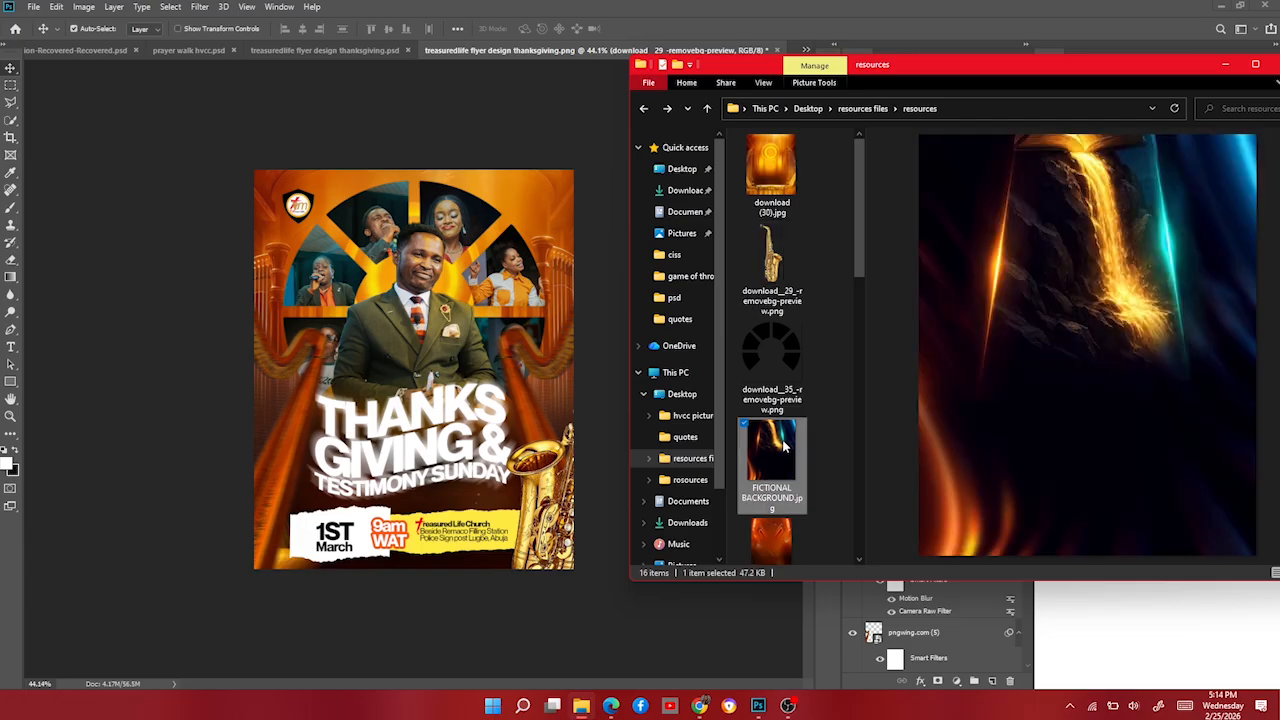
{"action": "left_click_drag", "start_coordinate": [771, 459], "coordinate": [464, 406]}
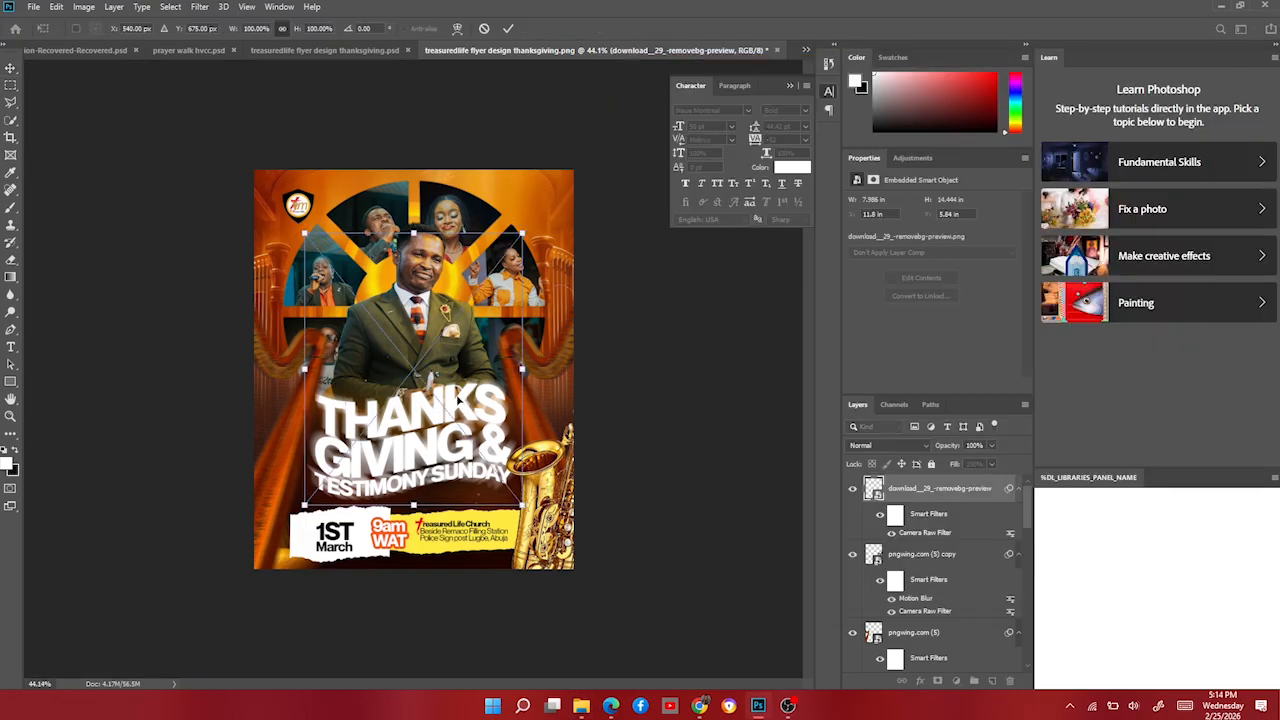
{"action": "mouse_move", "coordinate": [523, 368]}
{"action": "left_mouse_down"}
{"action": "mouse_move", "coordinate": [572, 370]}
{"action": "mouse_move", "coordinate": [517, 394]}
{"action": "left_mouse_up"}
{"action": "key", "text": "Return"}
{"action": "left_click", "coordinate": [888, 445]}
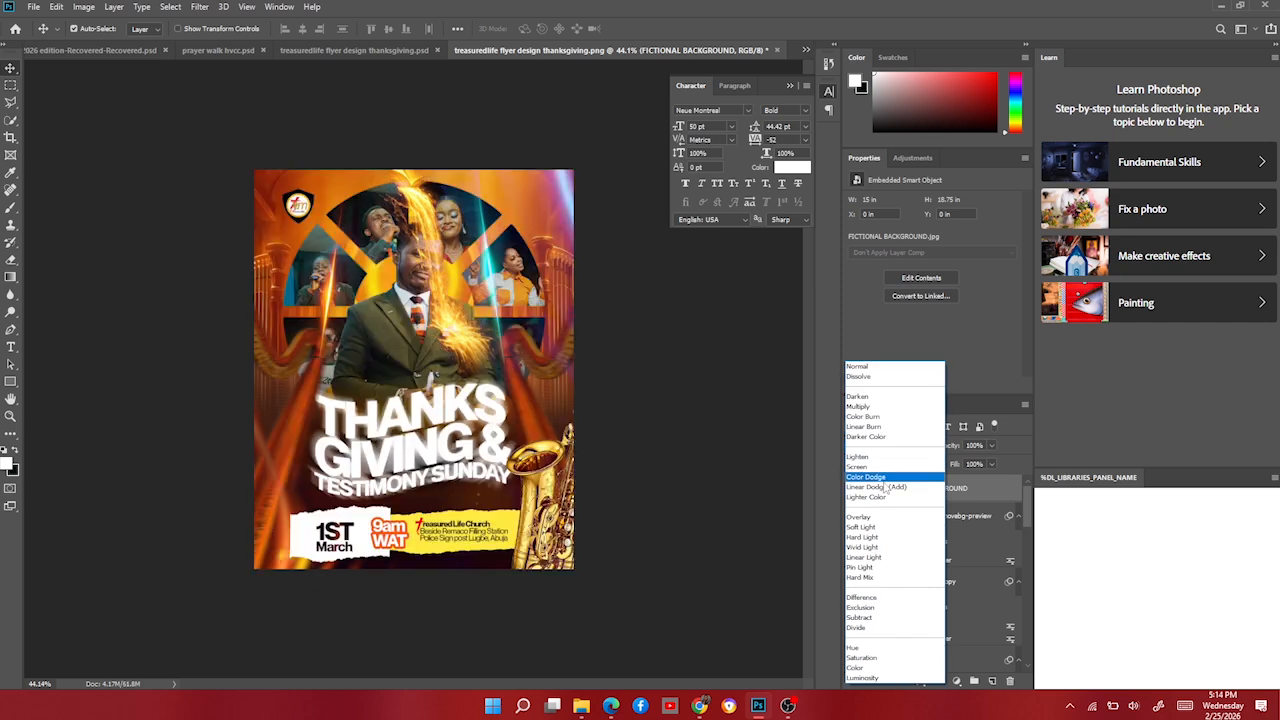
{"action": "left_click", "coordinate": [885, 488]}
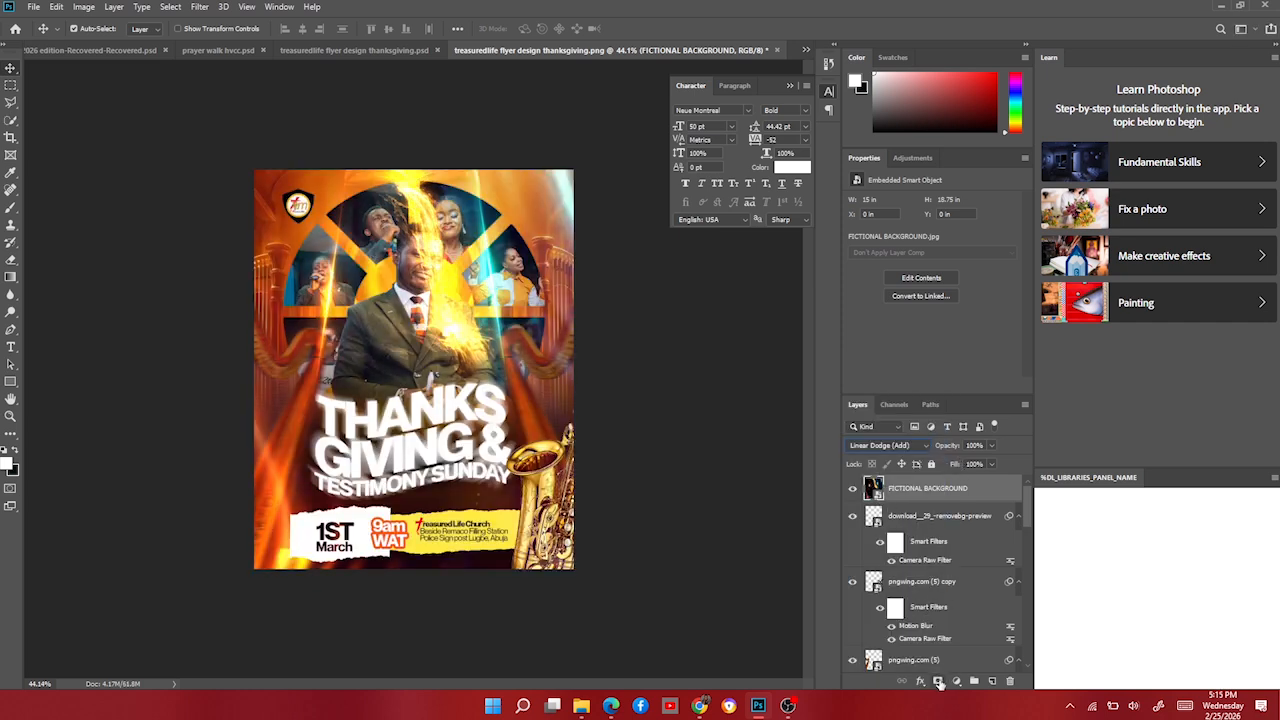
Add a layer mask and paint out the glow over the man's face, suit, and lower-left edge.
{"action": "left_click", "coordinate": [938, 681]}
{"action": "key", "text": "b"}
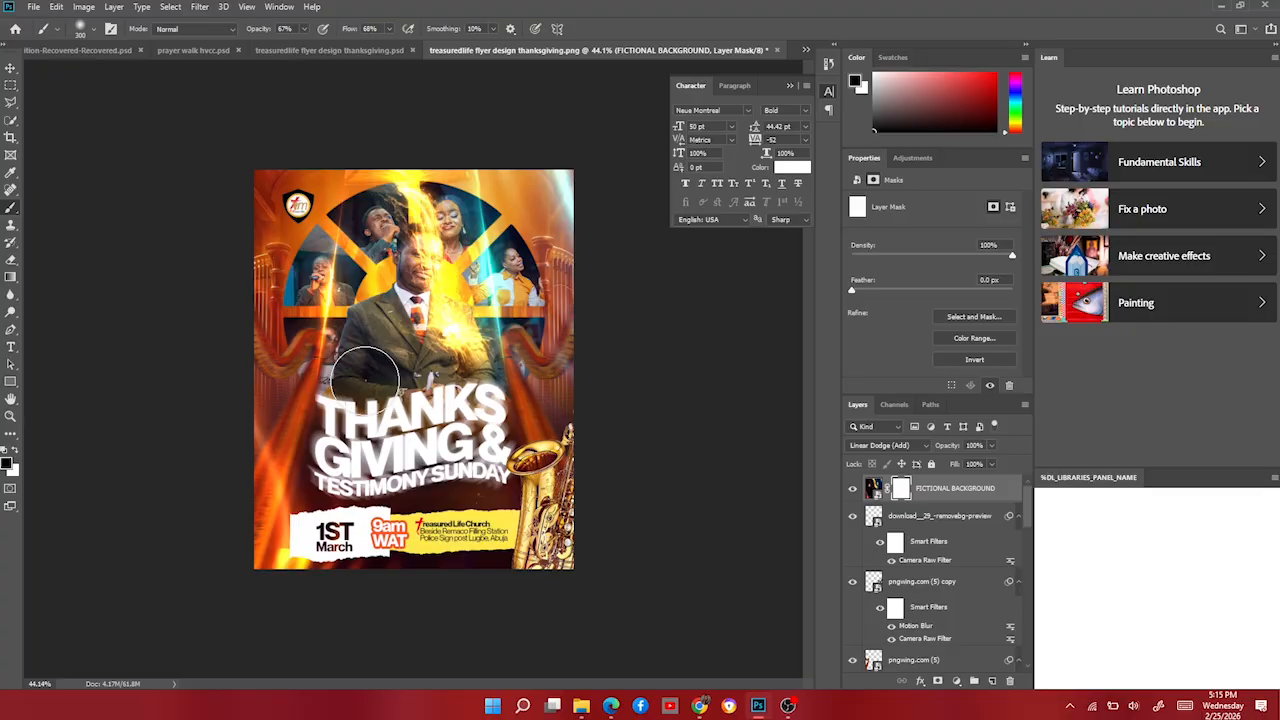
{"action": "mouse_move", "coordinate": [365, 375]}
{"action": "left_mouse_down"}
{"action": "mouse_move", "coordinate": [424, 310]}
{"action": "mouse_move", "coordinate": [432, 285]}
{"action": "mouse_move", "coordinate": [405, 293]}
{"action": "mouse_move", "coordinate": [400, 210]}
{"action": "left_mouse_up"}
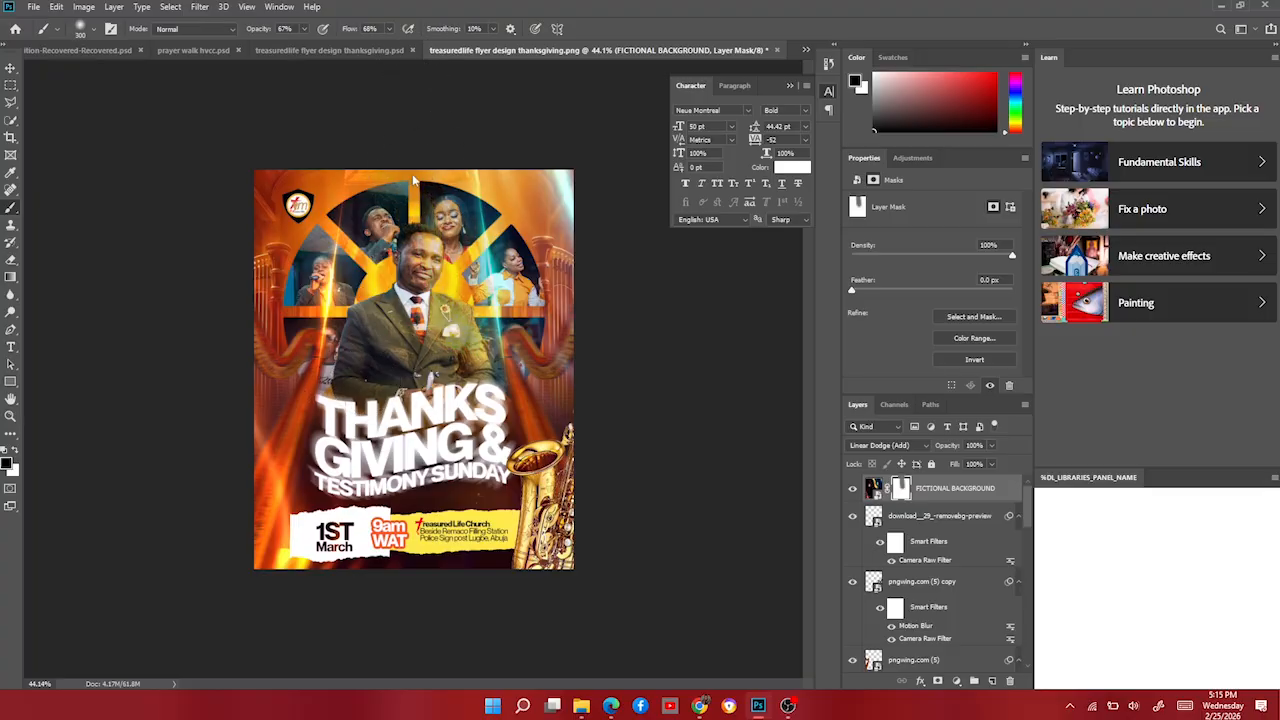
{"action": "left_click_drag", "start_coordinate": [437, 312], "coordinate": [419, 381]}
{"action": "key", "text": "bracketright"}
{"action": "key", "text": "bracketright"}
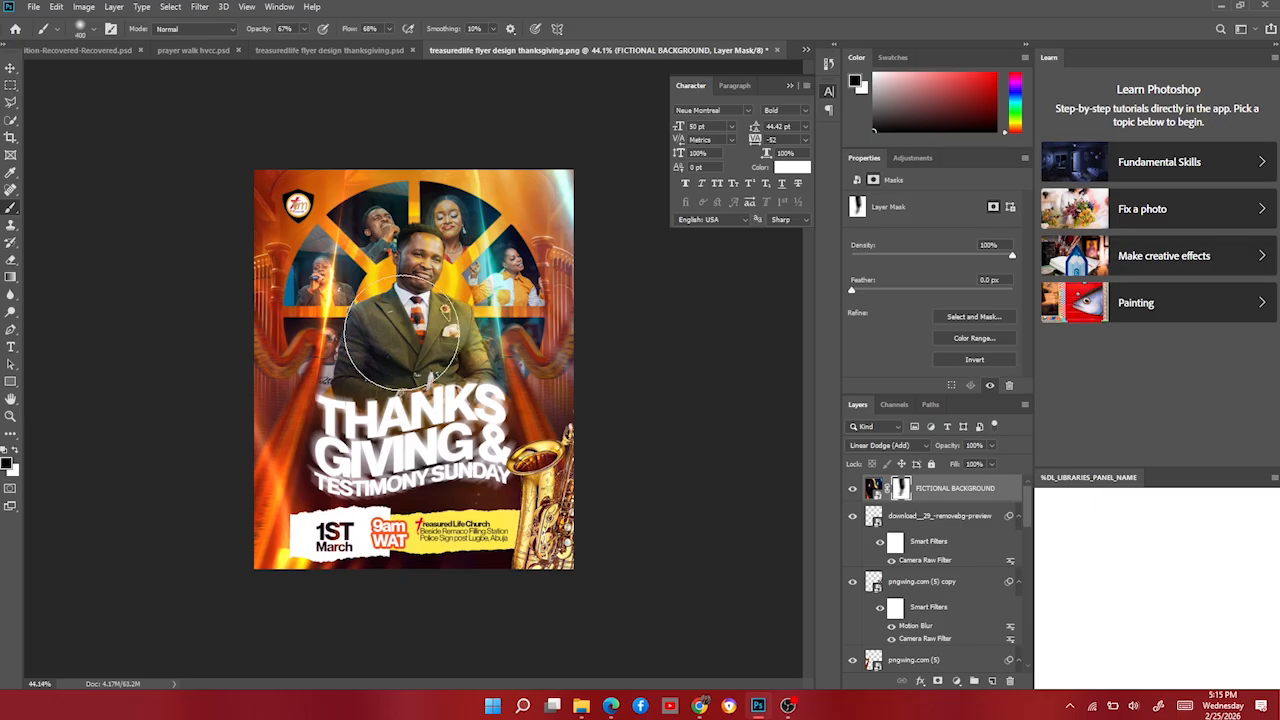
{"action": "mouse_move", "coordinate": [280, 530]}
{"action": "left_mouse_down"}
{"action": "mouse_move", "coordinate": [302, 478]}
{"action": "mouse_move", "coordinate": [248, 408]}
{"action": "left_mouse_up"}
{"action": "key", "text": "bracketleft"}
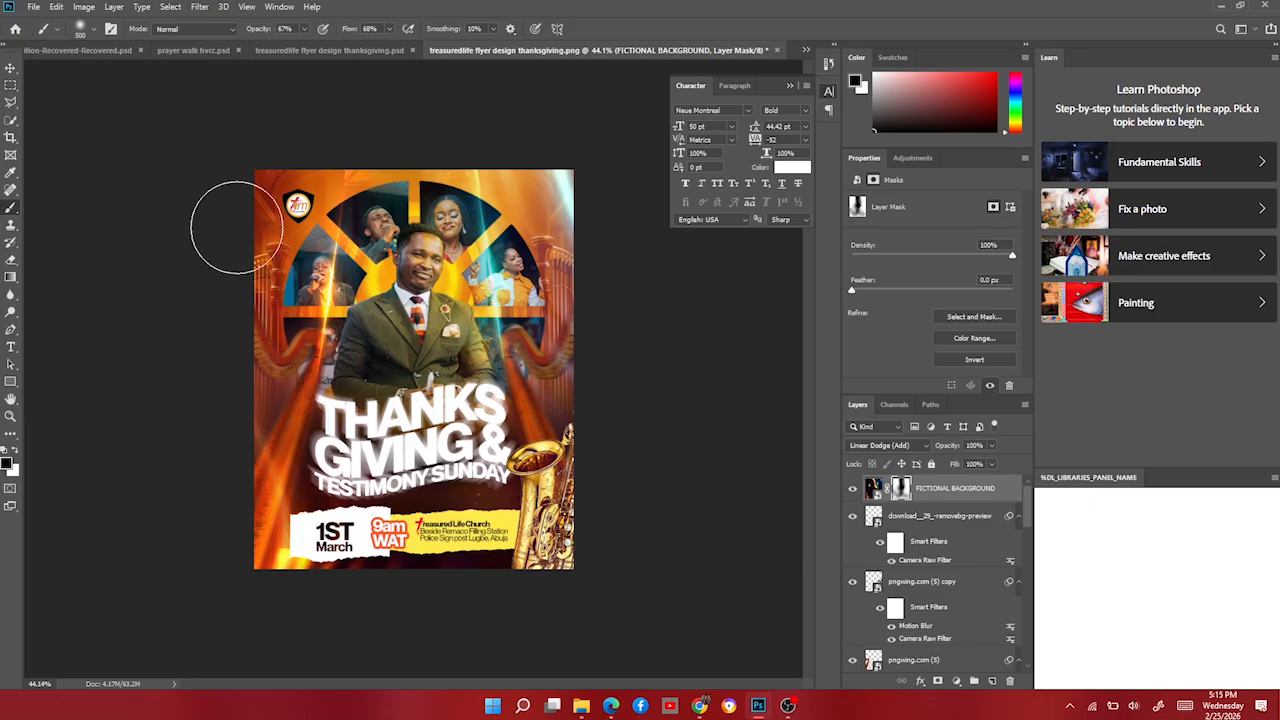
{"action": "left_click_drag", "start_coordinate": [235, 229], "coordinate": [282, 168]}
Refine the mask, keeping some upper-right glow while fading the right edge and top-left.
{"action": "mouse_move", "coordinate": [612, 300]}
{"action": "left_mouse_down"}
{"action": "mouse_move", "coordinate": [557, 185]}
{"action": "mouse_move", "coordinate": [517, 243]}
{"action": "left_mouse_up"}
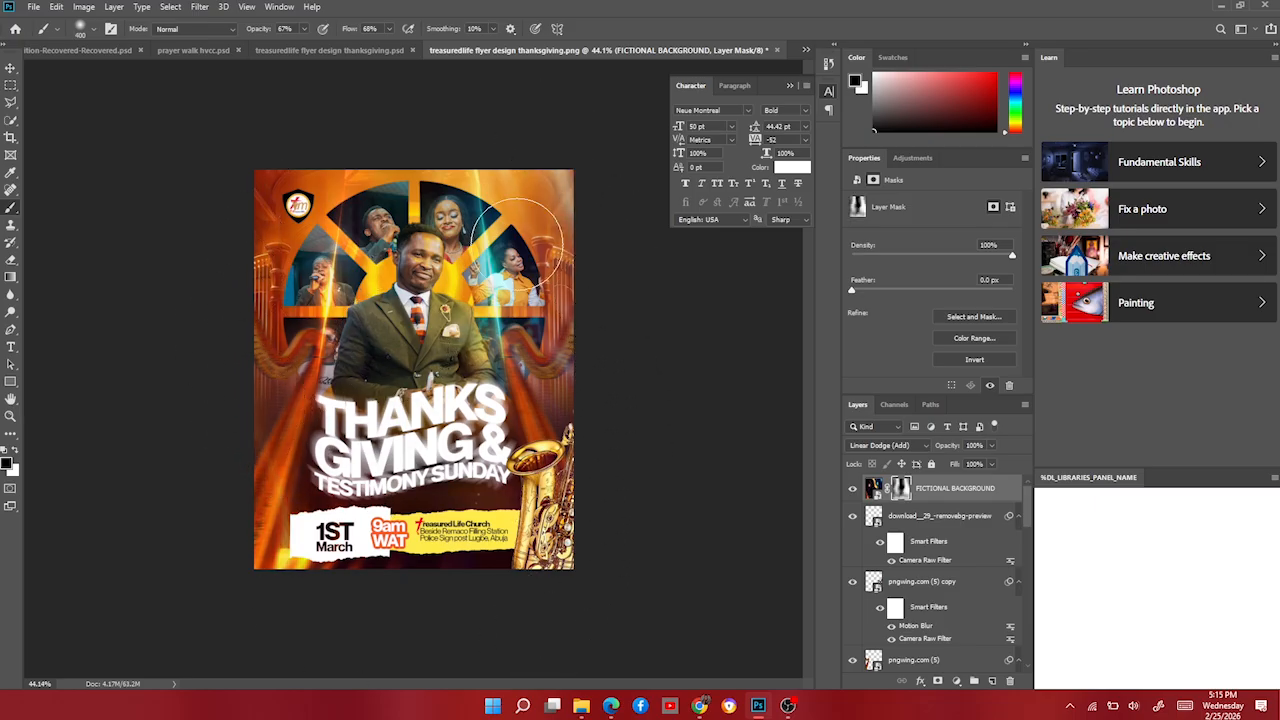
{"action": "key", "text": "bracketleft"}
{"action": "key", "text": "x"}
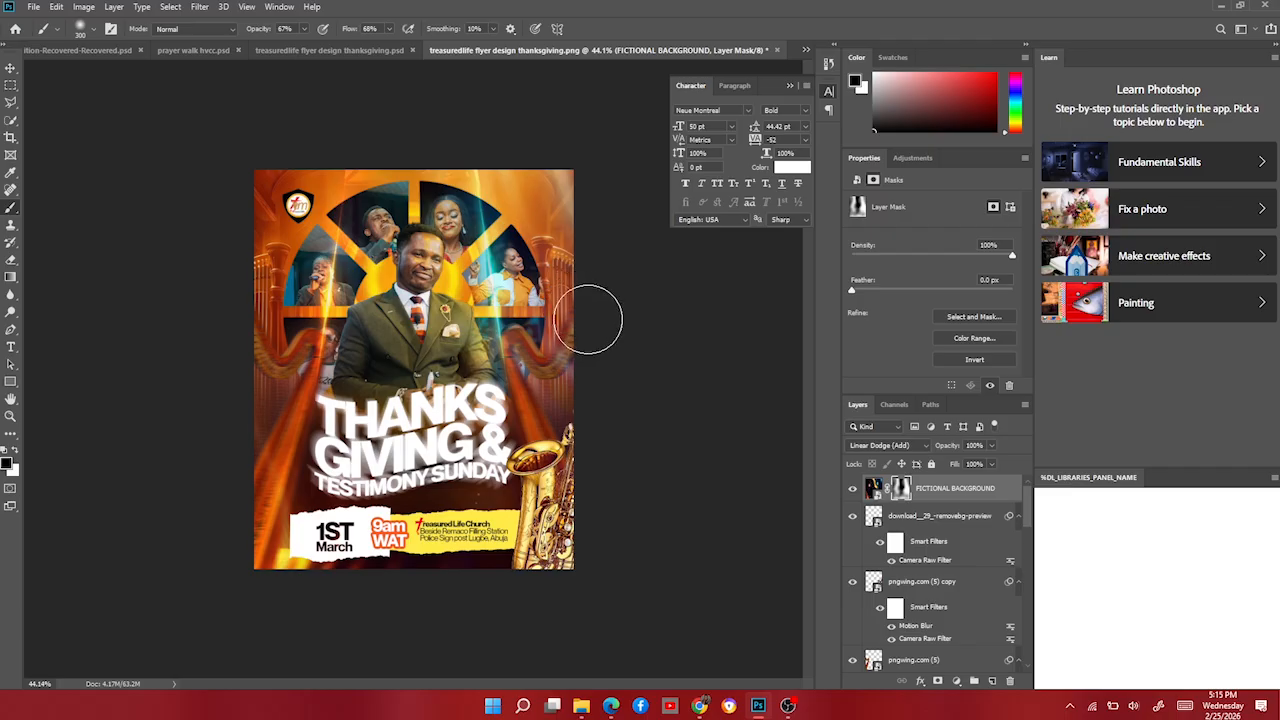
{"action": "mouse_move", "coordinate": [606, 228]}
{"action": "left_mouse_down"}
{"action": "mouse_move", "coordinate": [561, 146]}
{"action": "mouse_move", "coordinate": [584, 238]}
{"action": "left_mouse_up"}
{"action": "key", "text": "x"}
{"action": "mouse_move", "coordinate": [569, 434]}
{"action": "left_mouse_down"}
{"action": "mouse_move", "coordinate": [575, 455]}
{"action": "mouse_move", "coordinate": [537, 366]}
{"action": "left_mouse_up"}
{"action": "mouse_move", "coordinate": [363, 77]}
{"action": "left_mouse_down"}
{"action": "mouse_move", "coordinate": [408, 258]}
{"action": "mouse_move", "coordinate": [419, 252]}
{"action": "left_mouse_up"}
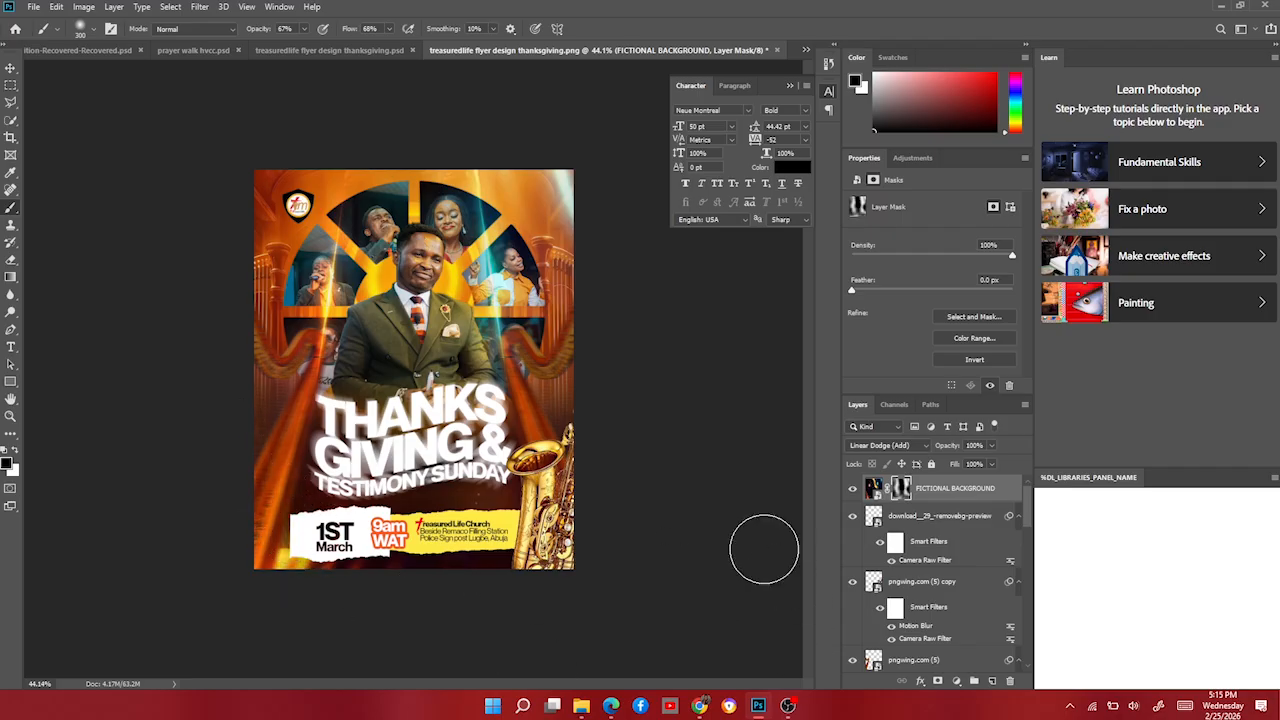
Toggle the FICTIONAL BACKGROUND layer's visibility to compare, then switch to the Move tool.
{"action": "left_click", "coordinate": [852, 489]}
{"action": "left_click", "coordinate": [852, 489]}
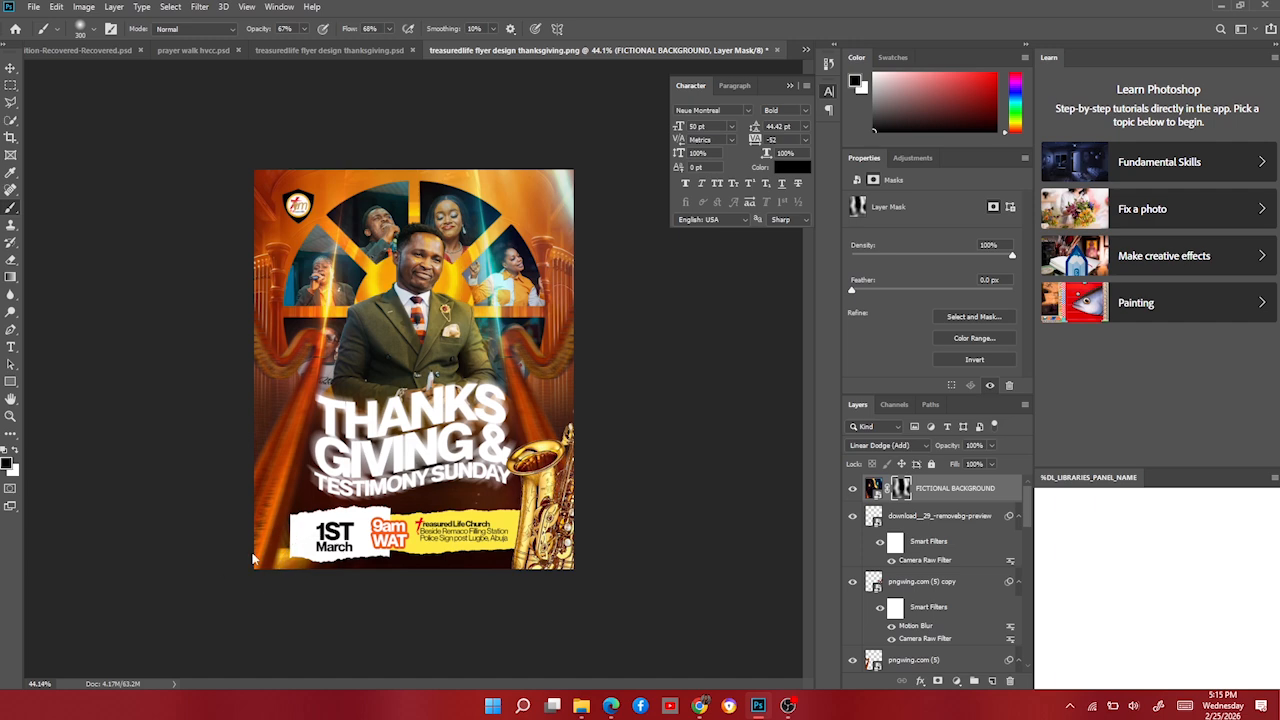
{"action": "left_click", "coordinate": [11, 67]}
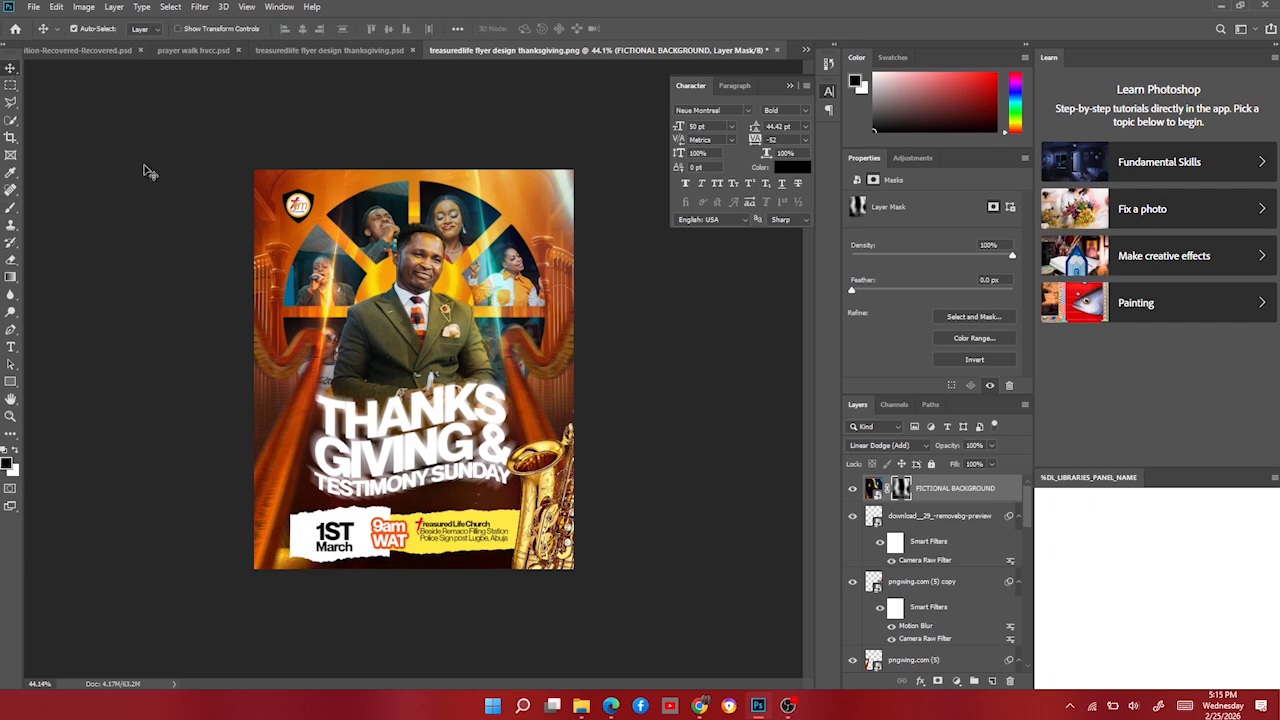
{"action": "scroll", "coordinate": [368, 430], "scroll_direction": "down", "scroll_amount": 4}
{"action": "scroll", "coordinate": [370, 435], "scroll_direction": "up", "scroll_amount": 4}
Scale the man's portrait layer up to about 135% and nudge it slightly down.
{"action": "left_click", "coordinate": [433, 368]}
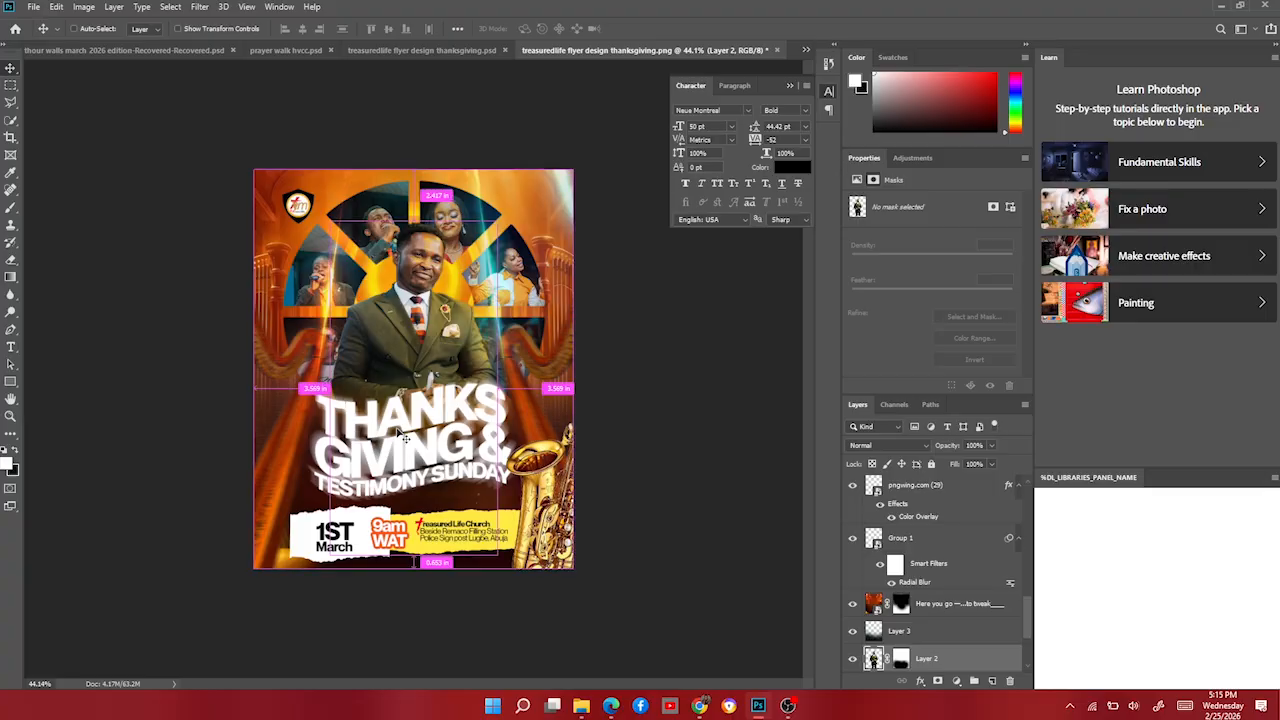
{"action": "key", "text": "ctrl+t"}
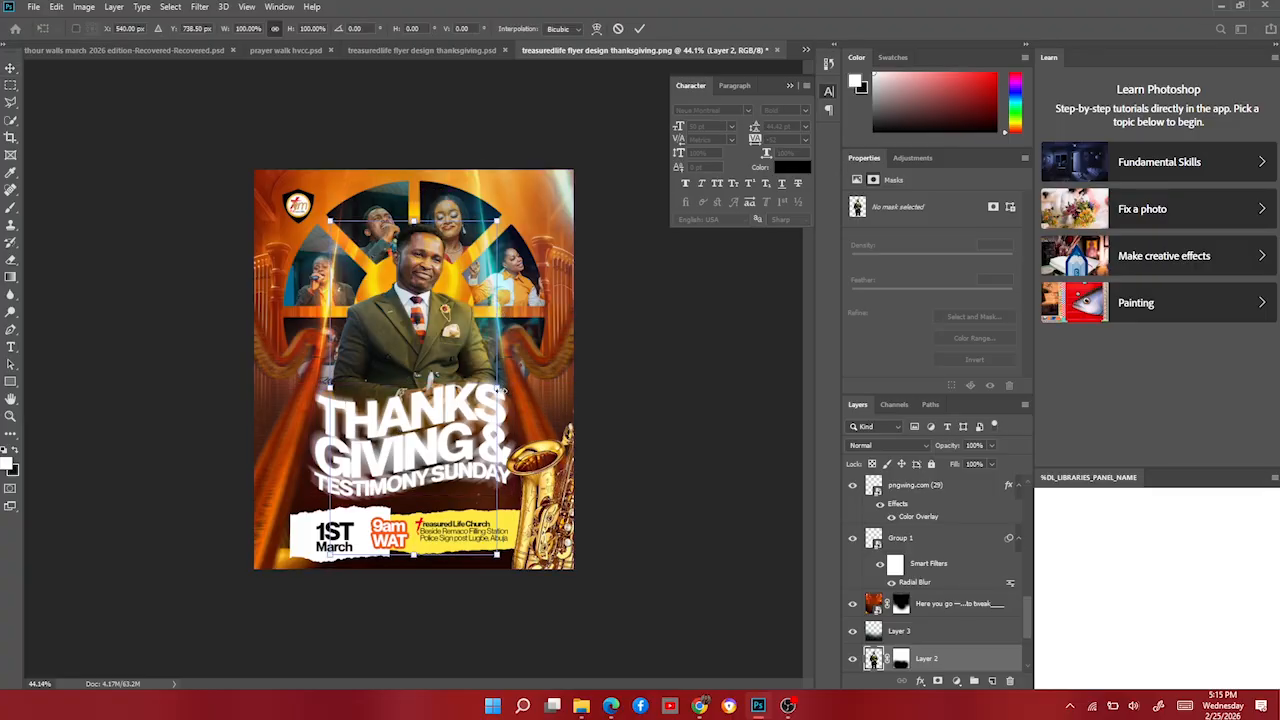
{"action": "left_click_drag", "start_coordinate": [499, 390], "coordinate": [526, 386]}
{"action": "left_click_drag", "start_coordinate": [453, 323], "coordinate": [455, 362]}
{"action": "key", "text": "Return"}
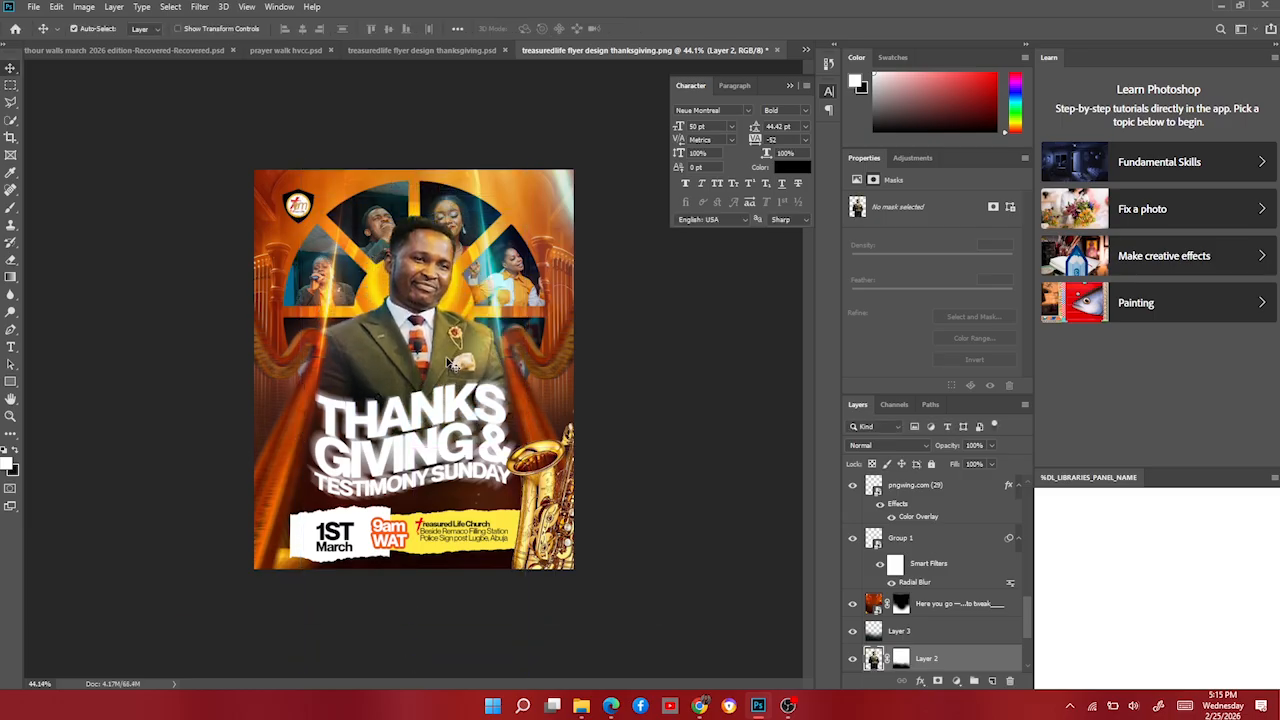
Reset the mask colours to black and white and convert the portrait layer to a Smart Object.
{"action": "left_click", "coordinate": [901, 658]}
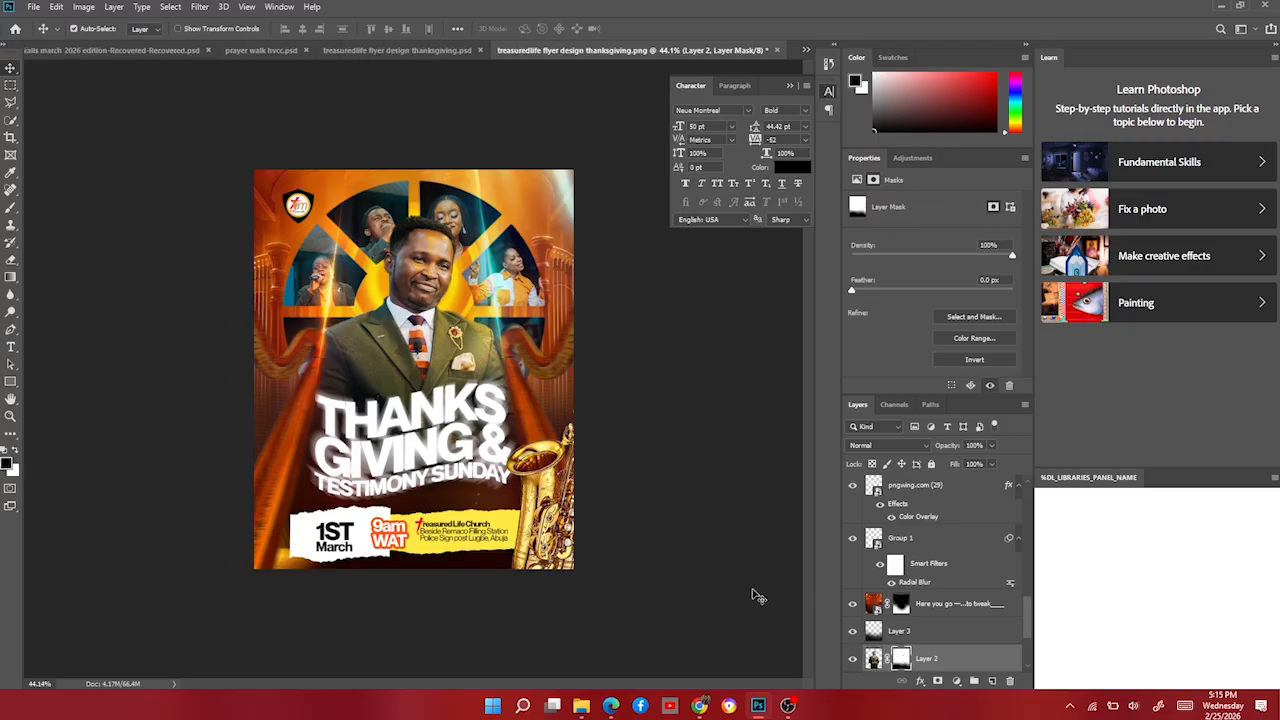
{"action": "key", "text": "b"}
{"action": "key", "text": "x"}
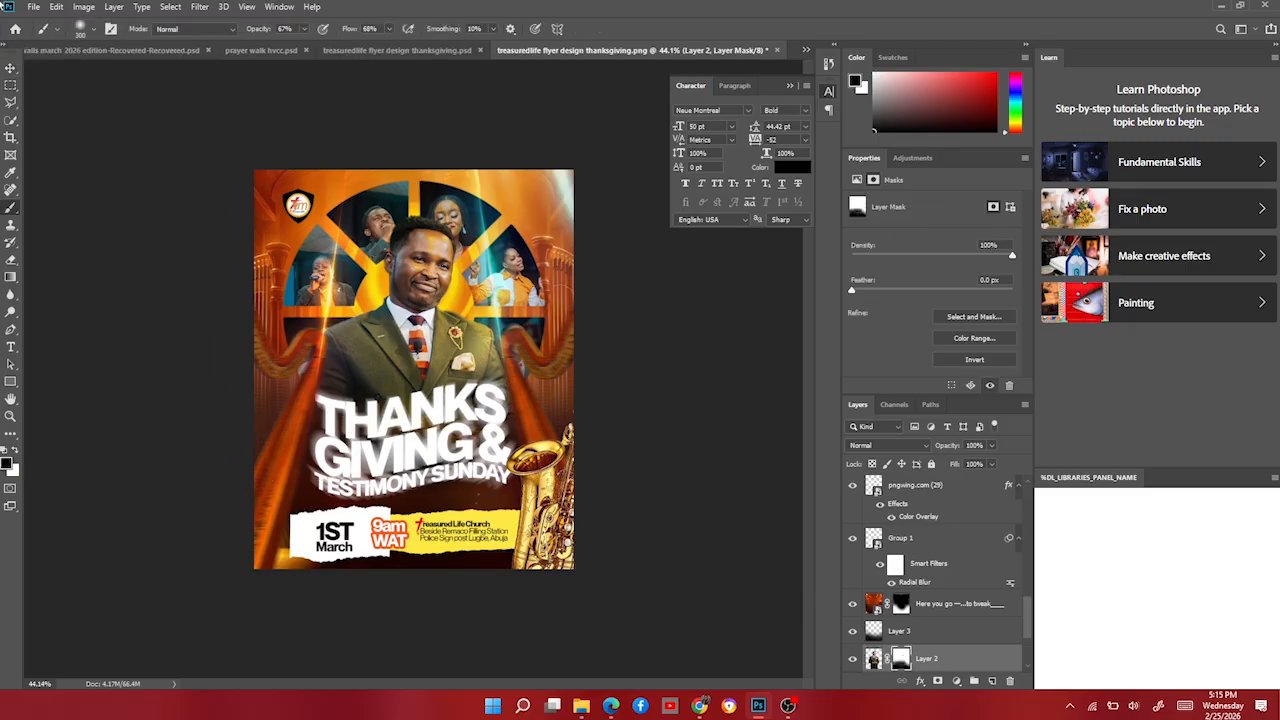
{"action": "left_click", "coordinate": [12, 70]}
{"action": "right_click", "coordinate": [944, 656]}
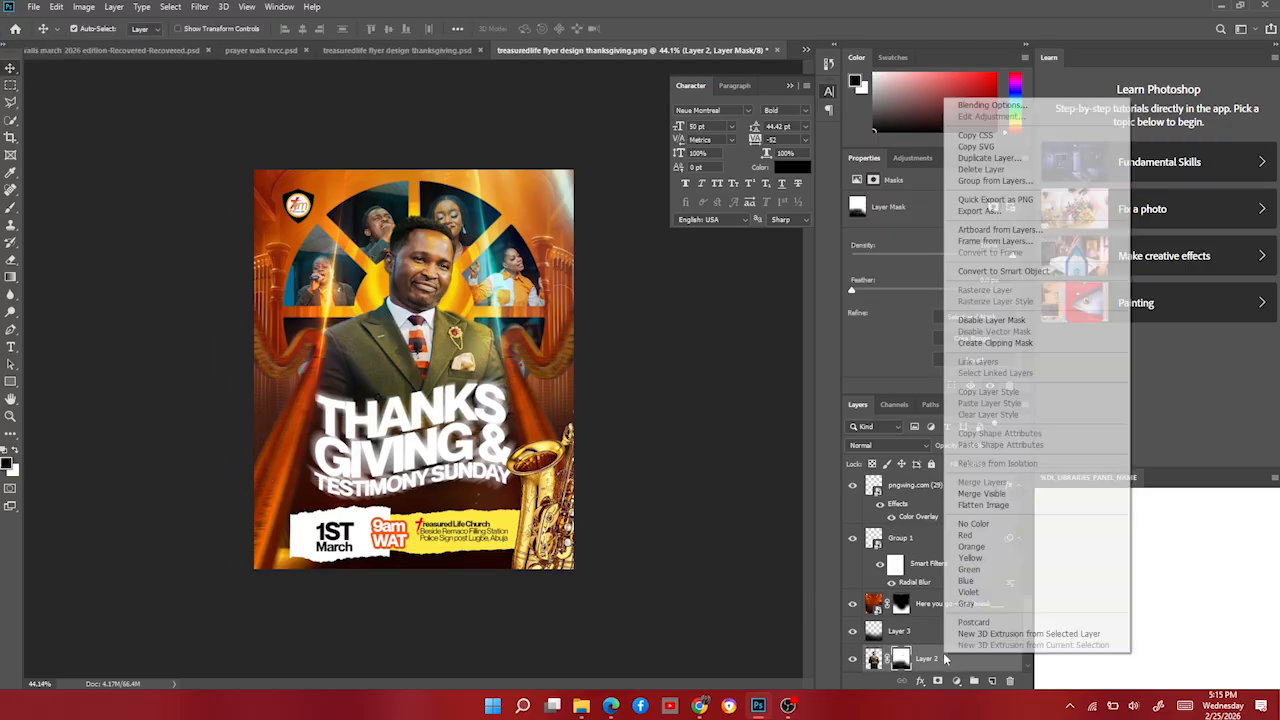
{"action": "left_click", "coordinate": [1026, 270]}
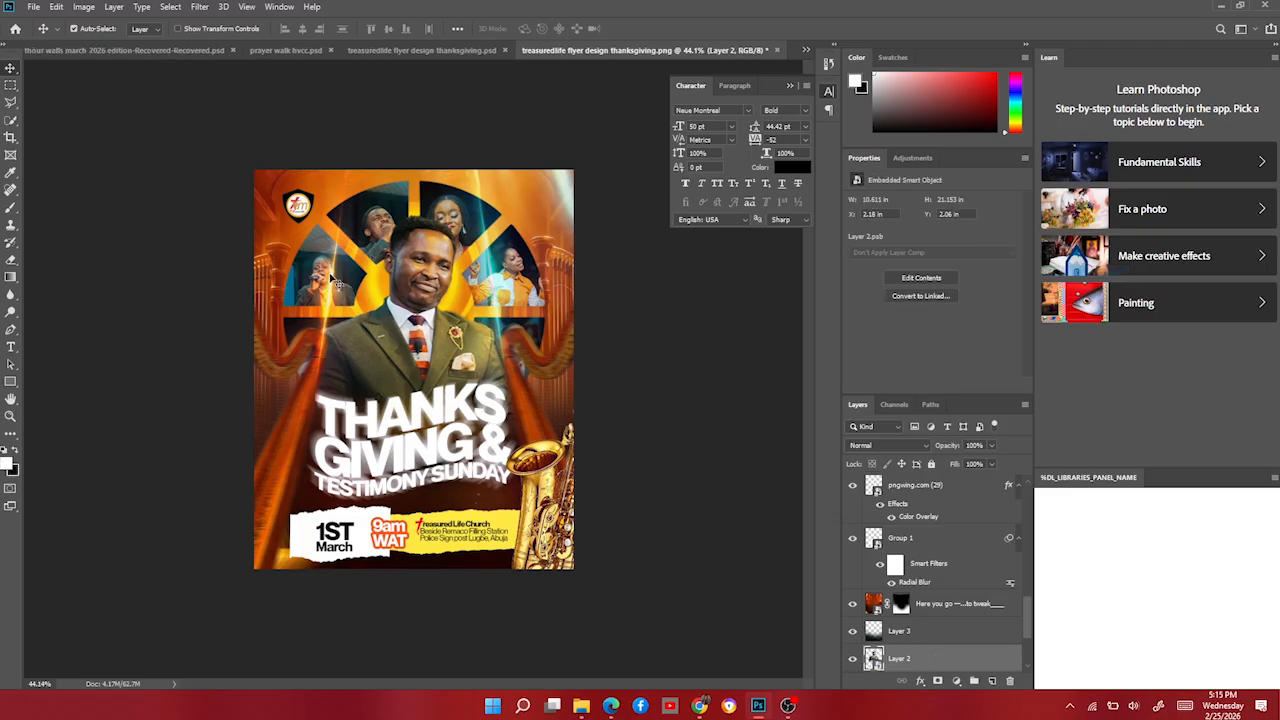
Apply the previous Camera Raw Filter settings to the portrait.
{"action": "left_click", "coordinate": [200, 7]}
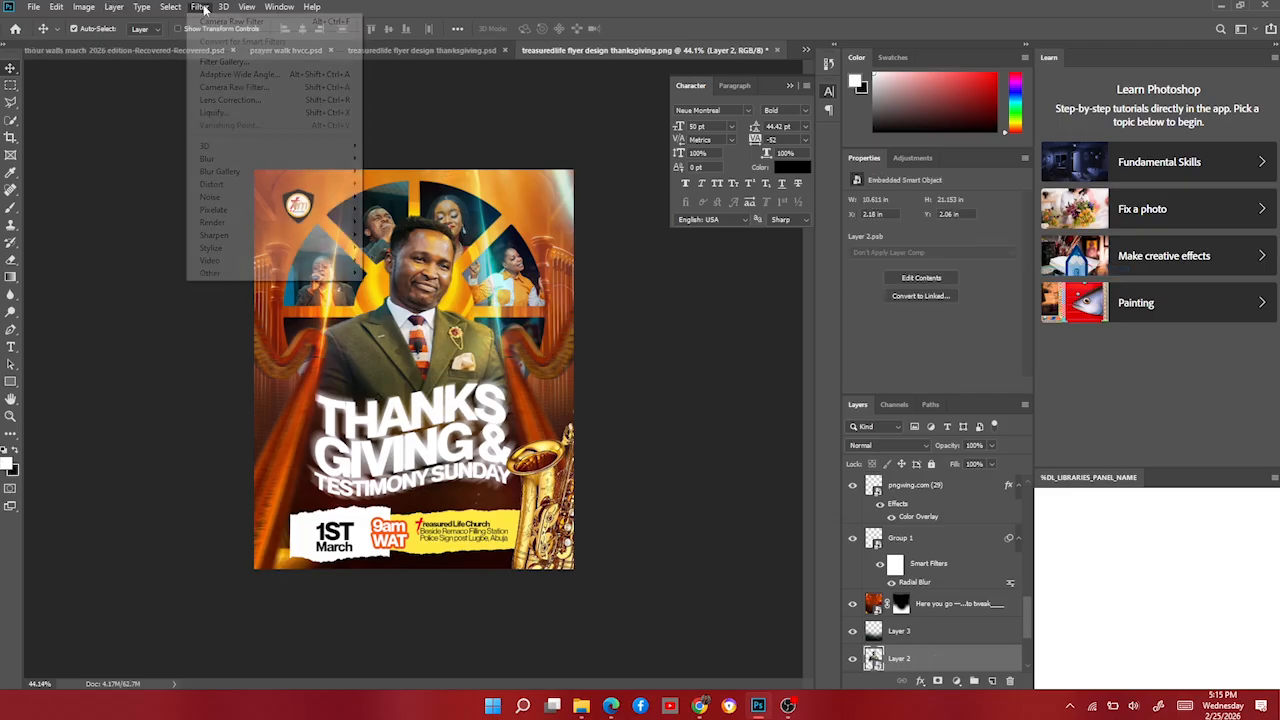
{"action": "left_click", "coordinate": [245, 87]}
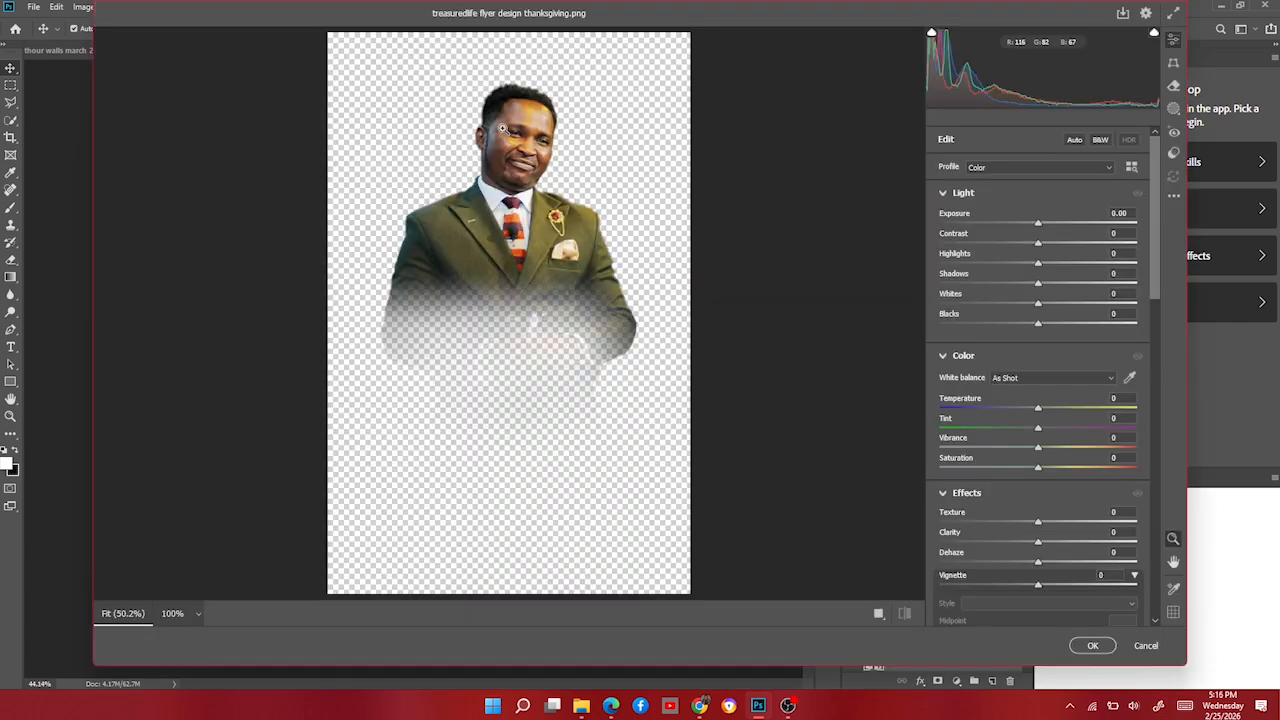
{"action": "right_click", "coordinate": [503, 130]}
{"action": "left_click", "coordinate": [561, 120]}
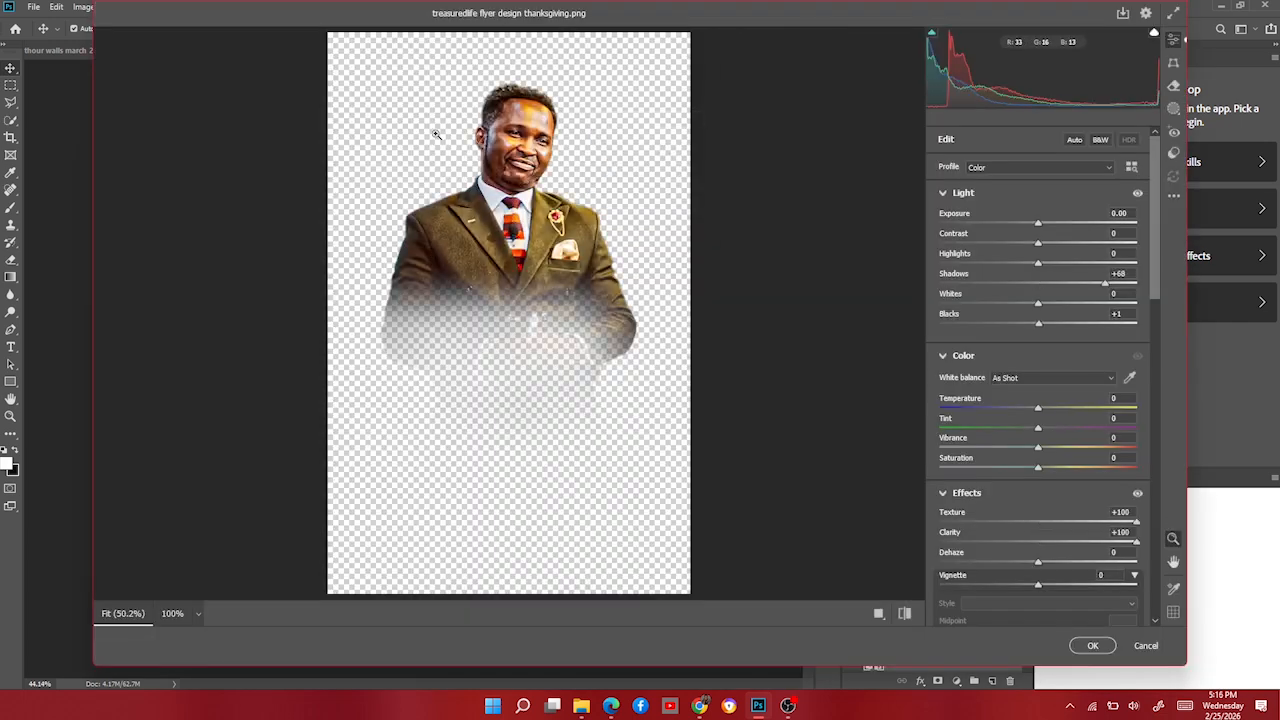
{"action": "left_click", "coordinate": [1092, 647]}
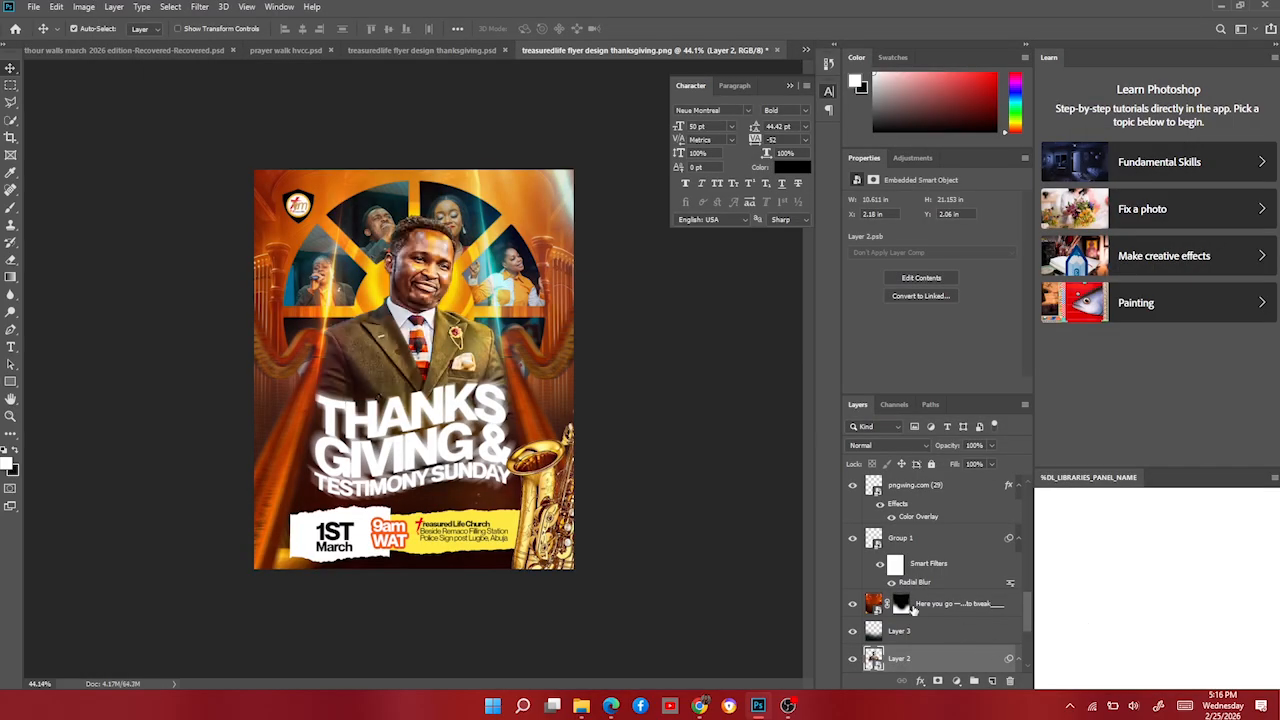
Run a second Camera Raw pass on the portrait with the same previous settings.
{"action": "left_click", "coordinate": [201, 6]}
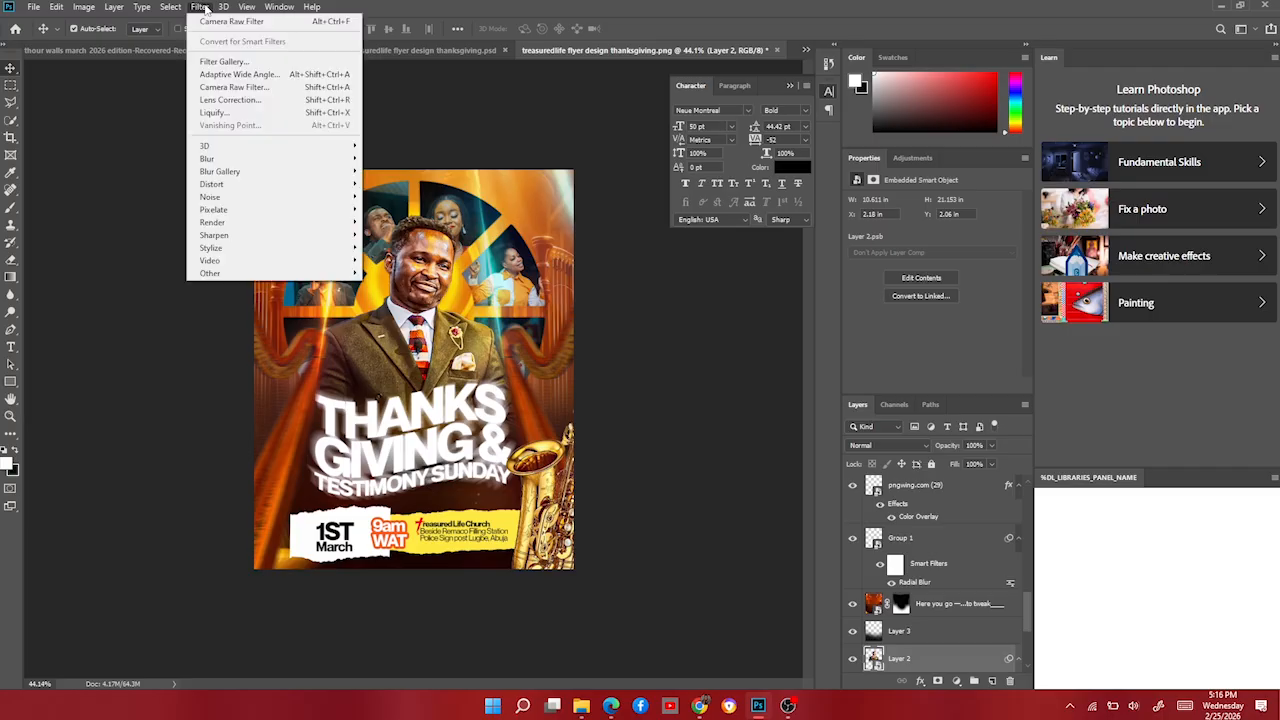
{"action": "left_click", "coordinate": [245, 97]}
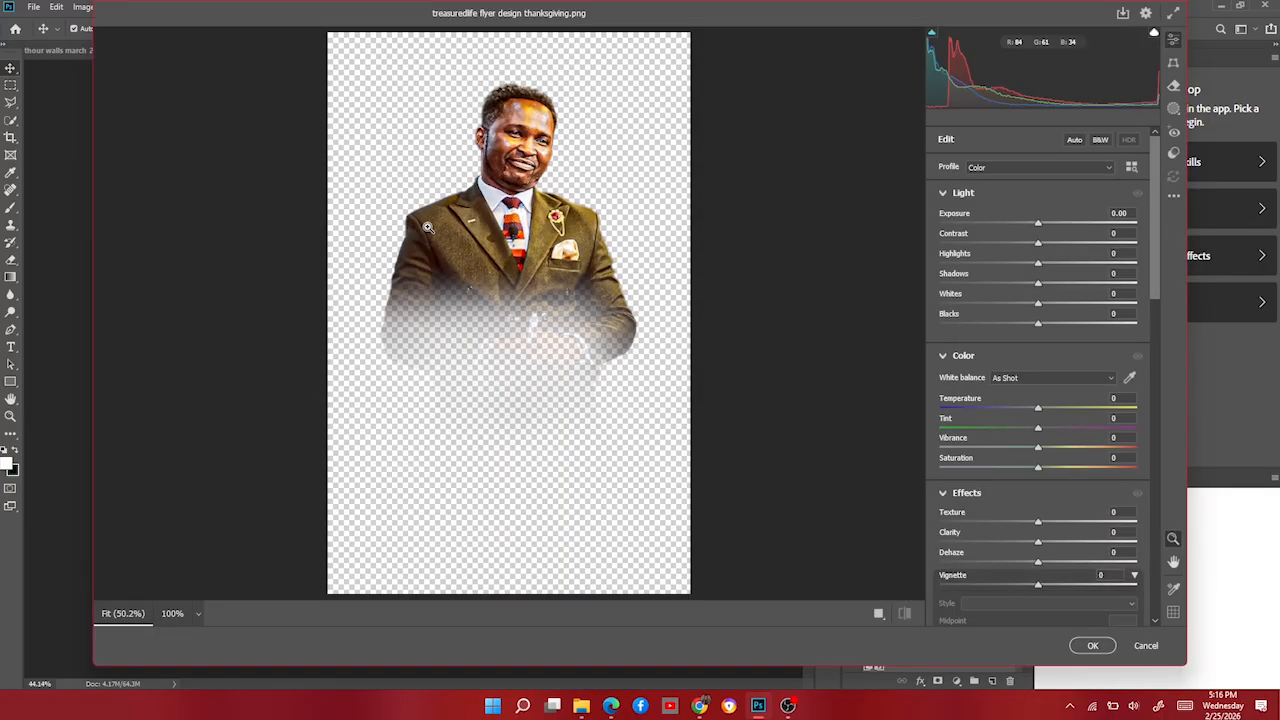
{"action": "right_click", "coordinate": [418, 118]}
{"action": "left_click", "coordinate": [508, 220]}
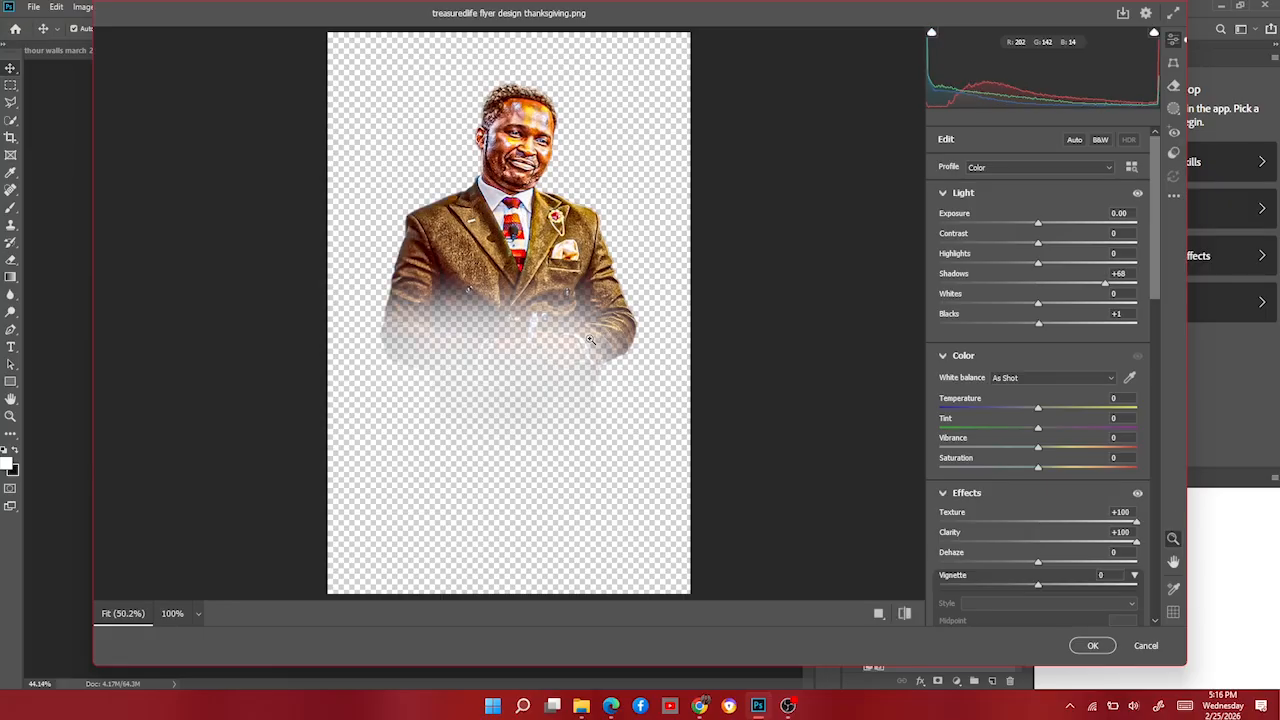
{"action": "left_click", "coordinate": [1100, 648]}
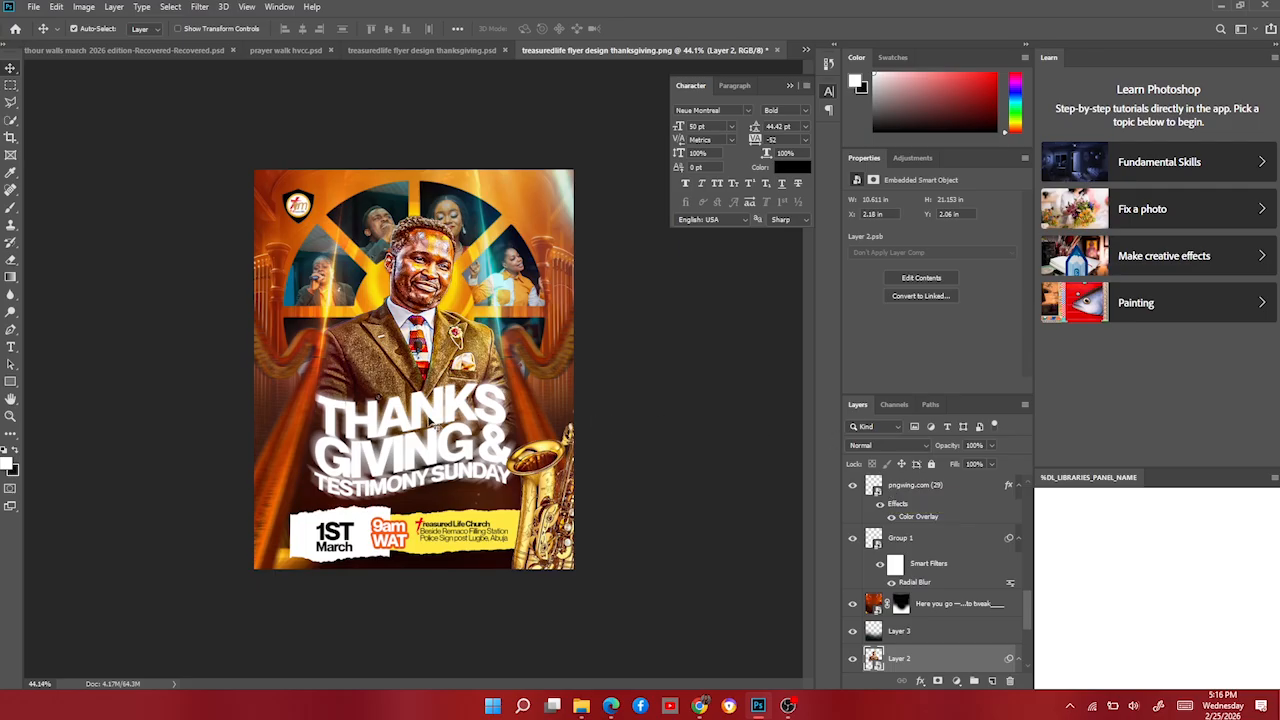
Browse the resources folder and preview the orange stage background file.
{"action": "scroll", "coordinate": [355, 424], "scroll_direction": "up", "scroll_amount": 2}
{"action": "left_click", "coordinate": [581, 706]}
{"action": "scroll", "coordinate": [826, 510], "scroll_direction": "down", "scroll_amount": 3}
{"action": "scroll", "coordinate": [790, 460], "scroll_direction": "up", "scroll_amount": 2}
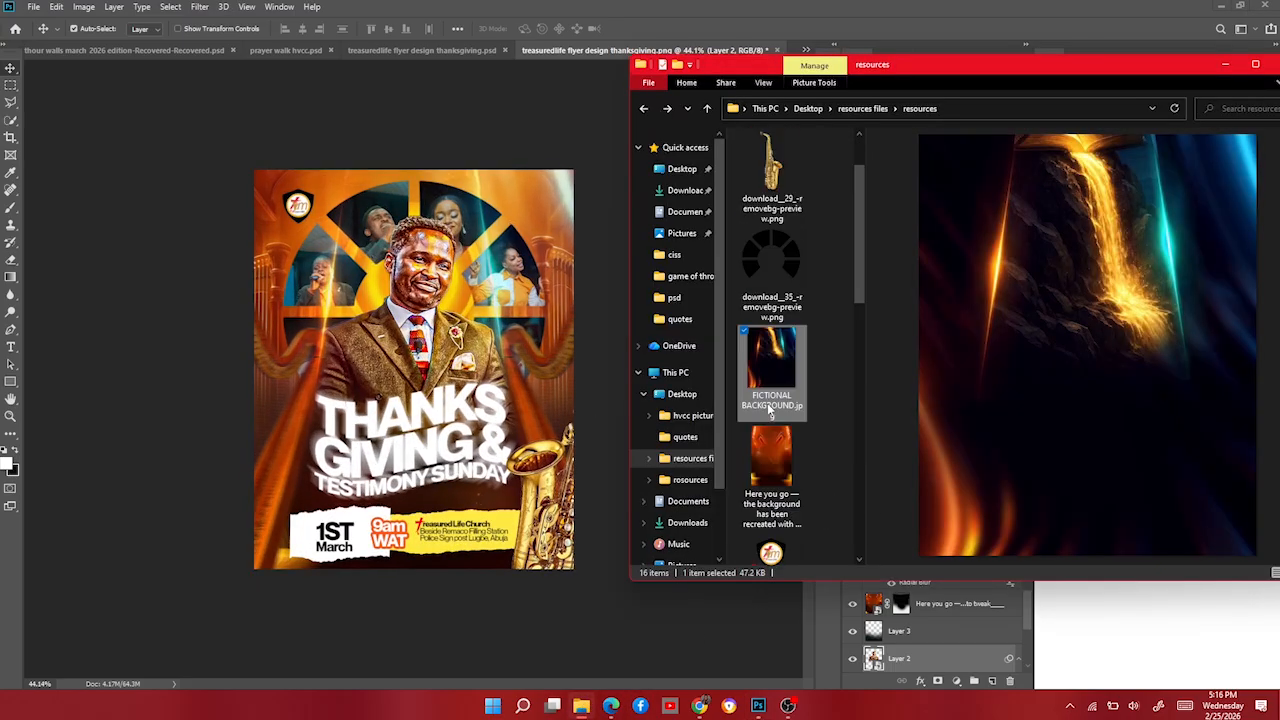
{"action": "scroll", "coordinate": [800, 440], "scroll_direction": "down", "scroll_amount": 10}
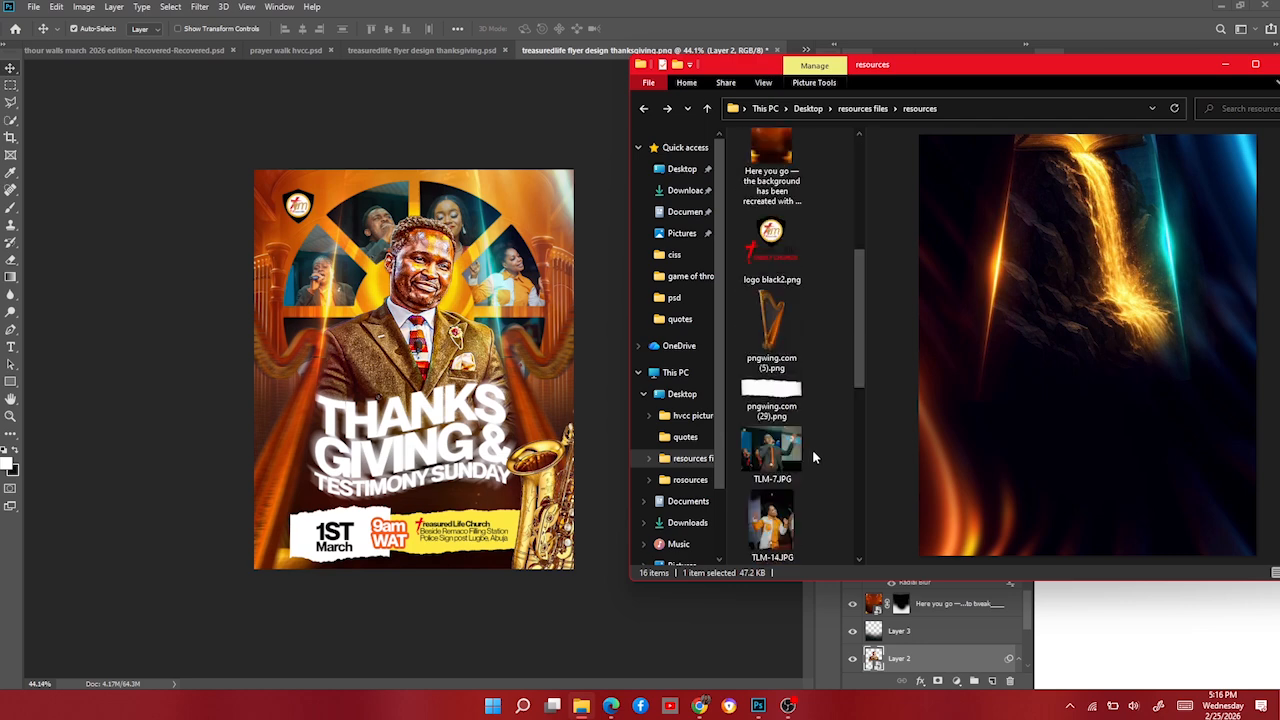
{"action": "scroll", "coordinate": [810, 450], "scroll_direction": "up", "scroll_amount": 5}
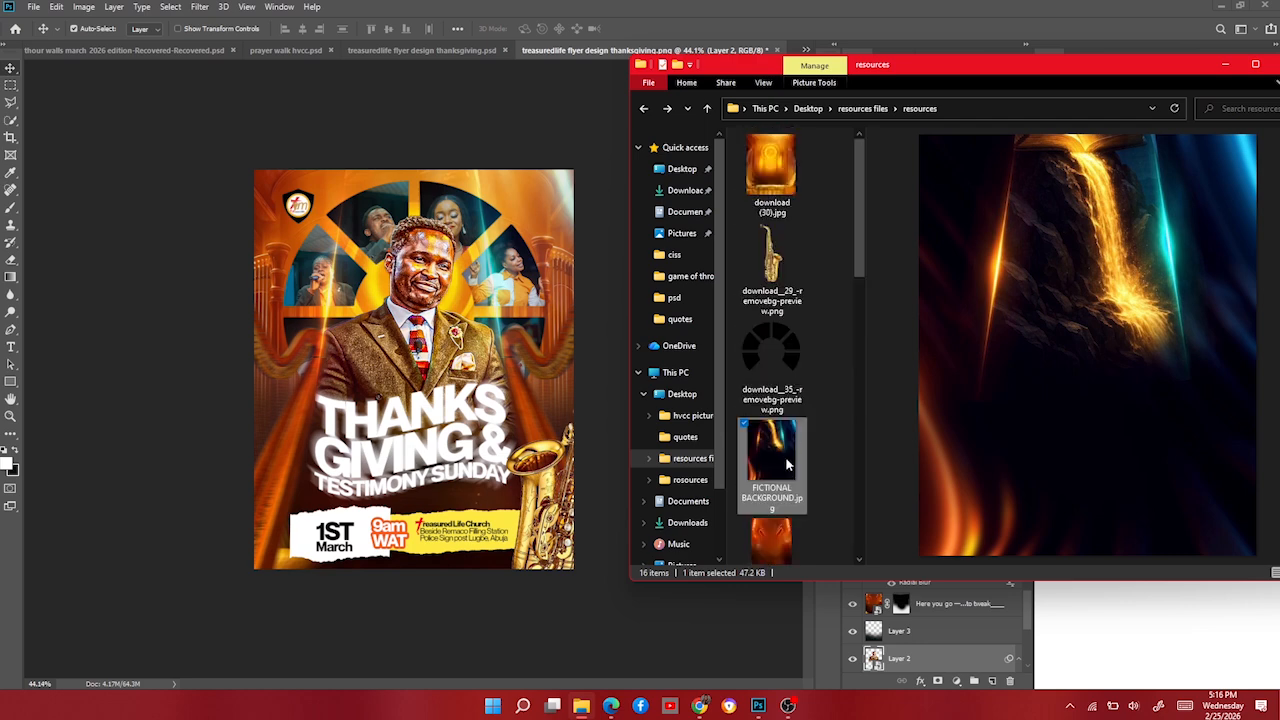
{"action": "scroll", "coordinate": [800, 407], "scroll_direction": "down", "scroll_amount": 2}
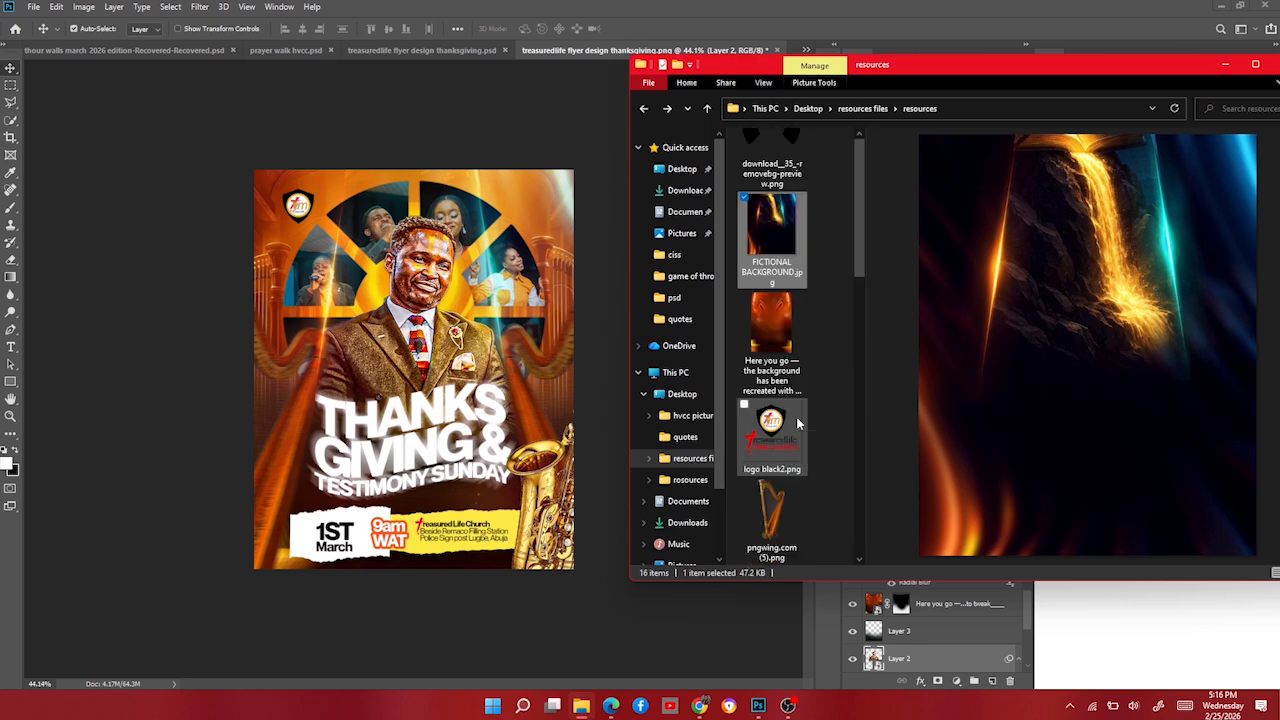
{"action": "left_click", "coordinate": [778, 322]}
{"action": "scroll", "coordinate": [786, 400], "scroll_direction": "down", "scroll_amount": 5}
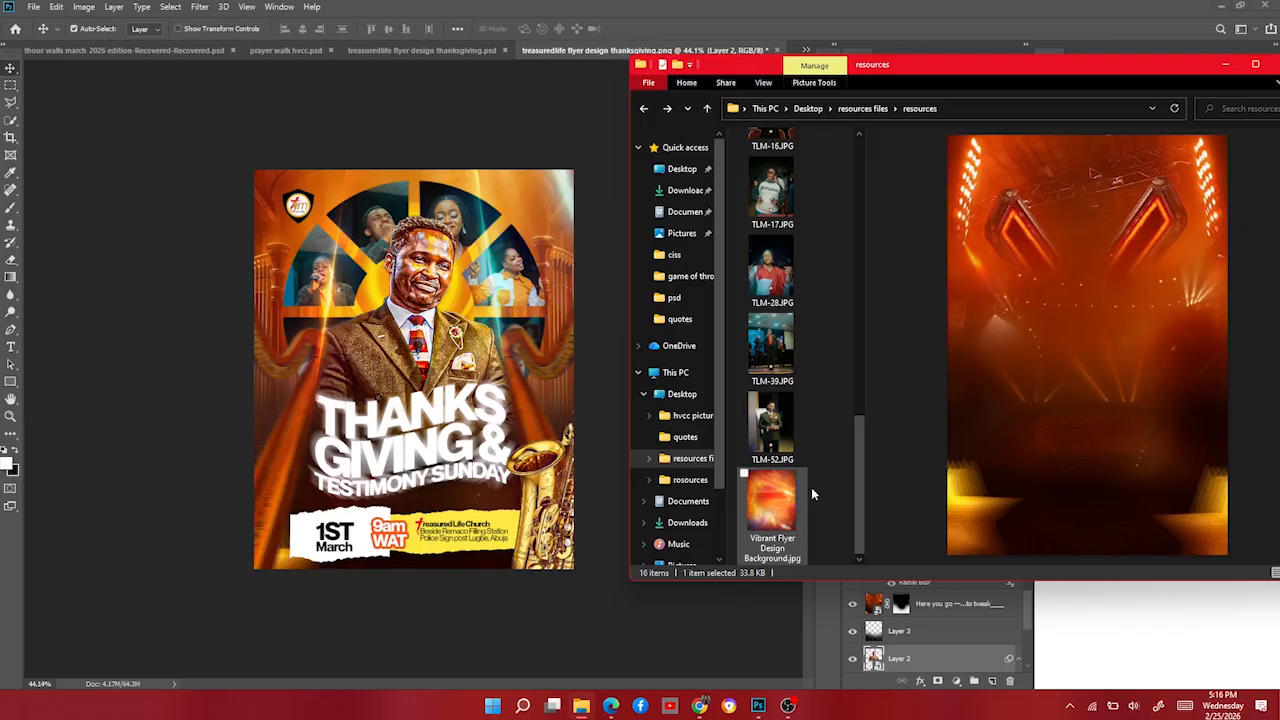
Place Vibrant Flyer Design Background, scale it to 150% to cover the flyer, and try blend modes.
{"action": "left_click", "coordinate": [768, 510]}
{"action": "left_click_drag", "start_coordinate": [762, 521], "coordinate": [493, 397]}
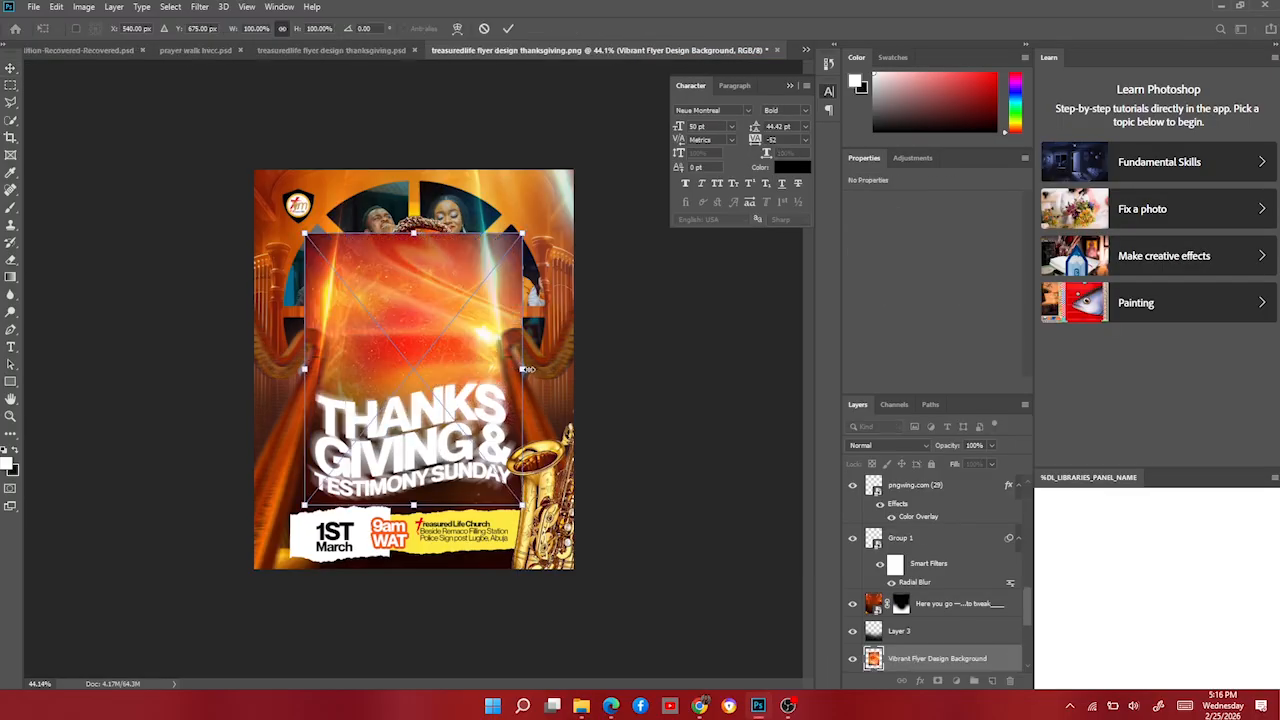
{"action": "left_click_drag", "start_coordinate": [525, 369], "coordinate": [580, 350]}
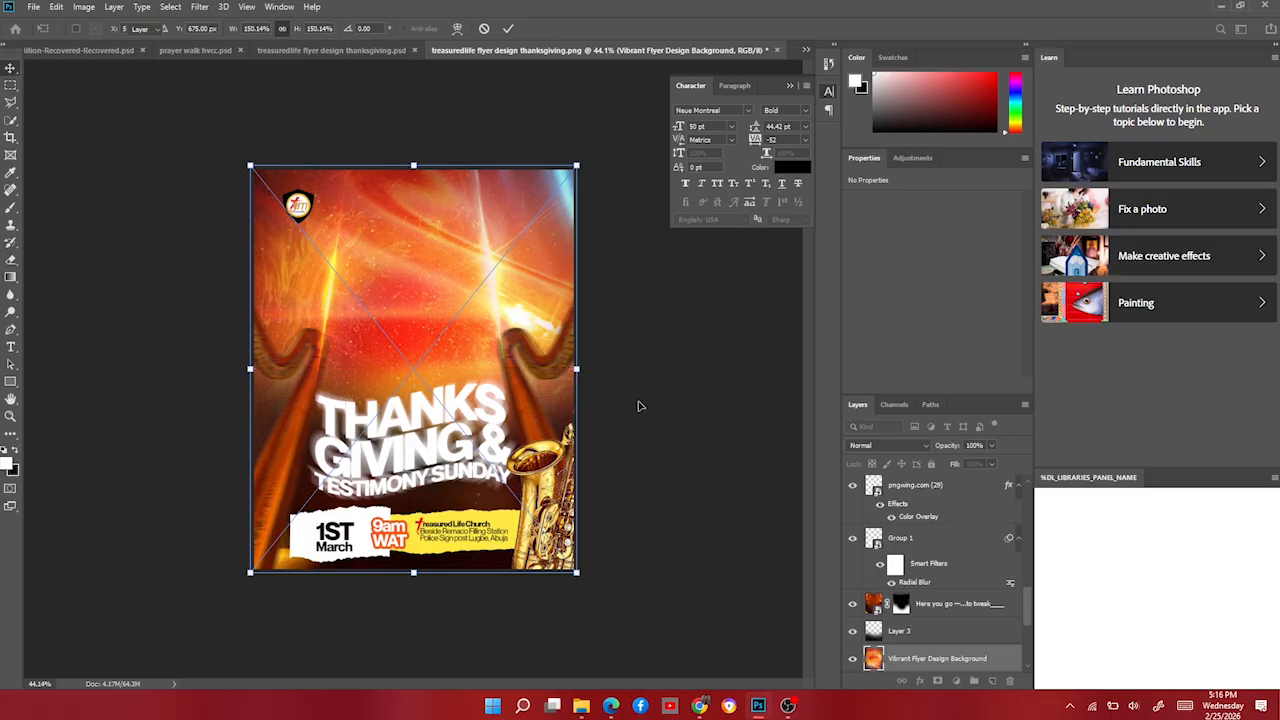
{"action": "key", "text": "Return"}
{"action": "left_click", "coordinate": [928, 444]}
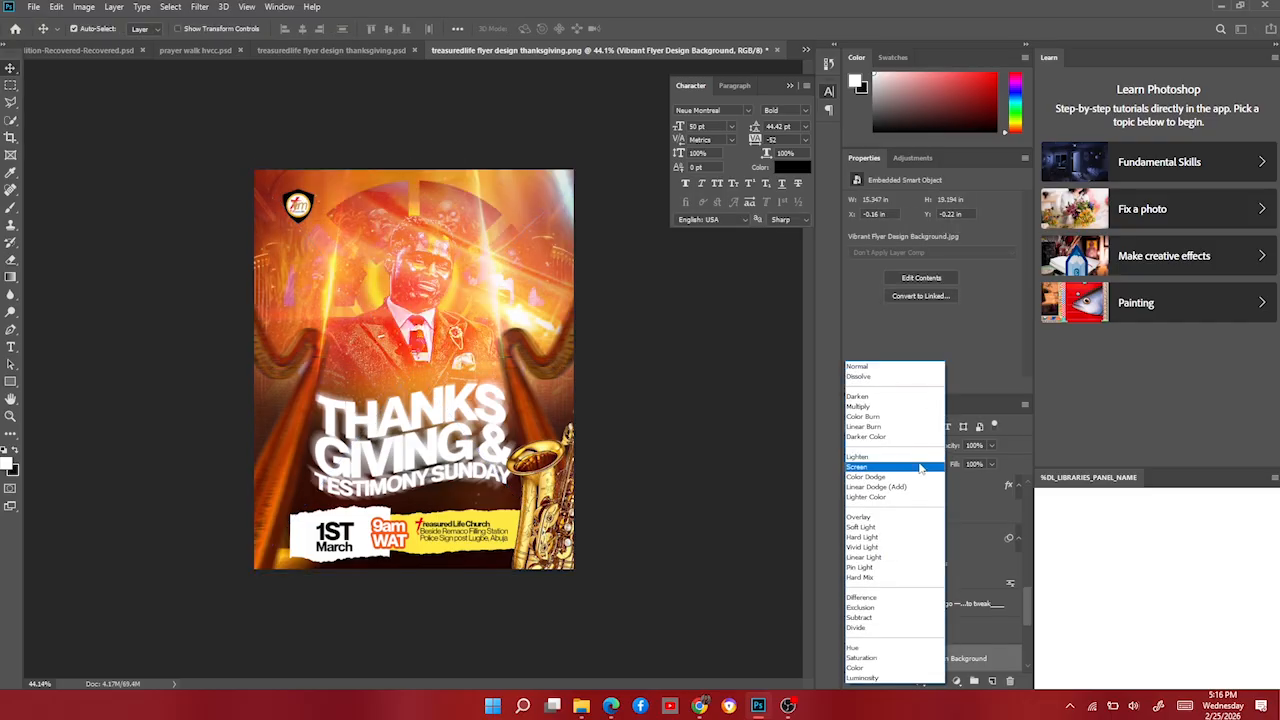
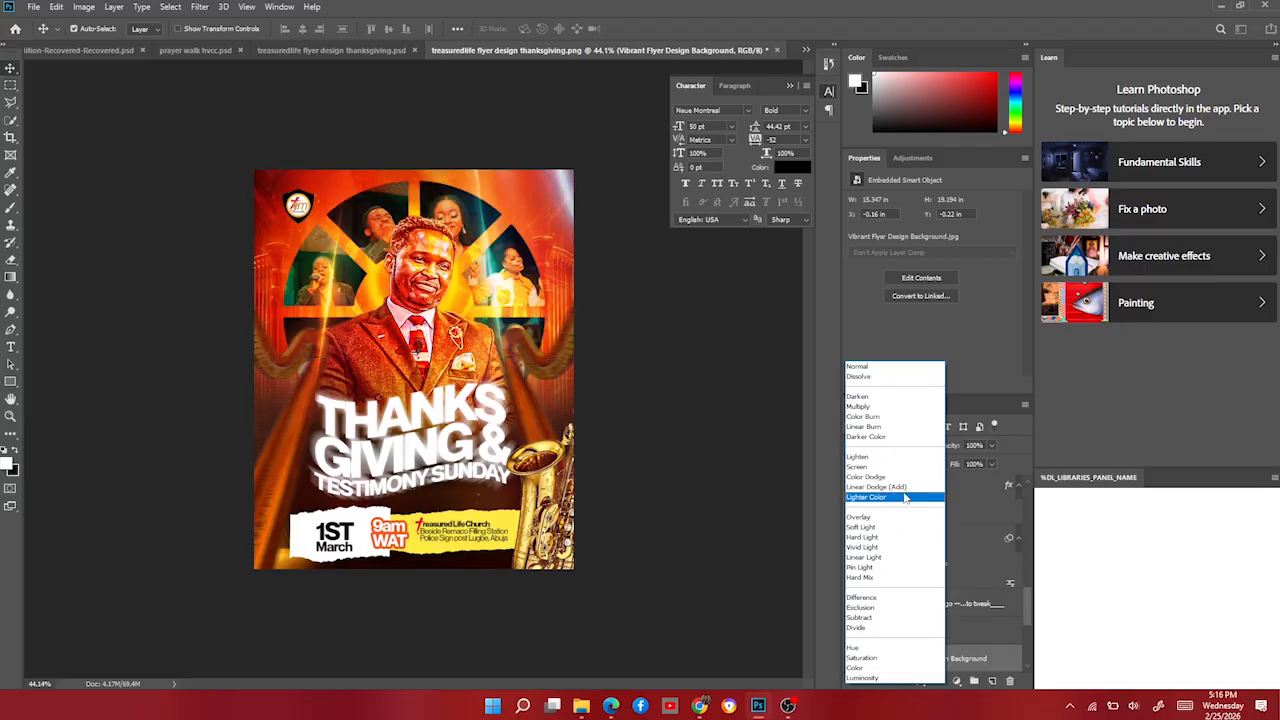
Set the Vibrant Flyer Design Background layer's blend mode to Linear Dodge (Add).
{"action": "left_click", "coordinate": [903, 488]}
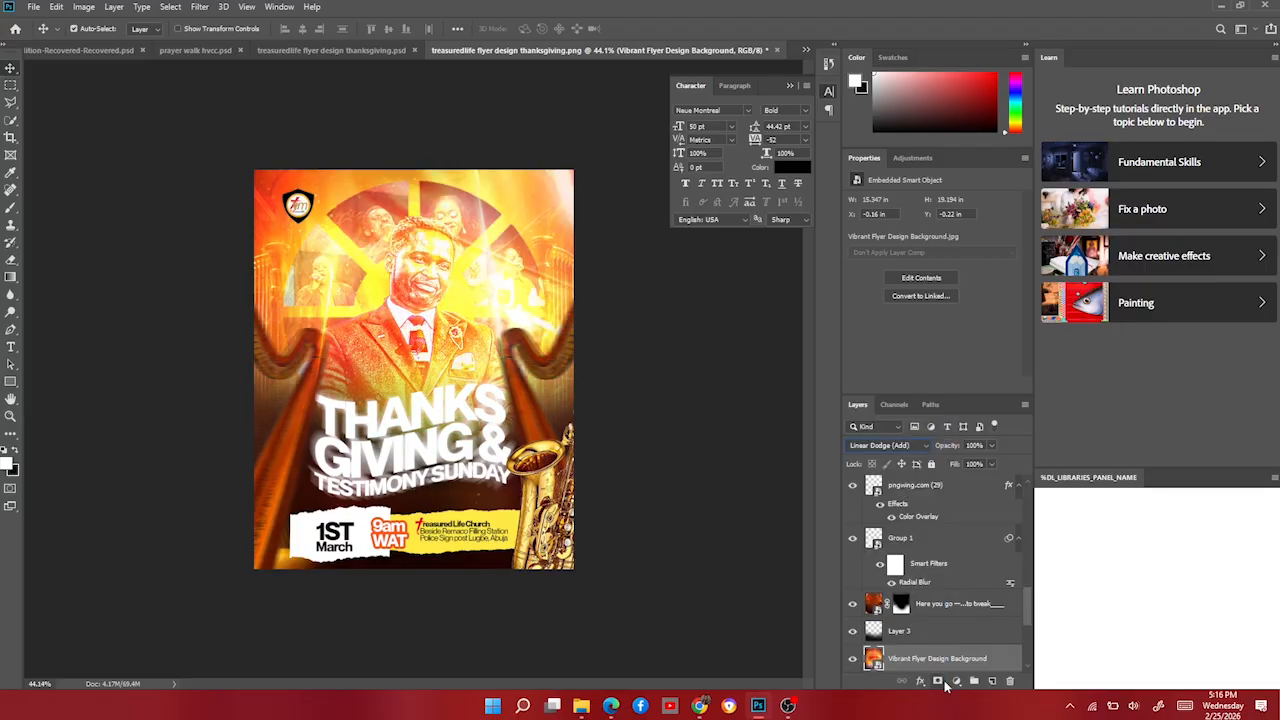
Add a layer mask and paint black with a 500 brush at 86% flow over the face, chest and figures.
{"action": "left_click", "coordinate": [940, 680]}
{"action": "key", "text": "b"}
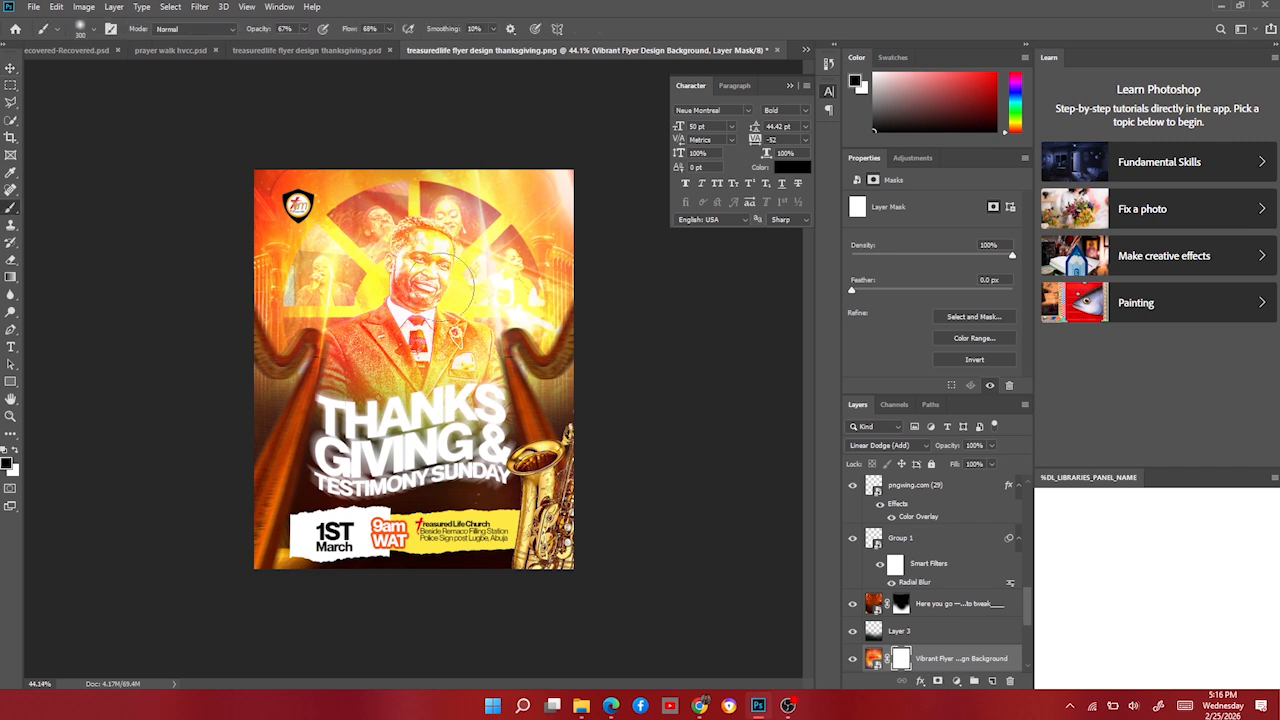
{"action": "key", "text": "bracketright"}
{"action": "key", "text": "bracketright"}
{"action": "left_click_drag", "start_coordinate": [418, 378], "coordinate": [437, 265]}
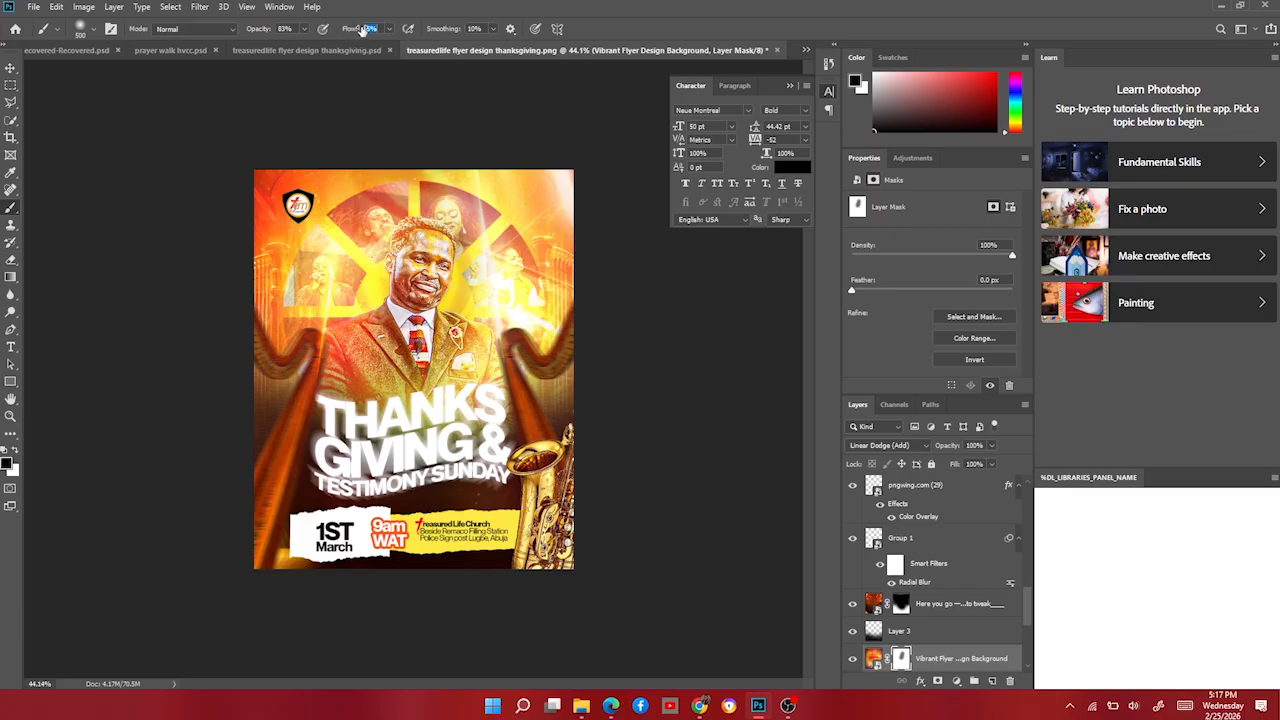
{"action": "left_click_drag", "start_coordinate": [362, 30], "coordinate": [364, 30]}
{"action": "mouse_move", "coordinate": [481, 298]}
{"action": "left_mouse_down"}
{"action": "mouse_move", "coordinate": [490, 182]}
{"action": "mouse_move", "coordinate": [393, 266]}
{"action": "mouse_move", "coordinate": [376, 410]}
{"action": "mouse_move", "coordinate": [378, 223]}
{"action": "mouse_move", "coordinate": [366, 386]}
{"action": "left_mouse_up"}
Paint white on the mask to restore the glow at the top of the arched window.
{"action": "key", "text": "bracketleft"}
{"action": "key", "text": "bracketleft"}
{"action": "key", "text": "bracketleft"}
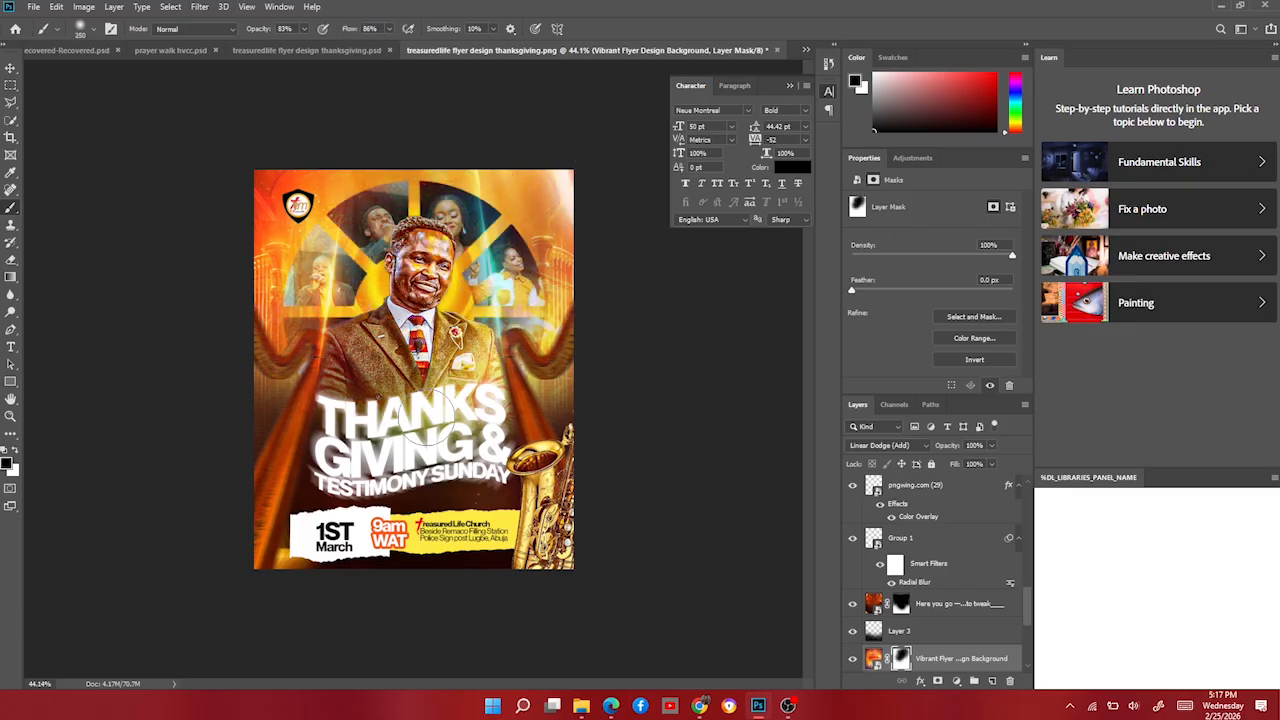
{"action": "key", "text": "bracketright"}
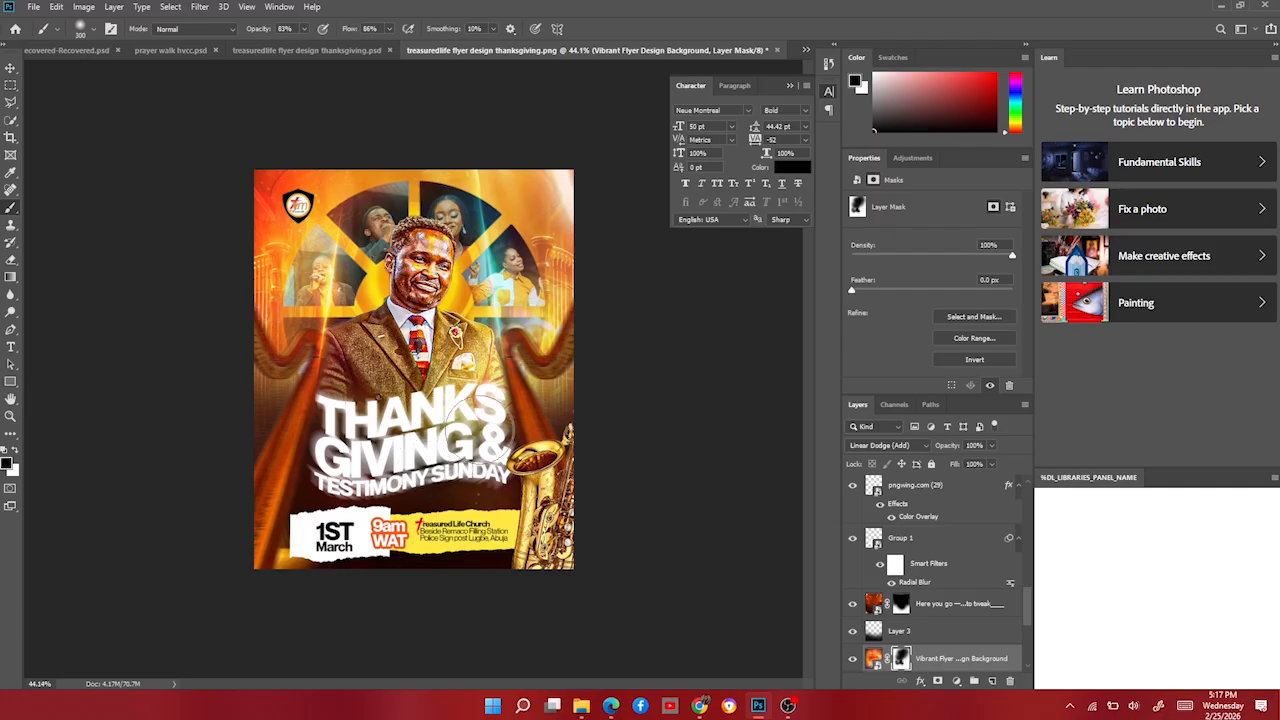
{"action": "key", "text": "bracketright"}
{"action": "key", "text": "bracketright"}
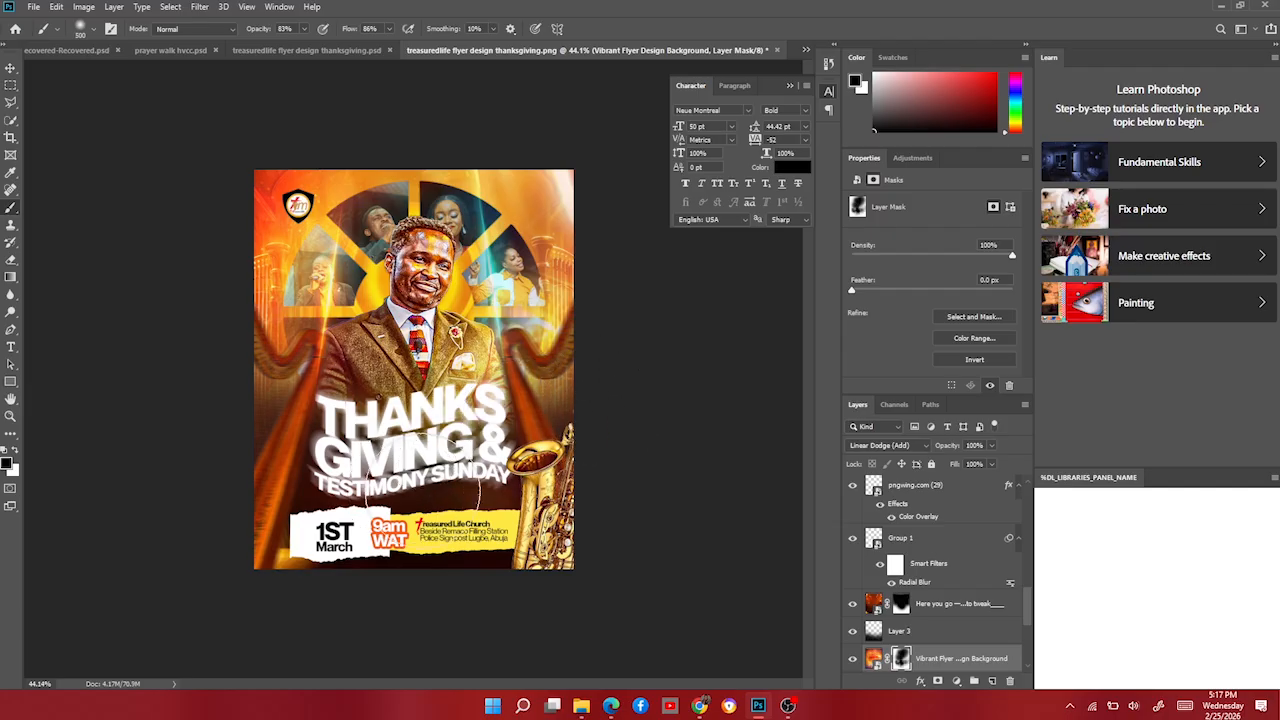
{"action": "key", "text": "x"}
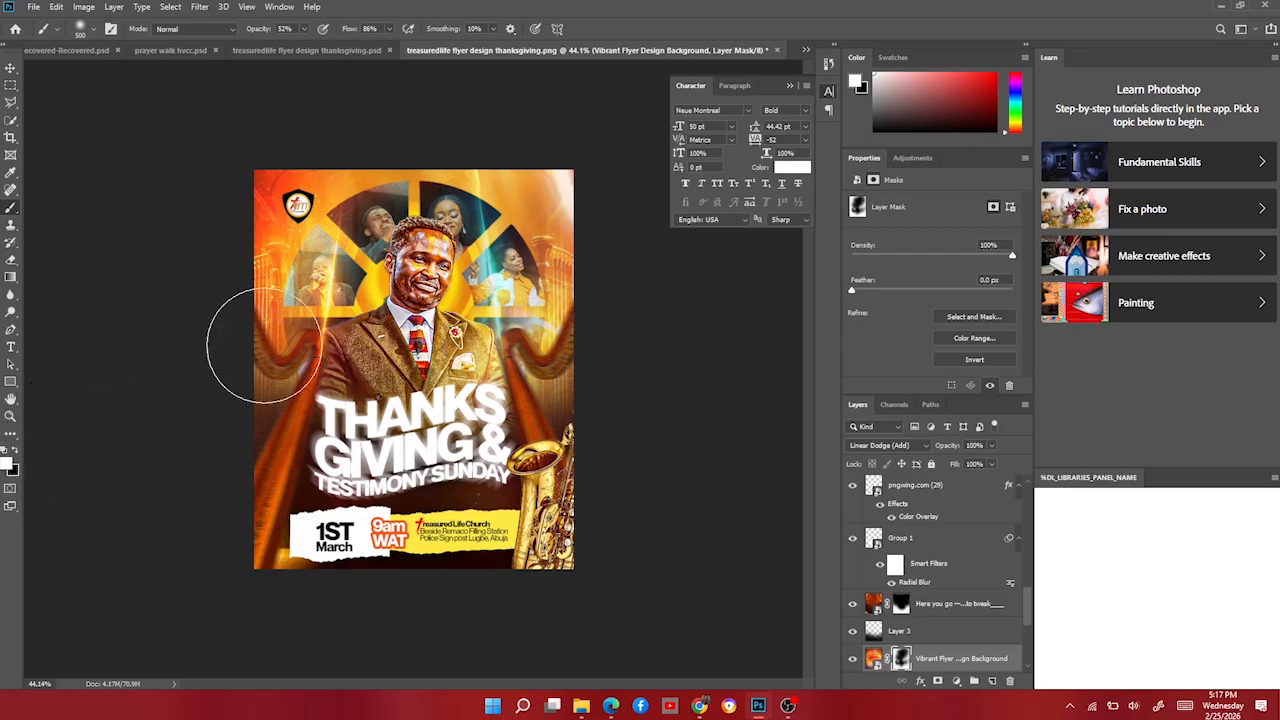
{"action": "mouse_move", "coordinate": [449, 203]}
{"action": "left_mouse_down"}
{"action": "mouse_move", "coordinate": [386, 238]}
{"action": "mouse_move", "coordinate": [396, 248]}
{"action": "mouse_move", "coordinate": [429, 195]}
{"action": "mouse_move", "coordinate": [385, 235]}
{"action": "mouse_move", "coordinate": [345, 236]}
{"action": "mouse_move", "coordinate": [350, 367]}
{"action": "left_mouse_up"}
{"action": "key", "text": "bracketleft"}
{"action": "key", "text": "bracketleft"}
{"action": "key", "text": "bracketleft"}
{"action": "key", "text": "bracketleft"}
{"action": "key", "text": "bracketleft"}
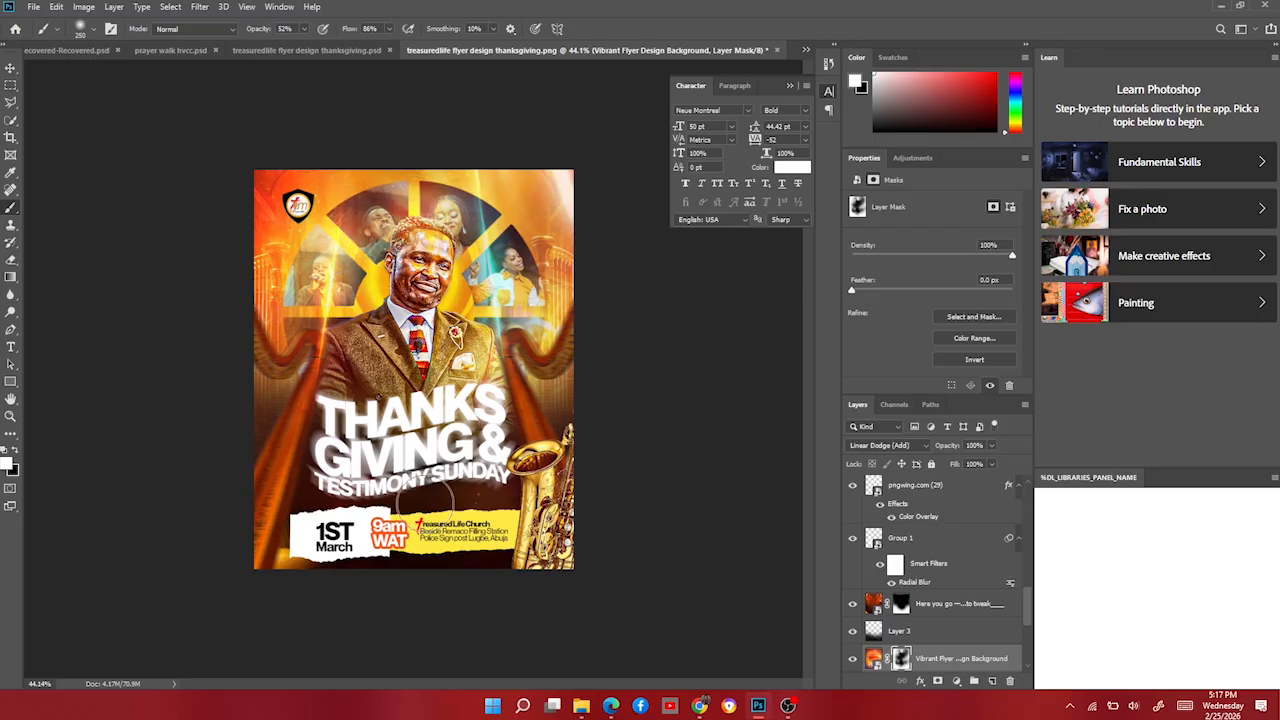
Paint black to mask the glow around the singer in the left window.
{"action": "left_click", "coordinate": [15, 450]}
{"action": "left_click_drag", "start_coordinate": [313, 318], "coordinate": [318, 264]}
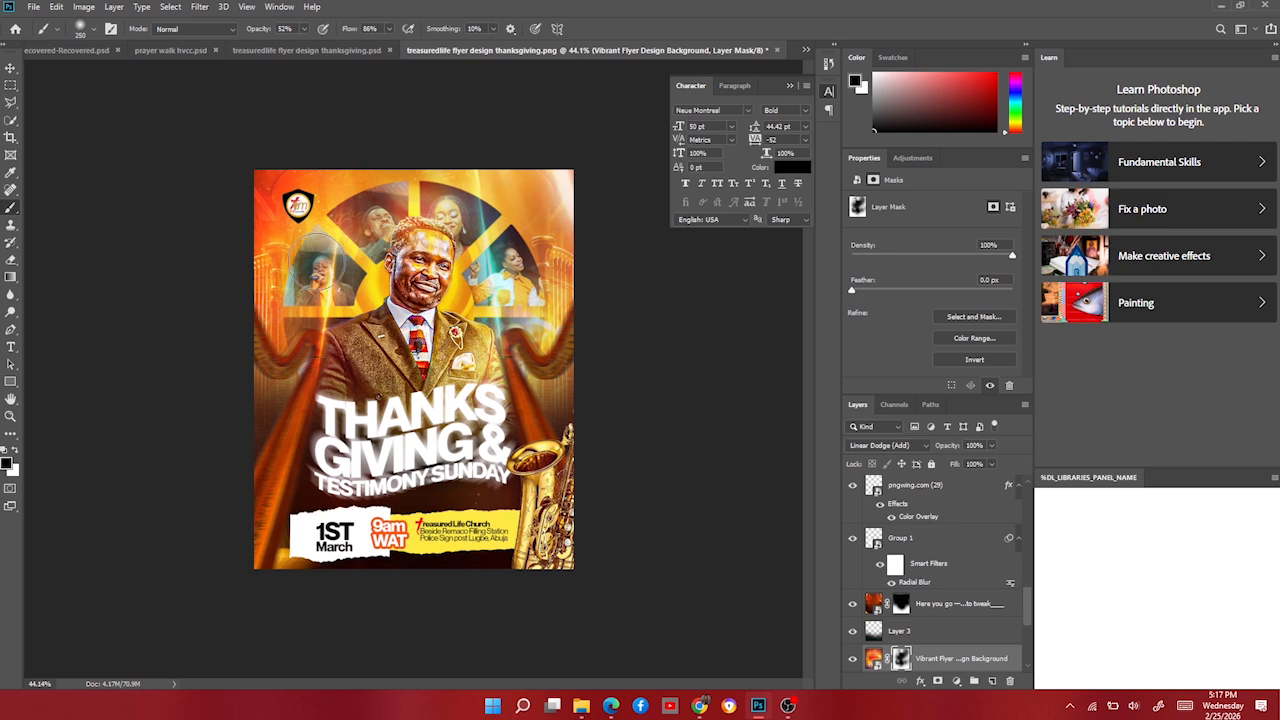
{"action": "left_click", "coordinate": [11, 68]}
{"action": "scroll", "coordinate": [930, 605], "scroll_direction": "down", "scroll_amount": 3}
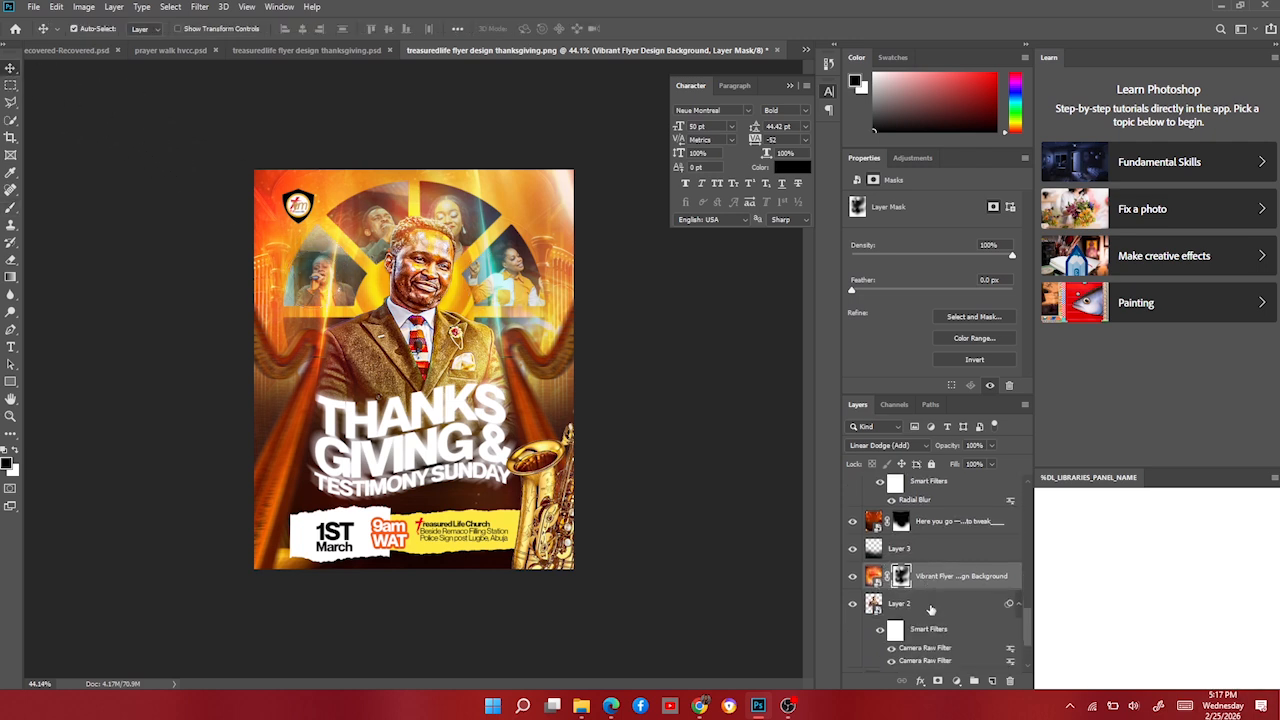
Drag the Vibrant Flyer Design Background layer below Layer 2, toggling Layer 2 to check.
{"action": "left_click_drag", "start_coordinate": [948, 552], "coordinate": [938, 632]}
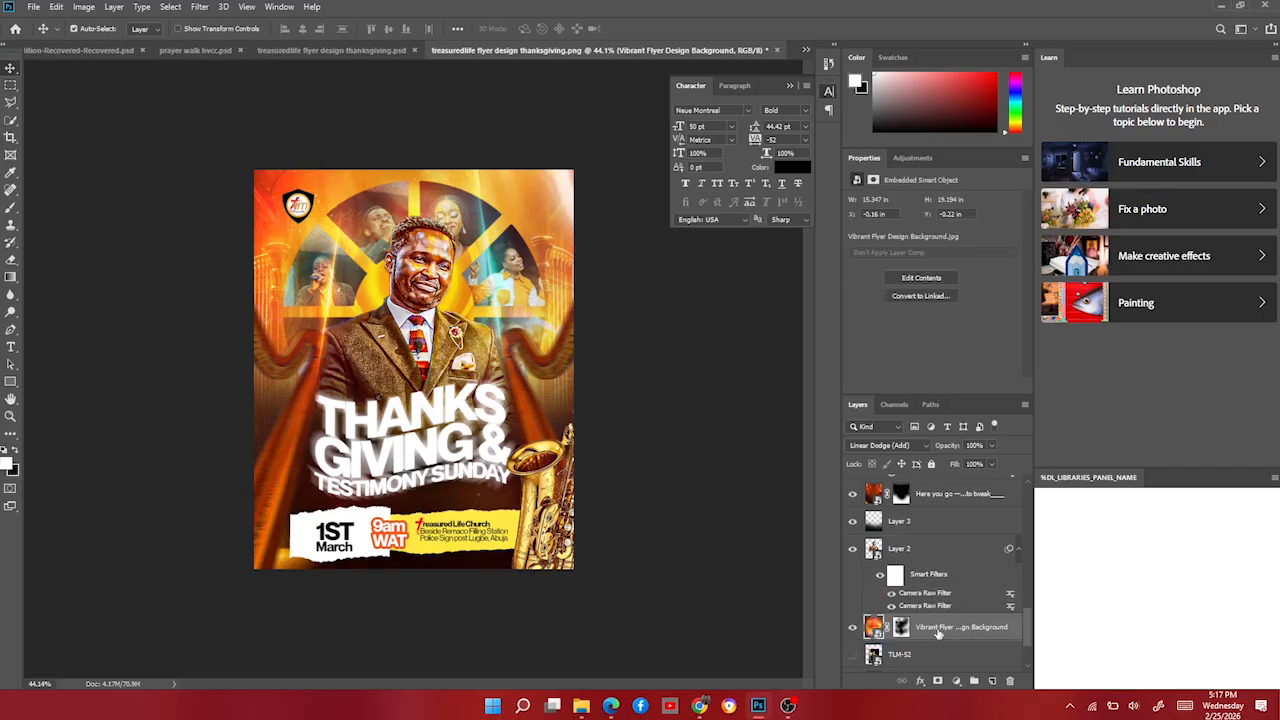
{"action": "left_click", "coordinate": [851, 549]}
{"action": "left_click", "coordinate": [851, 549]}
{"action": "scroll", "coordinate": [180, 543], "scroll_direction": "down", "scroll_amount": 5}
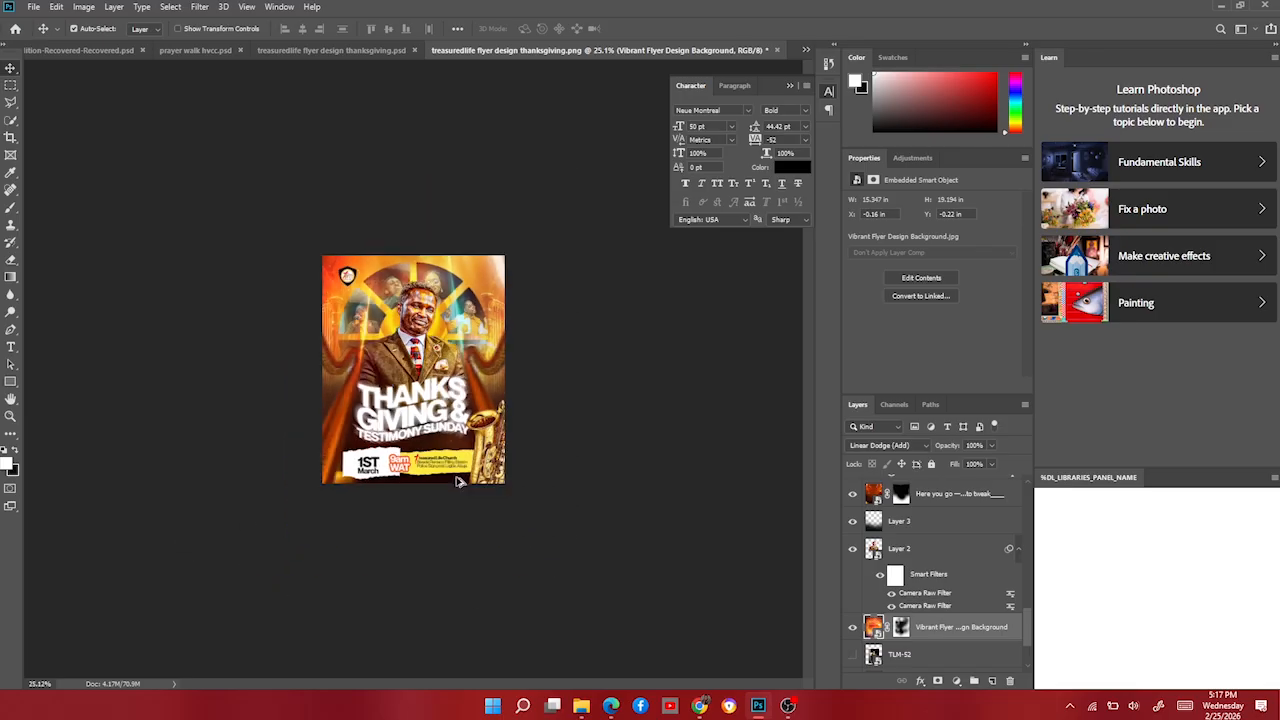
{"action": "scroll", "coordinate": [180, 543], "scroll_direction": "up", "scroll_amount": 6}
{"action": "scroll", "coordinate": [450, 483], "scroll_direction": "up", "scroll_amount": 2}
{"action": "scroll", "coordinate": [450, 483], "scroll_direction": "down", "scroll_amount": 4}
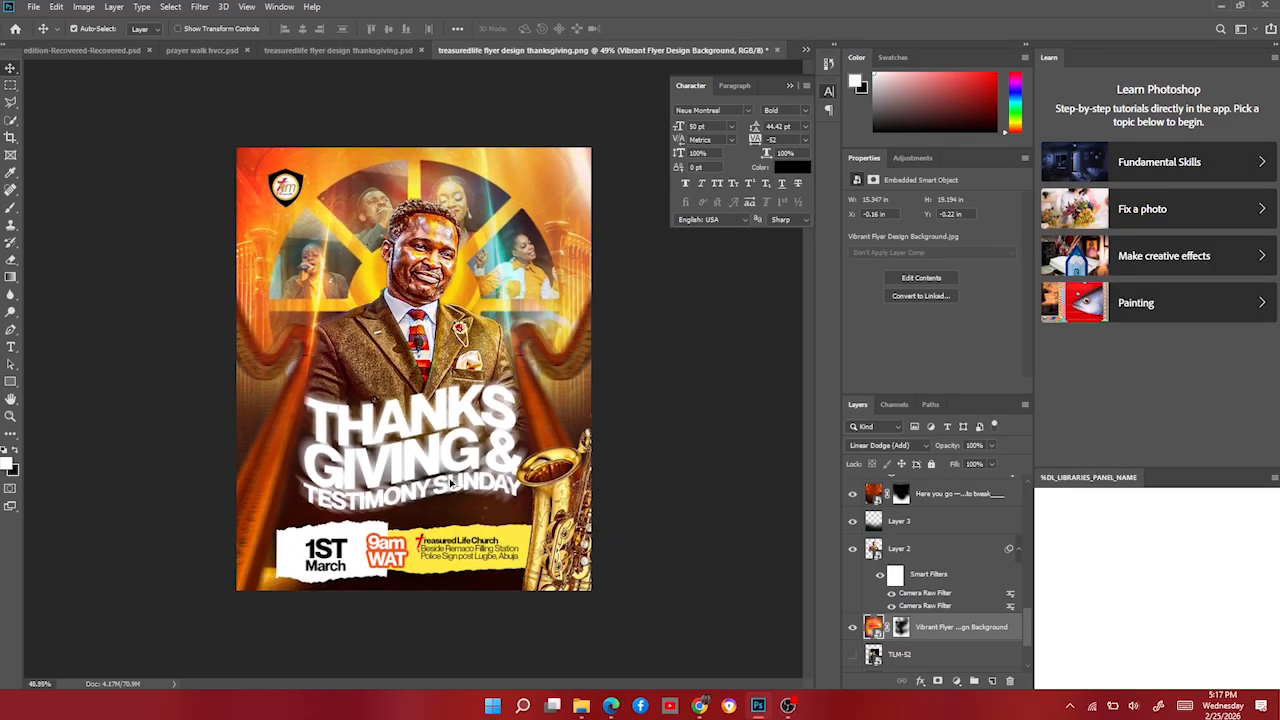
{"action": "scroll", "coordinate": [450, 485], "scroll_direction": "down", "scroll_amount": 2}
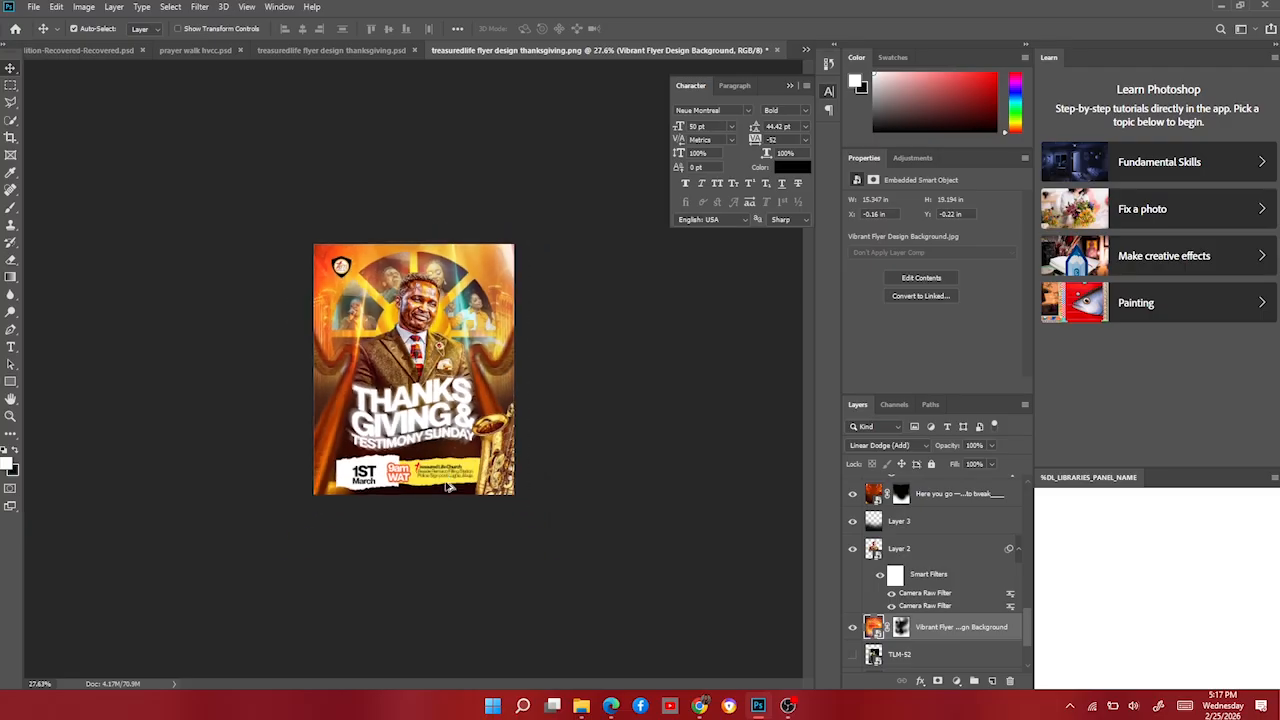
{"action": "scroll", "coordinate": [450, 485], "scroll_direction": "up", "scroll_amount": 3}
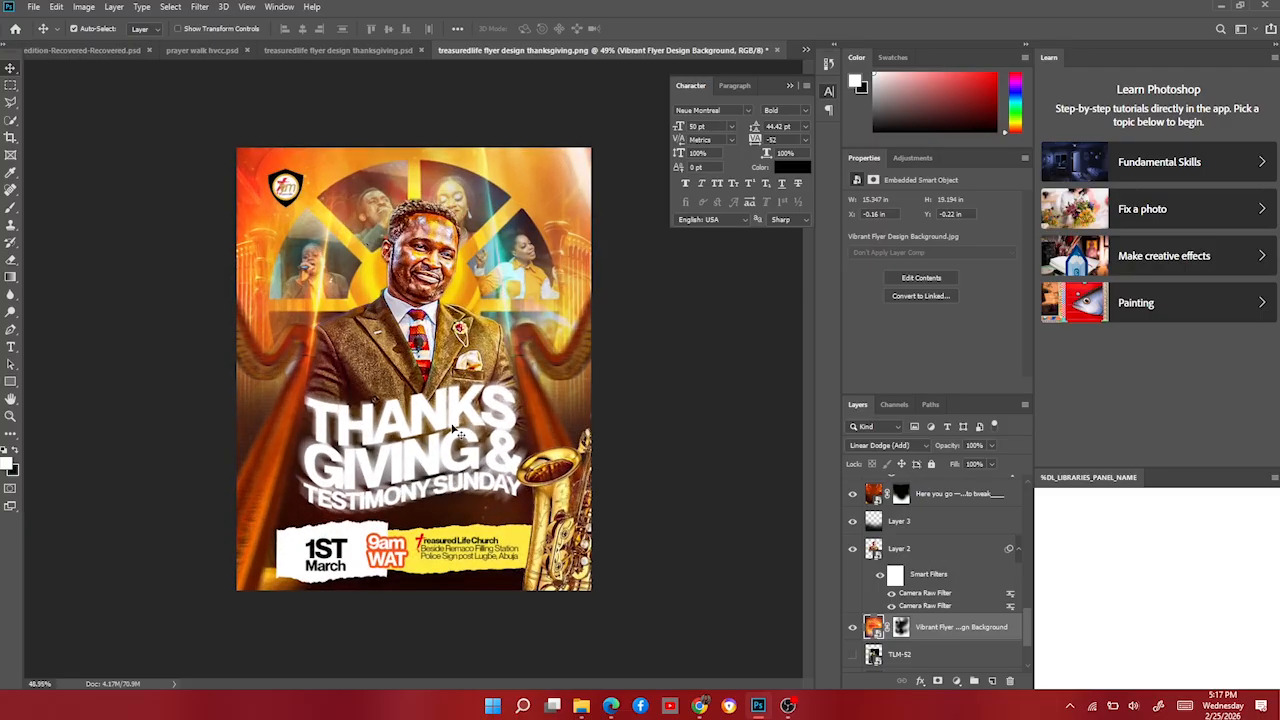
{"action": "scroll", "coordinate": [948, 601], "scroll_direction": "down", "scroll_amount": 2}
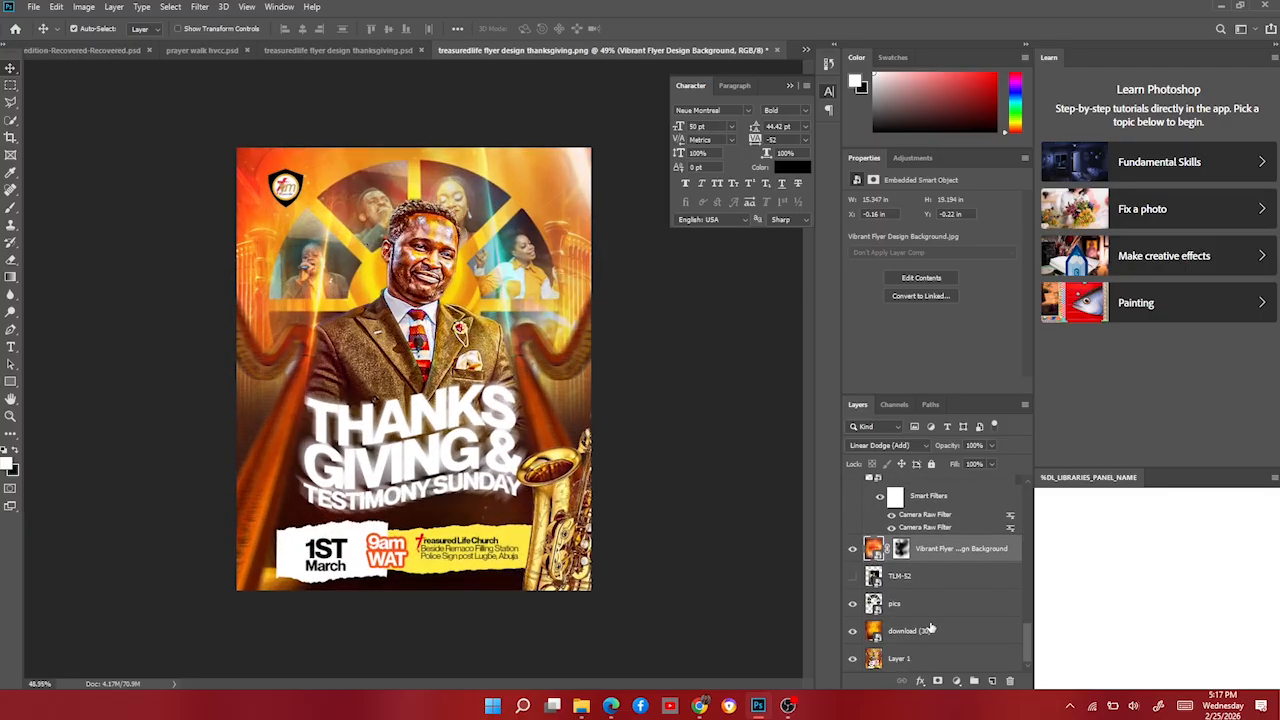
Toggle the pics collage visibility to compare, then select the pics layer.
{"action": "left_click", "coordinate": [852, 604]}
{"action": "left_click", "coordinate": [852, 604]}
{"action": "left_click", "coordinate": [852, 604]}
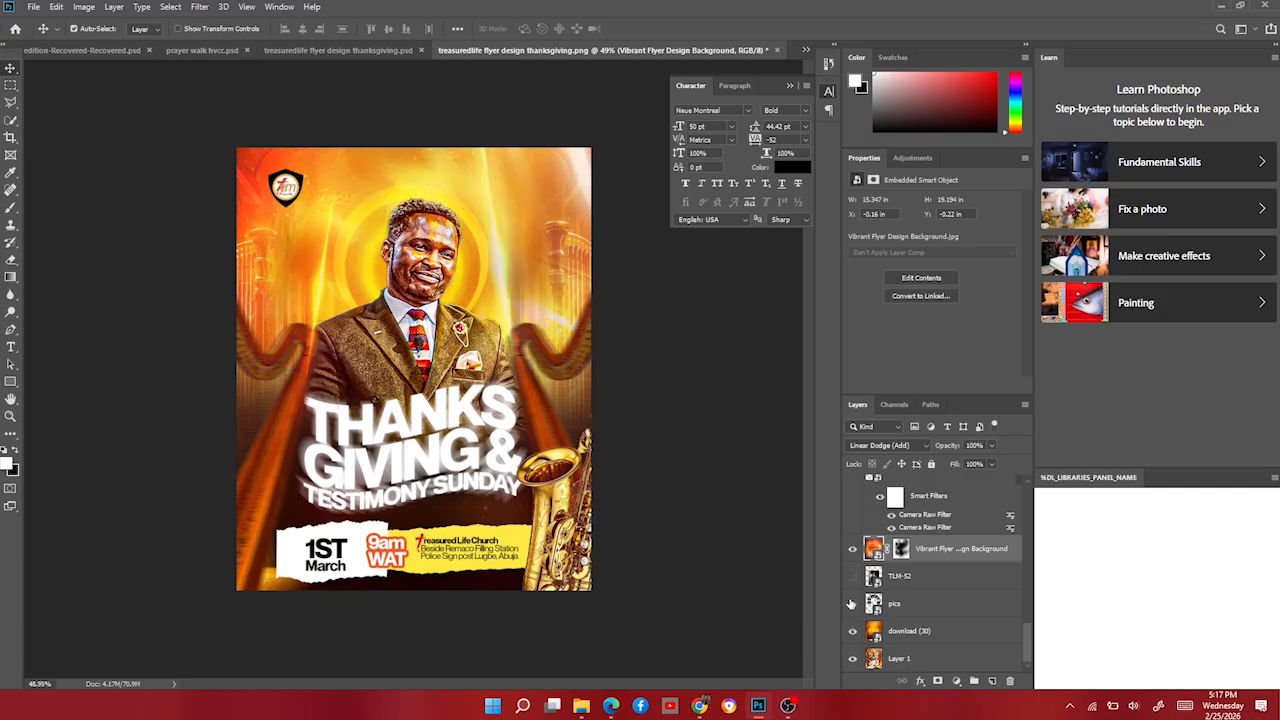
{"action": "left_click", "coordinate": [852, 604]}
{"action": "left_click", "coordinate": [885, 604]}
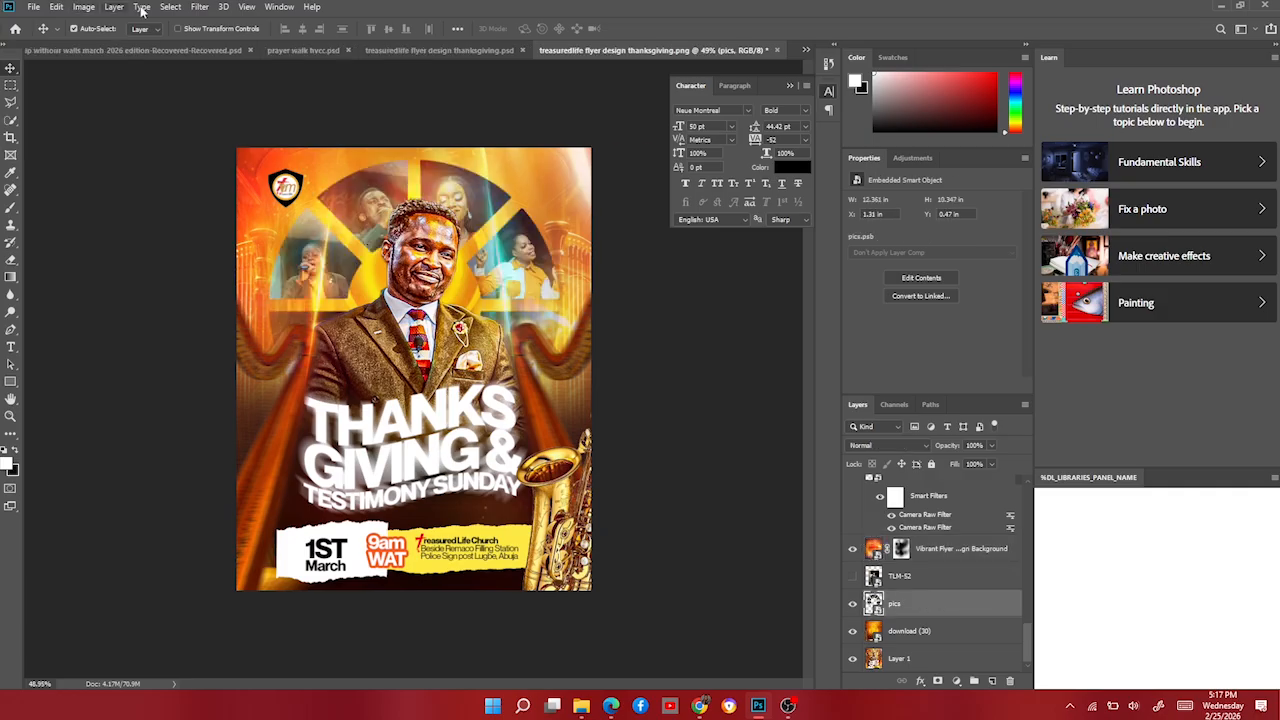
Apply the previous Camera Raw settings (Shadows +68, Blacks +1, Texture and Clarity +100) to the pics layer.
{"action": "left_click", "coordinate": [199, 7]}
{"action": "left_click", "coordinate": [250, 90]}
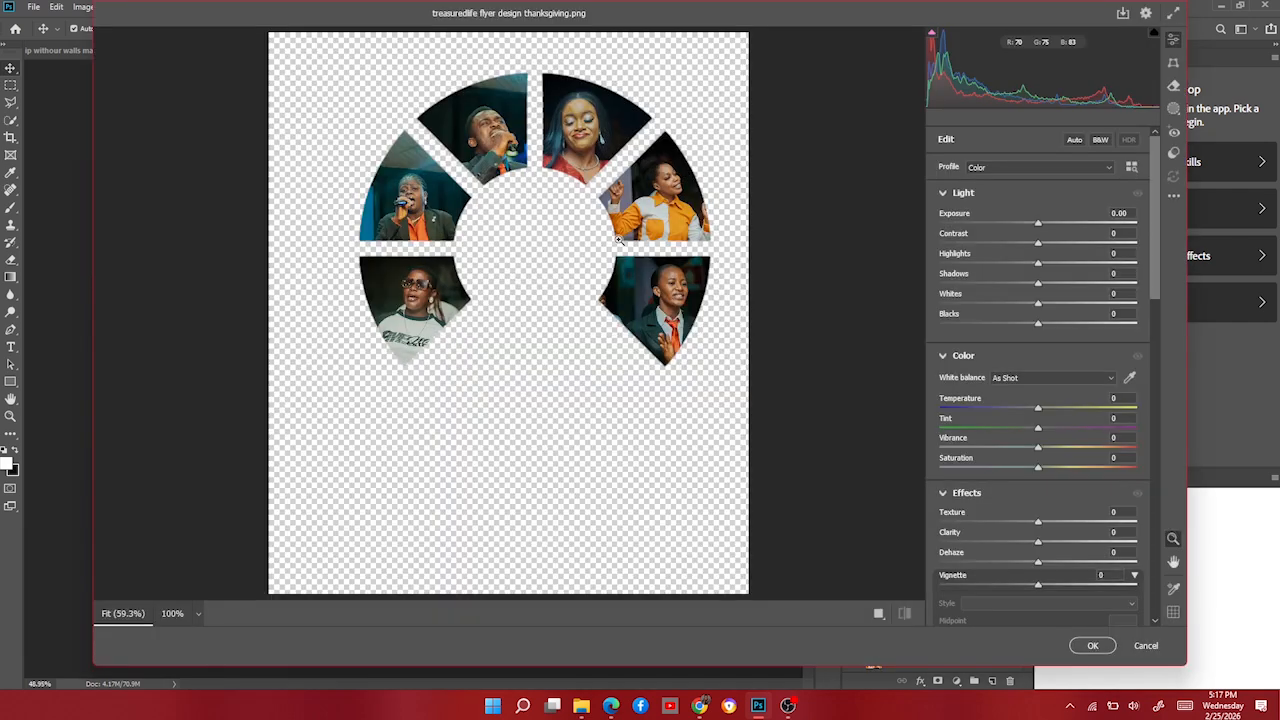
{"action": "right_click", "coordinate": [620, 240]}
{"action": "left_click", "coordinate": [680, 231]}
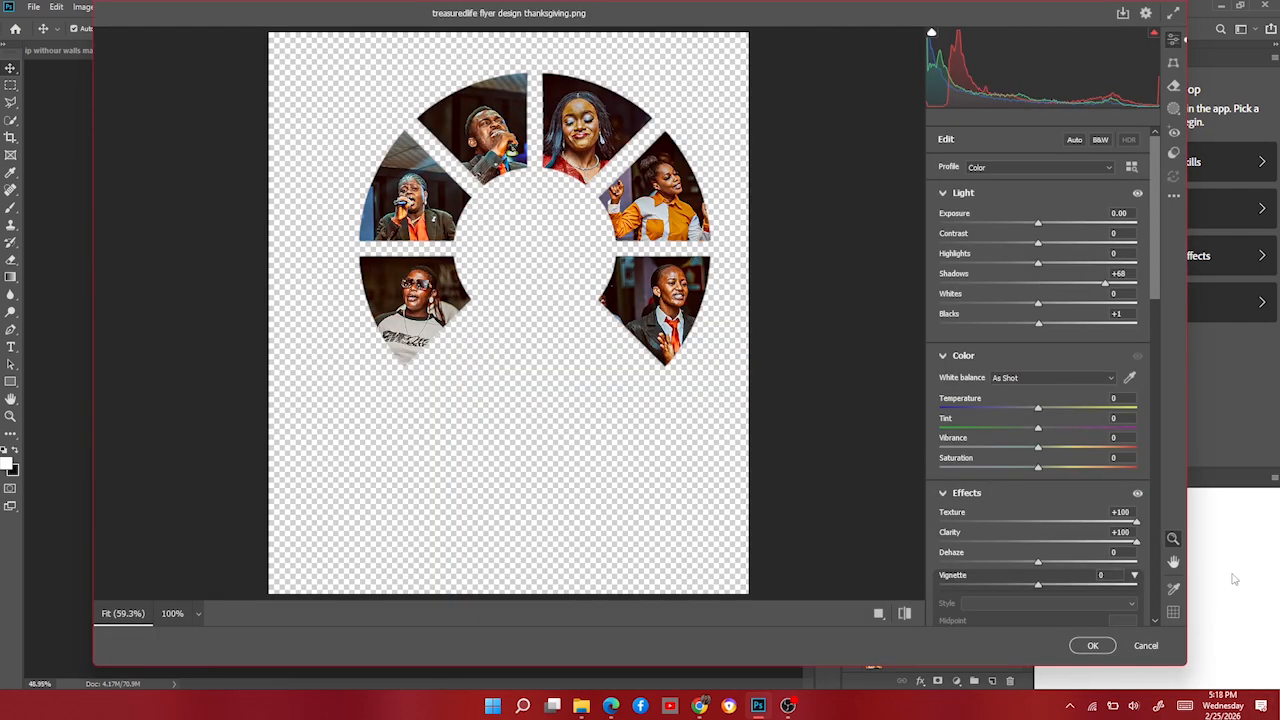
{"action": "left_click", "coordinate": [1093, 646]}
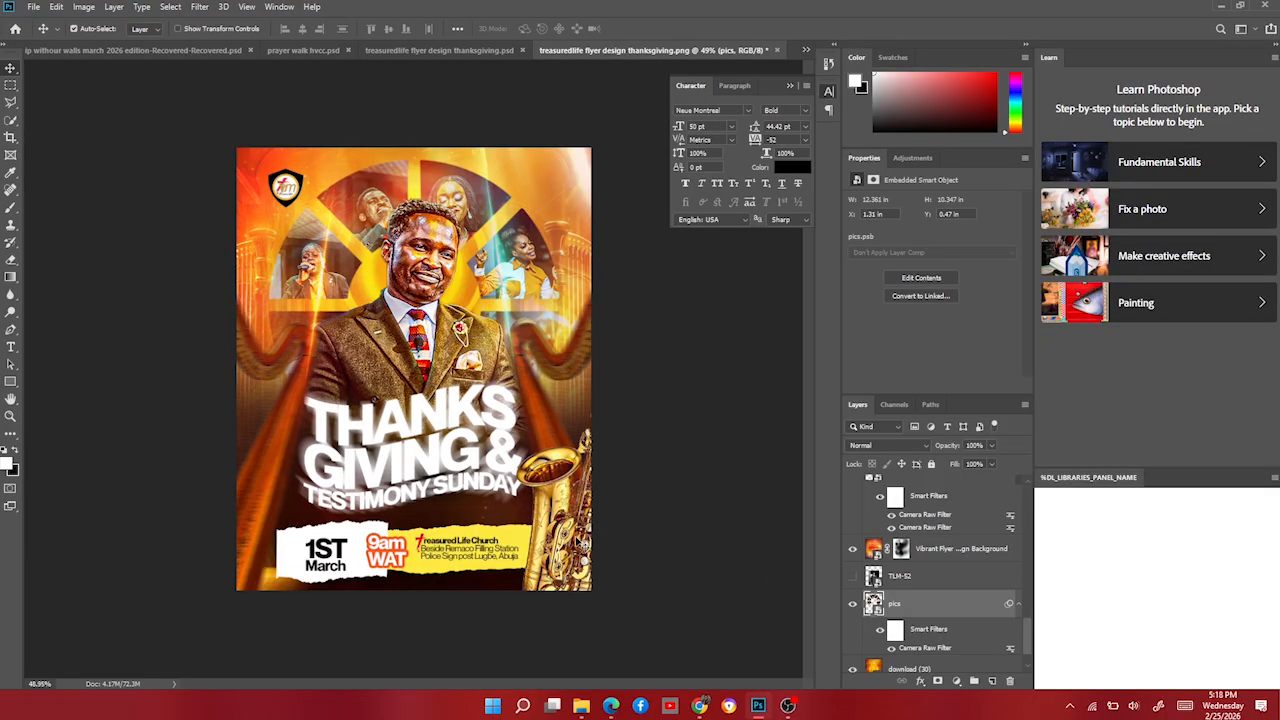
In the PSD flyer, select the round name badge and its name text layers.
{"action": "scroll", "coordinate": [591, 539], "scroll_direction": "down", "scroll_amount": 3}
{"action": "scroll", "coordinate": [591, 539], "scroll_direction": "up", "scroll_amount": 3}
{"action": "left_click", "coordinate": [410, 50]}
{"action": "left_click", "coordinate": [507, 348]}
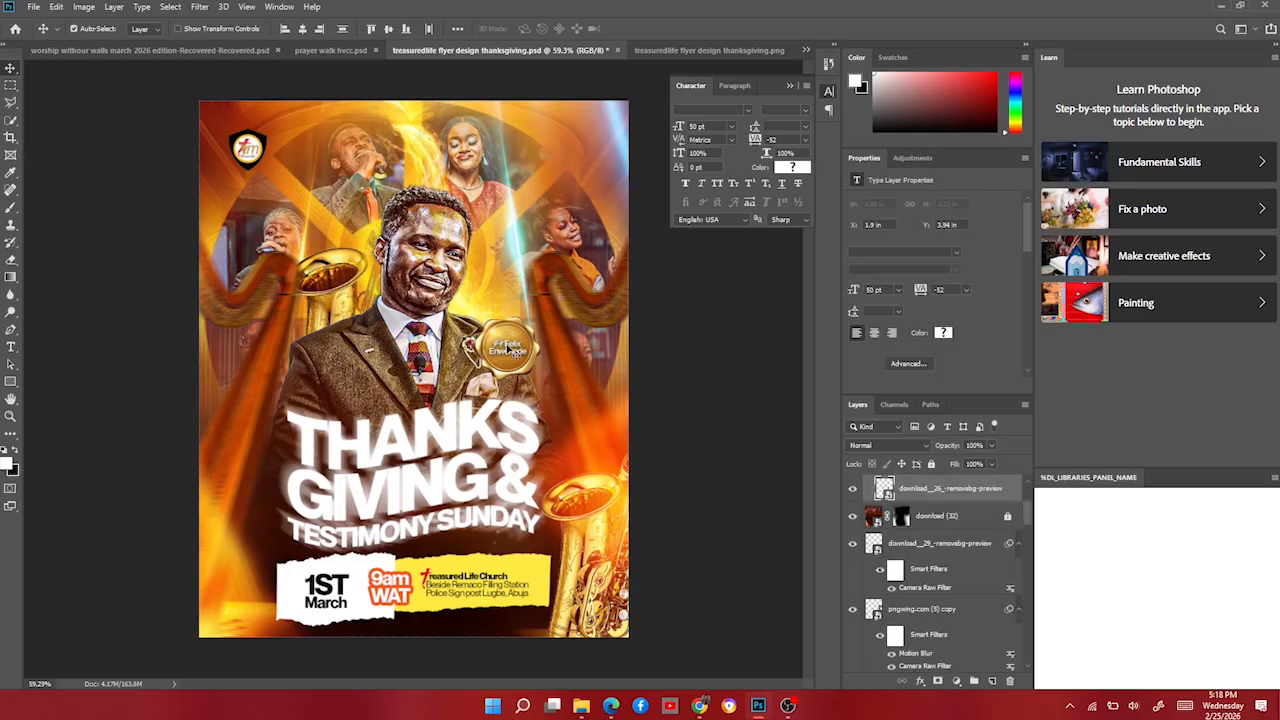
{"action": "left_click", "coordinate": [511, 349], "text": "shift"}
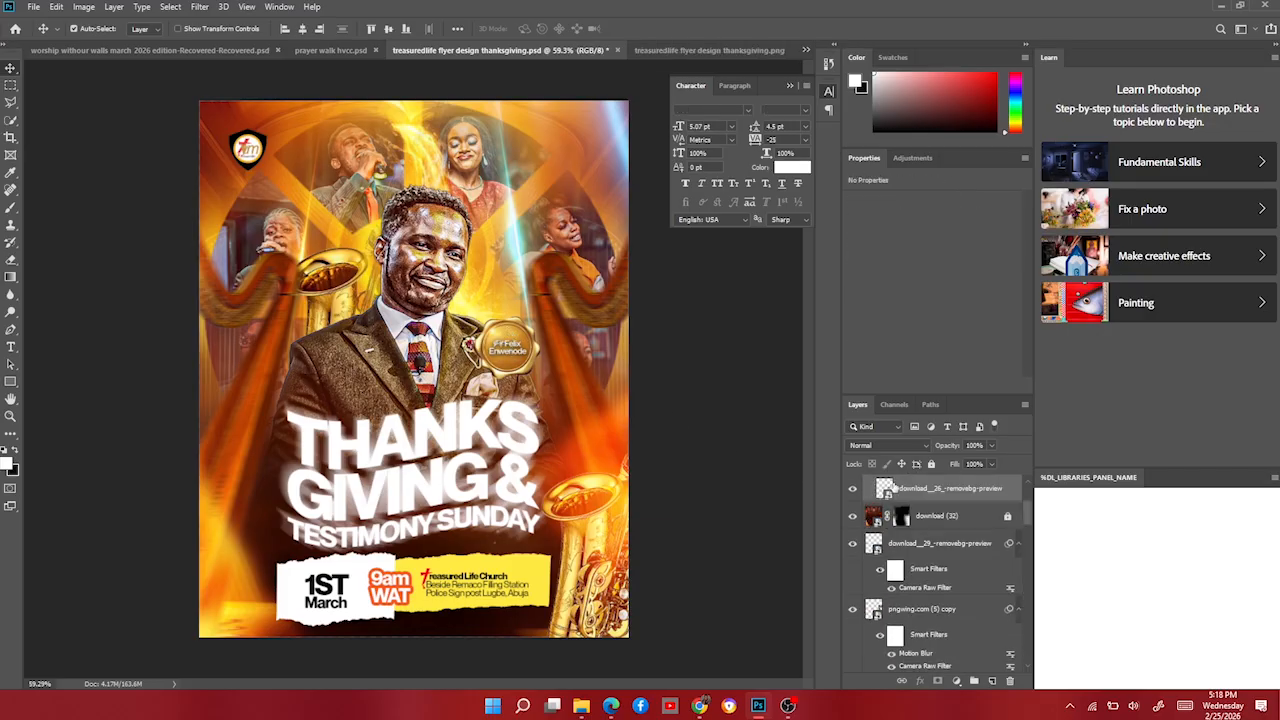
Drag the badge and name text into the PNG flyer and place them on the pastor's chest.
{"action": "left_click_drag", "start_coordinate": [909, 488], "coordinate": [476, 360]}
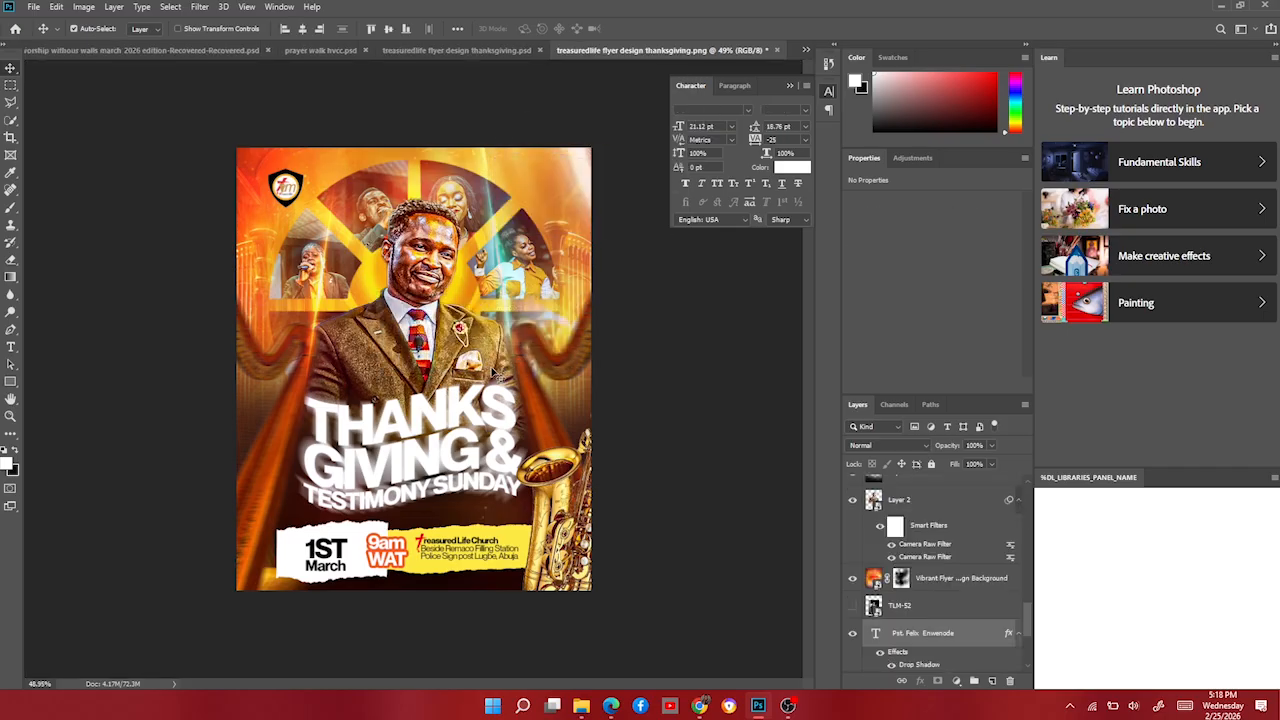
{"action": "left_click_drag", "start_coordinate": [945, 636], "coordinate": [944, 408]}
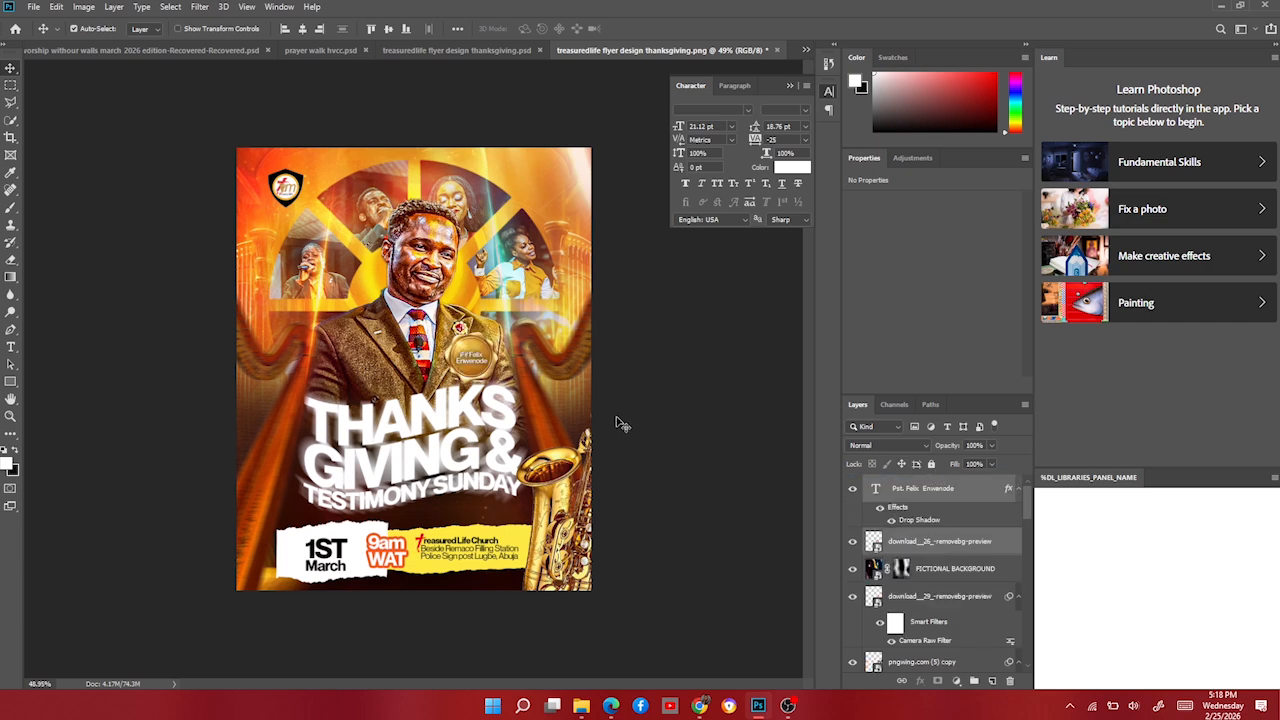
{"action": "scroll", "coordinate": [326, 376], "scroll_direction": "down", "scroll_amount": 2}
{"action": "scroll", "coordinate": [326, 376], "scroll_direction": "down", "scroll_amount": 1}
{"action": "scroll", "coordinate": [328, 378], "scroll_direction": "up", "scroll_amount": 2}
{"action": "scroll", "coordinate": [340, 441], "scroll_direction": "up", "scroll_amount": 2}
{"action": "scroll", "coordinate": [340, 441], "scroll_direction": "down", "scroll_amount": 2}
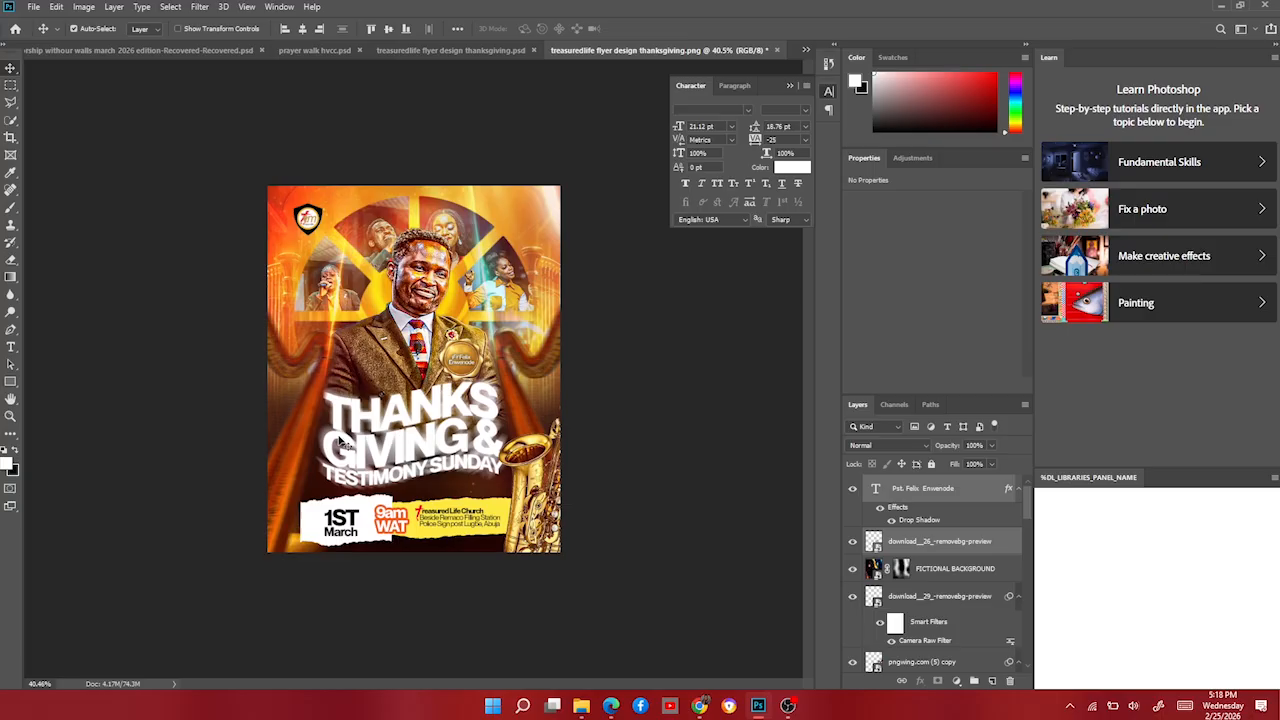